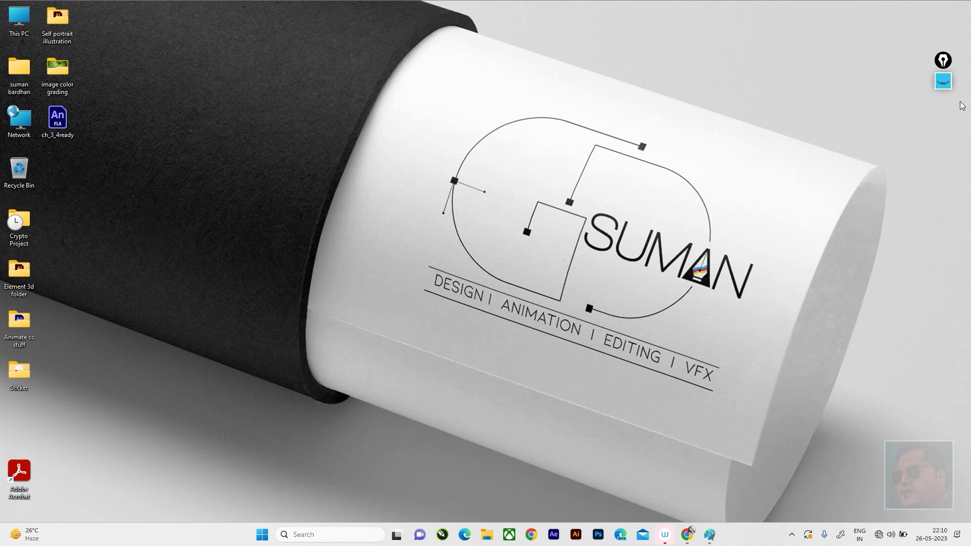
# Expand the annotation tools and handwrite in pink a circled 1 "Contact" and a circled 2 "Down" on the wallpaper's dark area
pyautogui.click(944, 83)
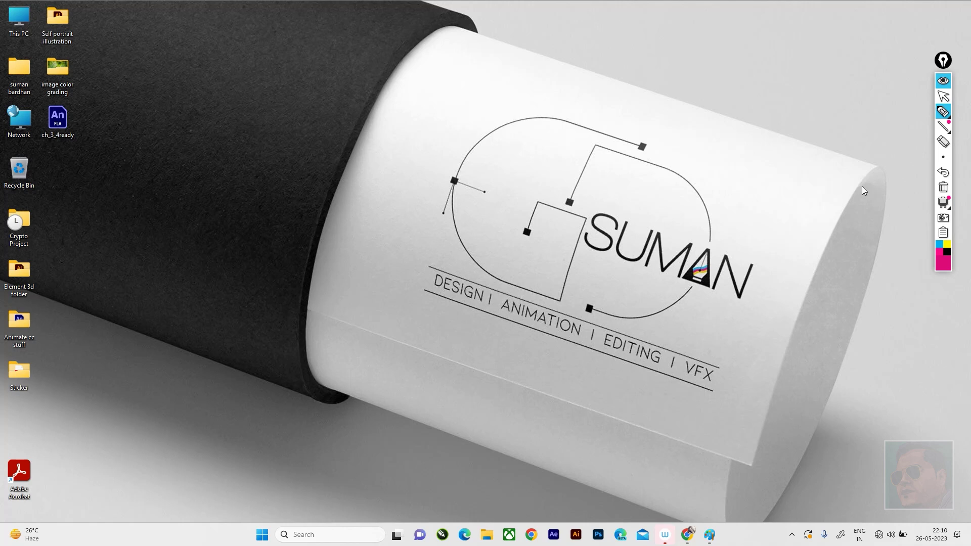
pyautogui.moveTo(950, 117)
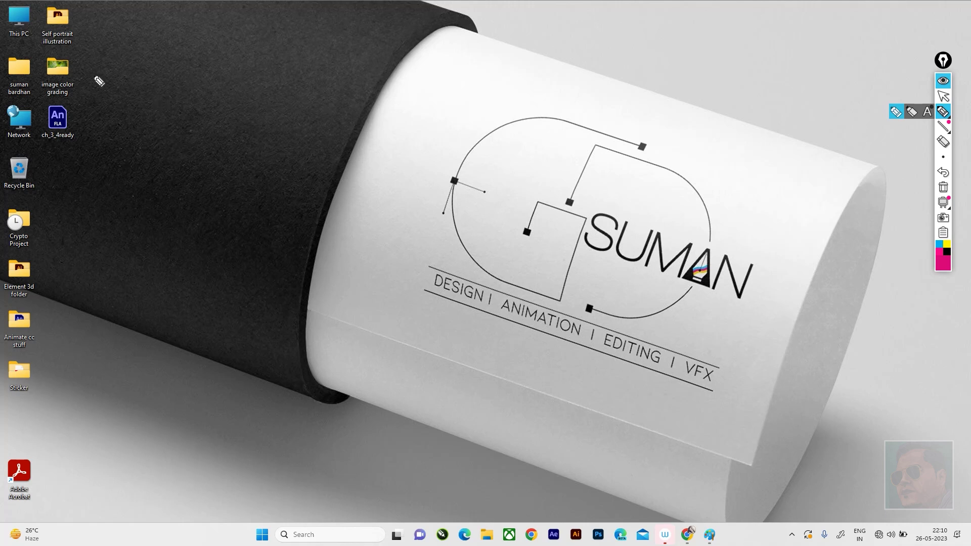
pyautogui.moveTo(117, 109)
pyautogui.mouseDown()
pyautogui.moveTo(123, 78)
pyautogui.moveTo(171, 96)
pyautogui.moveTo(184, 82)
pyautogui.moveTo(199, 87)
pyautogui.mouseUp()
pyautogui.moveTo(199, 51)
pyautogui.mouseDown()
pyautogui.moveTo(215, 80)
pyautogui.moveTo(266, 48)
pyautogui.mouseUp()
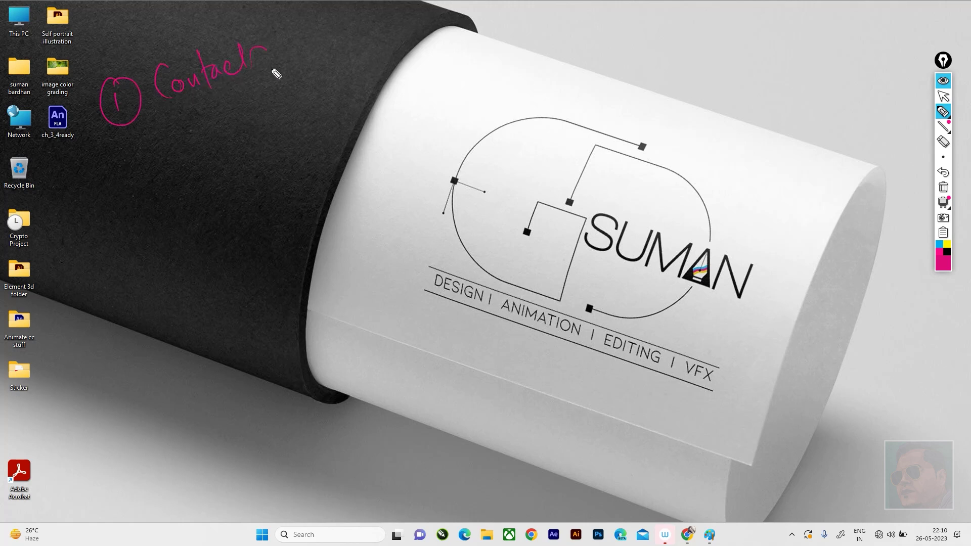
pyautogui.moveTo(133, 160)
pyautogui.mouseDown()
pyautogui.moveTo(145, 180)
pyautogui.moveTo(134, 156)
pyautogui.mouseUp()
pyautogui.moveTo(200, 142)
pyautogui.mouseDown()
pyautogui.moveTo(222, 135)
pyautogui.moveTo(236, 143)
pyautogui.moveTo(266, 125)
pyautogui.mouseUp()
# Add a circled 3 "Pass" and a circled 4 "Up" to the handwritten list, and circle the whole list
pyautogui.moveTo(154, 231)
pyautogui.mouseDown()
pyautogui.moveTo(153, 246)
pyautogui.moveTo(173, 253)
pyautogui.mouseUp()
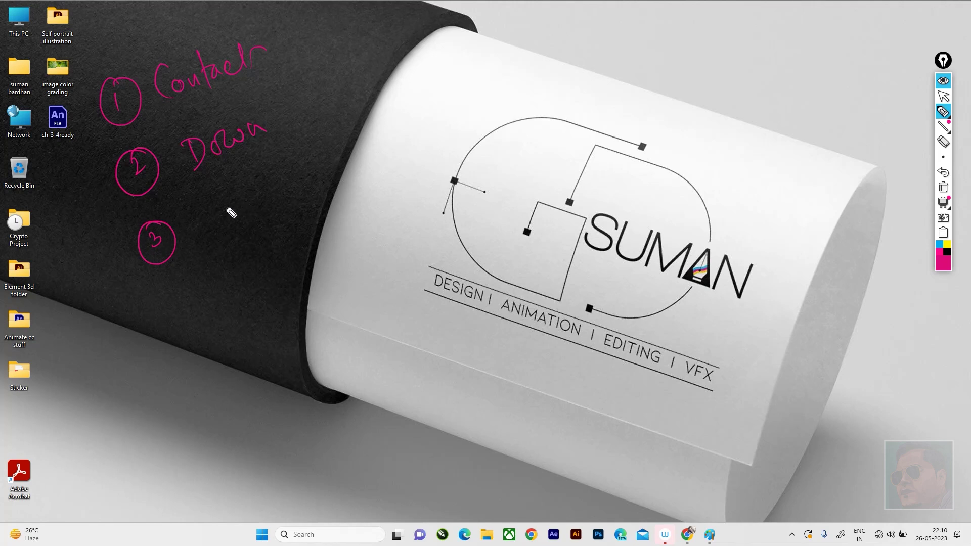
pyautogui.moveTo(221, 193)
pyautogui.mouseDown()
pyautogui.moveTo(229, 230)
pyautogui.moveTo(271, 212)
pyautogui.moveTo(275, 223)
pyautogui.mouseUp()
pyautogui.moveTo(181, 292)
pyautogui.mouseDown()
pyautogui.moveTo(188, 301)
pyautogui.moveTo(192, 273)
pyautogui.mouseUp()
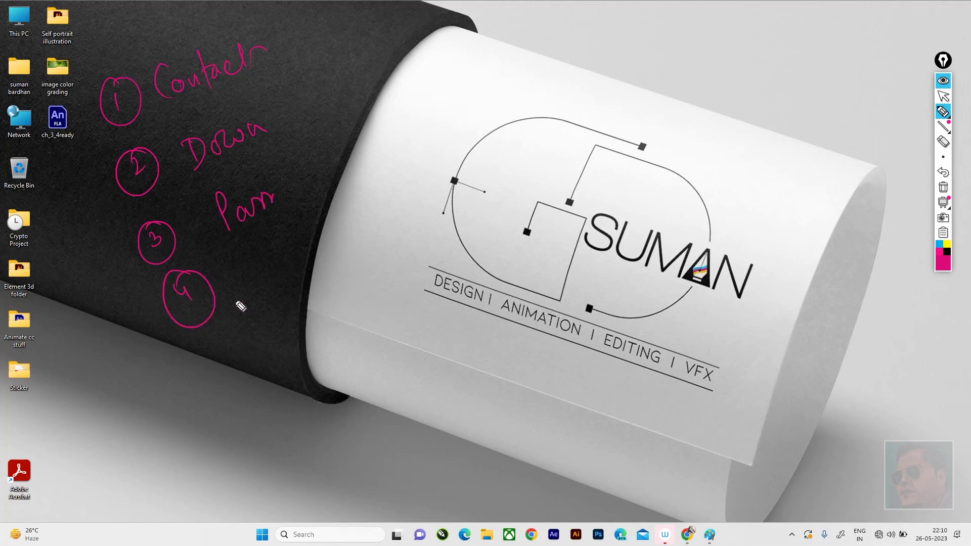
pyautogui.moveTo(251, 257); pyautogui.dragTo(267, 256)
pyautogui.moveTo(273, 249)
pyautogui.mouseDown()
pyautogui.moveTo(298, 309)
pyautogui.moveTo(274, 268)
pyautogui.mouseUp()
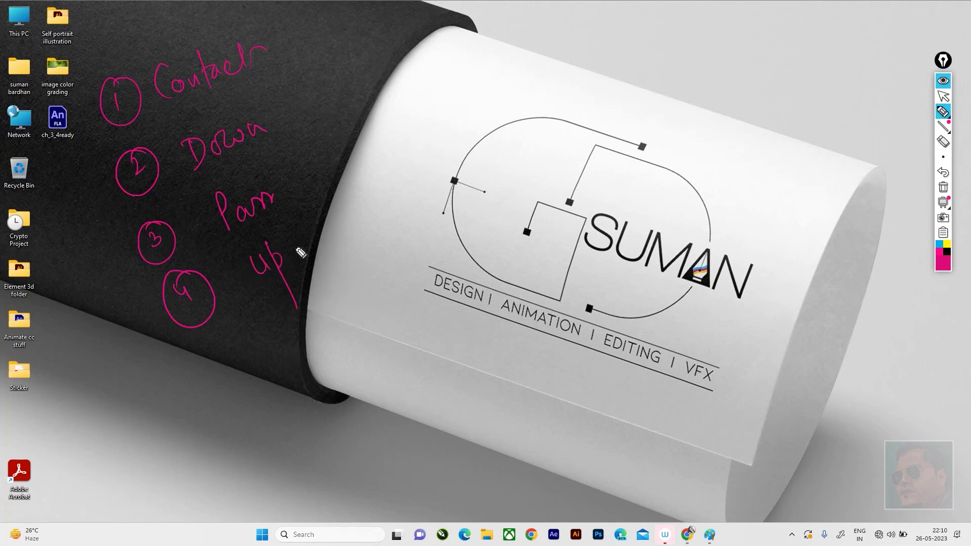
pyautogui.moveTo(291, 35)
pyautogui.mouseDown()
pyautogui.moveTo(430, 254)
pyautogui.moveTo(342, 53)
pyautogui.mouseUp()
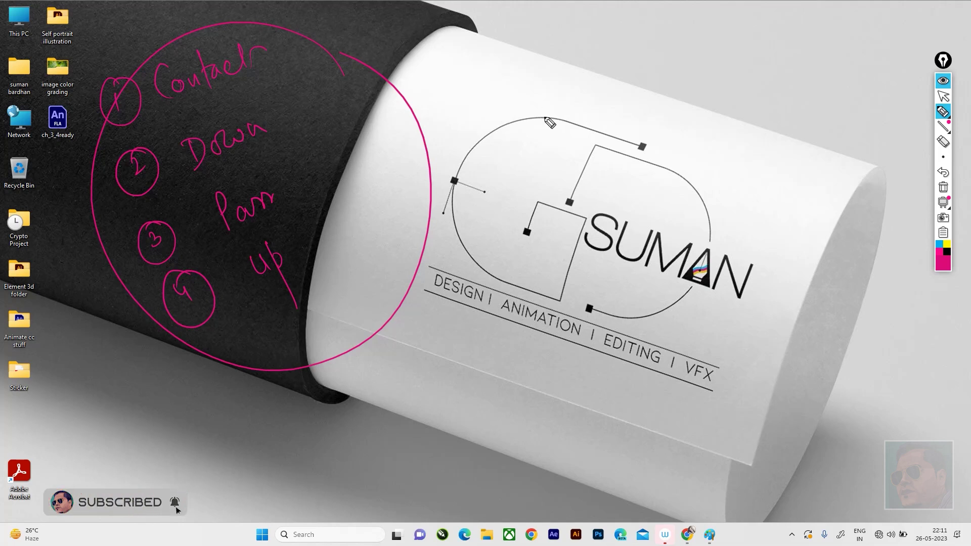
# Handwrite Contact, Down, Pass and Up in a row along the upper part of the paper roll, each beneath a small marker shape
pyautogui.moveTo(475, 76)
pyautogui.mouseDown()
pyautogui.moveTo(479, 129)
pyautogui.moveTo(506, 121)
pyautogui.mouseUp()
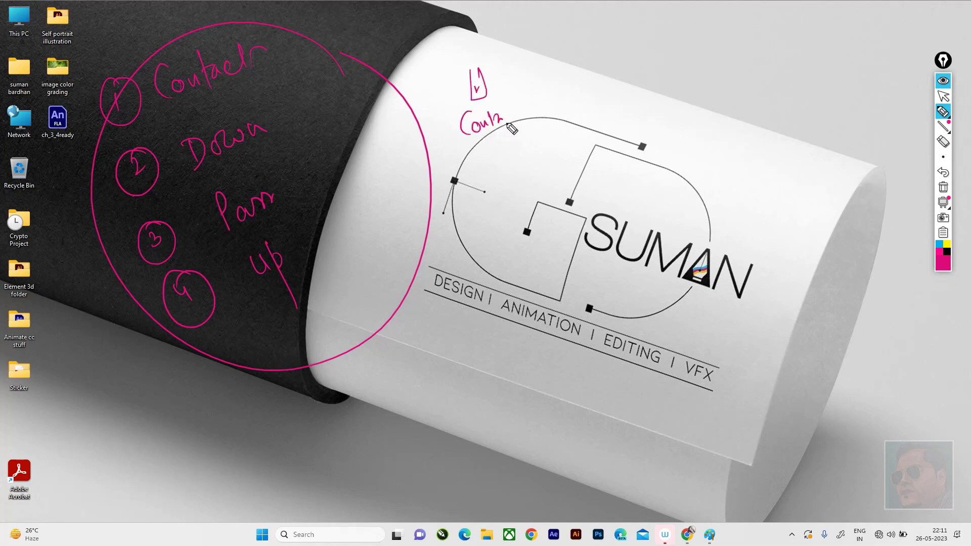
pyautogui.moveTo(579, 55)
pyautogui.mouseDown()
pyautogui.moveTo(587, 80)
pyautogui.moveTo(597, 56)
pyautogui.mouseUp()
pyautogui.moveTo(584, 106)
pyautogui.mouseDown()
pyautogui.moveTo(579, 116)
pyautogui.moveTo(609, 109)
pyautogui.mouseUp()
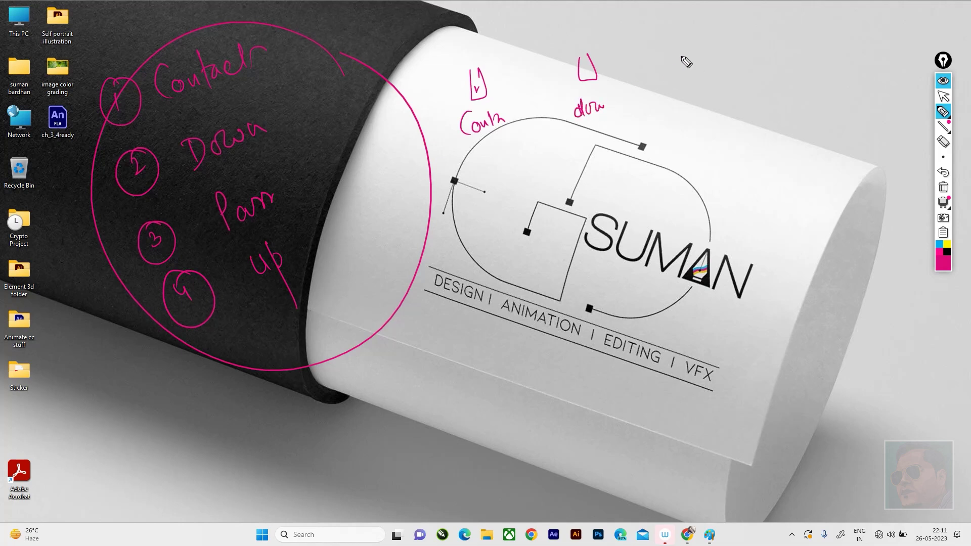
pyautogui.moveTo(698, 91); pyautogui.dragTo(700, 117)
pyautogui.moveTo(698, 92)
pyautogui.mouseDown()
pyautogui.moveTo(700, 112)
pyautogui.moveTo(735, 97)
pyautogui.mouseUp()
pyautogui.moveTo(714, 40)
pyautogui.mouseDown()
pyautogui.moveTo(718, 61)
pyautogui.moveTo(729, 40)
pyautogui.mouseUp()
pyautogui.moveTo(799, 32); pyautogui.dragTo(812, 33)
pyautogui.moveTo(798, 87)
pyautogui.mouseDown()
pyautogui.moveTo(811, 87)
pyautogui.moveTo(831, 138)
pyautogui.mouseUp()
pyautogui.moveTo(825, 93); pyautogui.dragTo(826, 107)
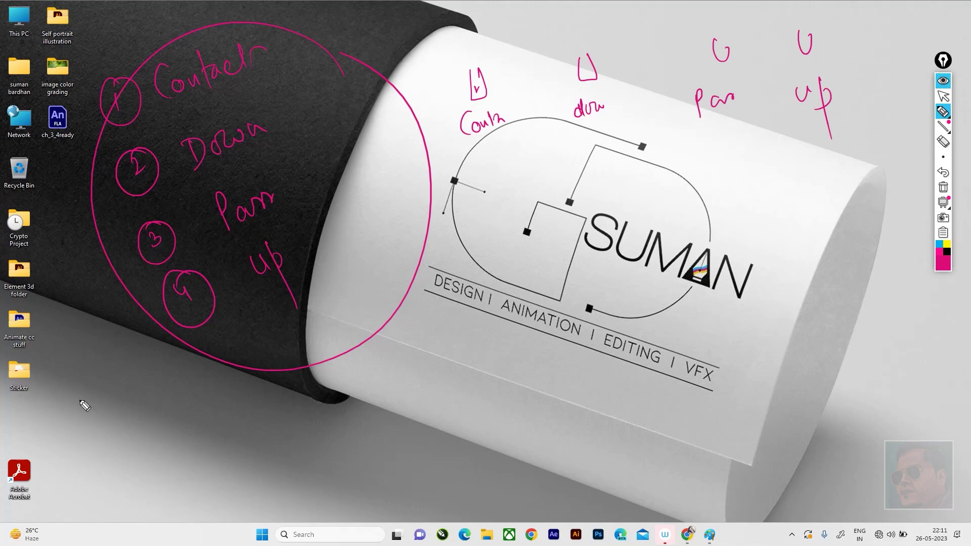
# Handwrite "Animation Survival Kit" below the circled list and underline it twice
pyautogui.moveTo(118, 443)
pyautogui.mouseDown()
pyautogui.moveTo(119, 418)
pyautogui.moveTo(193, 484)
pyautogui.mouseUp()
pyautogui.moveTo(102, 439); pyautogui.dragTo(152, 426)
pyautogui.moveTo(136, 431)
pyautogui.mouseDown()
pyautogui.moveTo(200, 428)
pyautogui.moveTo(236, 405)
pyautogui.mouseUp()
pyautogui.moveTo(324, 384)
pyautogui.mouseDown()
pyautogui.moveTo(327, 413)
pyautogui.moveTo(344, 418)
pyautogui.moveTo(435, 398)
pyautogui.mouseUp()
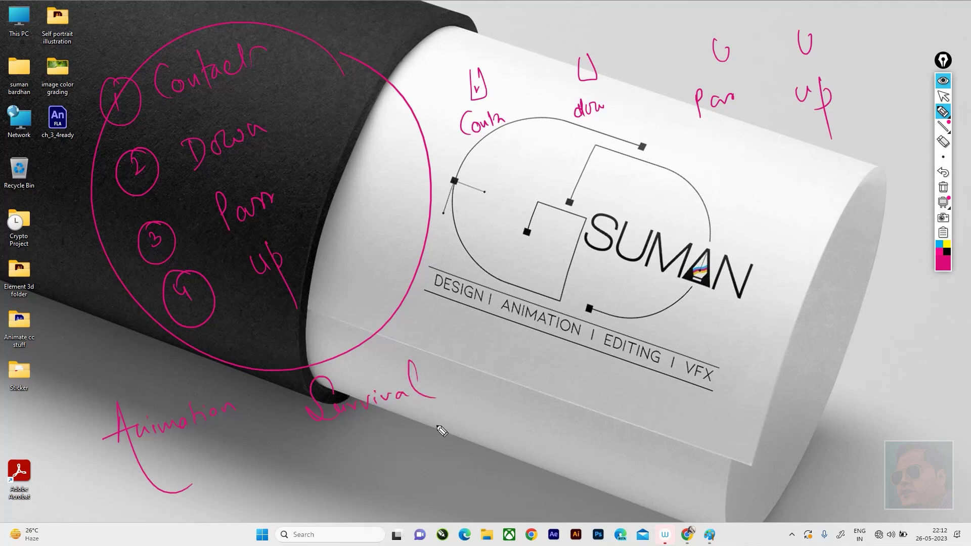
pyautogui.moveTo(471, 361)
pyautogui.mouseDown()
pyautogui.moveTo(467, 383)
pyautogui.moveTo(487, 387)
pyautogui.mouseUp()
pyautogui.moveTo(498, 356); pyautogui.dragTo(501, 384)
pyautogui.moveTo(494, 360); pyautogui.dragTo(514, 357)
pyautogui.moveTo(190, 473); pyautogui.dragTo(599, 431)
pyautogui.moveTo(221, 485); pyautogui.dragTo(542, 427)
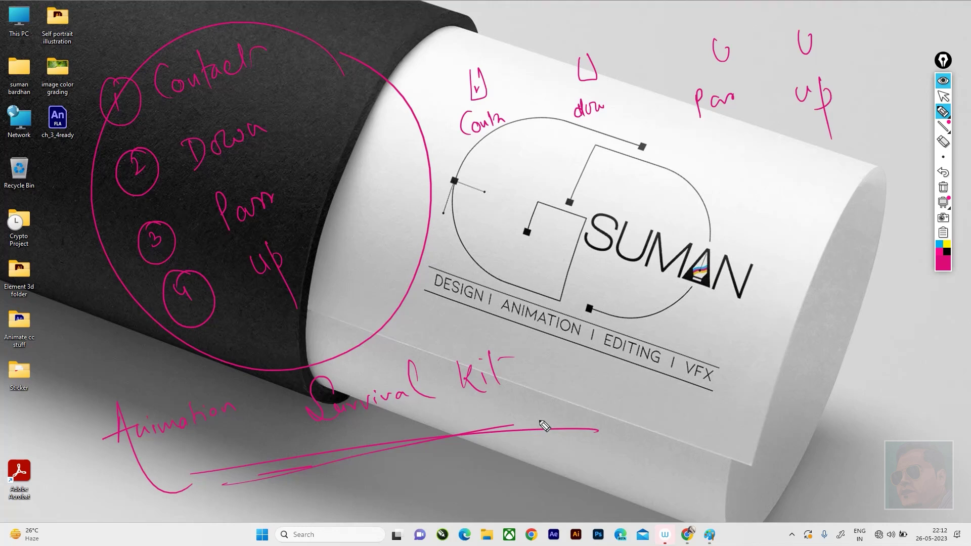
# Clear all annotations and handwrite "Contact" with a double underline on the dark area
pyautogui.click(943, 141)
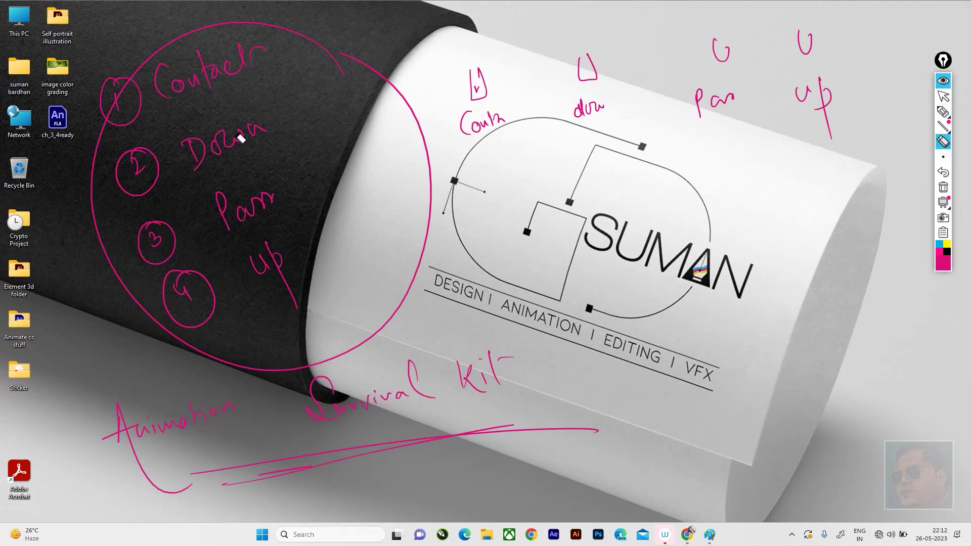
pyautogui.moveTo(946, 205)
pyautogui.click(943, 187)
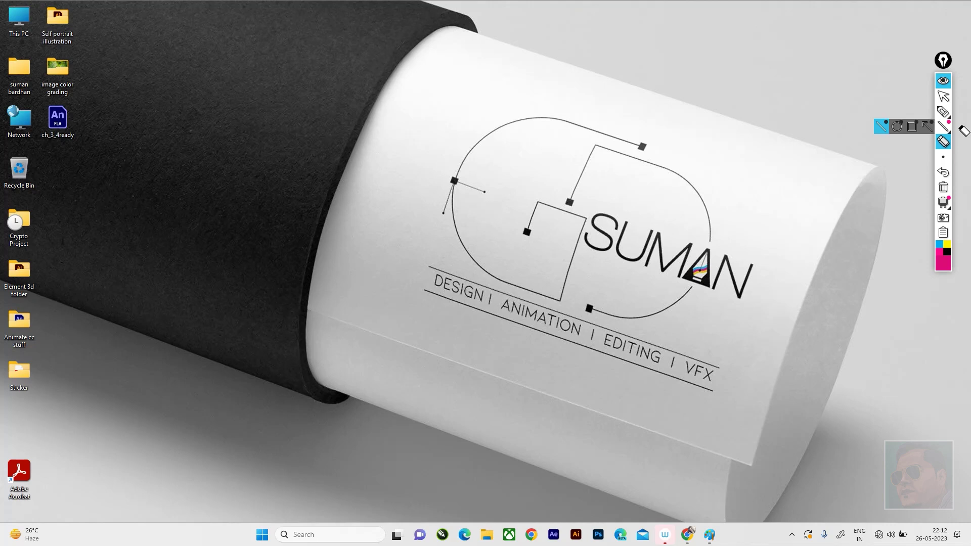
pyautogui.click(944, 111)
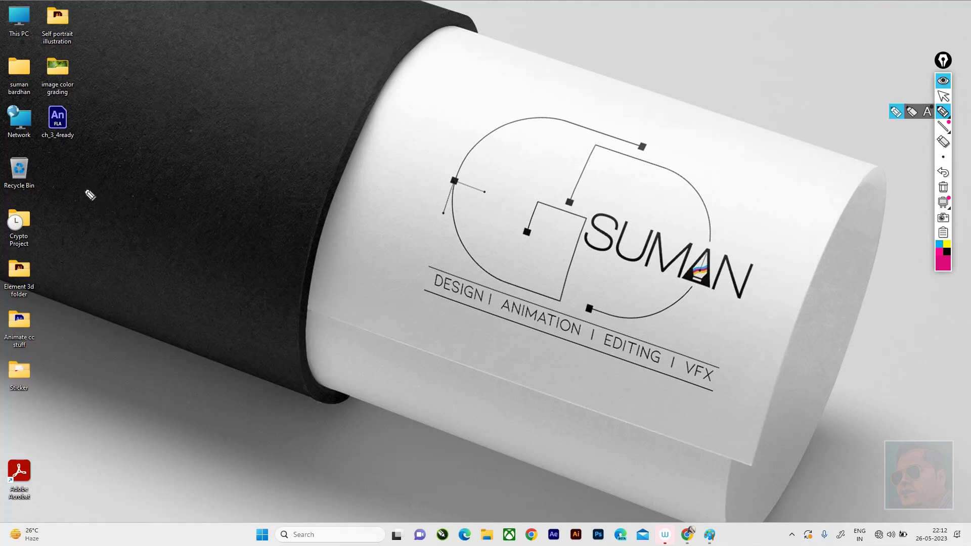
pyautogui.moveTo(85, 177)
pyautogui.mouseDown()
pyautogui.moveTo(97, 202)
pyautogui.moveTo(110, 173)
pyautogui.moveTo(112, 188)
pyautogui.moveTo(157, 183)
pyautogui.mouseUp()
pyautogui.moveTo(82, 213); pyautogui.dragTo(183, 186)
pyautogui.moveTo(84, 225); pyautogui.dragTo(195, 188)
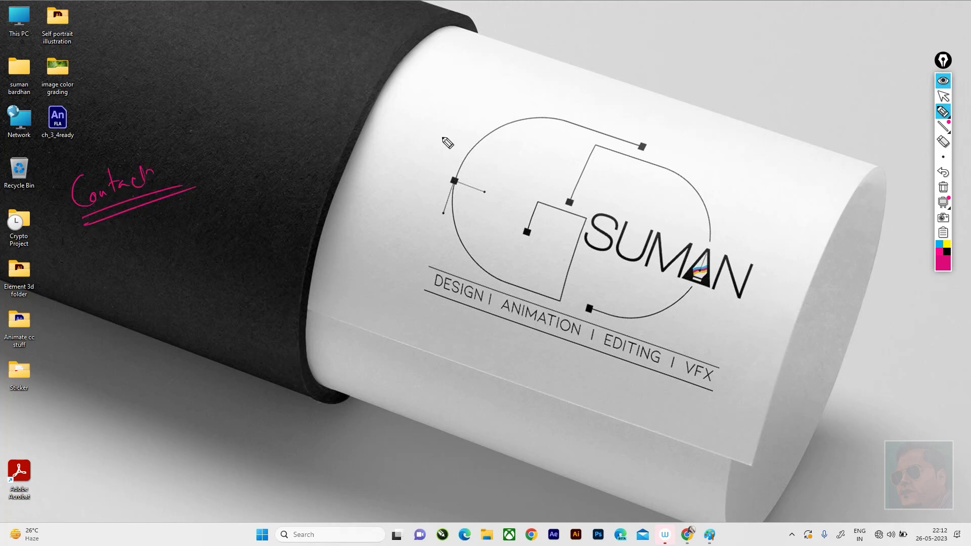
pyautogui.moveTo(344, 144)
pyautogui.mouseDown()
pyautogui.moveTo(338, 154)
pyautogui.moveTo(390, 146)
pyautogui.mouseUp()
# Clear the annotations and handwrite two underlined "Contact" labels far apart, headed by circled frame numbers 1 and 40
pyautogui.click(944, 187)
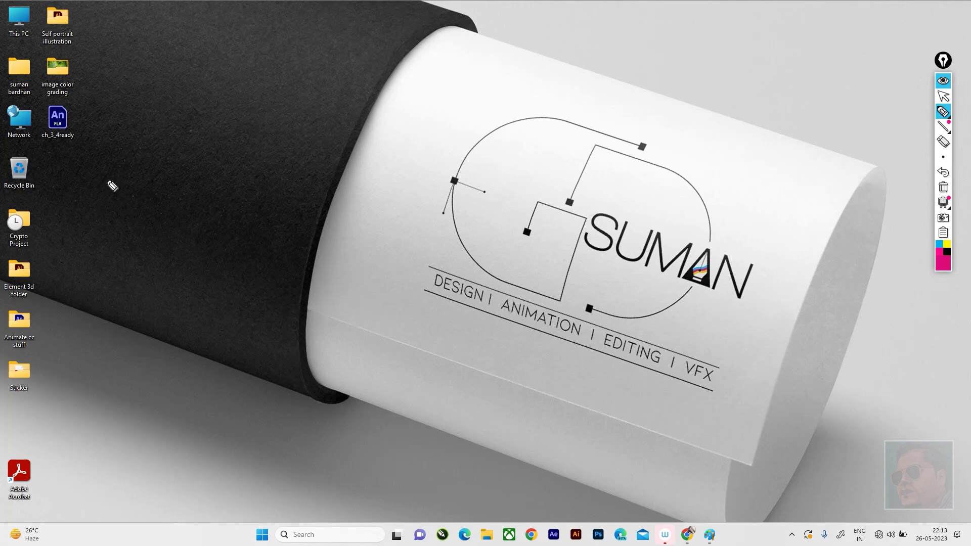
pyautogui.moveTo(416, 93)
pyautogui.mouseDown()
pyautogui.moveTo(400, 120)
pyautogui.moveTo(425, 122)
pyautogui.moveTo(437, 95)
pyautogui.moveTo(452, 110)
pyautogui.moveTo(469, 102)
pyautogui.mouseUp()
pyautogui.moveTo(400, 132)
pyautogui.mouseDown()
pyautogui.moveTo(489, 119)
pyautogui.moveTo(420, 130)
pyautogui.mouseUp()
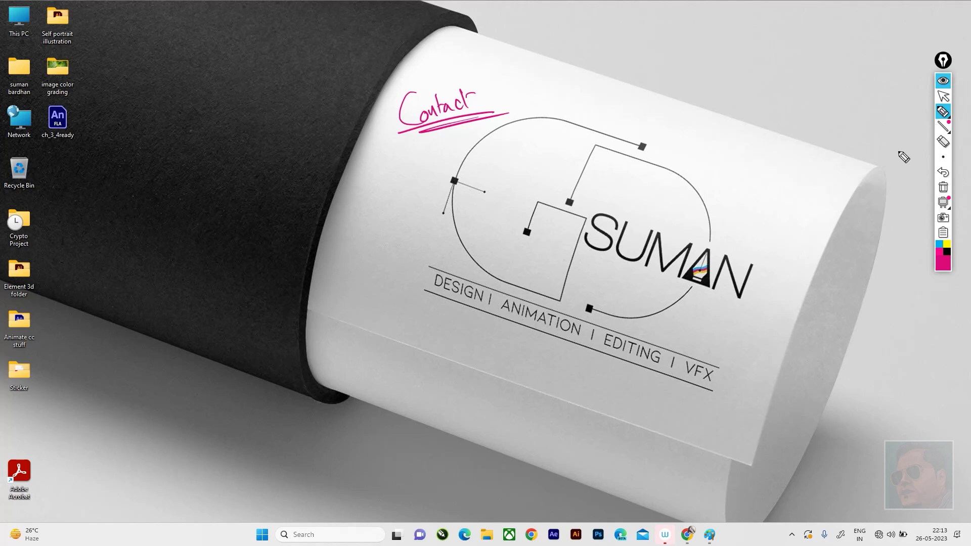
pyautogui.moveTo(848, 52); pyautogui.dragTo(855, 74)
pyautogui.moveTo(430, 54)
pyautogui.mouseDown()
pyautogui.moveTo(434, 68)
pyautogui.moveTo(435, 48)
pyautogui.mouseUp()
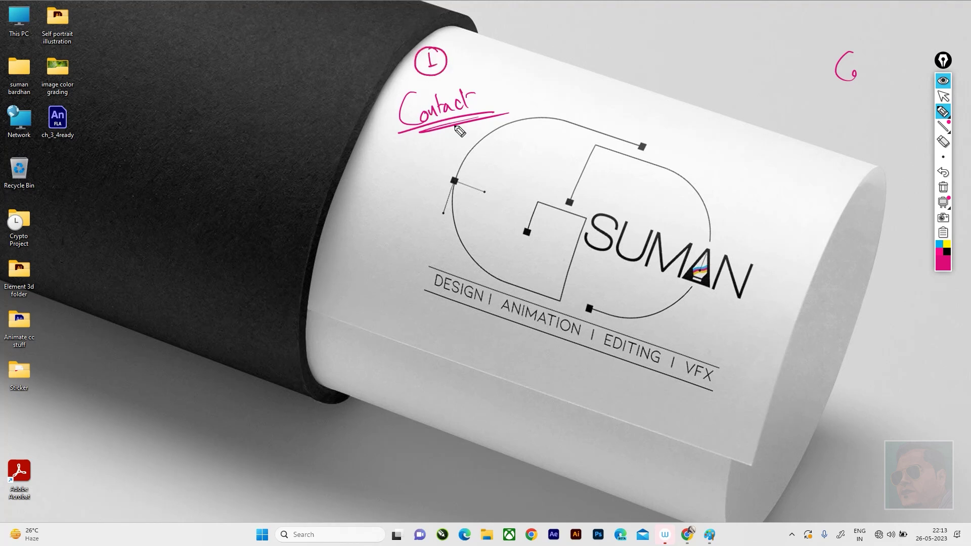
pyautogui.moveTo(849, 21)
pyautogui.mouseDown()
pyautogui.moveTo(861, 30)
pyautogui.moveTo(853, 37)
pyautogui.mouseUp()
pyautogui.moveTo(860, 12)
pyautogui.mouseDown()
pyautogui.moveTo(832, 31)
pyautogui.moveTo(867, 15)
pyautogui.mouseUp()
pyautogui.moveTo(858, 70)
pyautogui.mouseDown()
pyautogui.moveTo(892, 62)
pyautogui.moveTo(911, 71)
pyautogui.mouseUp()
pyautogui.moveTo(838, 91); pyautogui.dragTo(908, 75)
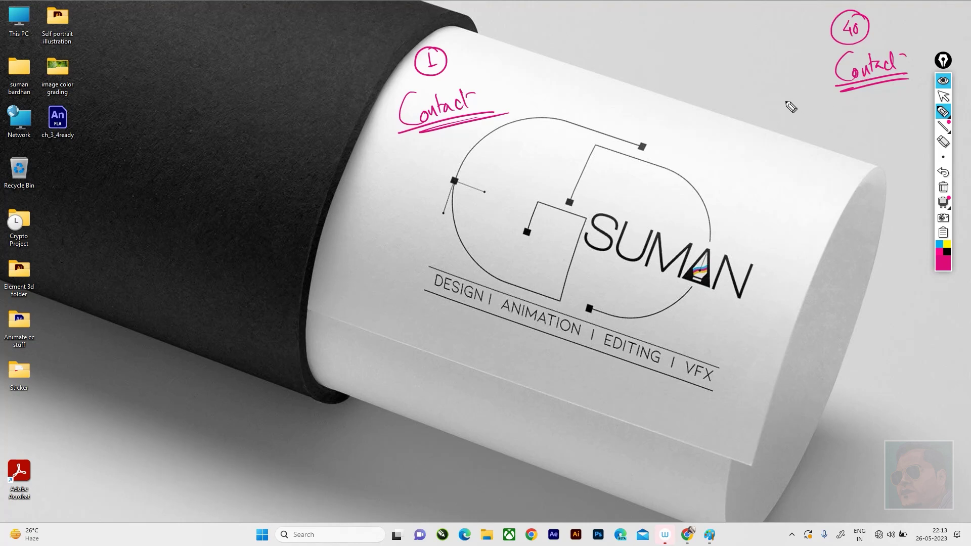
# Handwrite a circled 20 with an underlined "Rev Contact" between the frame 1 and frame 40 labels
pyautogui.moveTo(630, 38)
pyautogui.mouseDown()
pyautogui.moveTo(642, 48)
pyautogui.moveTo(647, 39)
pyautogui.mouseUp()
pyautogui.moveTo(657, 23)
pyautogui.mouseDown()
pyautogui.moveTo(664, 36)
pyautogui.moveTo(655, 20)
pyautogui.mouseUp()
pyautogui.moveTo(639, 87)
pyautogui.mouseDown()
pyautogui.moveTo(708, 84)
pyautogui.moveTo(718, 71)
pyautogui.moveTo(724, 93)
pyautogui.mouseUp()
pyautogui.moveTo(657, 107); pyautogui.dragTo(718, 97)
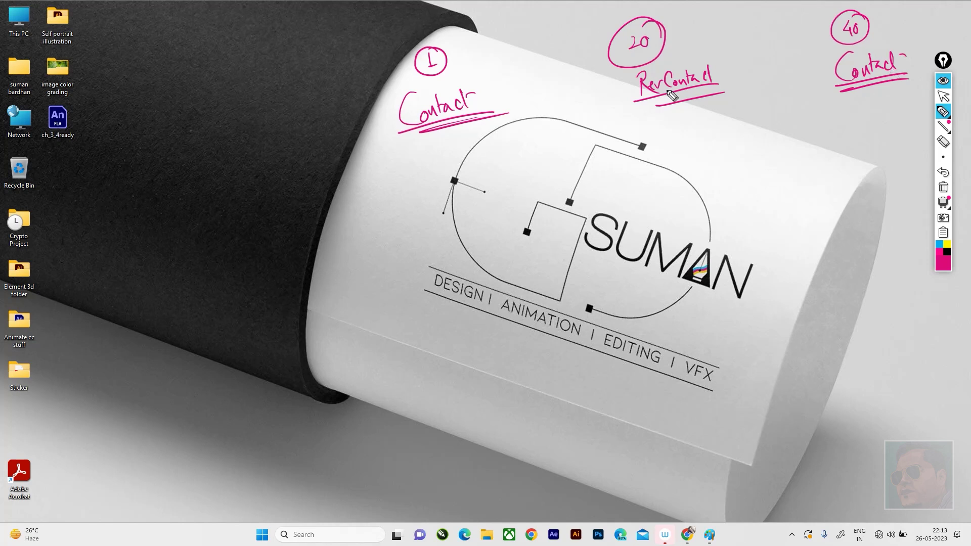
pyautogui.moveTo(711, 71); pyautogui.dragTo(725, 64)
# Handwrite a circled "Inbetween" note in each gap between the three contact poses
pyautogui.moveTo(546, 145)
pyautogui.mouseDown()
pyautogui.moveTo(565, 162)
pyautogui.moveTo(566, 136)
pyautogui.moveTo(577, 154)
pyautogui.moveTo(586, 138)
pyautogui.moveTo(585, 148)
pyautogui.moveTo(620, 143)
pyautogui.mouseUp()
pyautogui.moveTo(525, 181); pyautogui.dragTo(650, 154)
pyautogui.moveTo(559, 120); pyautogui.dragTo(630, 131)
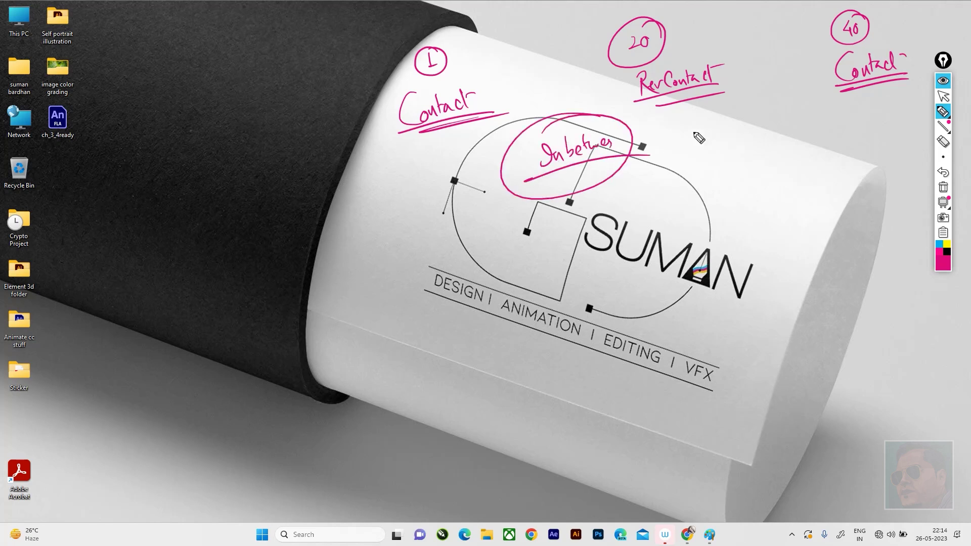
pyautogui.moveTo(753, 109)
pyautogui.mouseDown()
pyautogui.moveTo(759, 126)
pyautogui.moveTo(796, 129)
pyautogui.moveTo(810, 116)
pyautogui.moveTo(779, 95)
pyautogui.moveTo(804, 104)
pyautogui.mouseUp()
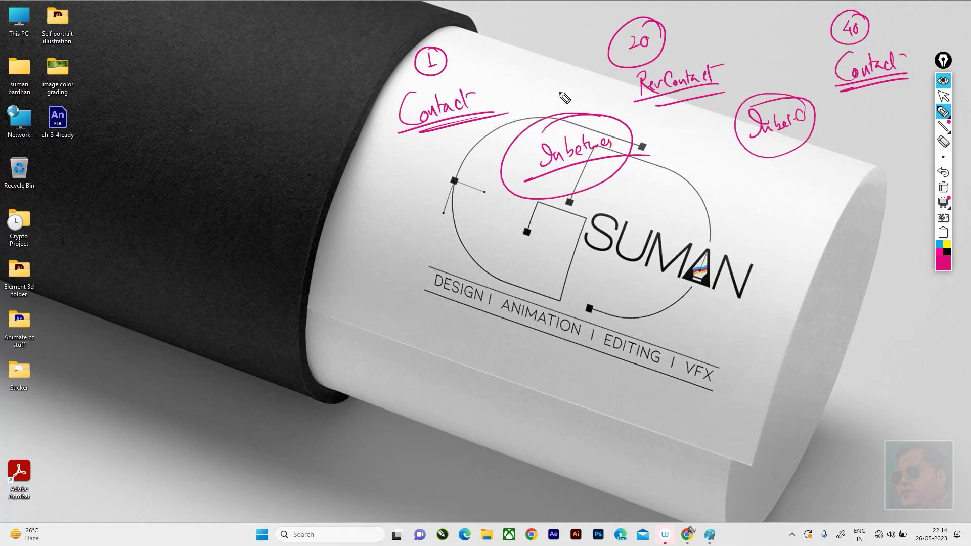
# Handwrite a circled "Pass" and an underlined reverse pass label above the inbetween notes, and add a circled note beside the logo
pyautogui.moveTo(549, 95)
pyautogui.mouseDown()
pyautogui.moveTo(585, 84)
pyautogui.moveTo(538, 75)
pyautogui.moveTo(569, 63)
pyautogui.mouseUp()
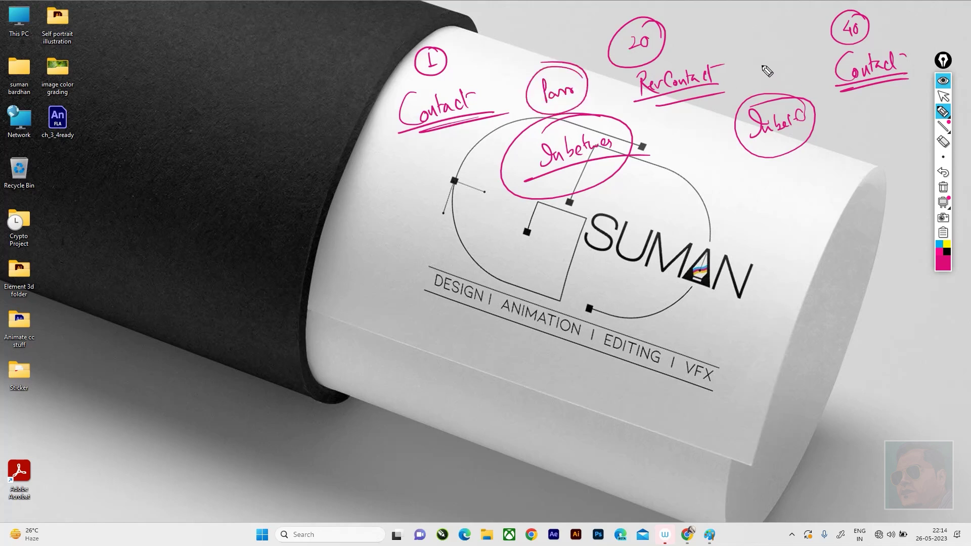
pyautogui.moveTo(748, 71)
pyautogui.mouseDown()
pyautogui.moveTo(765, 86)
pyautogui.moveTo(825, 78)
pyautogui.mouseUp()
pyautogui.moveTo(752, 90); pyautogui.dragTo(846, 76)
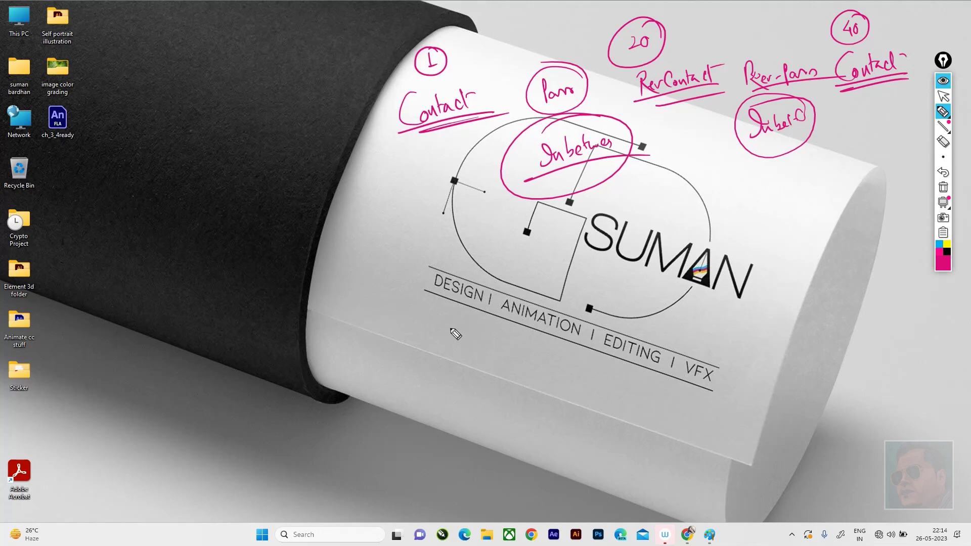
pyautogui.moveTo(379, 245)
pyautogui.mouseDown()
pyautogui.moveTo(391, 274)
pyautogui.moveTo(380, 275)
pyautogui.mouseUp()
pyautogui.moveTo(398, 250); pyautogui.dragTo(417, 298)
pyautogui.moveTo(448, 222)
pyautogui.mouseDown()
pyautogui.moveTo(446, 311)
pyautogui.moveTo(355, 223)
pyautogui.mouseUp()
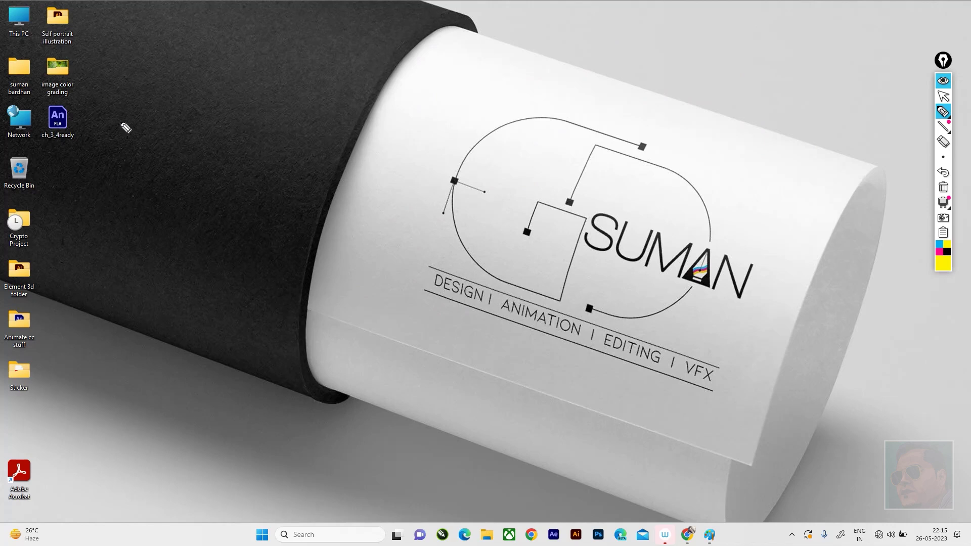
# Draw in yellow a circled 1, a bent leg with its joints marked, and a second extended limb beside it
pyautogui.moveTo(128, 134); pyautogui.dragTo(120, 111)
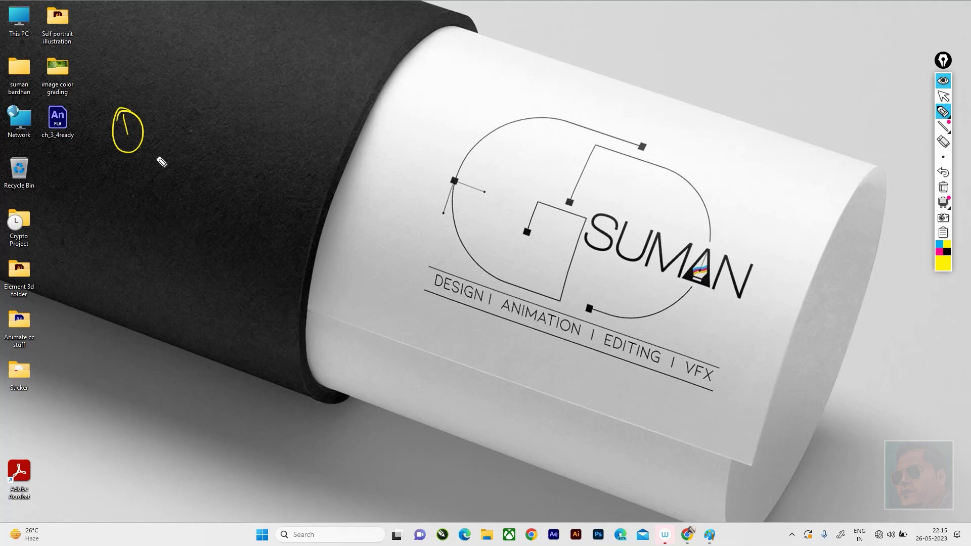
pyautogui.moveTo(195, 102)
pyautogui.mouseDown()
pyautogui.moveTo(200, 143)
pyautogui.moveTo(235, 160)
pyautogui.moveTo(208, 178)
pyautogui.moveTo(167, 289)
pyautogui.mouseUp()
pyautogui.moveTo(236, 160)
pyautogui.mouseDown()
pyautogui.moveTo(209, 265)
pyautogui.moveTo(161, 297)
pyautogui.moveTo(188, 313)
pyautogui.moveTo(189, 298)
pyautogui.moveTo(189, 321)
pyautogui.moveTo(192, 292)
pyautogui.mouseUp()
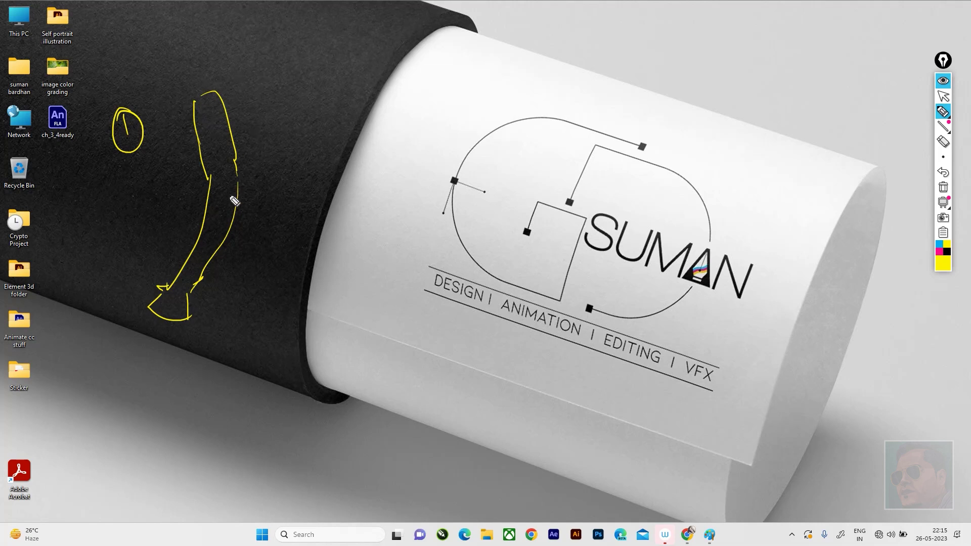
pyautogui.moveTo(164, 280); pyautogui.dragTo(190, 276)
pyautogui.click(219, 168)
pyautogui.click(185, 277)
pyautogui.moveTo(246, 65)
pyautogui.mouseDown()
pyautogui.moveTo(316, 57)
pyautogui.moveTo(248, 78)
pyautogui.moveTo(318, 73)
pyautogui.moveTo(418, 97)
pyautogui.mouseUp()
pyautogui.moveTo(331, 58)
pyautogui.mouseDown()
pyautogui.moveTo(418, 97)
pyautogui.moveTo(407, 120)
pyautogui.moveTo(428, 129)
pyautogui.mouseUp()
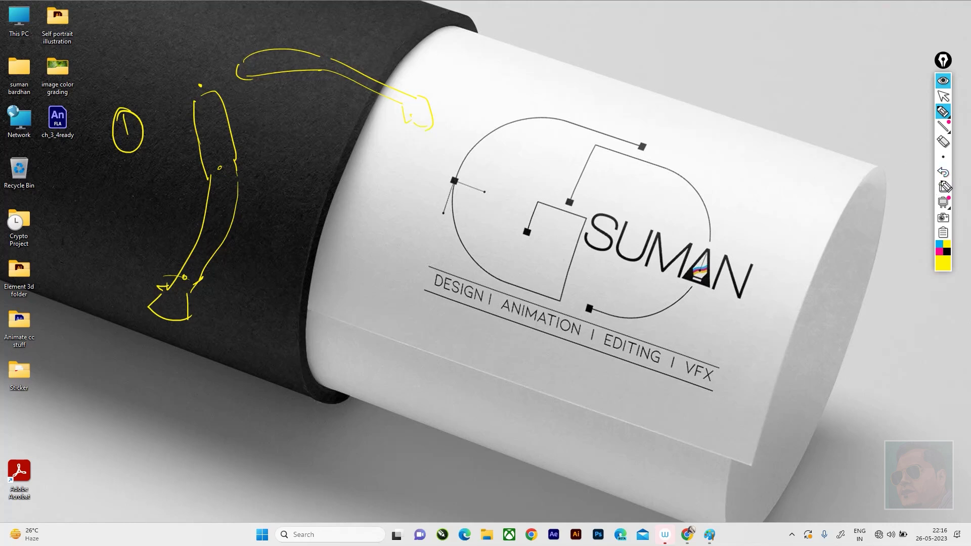
# Clear the annotations and handwrite 2021, 2022 and 2023 in light blue, separated by vertical lines and underlined
pyautogui.click(944, 187)
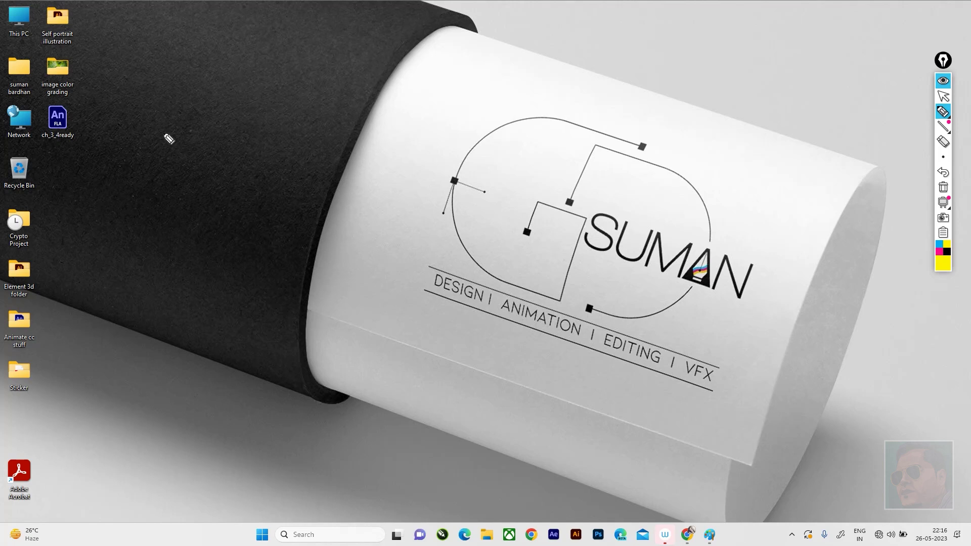
pyautogui.click(943, 263)
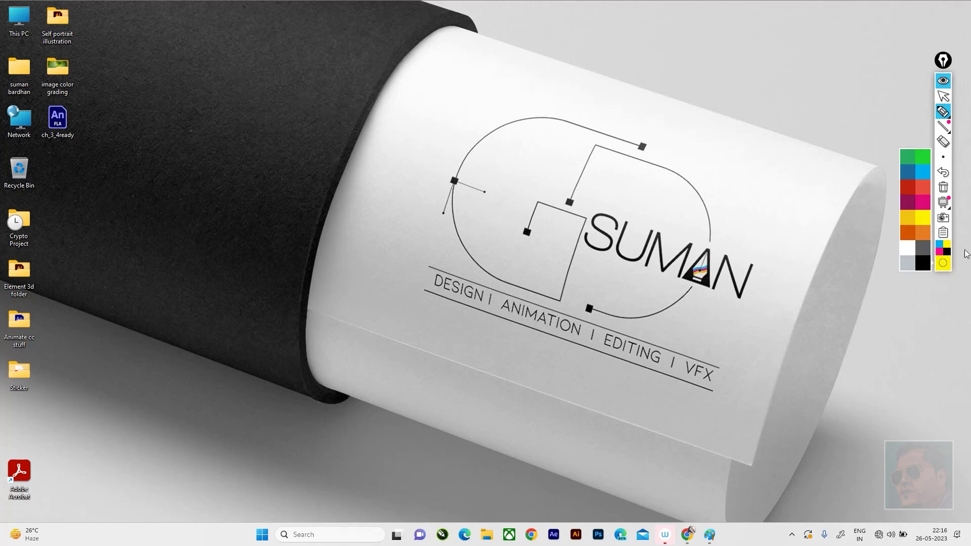
pyautogui.click(925, 174)
pyautogui.moveTo(116, 107)
pyautogui.mouseDown()
pyautogui.moveTo(124, 137)
pyautogui.moveTo(153, 122)
pyautogui.moveTo(167, 109)
pyautogui.mouseUp()
pyautogui.moveTo(178, 75); pyautogui.dragTo(185, 173)
pyautogui.moveTo(206, 107)
pyautogui.mouseDown()
pyautogui.moveTo(253, 91)
pyautogui.moveTo(274, 170)
pyautogui.mouseUp()
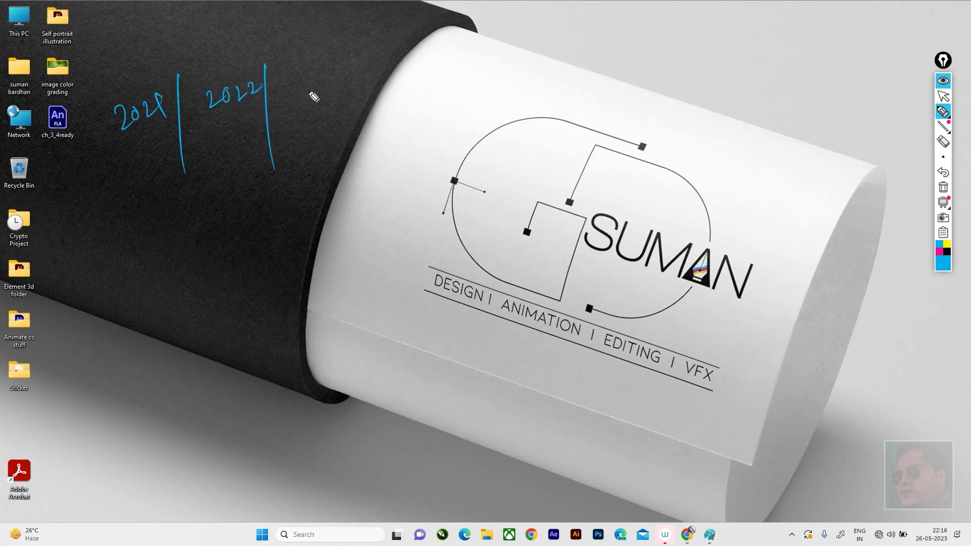
pyautogui.moveTo(283, 86)
pyautogui.mouseDown()
pyautogui.moveTo(297, 92)
pyautogui.moveTo(321, 79)
pyautogui.moveTo(319, 86)
pyautogui.mouseUp()
pyautogui.moveTo(104, 163); pyautogui.dragTo(321, 121)
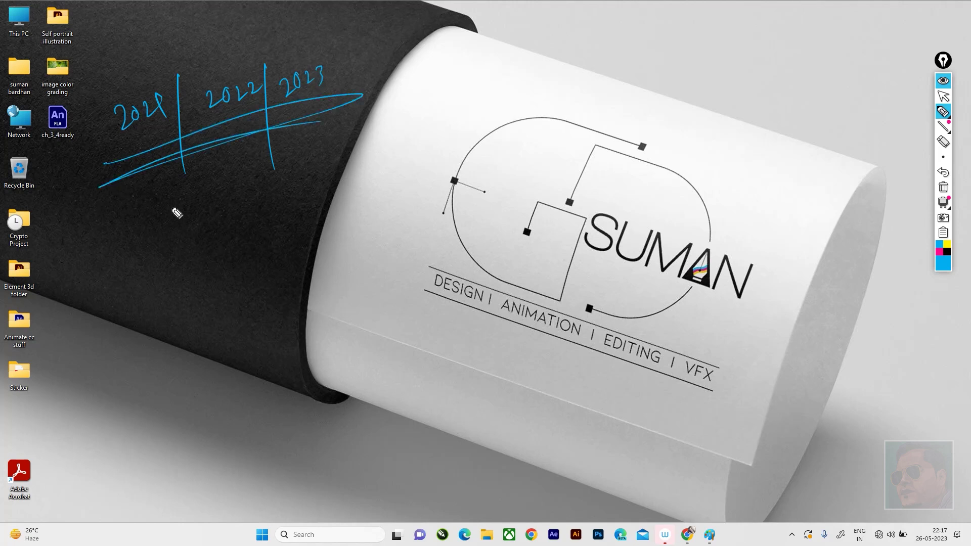
# Handwrite "Parenting" in bright green below the years and underline it twice
pyautogui.click(943, 260)
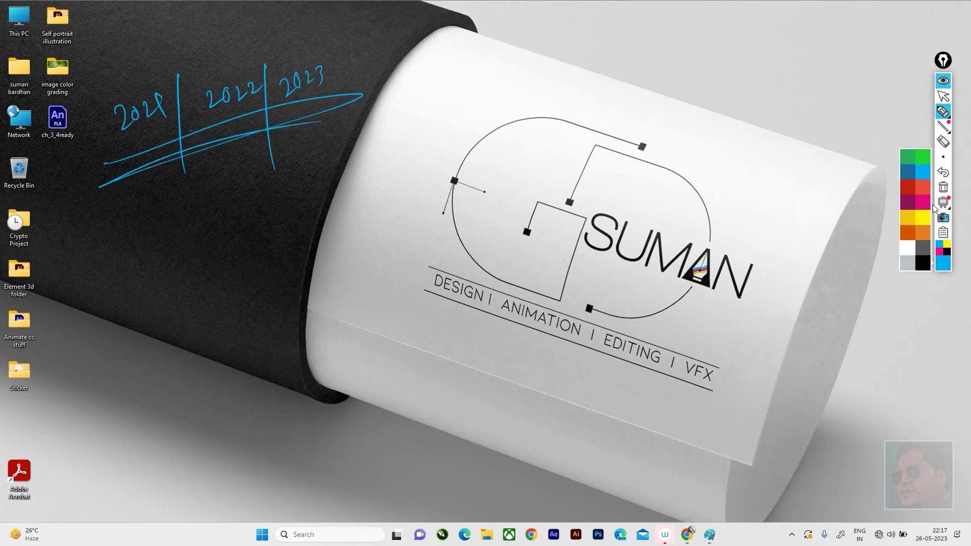
pyautogui.click(925, 157)
pyautogui.moveTo(128, 205); pyautogui.dragTo(141, 253)
pyautogui.moveTo(129, 207)
pyautogui.mouseDown()
pyautogui.moveTo(134, 227)
pyautogui.moveTo(162, 243)
pyautogui.moveTo(172, 227)
pyautogui.moveTo(241, 204)
pyautogui.moveTo(245, 223)
pyautogui.moveTo(169, 281)
pyautogui.moveTo(386, 233)
pyautogui.mouseUp()
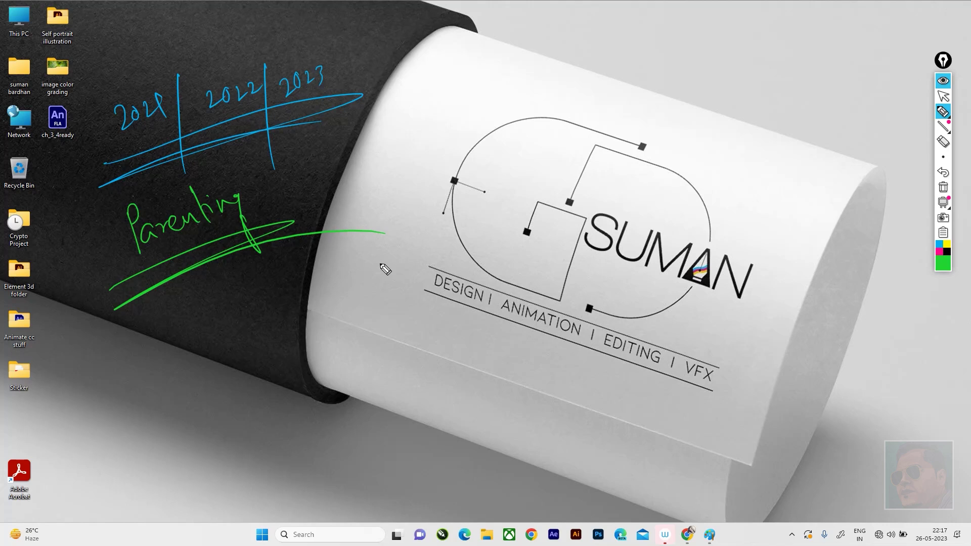
# Circle the handwritten "Parenting" note in green and hide the on-screen annotations
pyautogui.moveTo(333, 233)
pyautogui.mouseDown()
pyautogui.moveTo(137, 321)
pyautogui.moveTo(141, 306)
pyautogui.mouseUp()
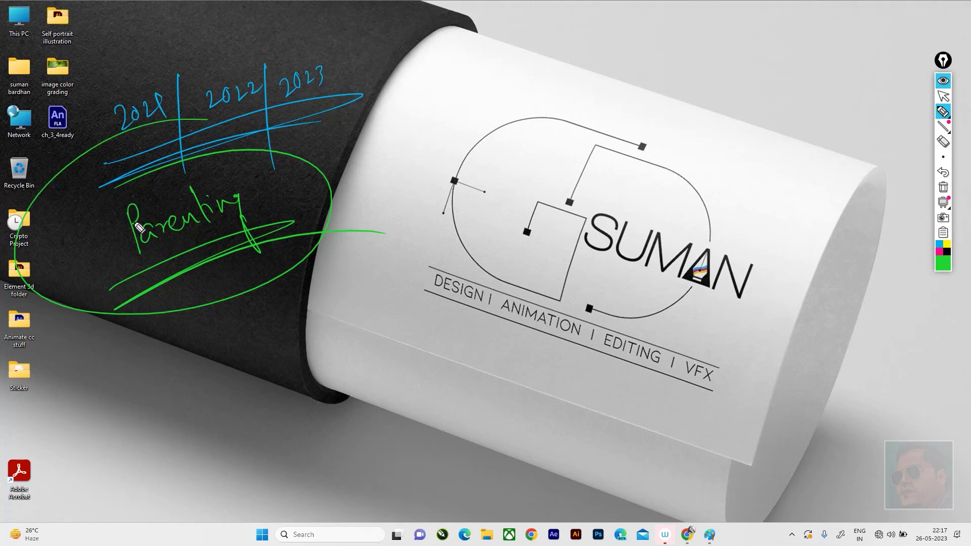
pyautogui.click(943, 83)
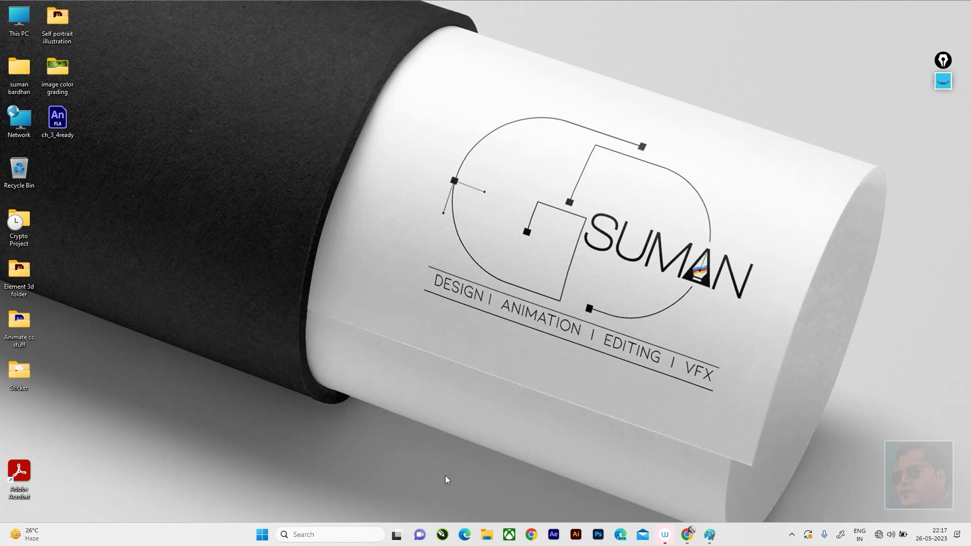
# Launch Adobe Animate 2022 and open the ch_3_4ready file from the desktop
pyautogui.click(340, 530)
pyautogui.write('anim')
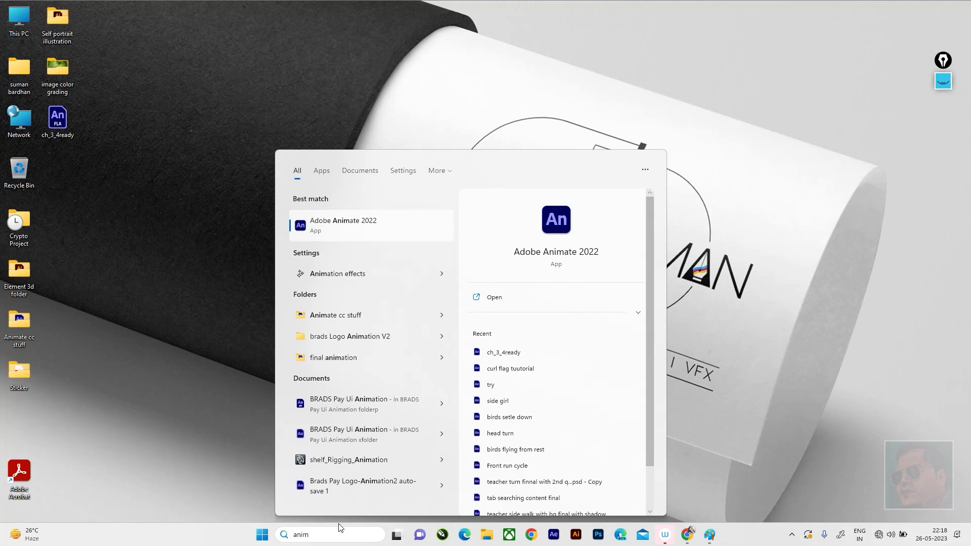
pyautogui.press('Return')
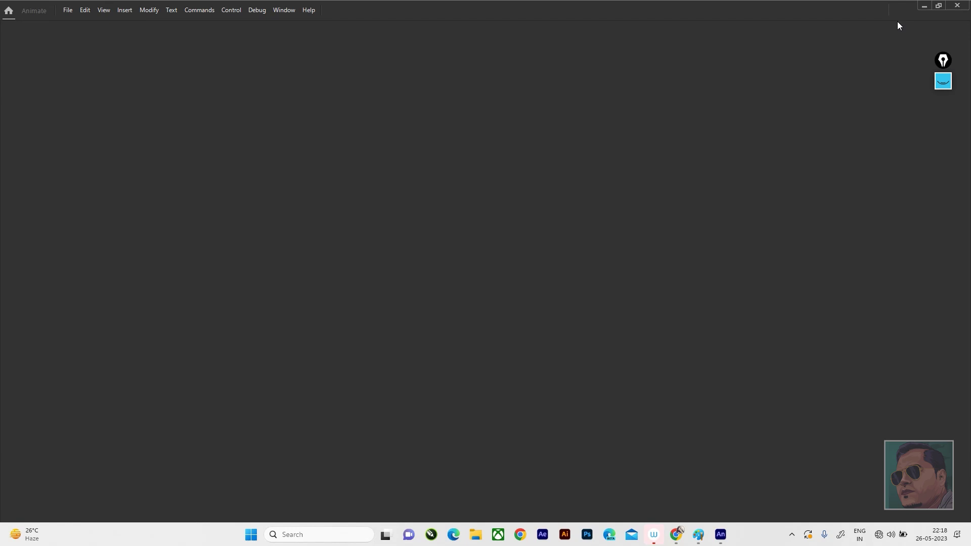
pyautogui.click(924, 6)
pyautogui.doubleClick(61, 133)
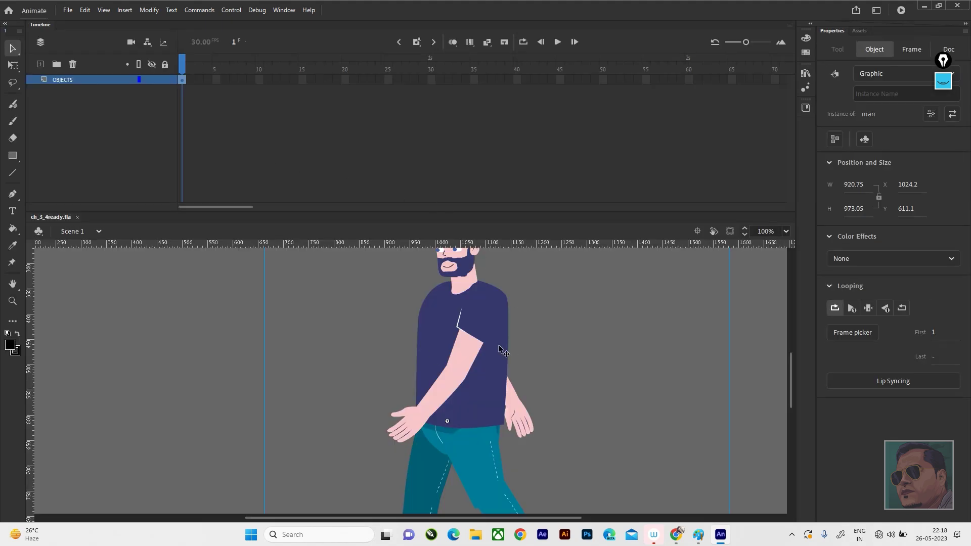
# Open the walking man symbol on the stage for editing in place
pyautogui.hotkey('ctrl', '-')
pyautogui.hotkey('ctrl', '-')
pyautogui.hotkey('ctrl', '=')
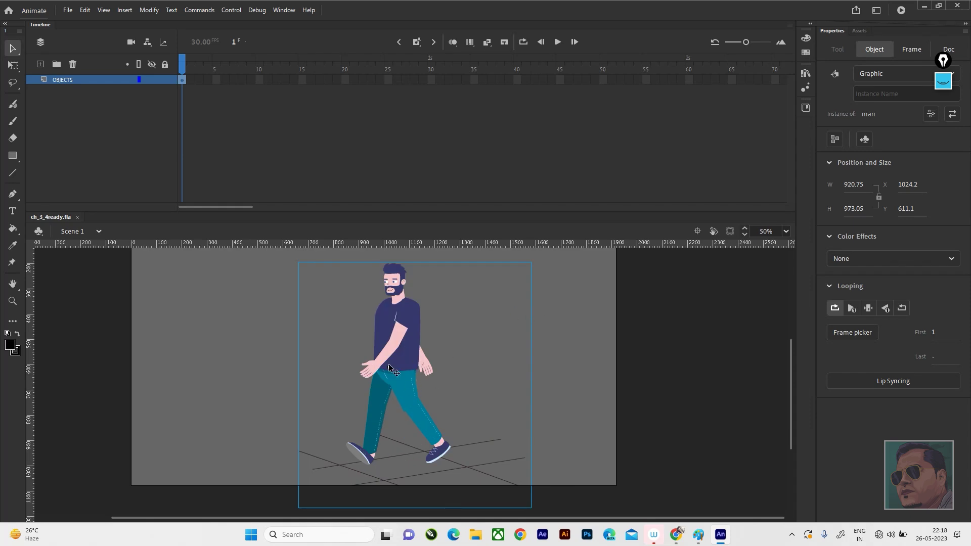
pyautogui.doubleClick(402, 356)
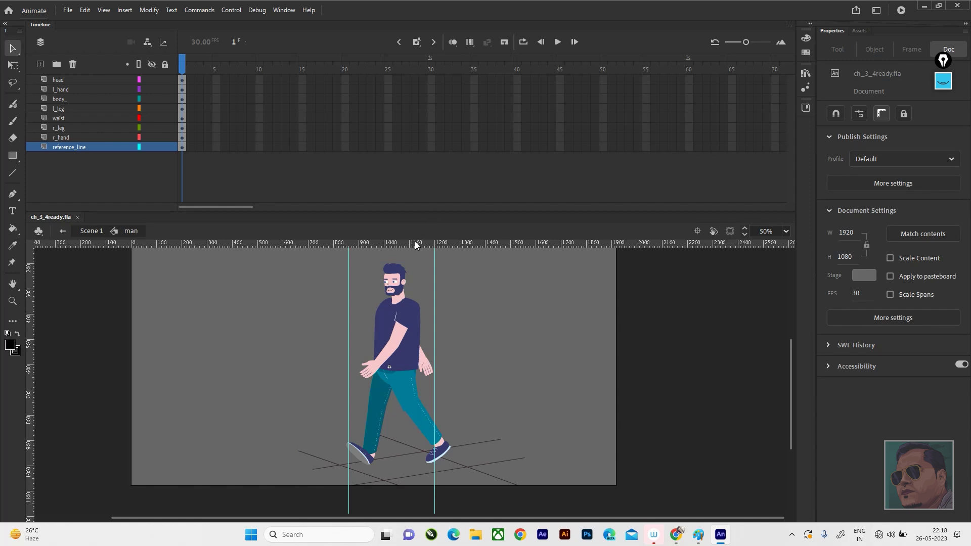
pyautogui.scroll(2, 460, 358)
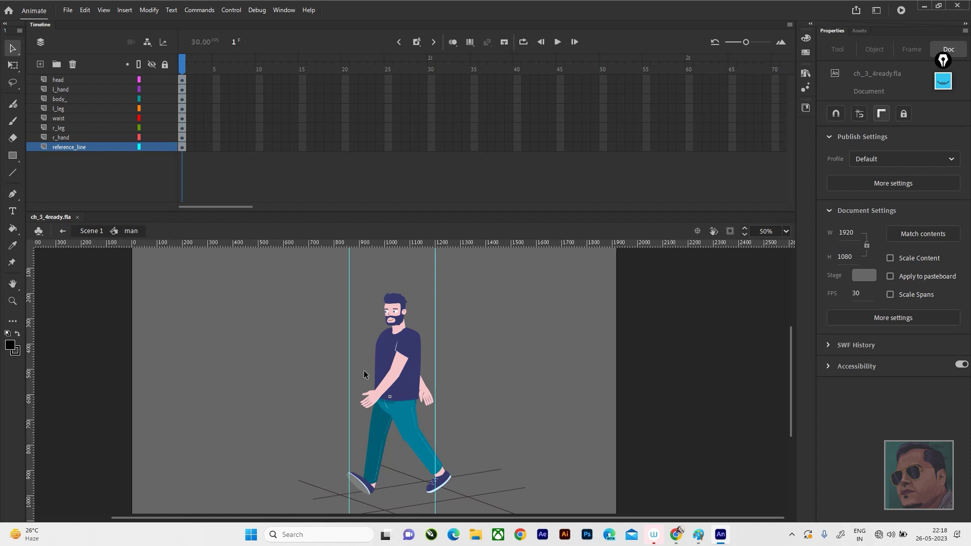
# Go through the man symbol's layers from head down to reference_line to see which body part each one holds
pyautogui.click(67, 80)
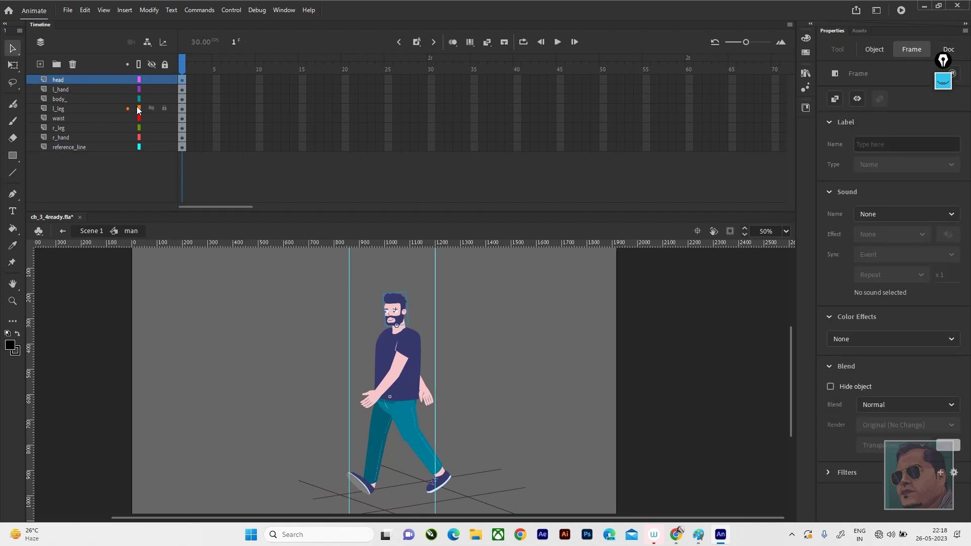
pyautogui.click(69, 90)
pyautogui.click(74, 101)
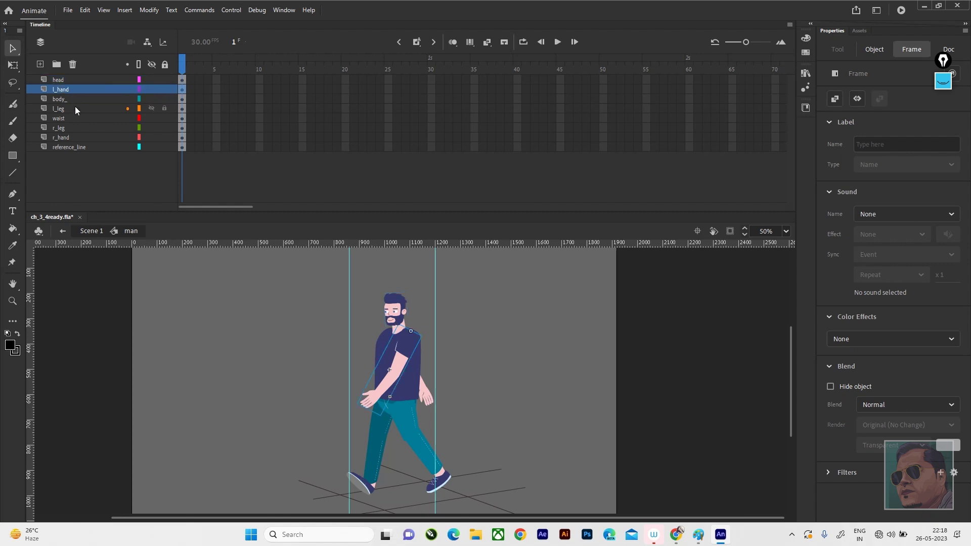
pyautogui.click(71, 109)
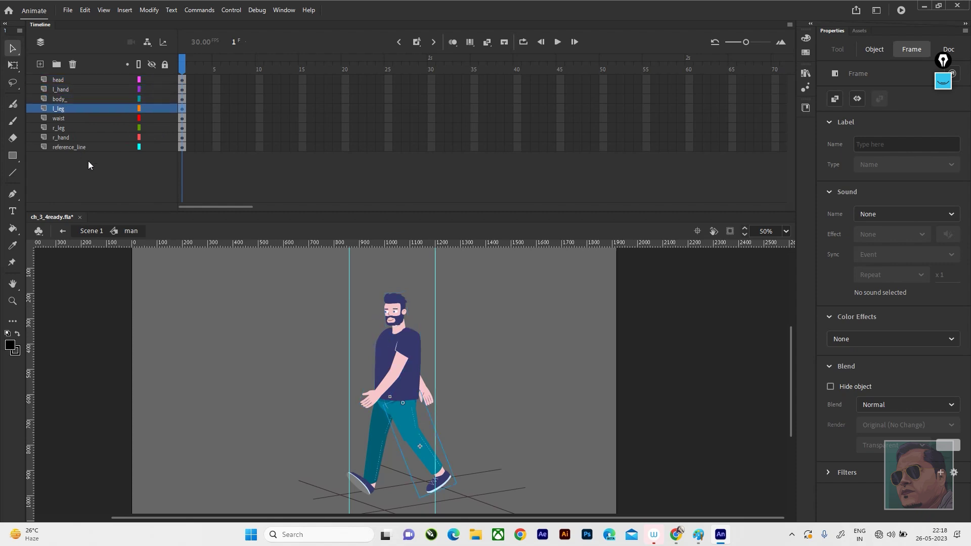
pyautogui.click(62, 119)
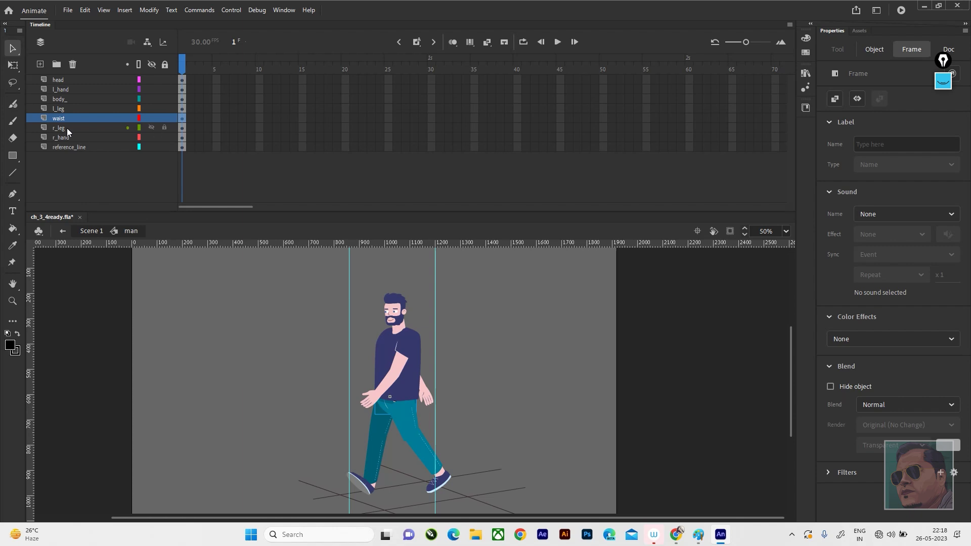
pyautogui.click(67, 128)
pyautogui.click(71, 138)
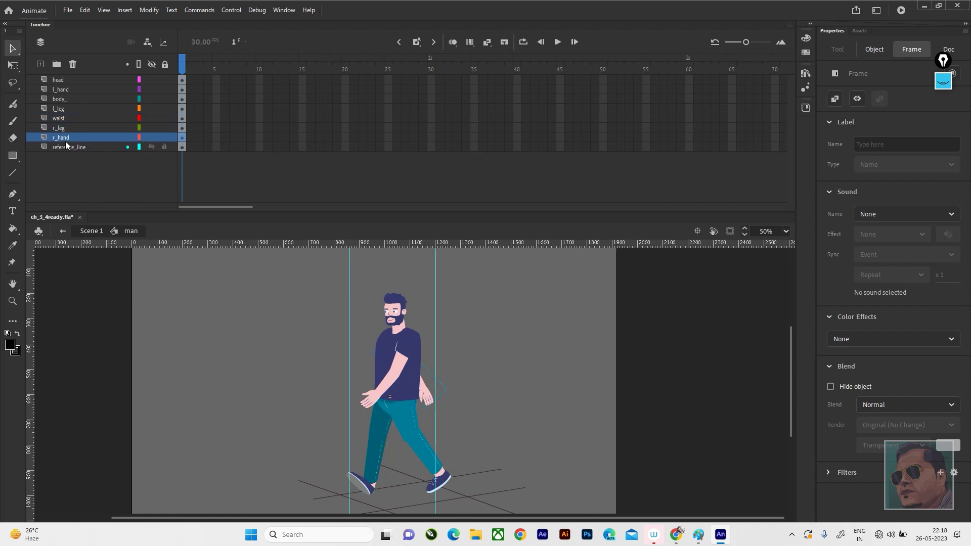
pyautogui.click(75, 147)
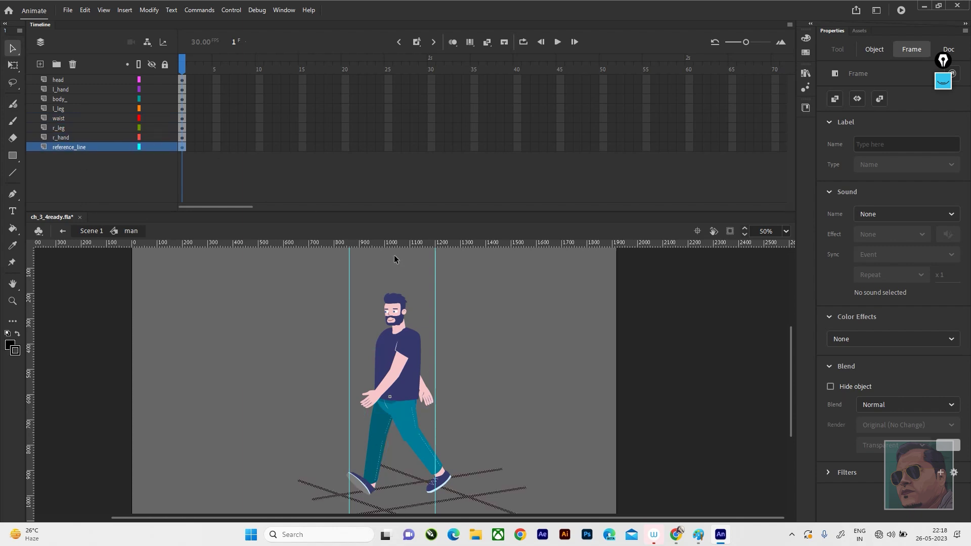
# Lock the reference_line layer that holds the ground lines
pyautogui.scroll(-2, 499, 388)
pyautogui.click(412, 407)
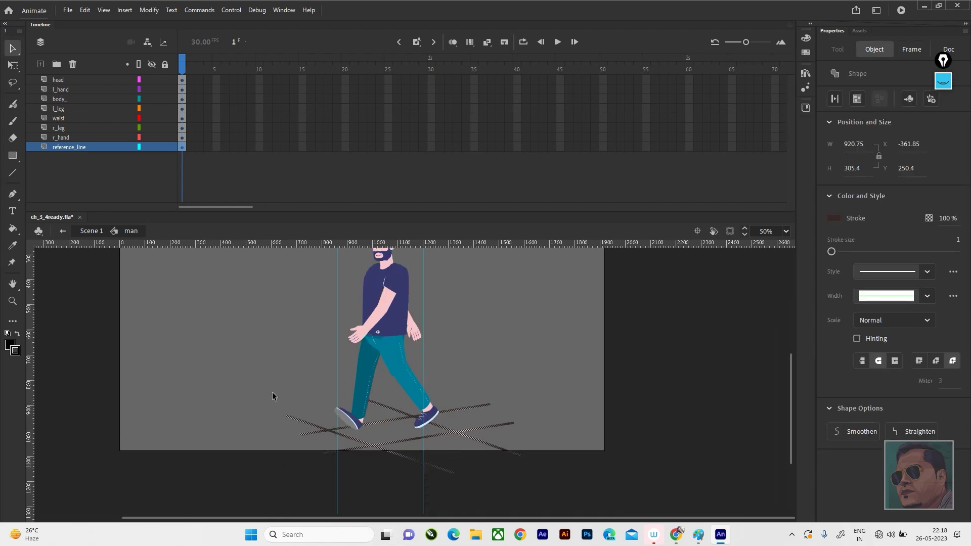
pyautogui.click(164, 147)
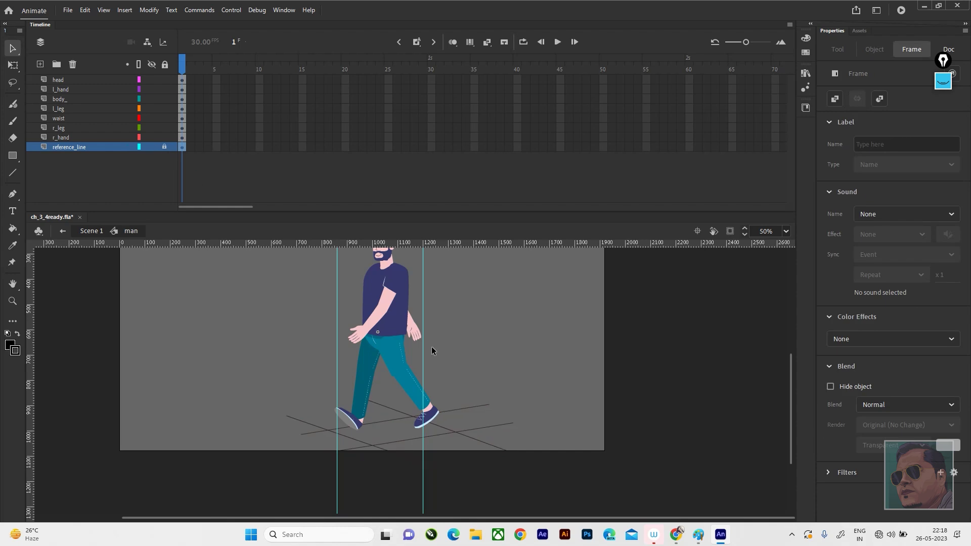
# Try moving the front arm on the l_hand layer away from the torso, and undo the move
pyautogui.scroll(2, 466, 282)
pyautogui.click(400, 331)
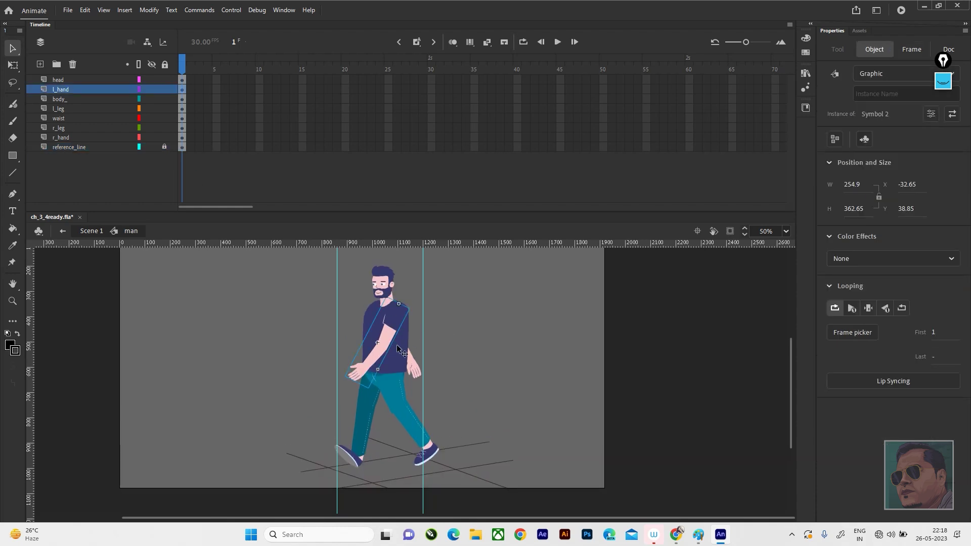
pyautogui.scroll(2, 372, 339)
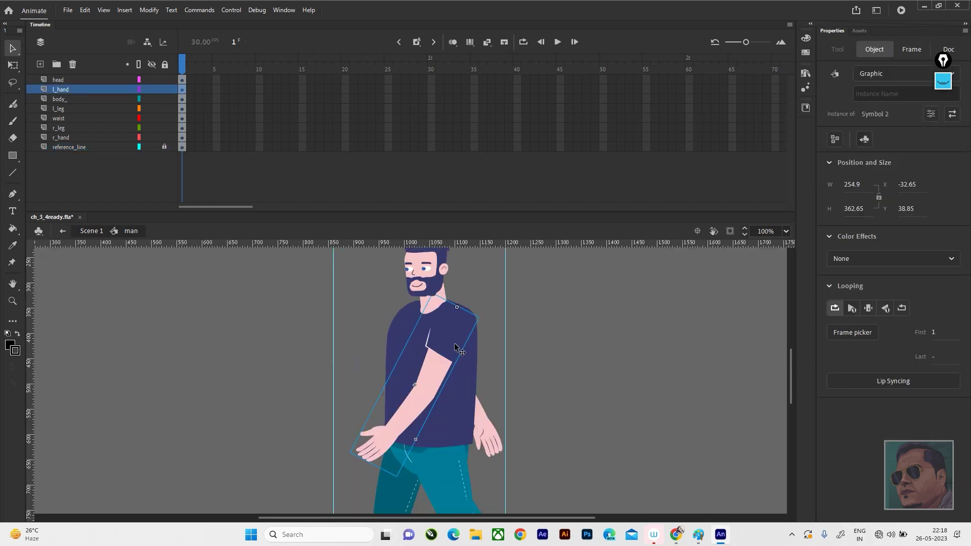
pyautogui.moveTo(443, 342); pyautogui.dragTo(641, 318)
pyautogui.hotkey('ctrl', 'z')
# Inspect the upper and lower arm layers nested inside the l_hand symbol and return to the man symbol
pyautogui.doubleClick(452, 340)
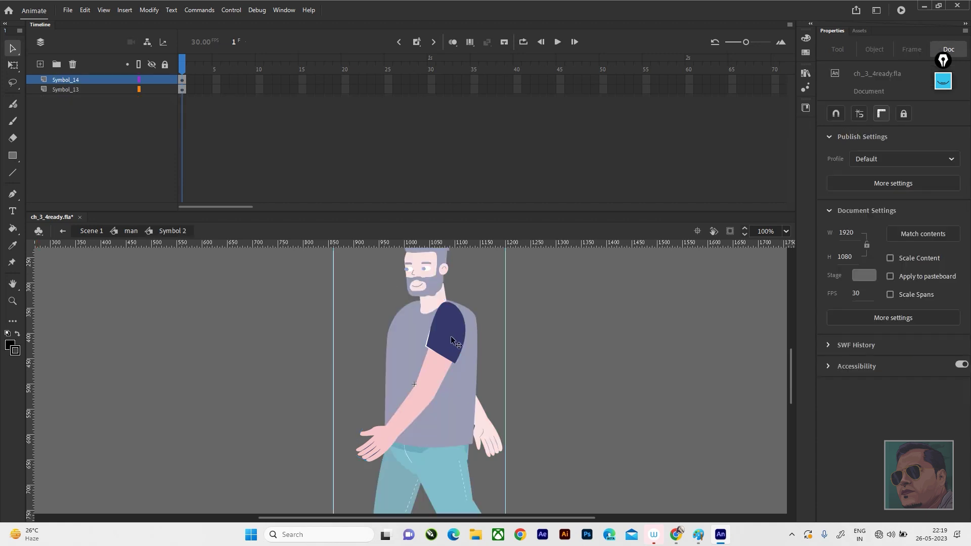
pyautogui.click(131, 231)
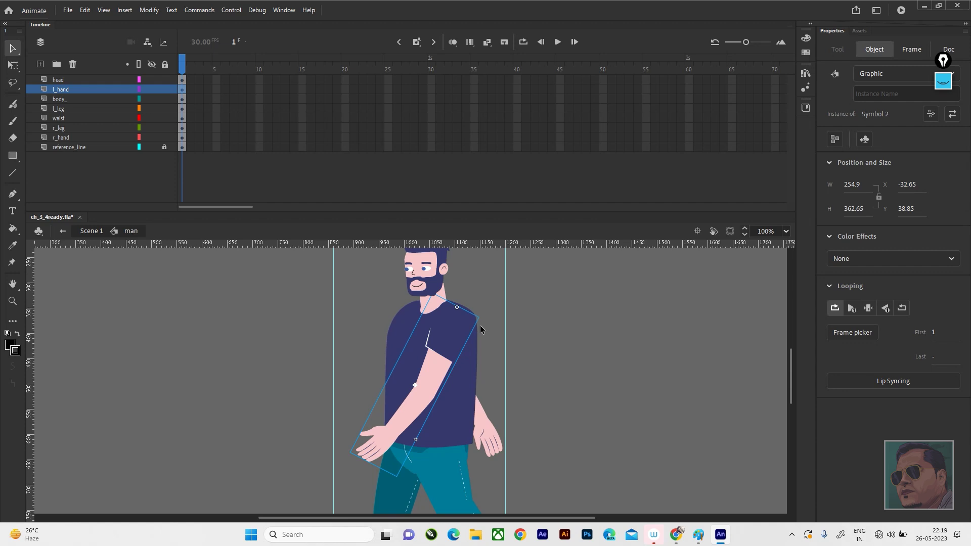
pyautogui.moveTo(480, 330); pyautogui.dragTo(516, 347)
pyautogui.hotkey('ctrl', 'z')
pyautogui.moveTo(500, 445); pyautogui.dragTo(356, 429)
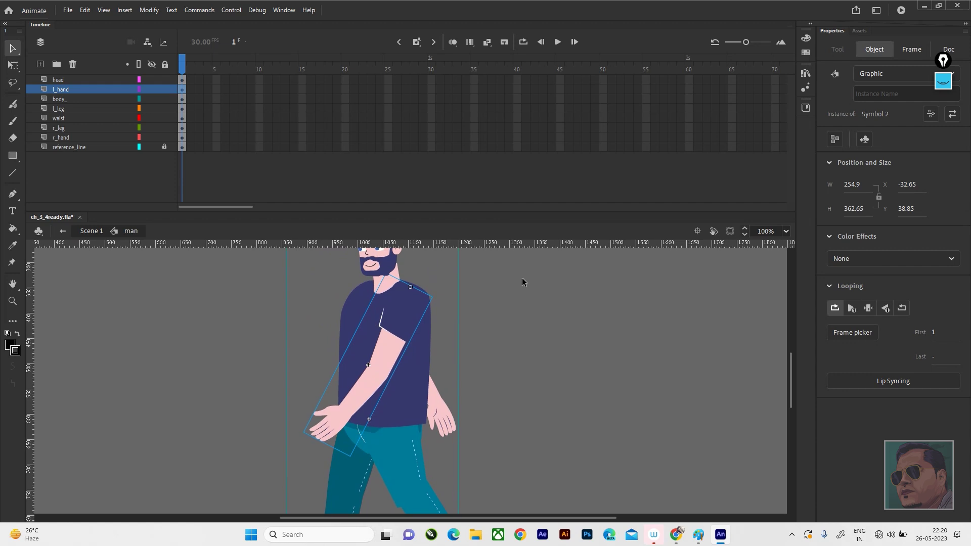
# Try rotating the head with Free Transform, undo it, and inspect the artwork inside the head symbol
pyautogui.click(74, 81)
pyautogui.moveTo(514, 307); pyautogui.dragTo(520, 389)
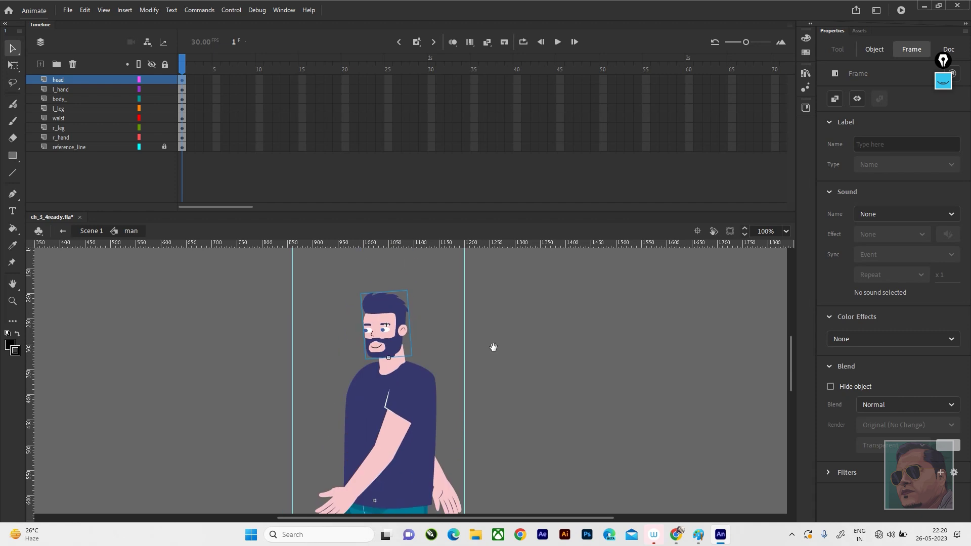
pyautogui.click(412, 329)
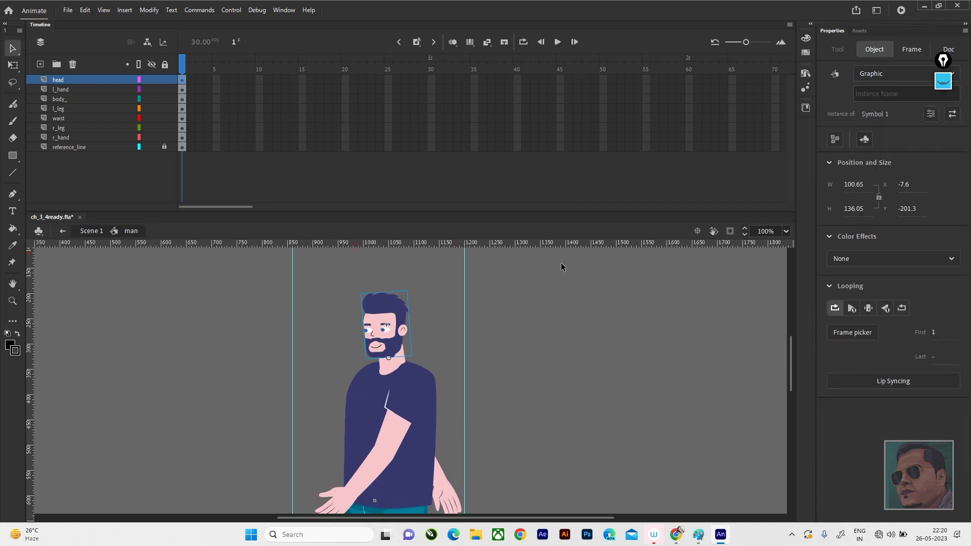
pyautogui.press('q')
pyautogui.scroll(-1, 436, 365)
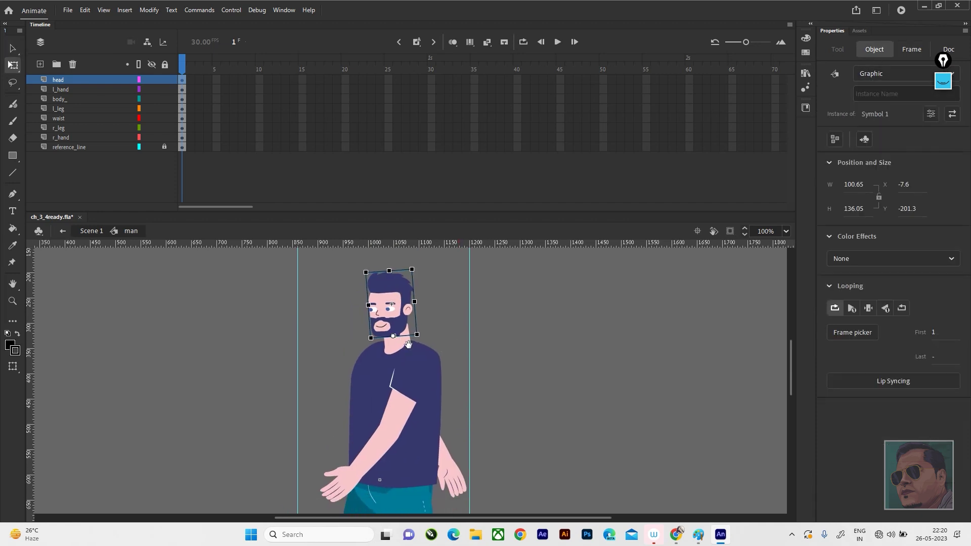
pyautogui.moveTo(420, 276); pyautogui.dragTo(417, 299)
pyautogui.hotkey('ctrl', 'z')
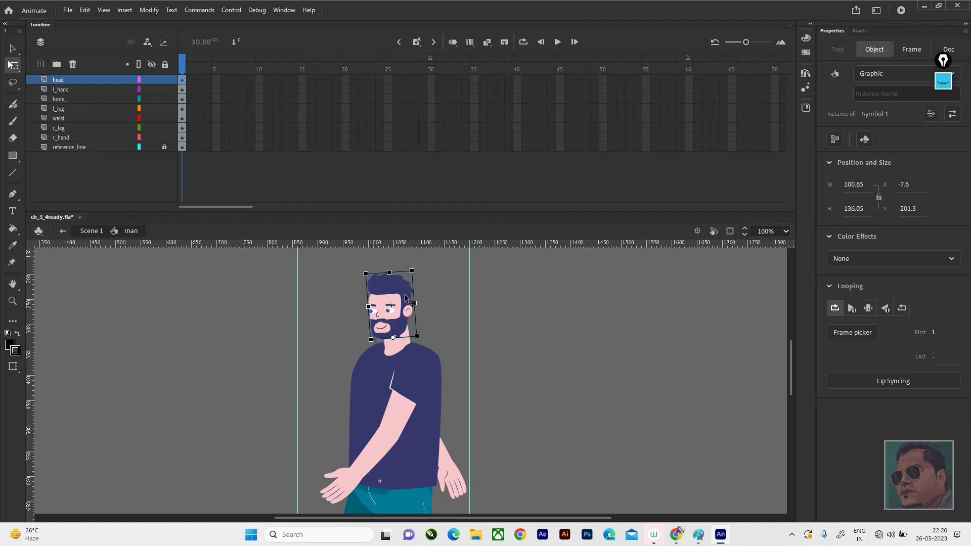
pyautogui.doubleClick(402, 296)
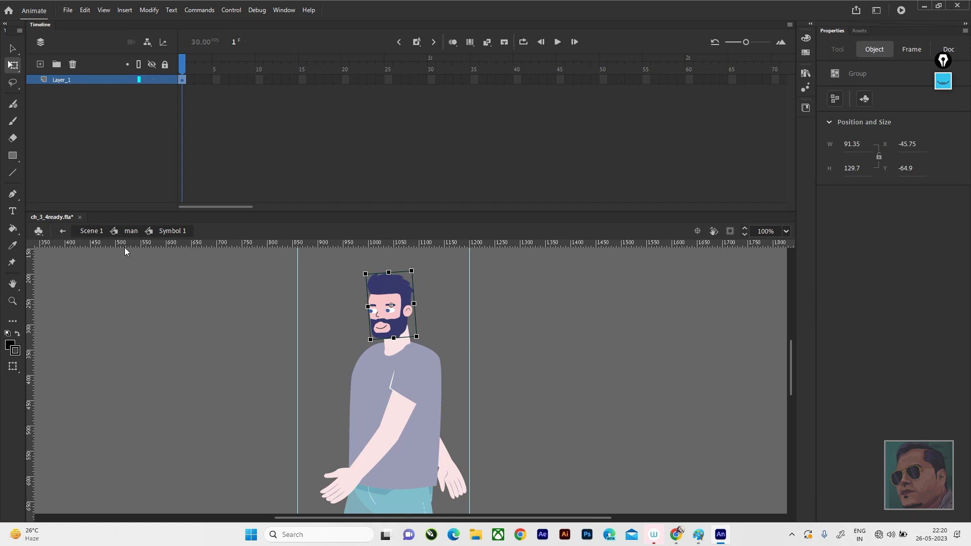
pyautogui.click(131, 231)
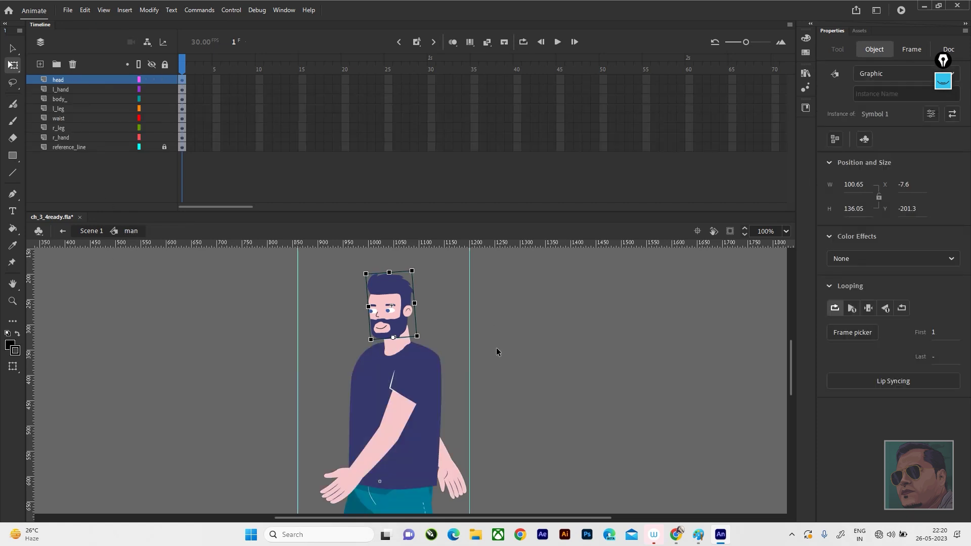
# Show the layer parenting view and detach the head, l_hand and r_hand layers from the body_ layer
pyautogui.click(620, 365)
pyautogui.moveTo(381, 345); pyautogui.dragTo(380, 330)
pyautogui.click(360, 381)
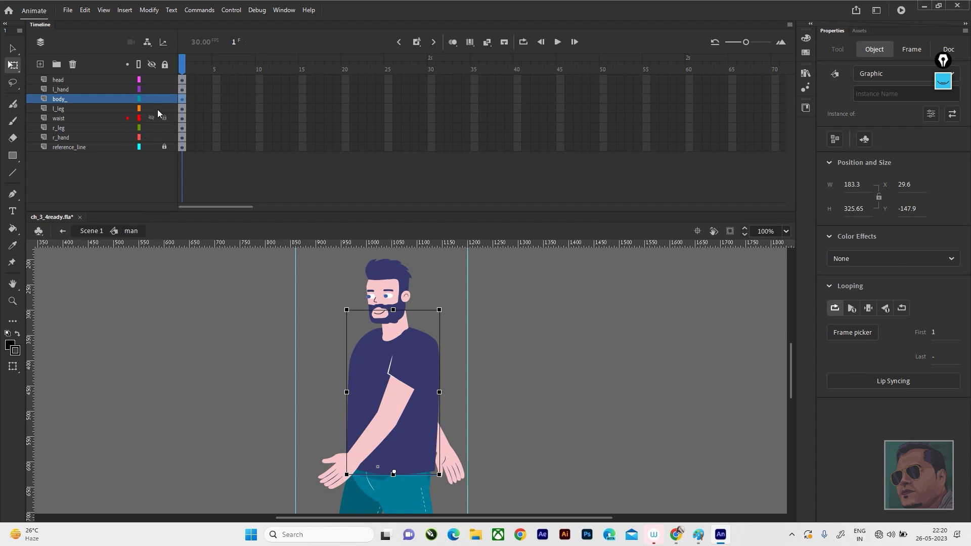
pyautogui.click(147, 42)
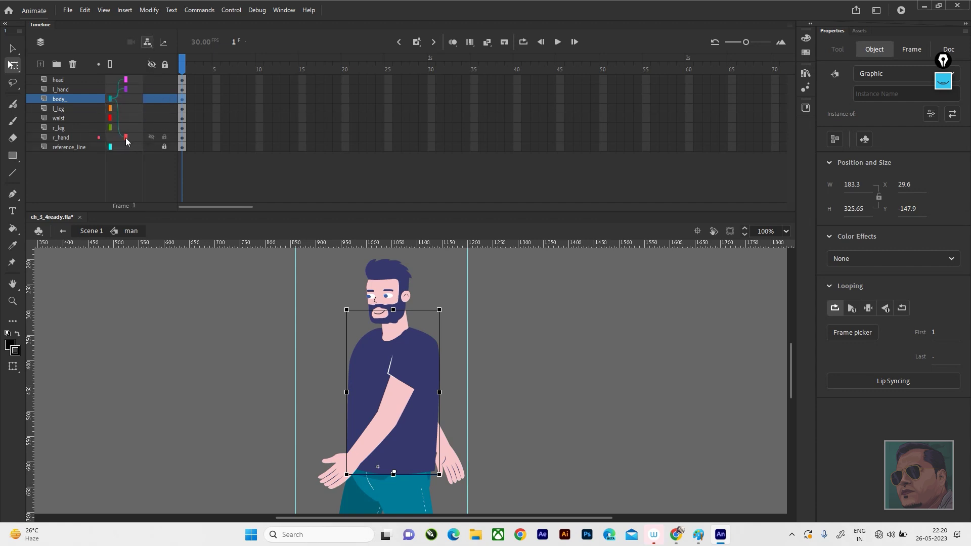
pyautogui.click(126, 137)
pyautogui.moveTo(126, 89); pyautogui.dragTo(111, 79)
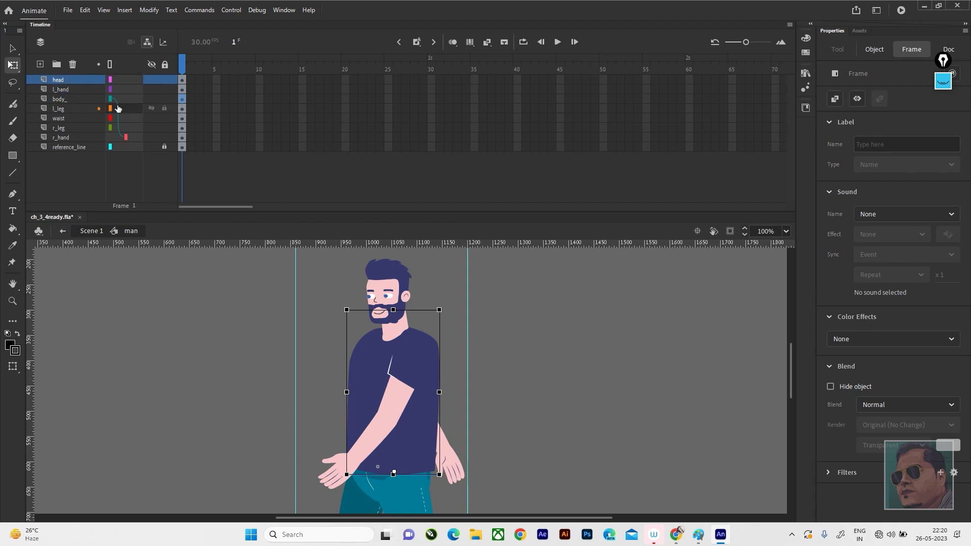
pyautogui.moveTo(126, 137); pyautogui.dragTo(112, 137)
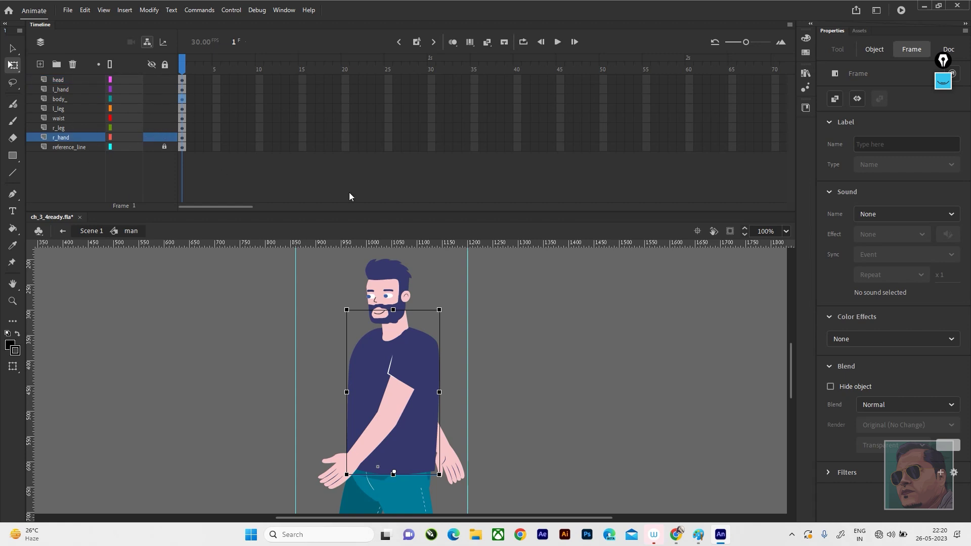
pyautogui.click(612, 300)
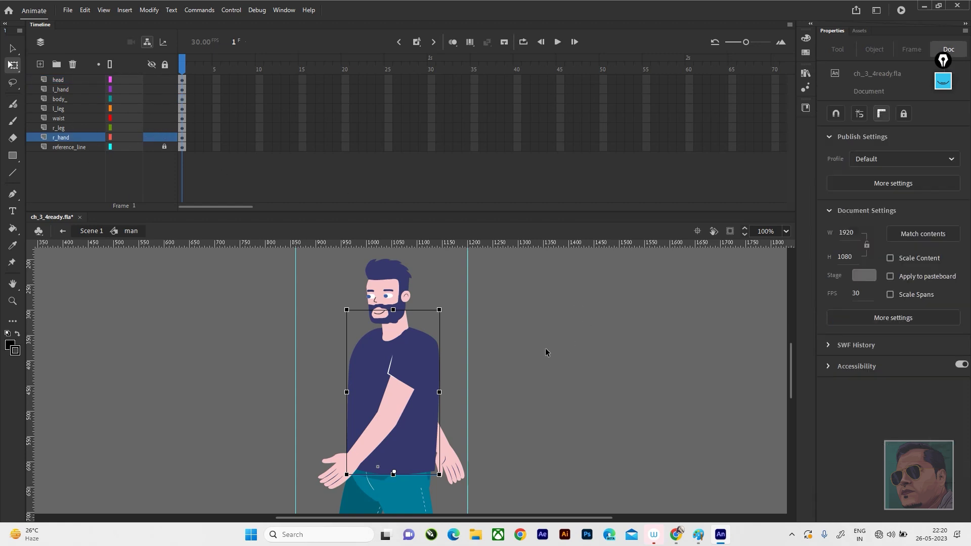
# Open the front arm's symbol and detach the Symbol_14 layer from its parent Symbol_13
pyautogui.doubleClick(414, 361)
pyautogui.click(66, 84)
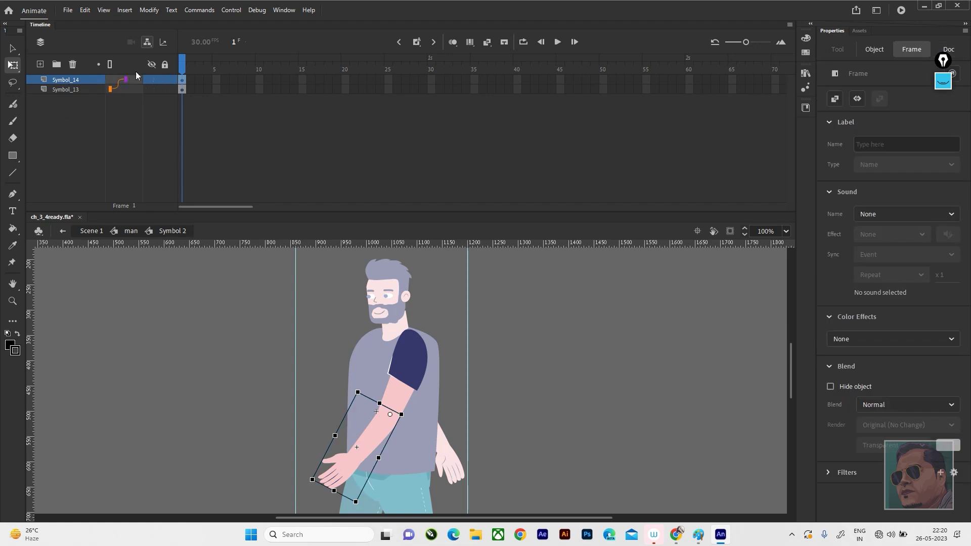
pyautogui.moveTo(126, 80); pyautogui.dragTo(110, 80)
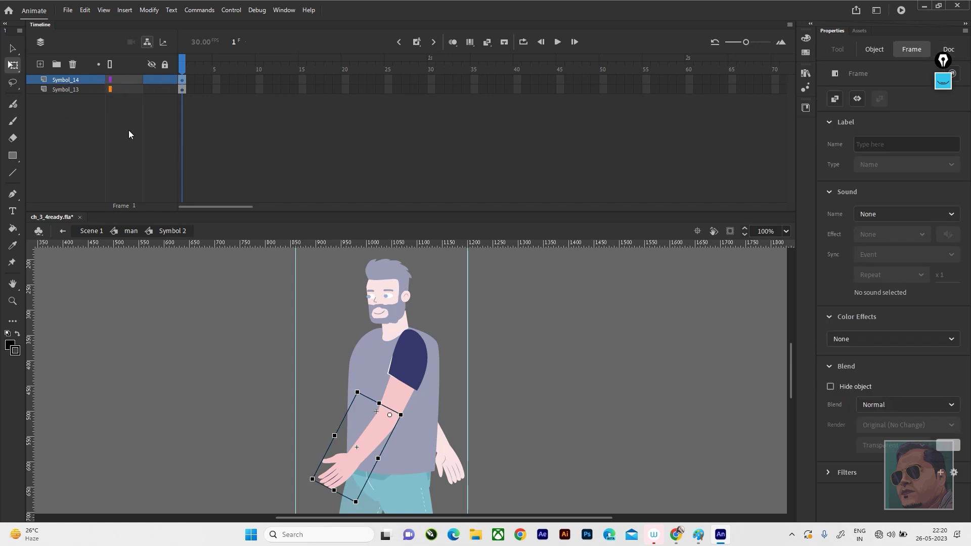
# Open the back arm's symbol, detach the Symbol_16 layer from its parent Symbol_15, and return to the man symbol
pyautogui.click(131, 231)
pyautogui.doubleClick(447, 454)
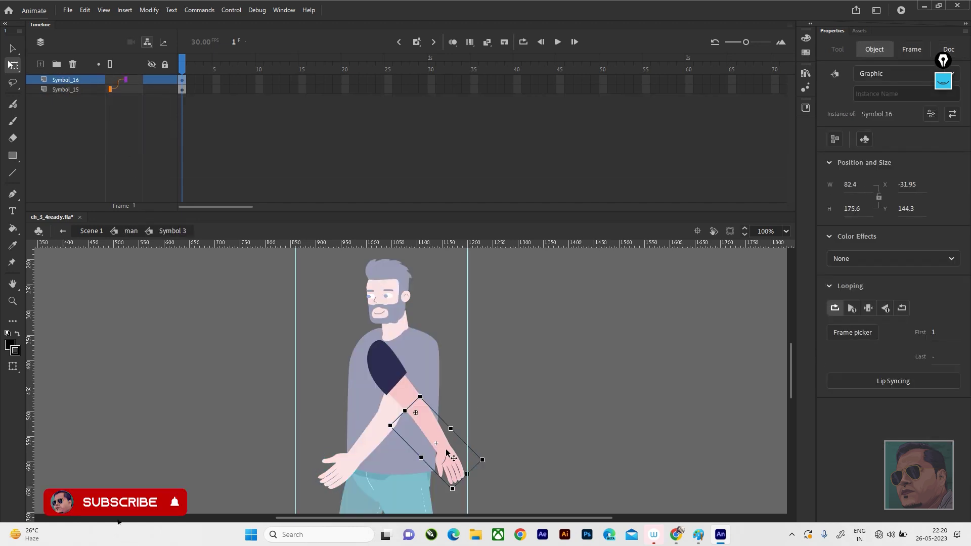
pyautogui.click(126, 80)
pyautogui.moveTo(124, 81); pyautogui.dragTo(110, 80)
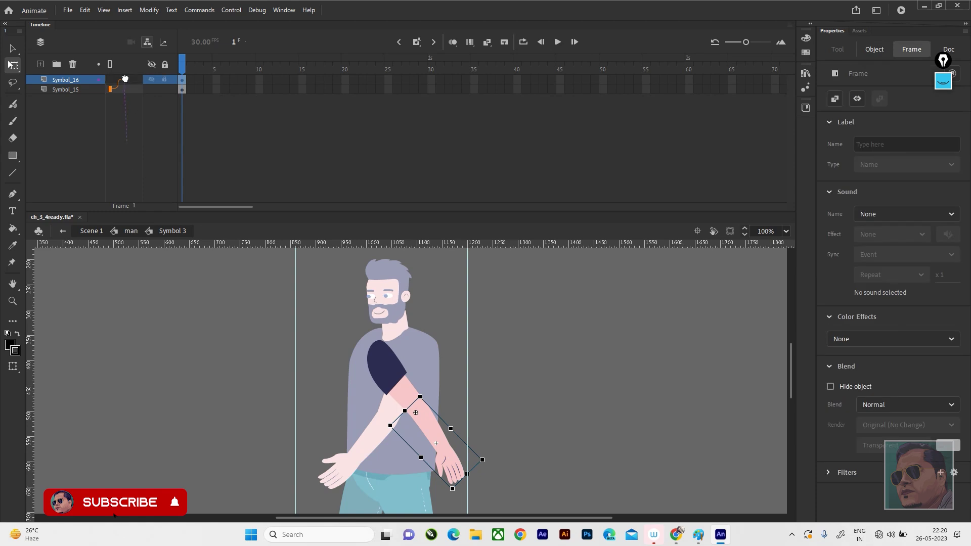
pyautogui.click(131, 231)
# Open the front leg's symbol, detach the Symbol_9 and Symbol_8 layers from their parents, and return to the man symbol
pyautogui.click(618, 363)
pyautogui.scroll(-5, 527, 374)
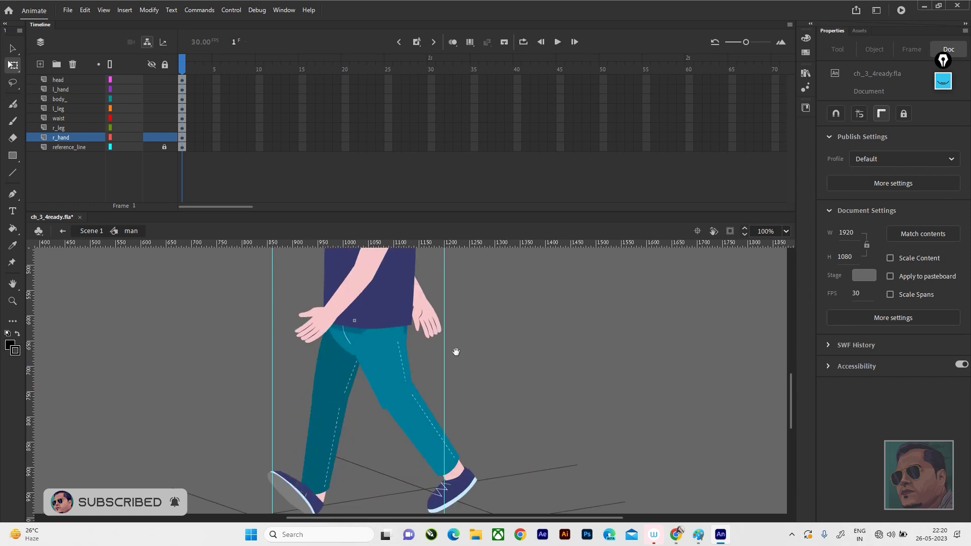
pyautogui.doubleClick(416, 411)
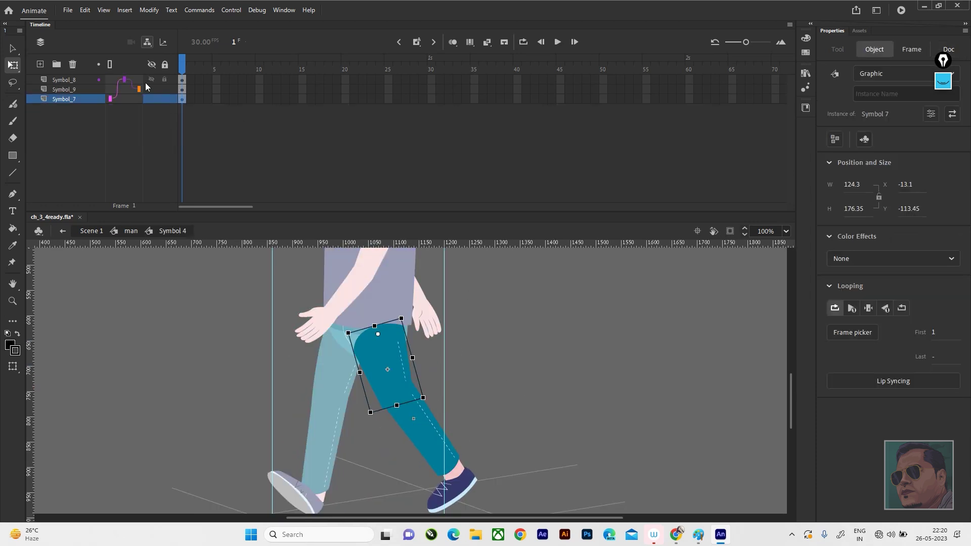
pyautogui.moveTo(139, 89); pyautogui.dragTo(111, 89)
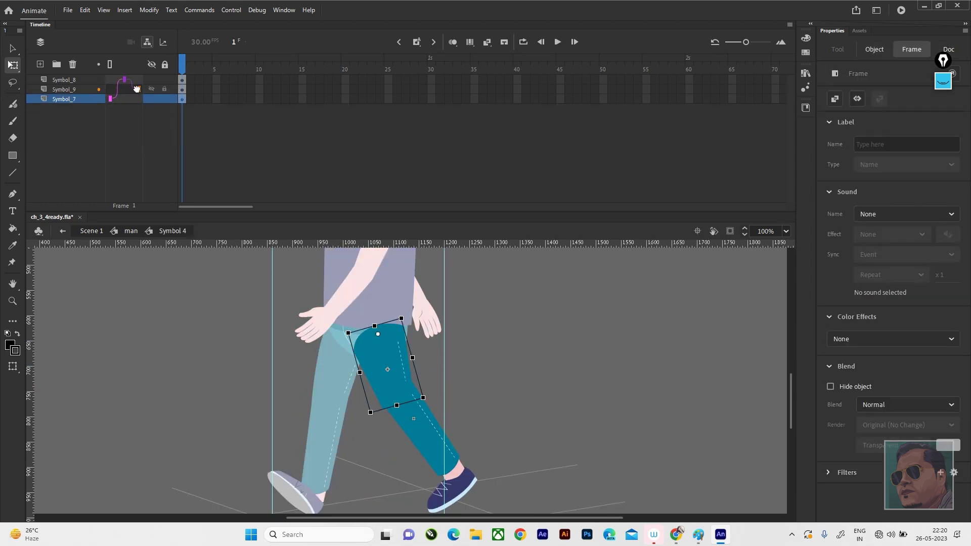
pyautogui.click(125, 79)
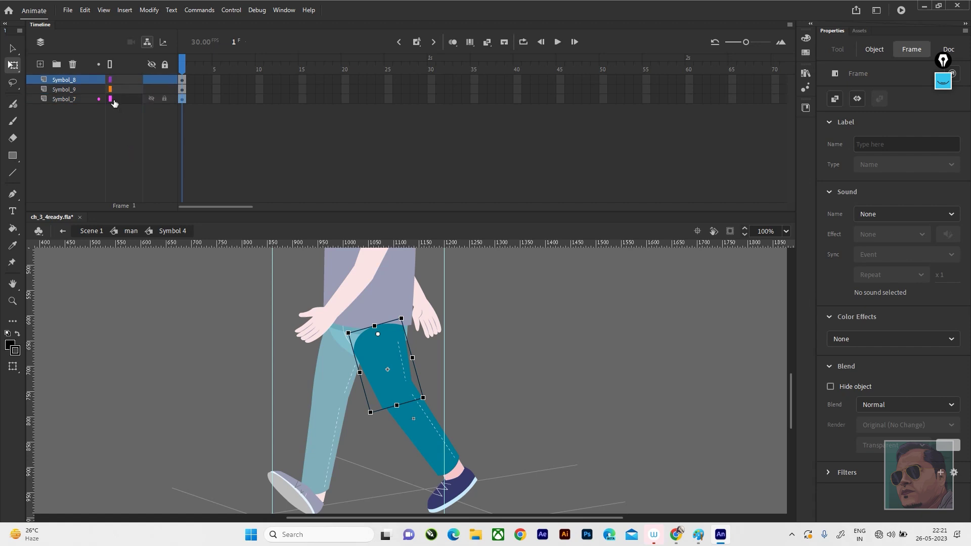
pyautogui.click(131, 230)
# Open the back leg's symbol, detach the Symbol_11 and Symbol_12 layers from their parents, and return to the man symbol
pyautogui.doubleClick(324, 439)
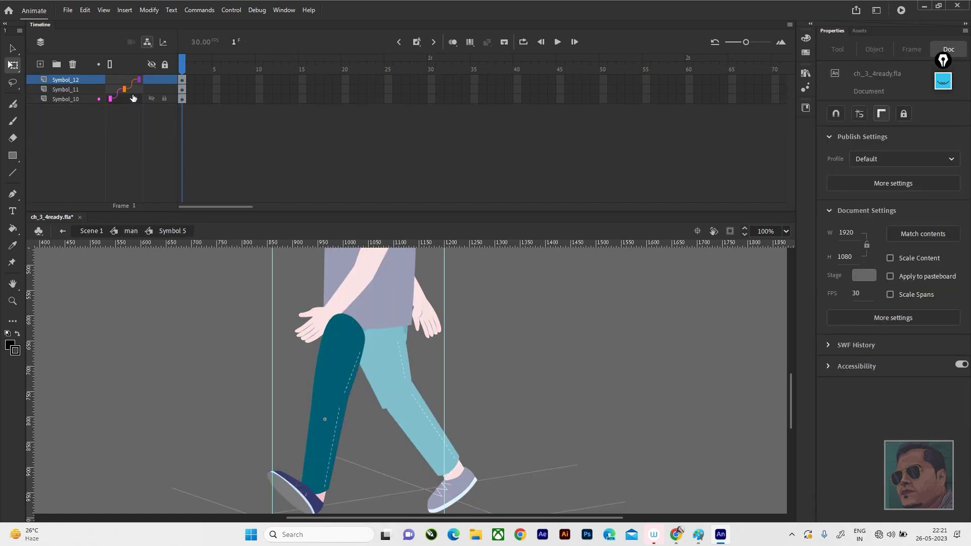
pyautogui.moveTo(123, 89); pyautogui.dragTo(110, 89)
pyautogui.click(124, 90)
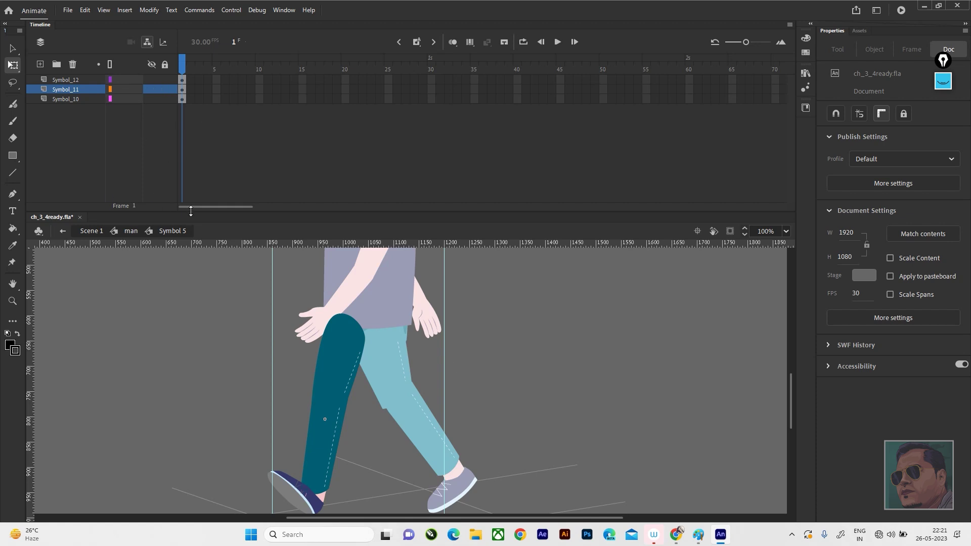
pyautogui.click(131, 231)
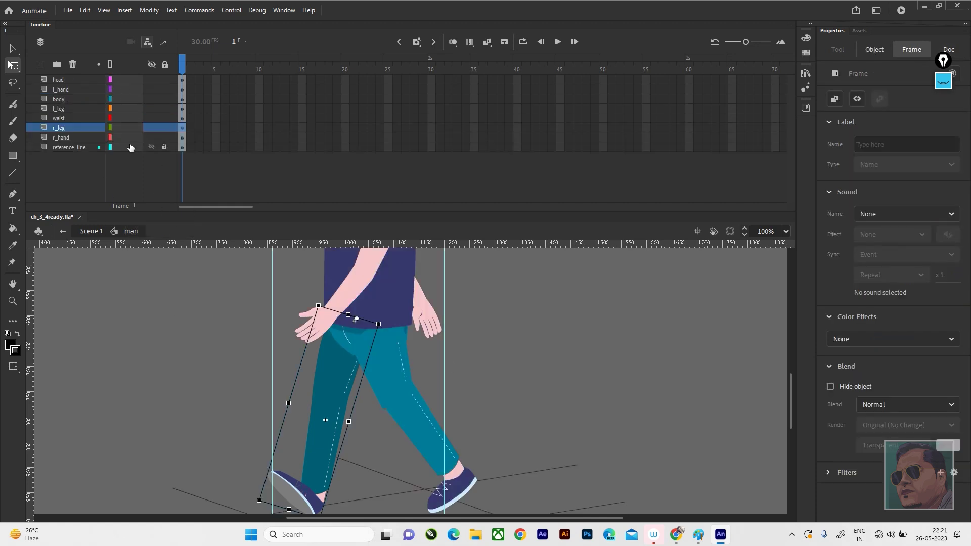
# Set the back foot's first looping frame to 1 inside the back leg's symbol and return to the man symbol
pyautogui.click(624, 393)
pyautogui.scroll(-3, 405, 410)
pyautogui.click(350, 414)
pyautogui.doubleClick(351, 415)
pyautogui.click(377, 430)
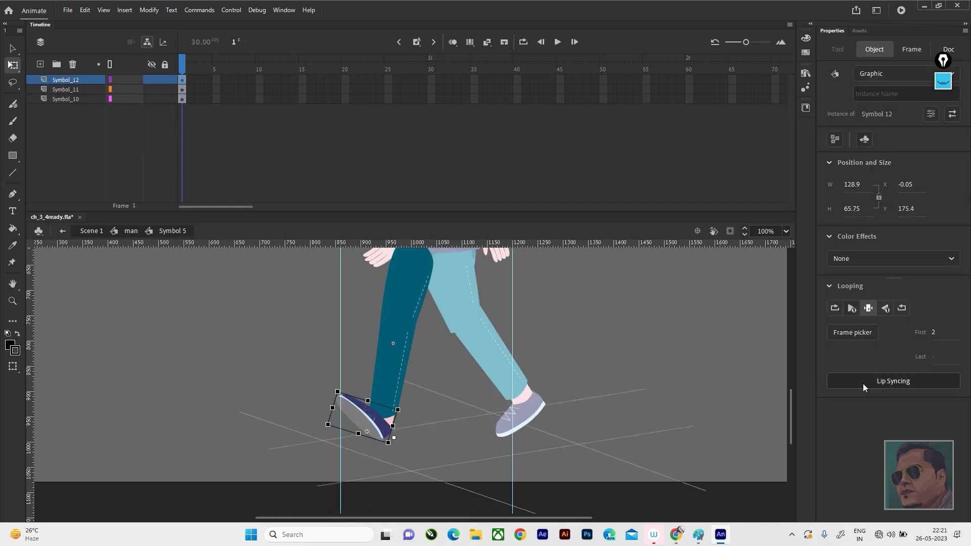
pyautogui.write('1')
pyautogui.press('Return')
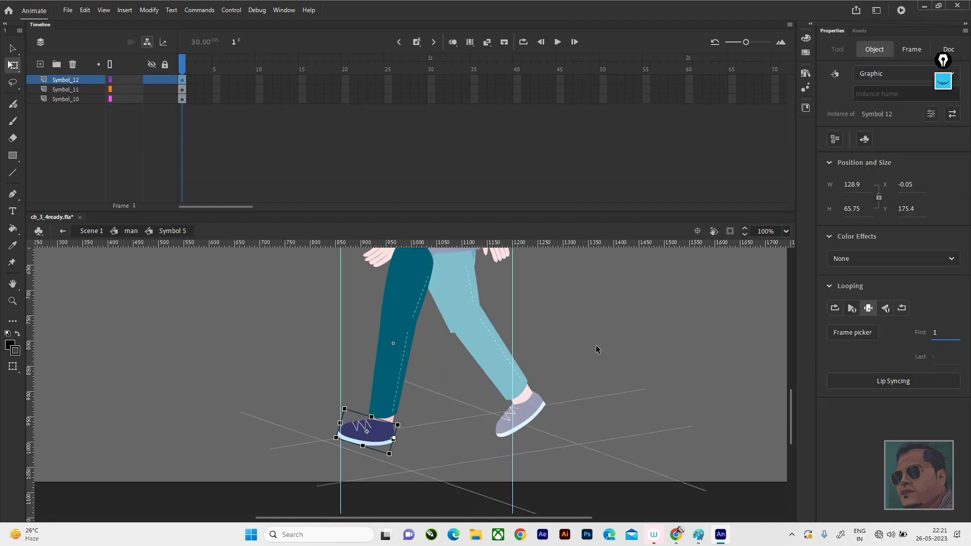
pyautogui.click(351, 319)
pyautogui.click(131, 231)
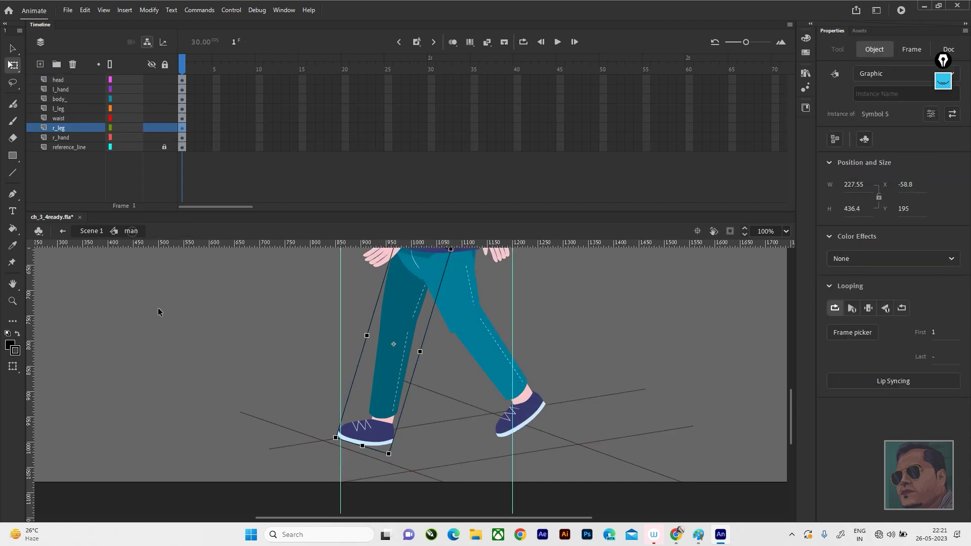
# Reopen the front arm's symbol and check which layer holds the upper arm and which holds the forearm
pyautogui.scroll(5, 549, 434)
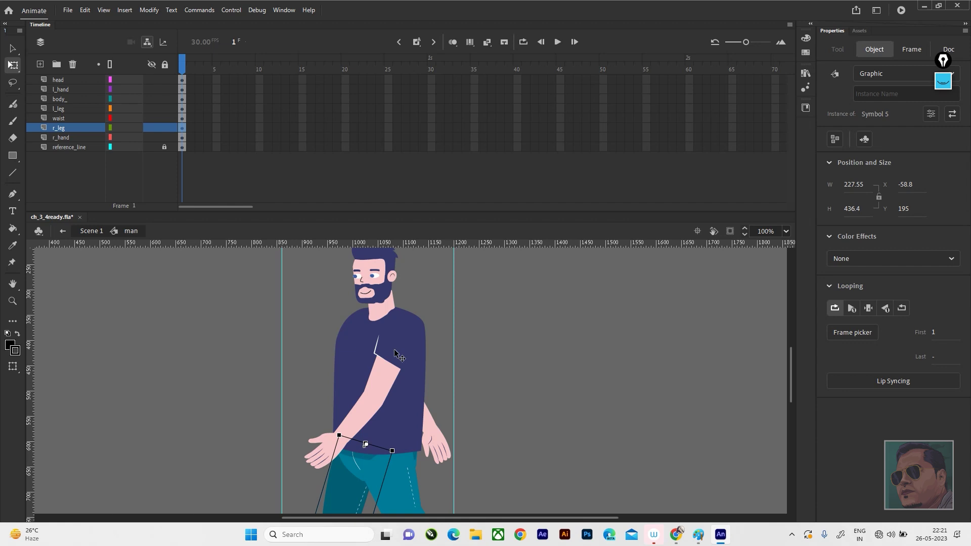
pyautogui.click(395, 353)
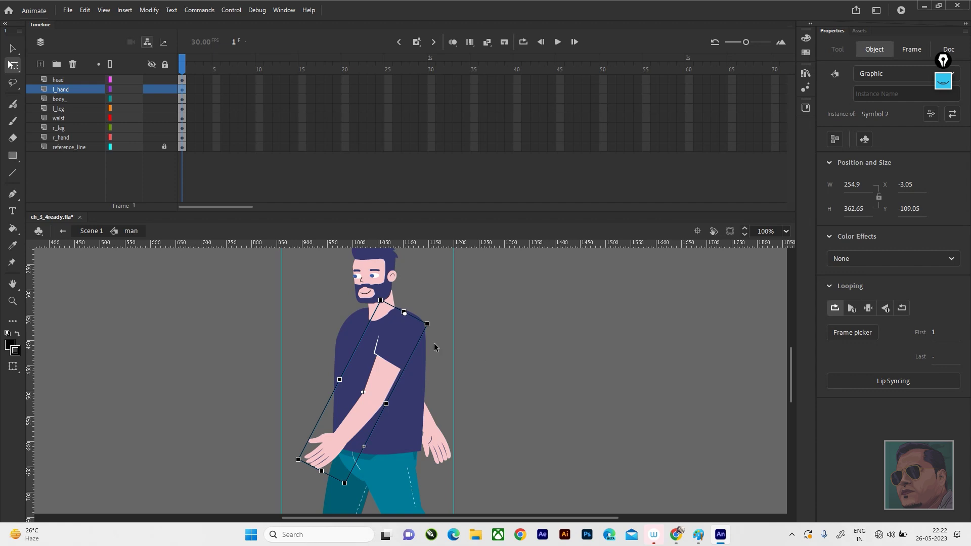
pyautogui.doubleClick(411, 354)
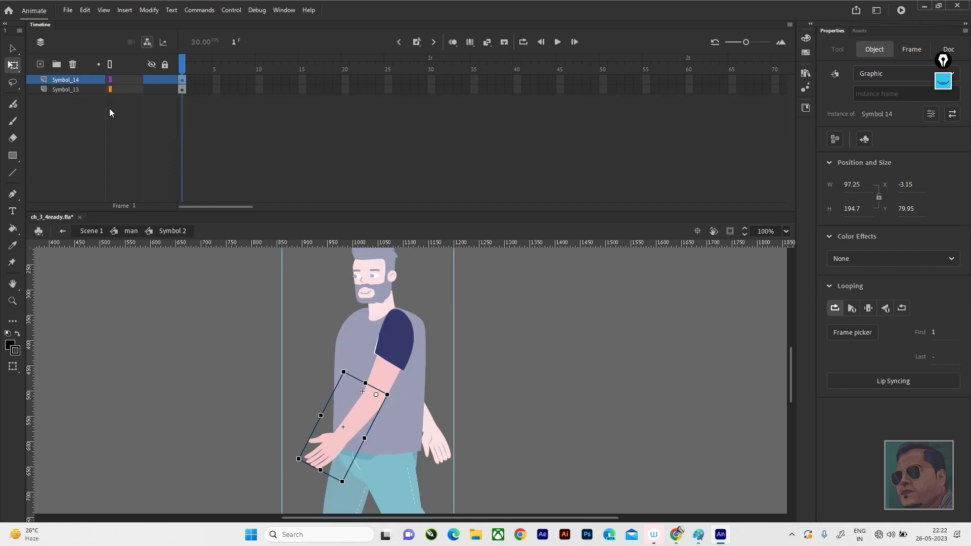
pyautogui.click(397, 347)
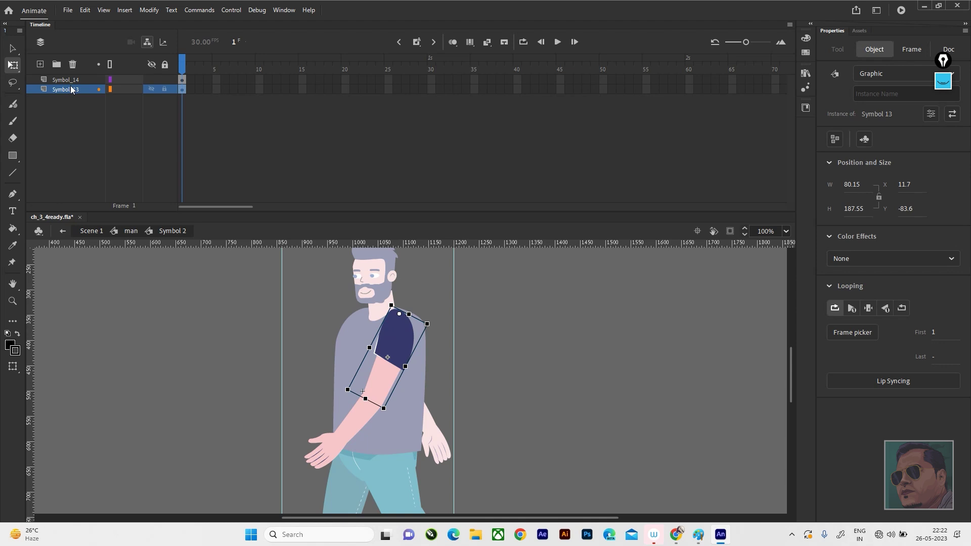
pyautogui.click(124, 79)
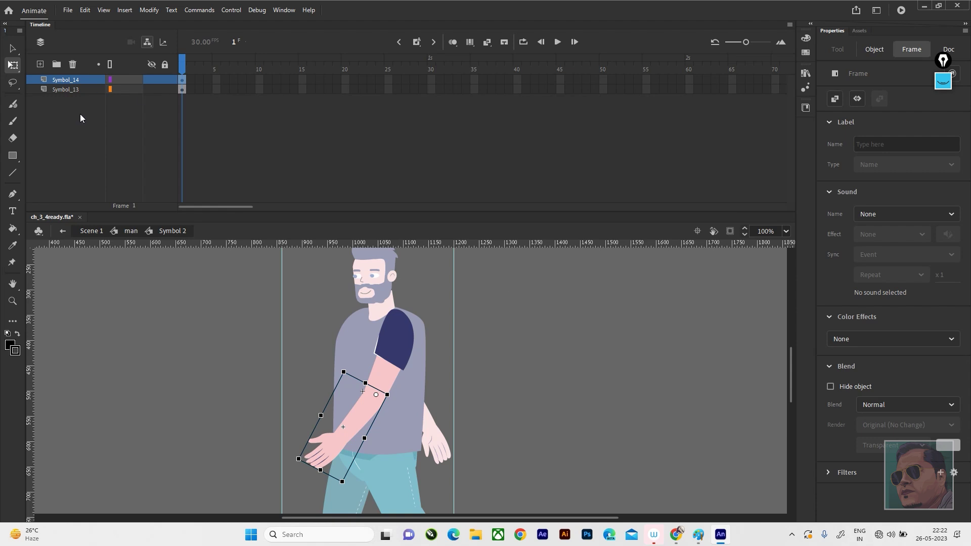
pyautogui.click(74, 90)
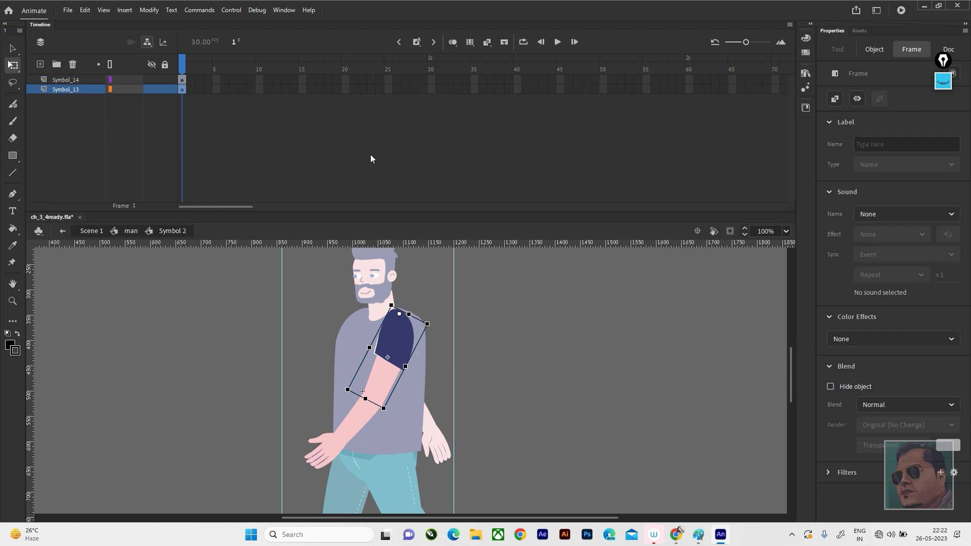
pyautogui.click(74, 83)
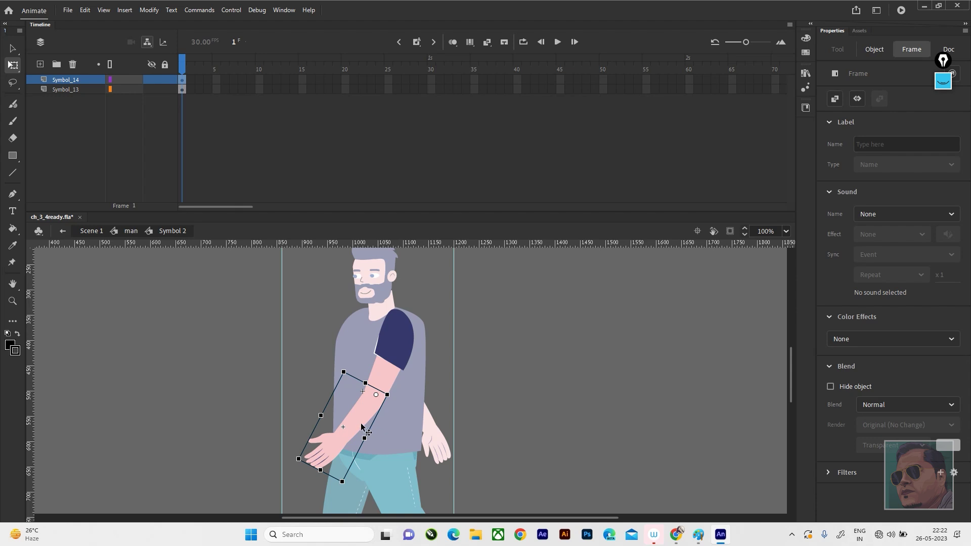
pyautogui.click(77, 92)
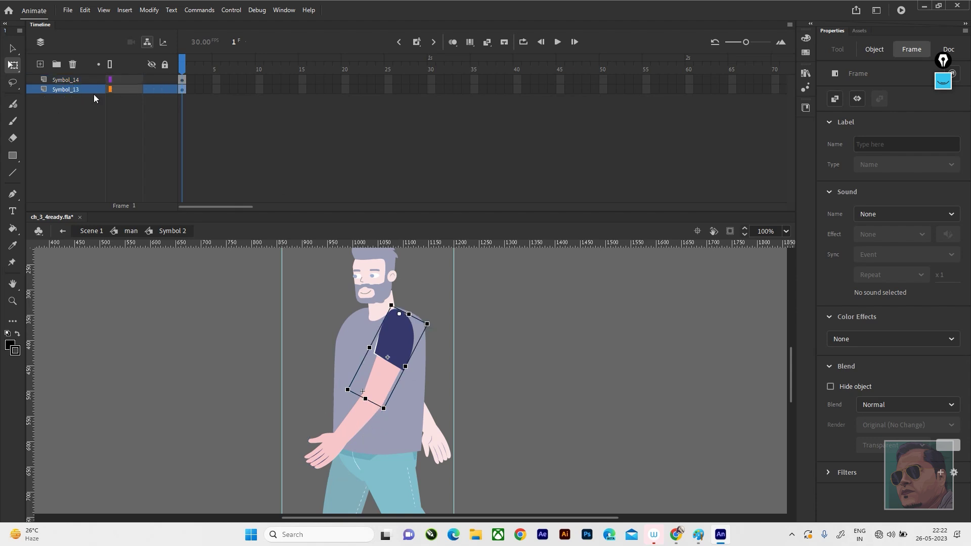
# Rename the Symbol_13 layer as shoulder and the Symbol_14 layer as forarm
pyautogui.doubleClick(63, 91)
pyautogui.write('shoulder')
pyautogui.press('Return')
pyautogui.click(63, 145)
pyautogui.doubleClick(65, 80)
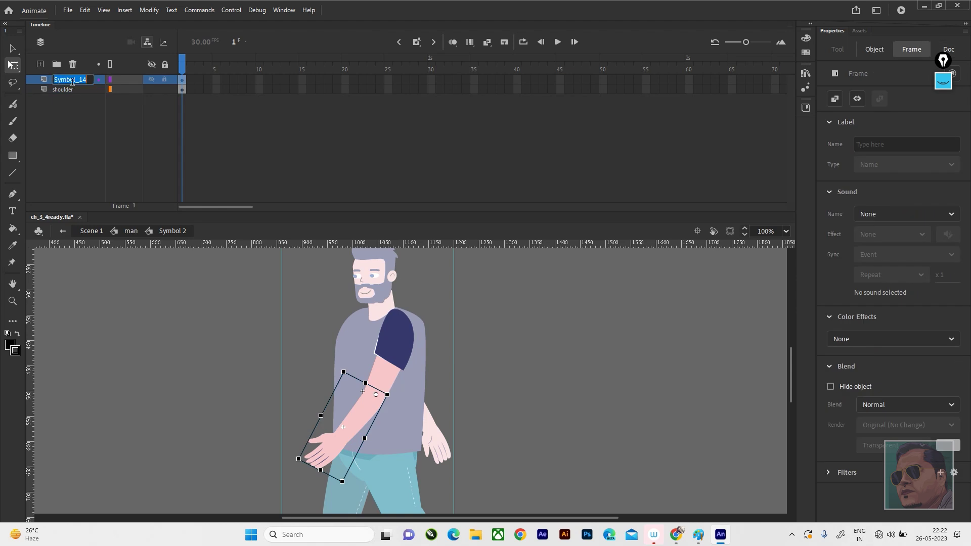
pyautogui.write('forarm')
pyautogui.press('Return')
# Examine the shoulder and forarm pieces one after the other, including their pivot points on the arm
pyautogui.click(62, 90)
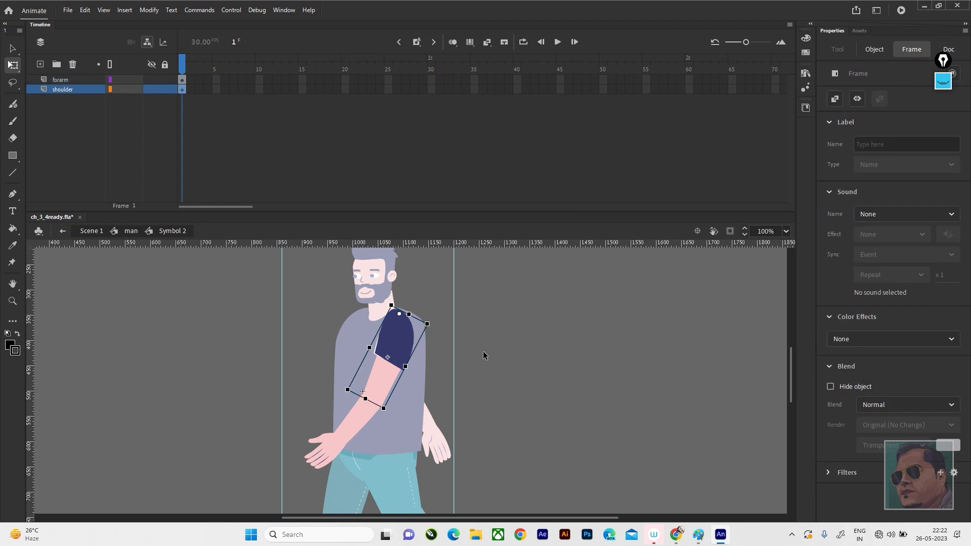
pyautogui.click(400, 340)
pyautogui.click(61, 80)
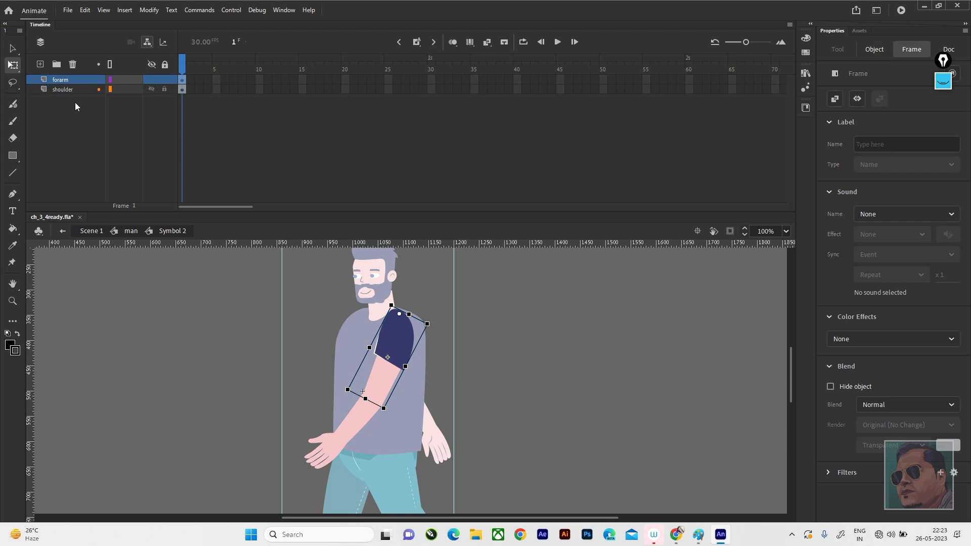
pyautogui.click(386, 358)
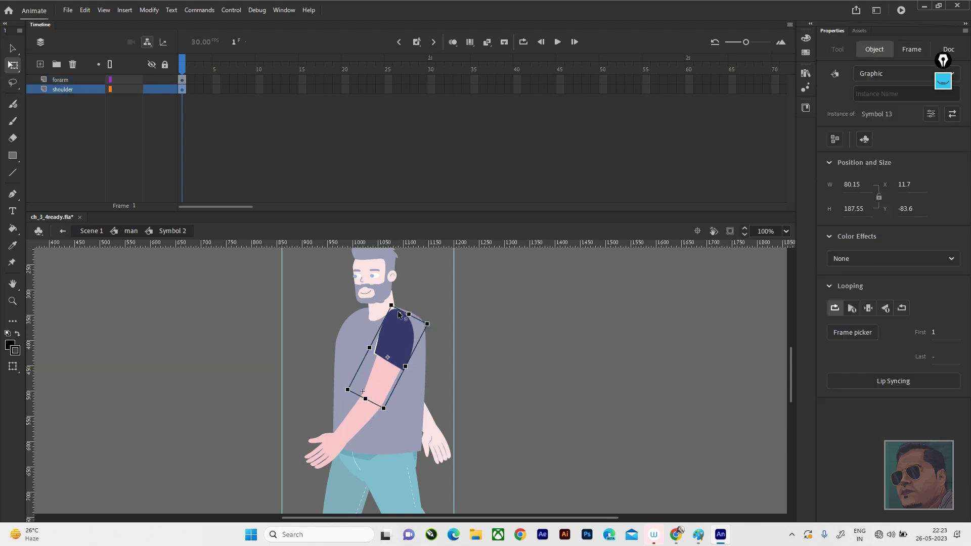
pyautogui.click(347, 442)
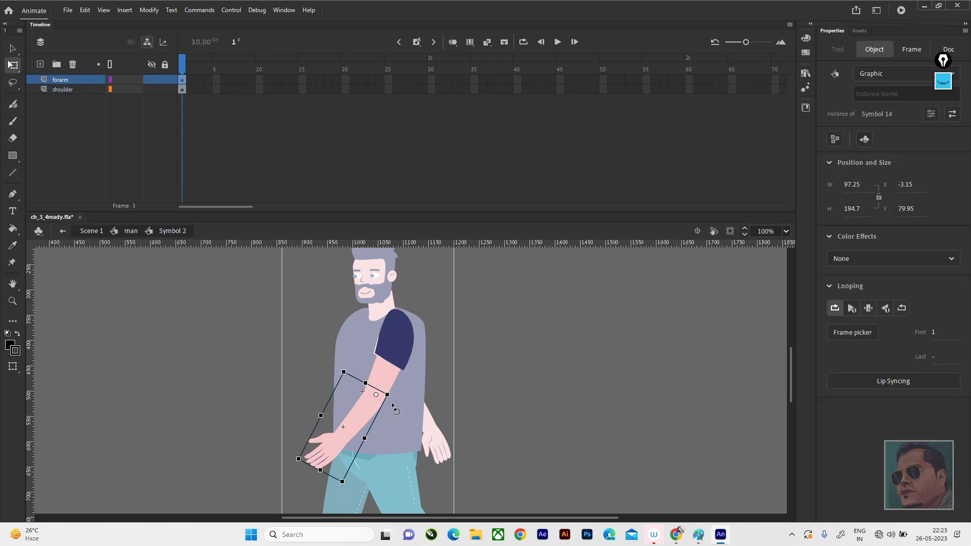
pyautogui.click(407, 340)
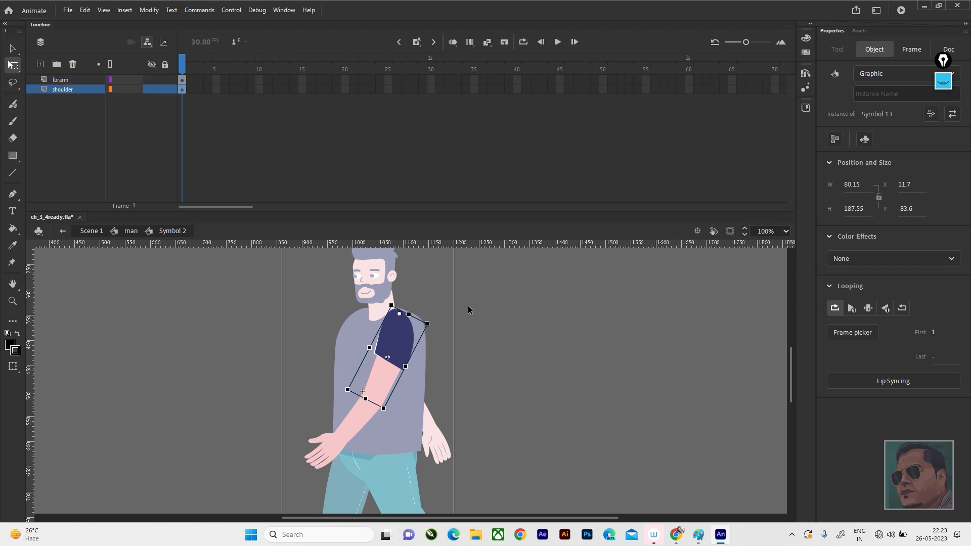
pyautogui.click(355, 417)
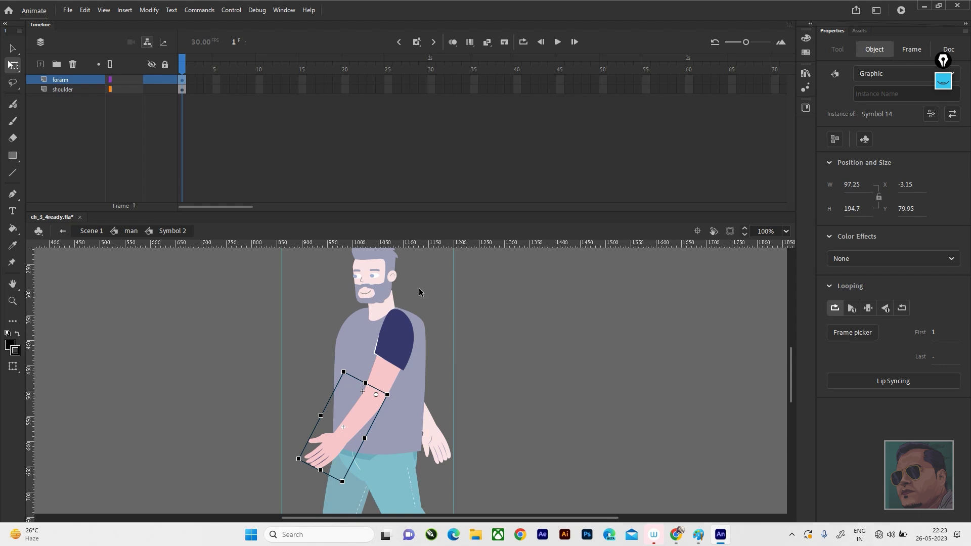
pyautogui.click(399, 344)
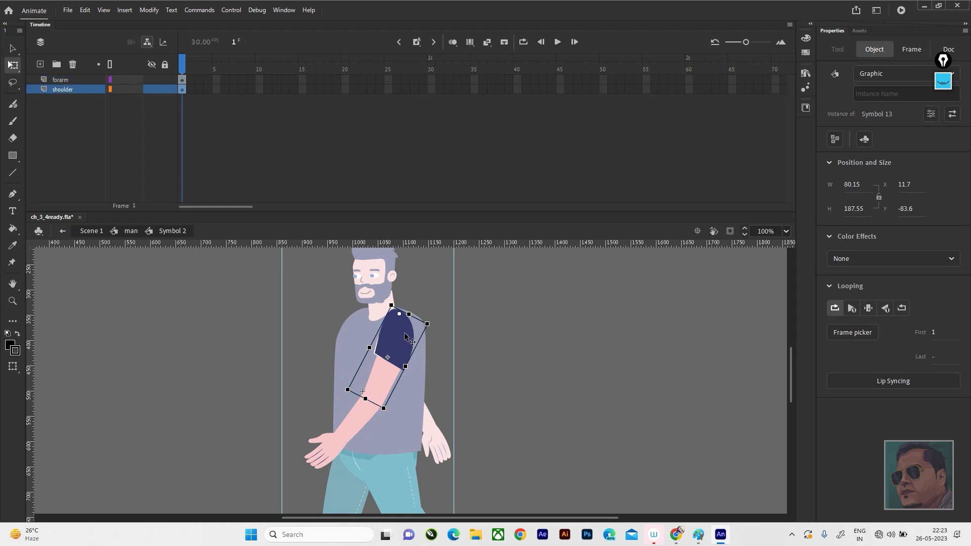
pyautogui.click(375, 410)
pyautogui.hotkey('ctrl', 'z')
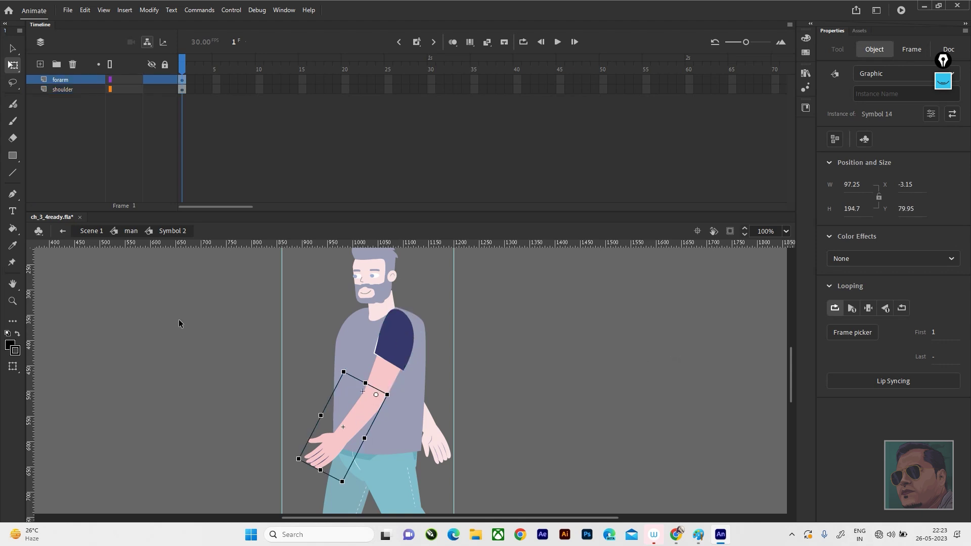
# Parent the forarm layer to the shoulder layer in the layer parenting view
pyautogui.click(67, 82)
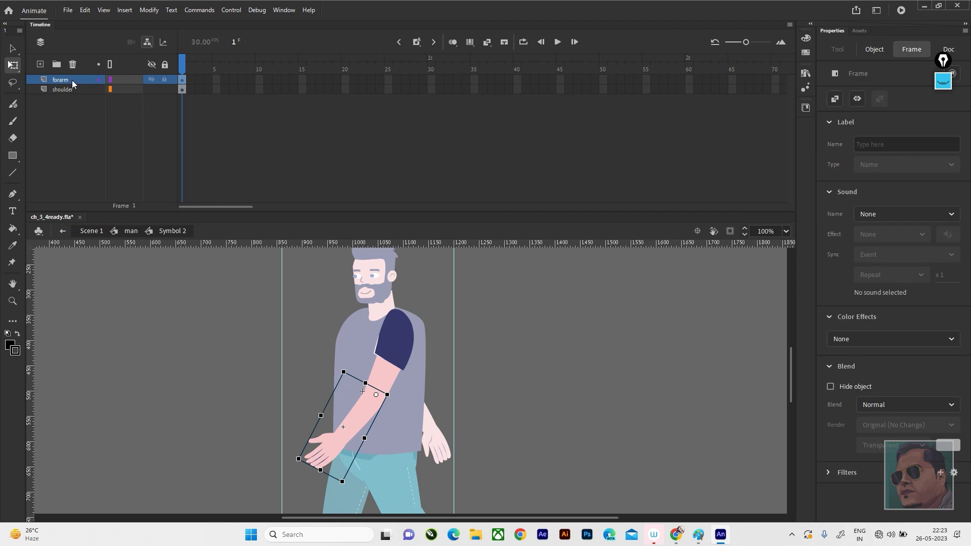
pyautogui.click(147, 44)
pyautogui.moveTo(110, 80); pyautogui.dragTo(110, 89)
pyautogui.click(548, 348)
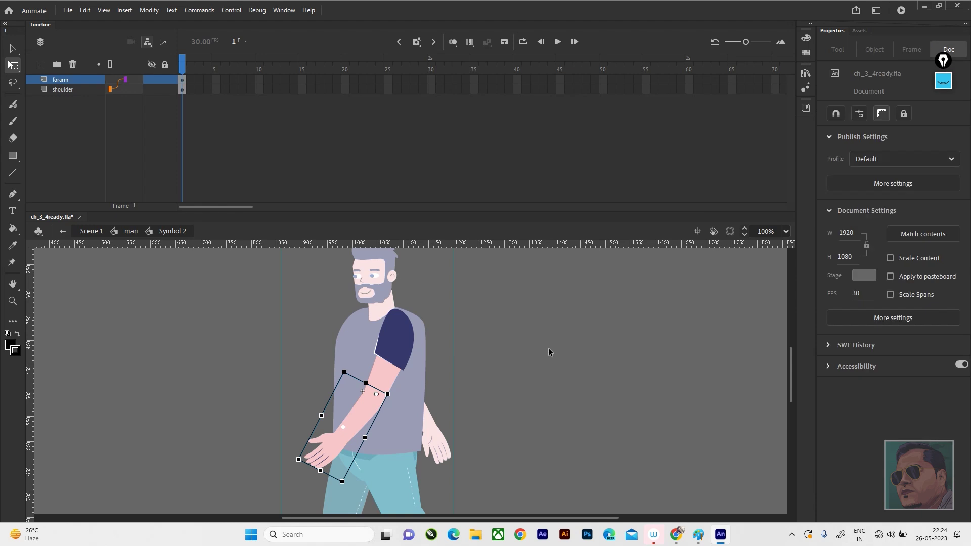
# Try rotating the forearm about its elbow pivot and undo the rotation
pyautogui.click(405, 338)
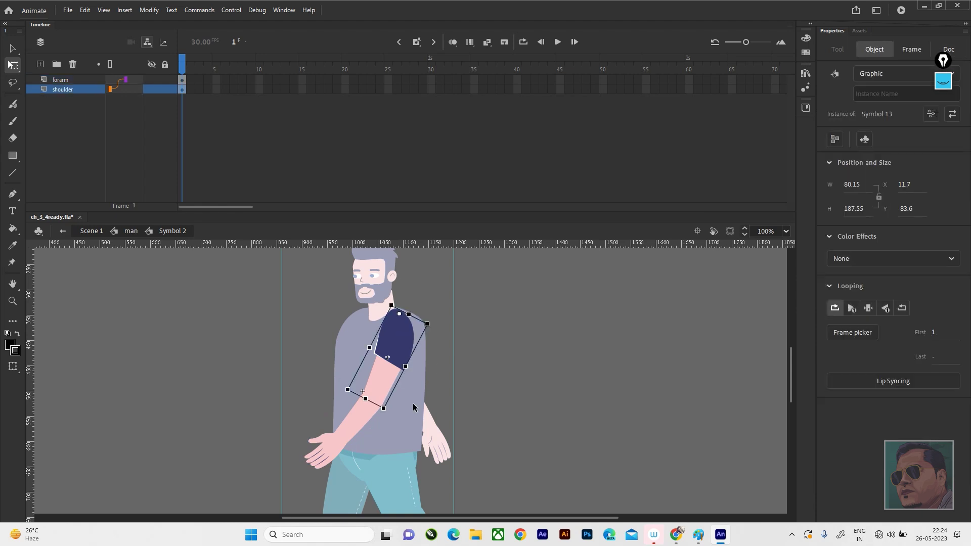
pyautogui.click(364, 429)
pyautogui.moveTo(348, 484); pyautogui.dragTo(309, 463)
pyautogui.hotkey('ctrl', 'z')
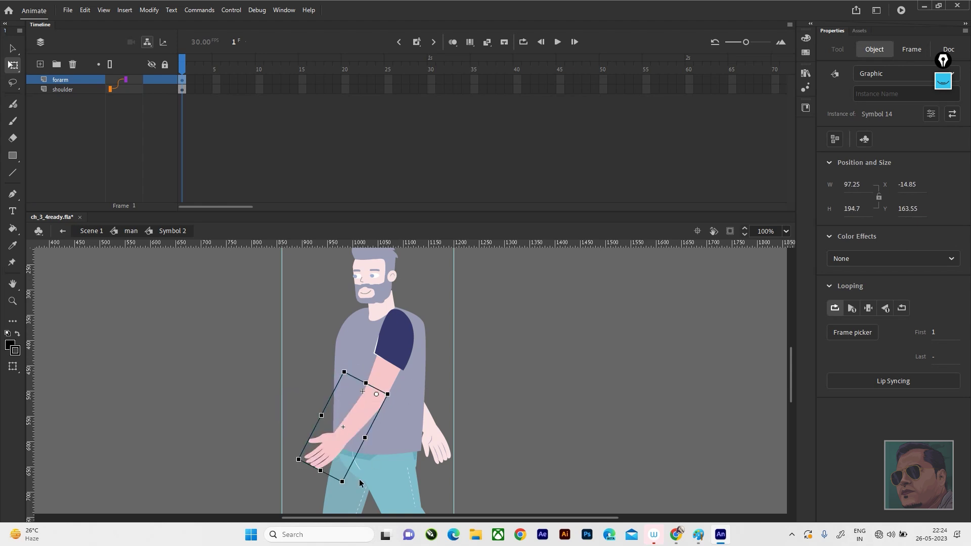
pyautogui.hotkey('ctrl', 'y')
pyautogui.hotkey('ctrl', 'z')
pyautogui.hotkey('ctrl', 'z')
# Rotate the shoulder piece about its pivot to swing the whole arm forward and up
pyautogui.click(407, 338)
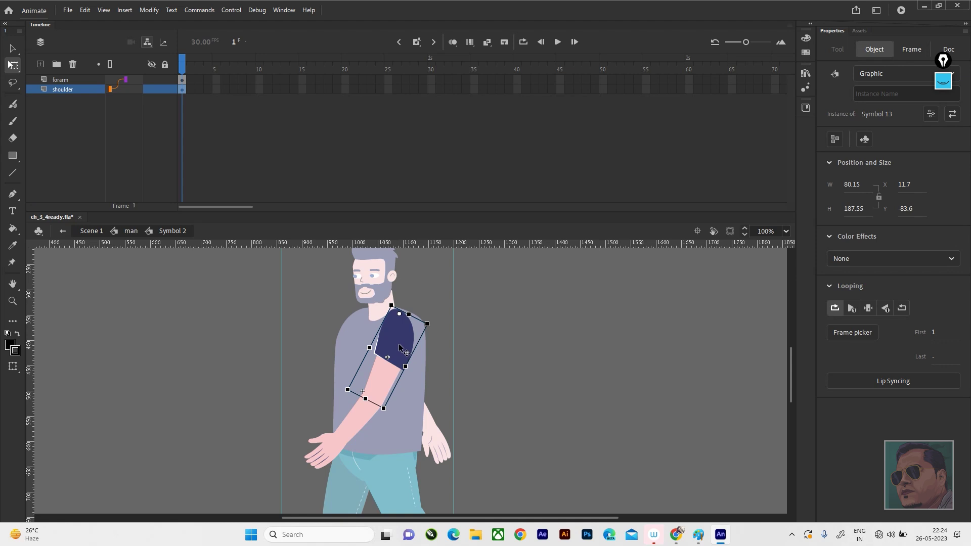
pyautogui.moveTo(386, 415); pyautogui.dragTo(331, 385)
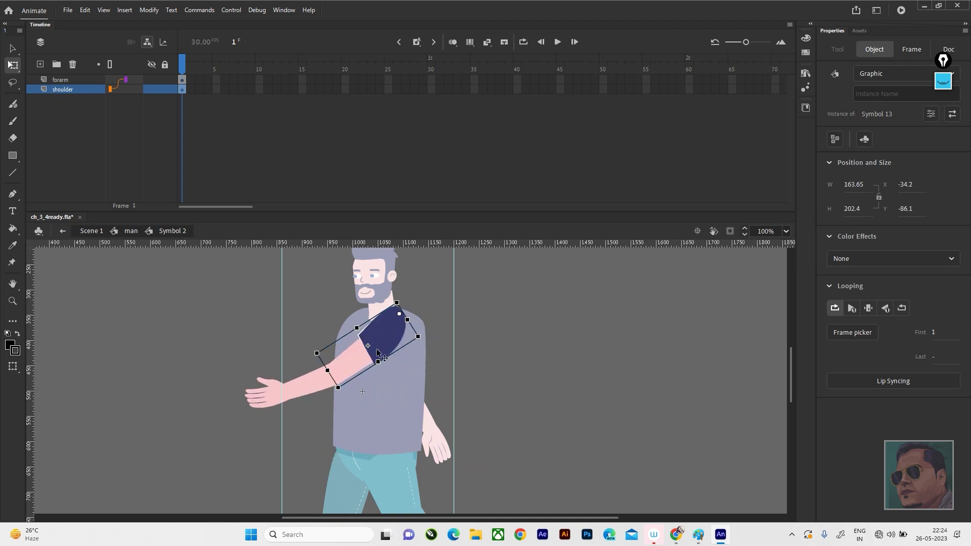
# Undo the last shoulder rotation, leave this arm's symbol and open the man's other arm, Symbol 3, for editing
pyautogui.hotkey('ctrl', 'z')
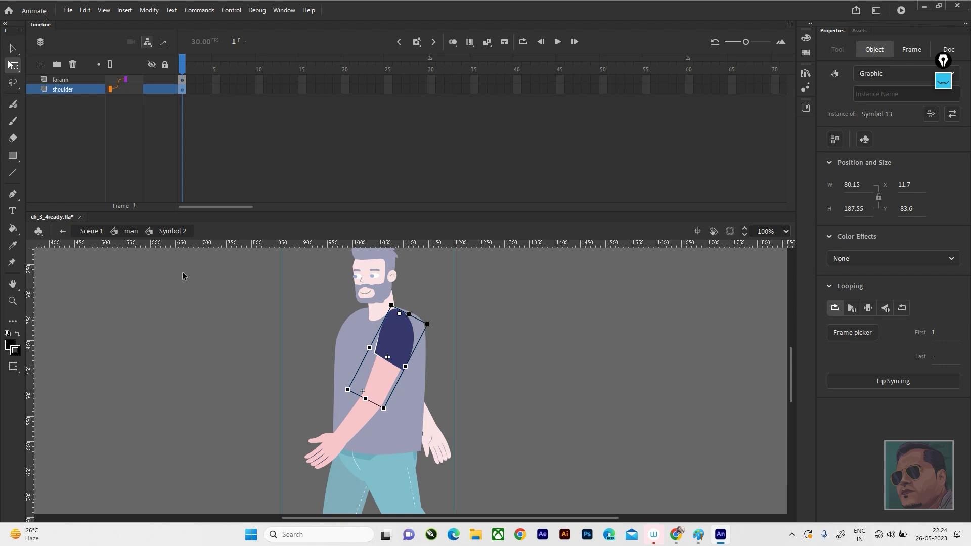
pyautogui.click(131, 231)
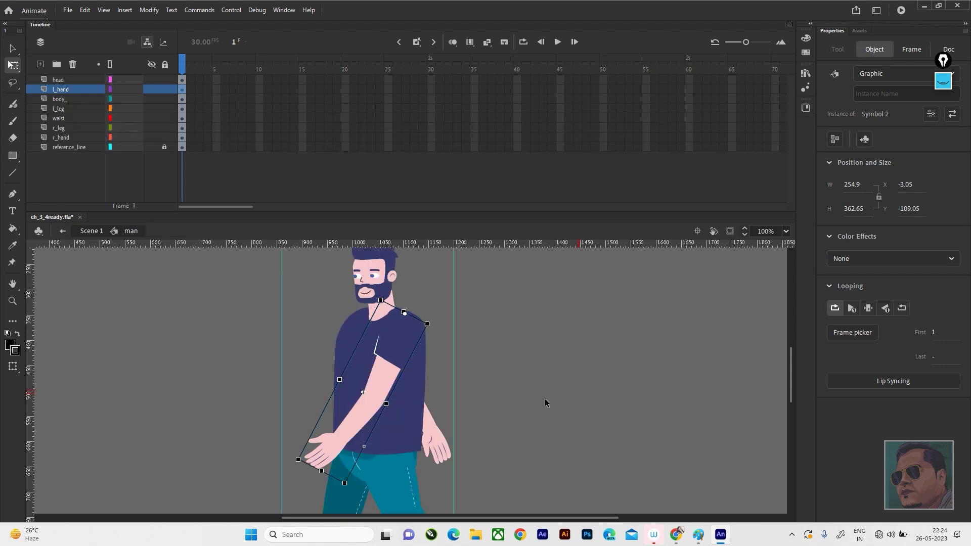
pyautogui.doubleClick(425, 369)
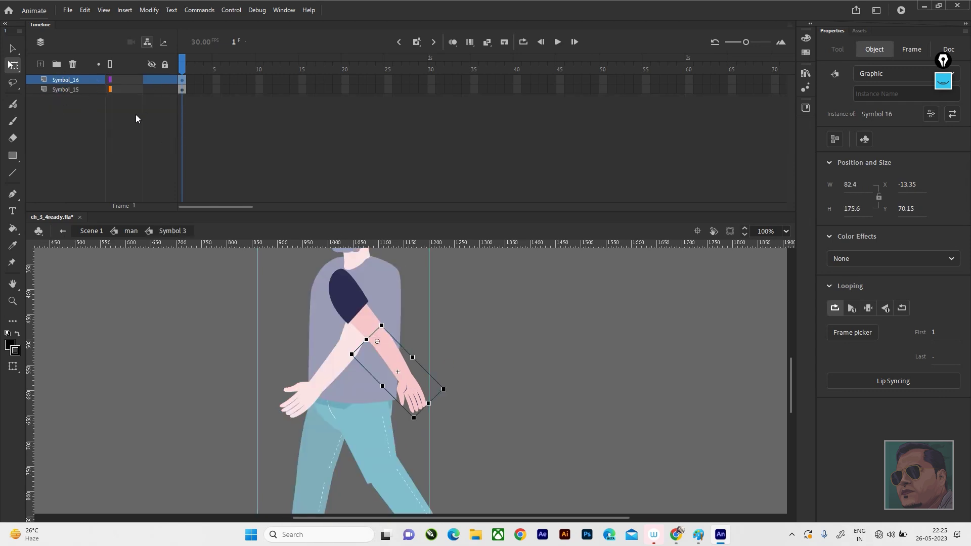
# Identify the two arm pieces and parent the forearm layer, Symbol_16, to the upper arm layer, Symbol_15
pyautogui.click(523, 367)
pyautogui.click(394, 357)
pyautogui.click(352, 288)
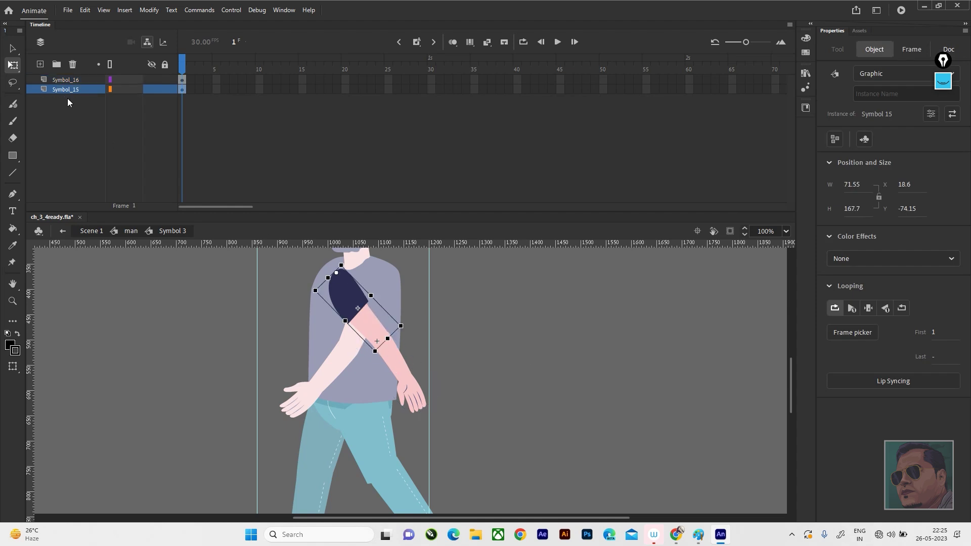
pyautogui.click(71, 80)
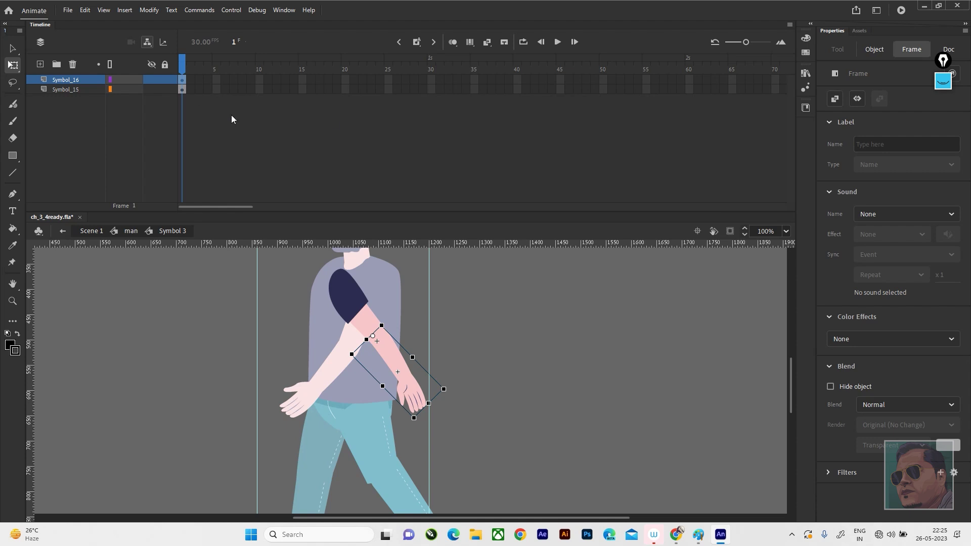
pyautogui.moveTo(112, 82); pyautogui.dragTo(117, 94)
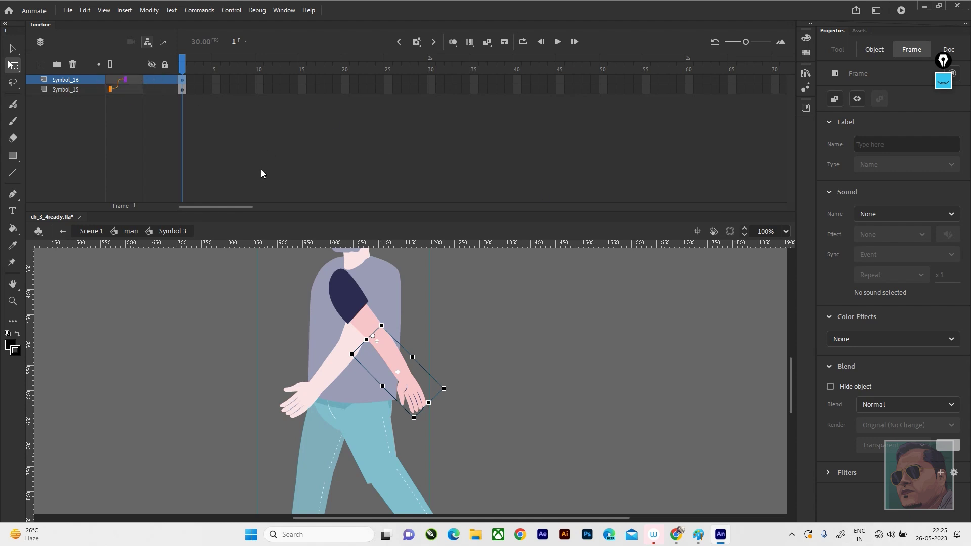
# Try swinging the upper arm forward about its shoulder pivot to test the parenting, and undo the rotation
pyautogui.click(66, 90)
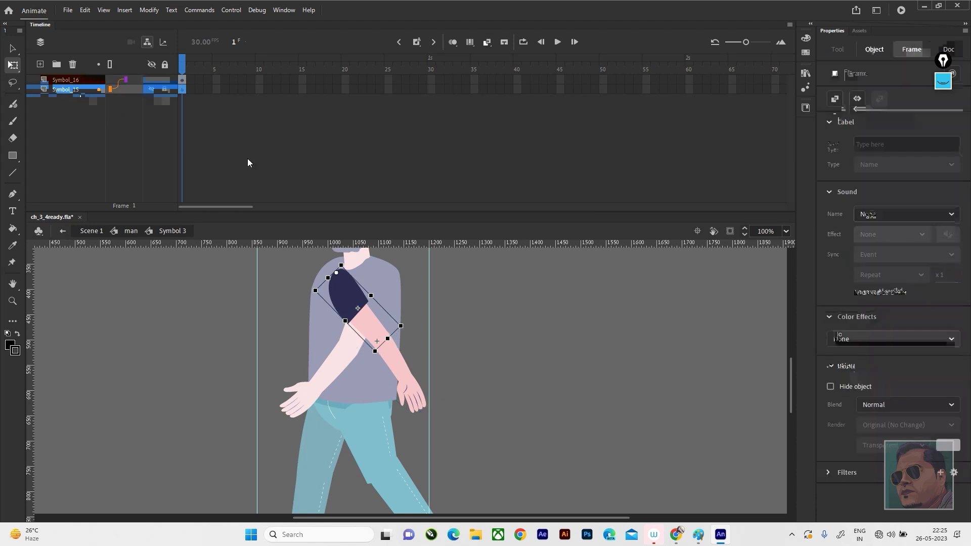
pyautogui.moveTo(419, 342)
pyautogui.mouseDown()
pyautogui.moveTo(407, 326)
pyautogui.moveTo(430, 329)
pyautogui.mouseUp()
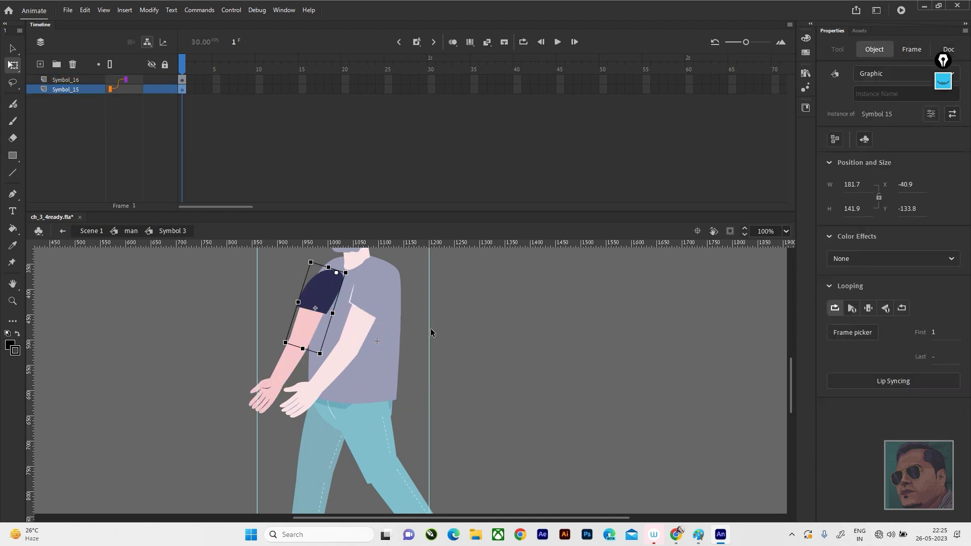
pyautogui.hotkey('ctrl', 'z')
# Rotate the forearm about its elbow to hang more vertically, and rotate the upper arm slightly backward about the shoulder
pyautogui.click(527, 344)
pyautogui.click(399, 344)
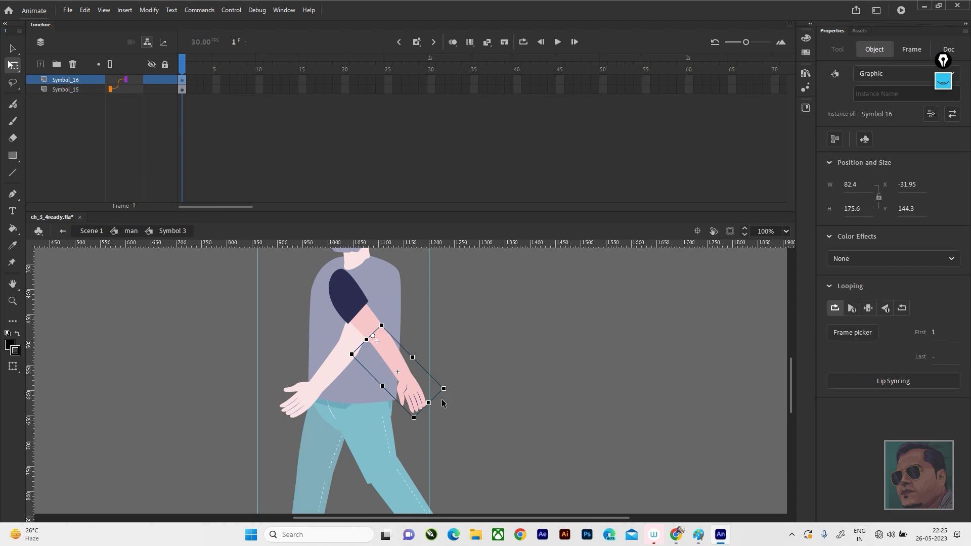
pyautogui.moveTo(450, 393); pyautogui.dragTo(450, 400)
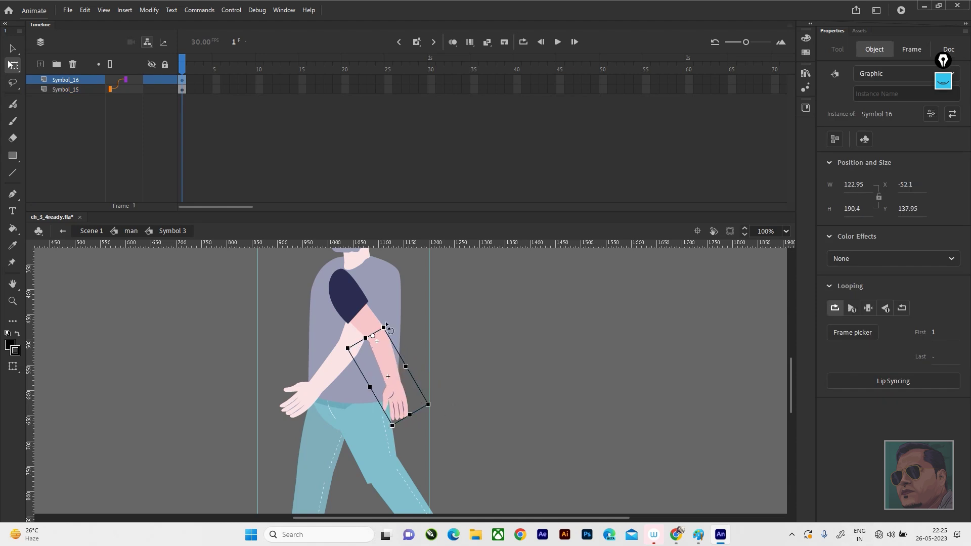
pyautogui.click(372, 319)
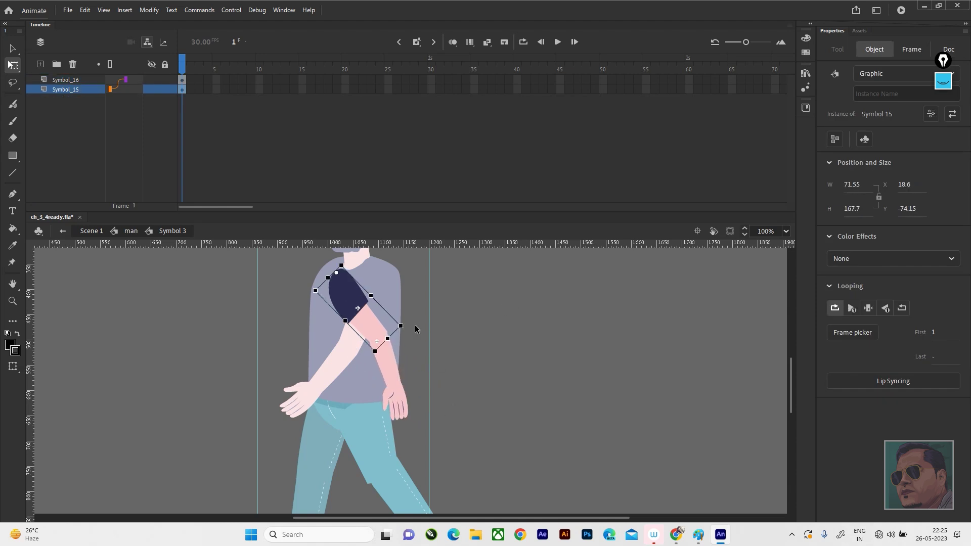
pyautogui.moveTo(411, 335); pyautogui.dragTo(415, 342)
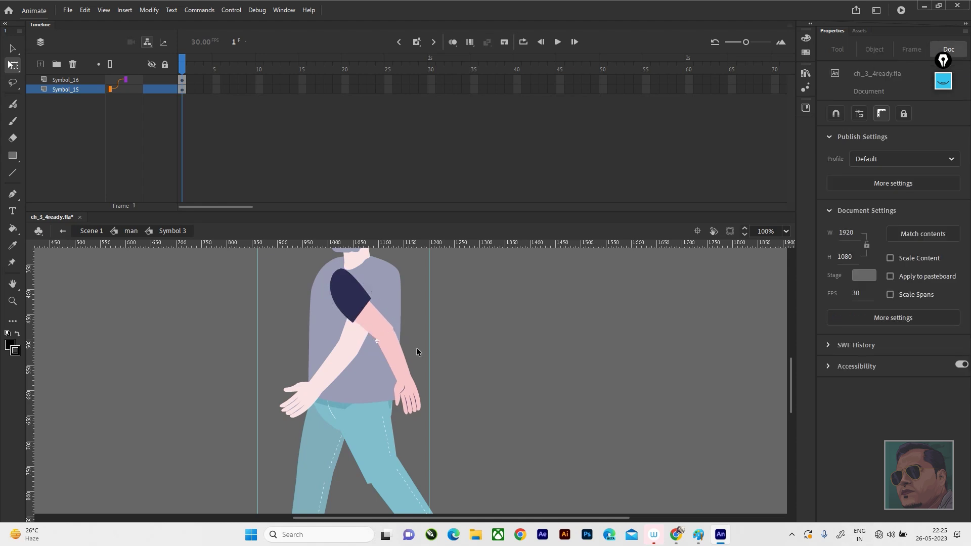
# Shift the forearm slightly so that it joins the upper arm cleanly at the elbow, and check both pieces
pyautogui.click(416, 347)
pyautogui.click(392, 355)
pyautogui.scroll(4, 395, 354)
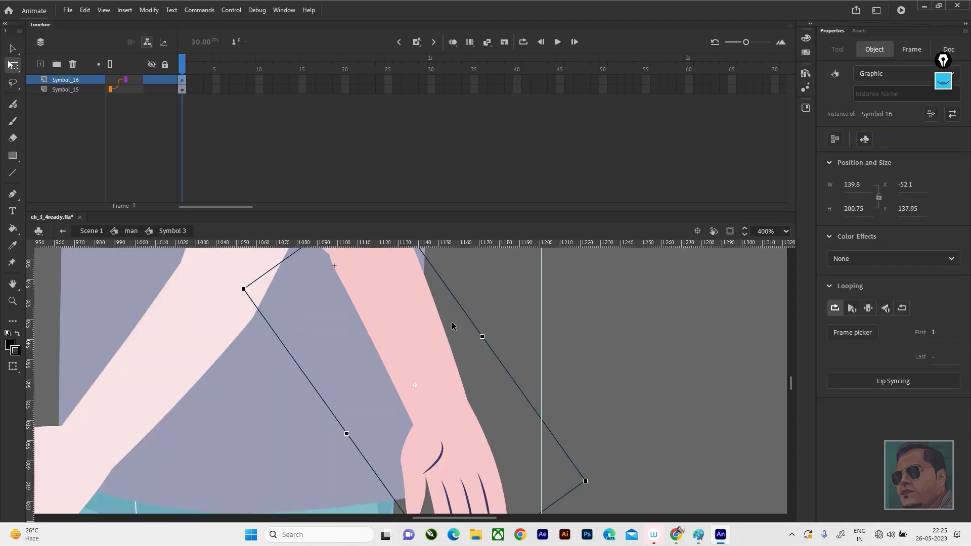
pyautogui.moveTo(398, 282); pyautogui.dragTo(377, 347)
pyautogui.click(478, 326)
pyautogui.hotkey('ctrl', '1')
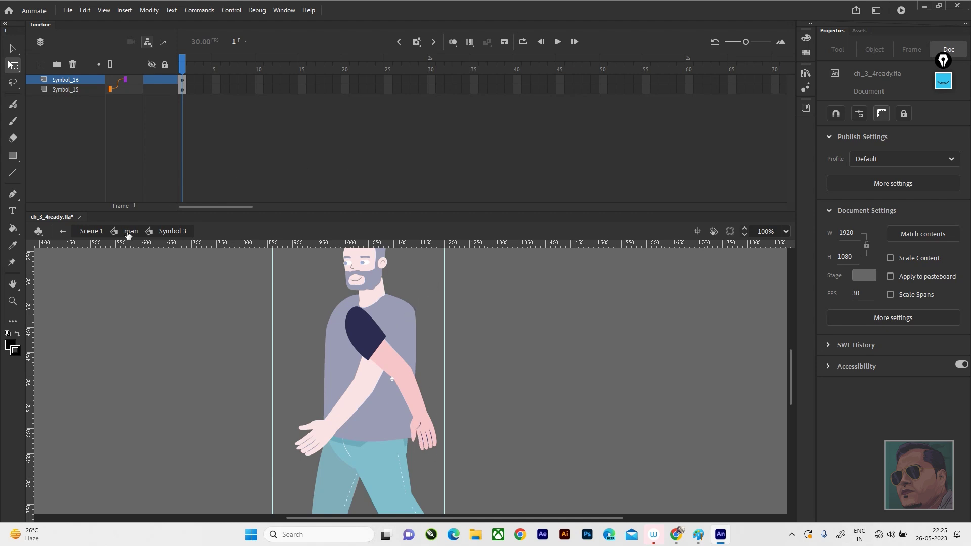
pyautogui.click(372, 327)
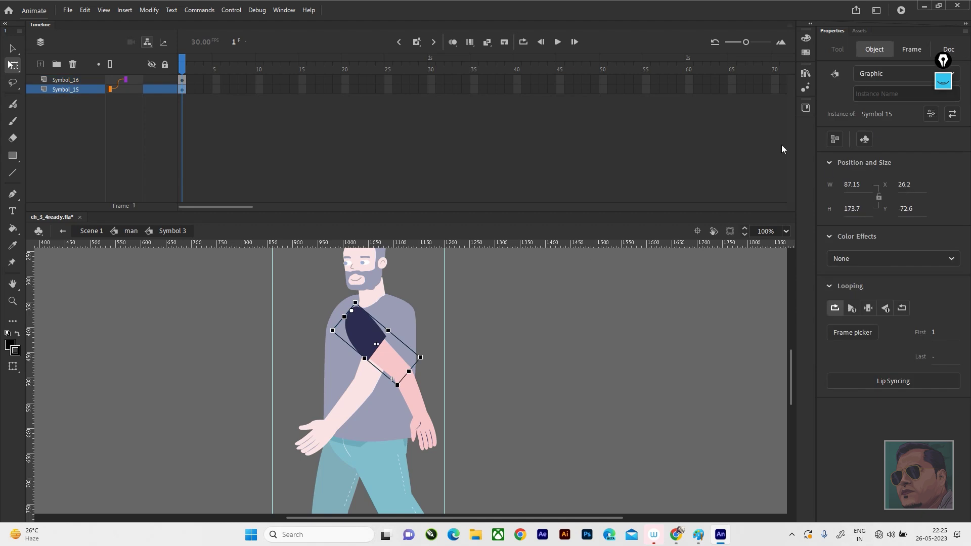
pyautogui.click(408, 400)
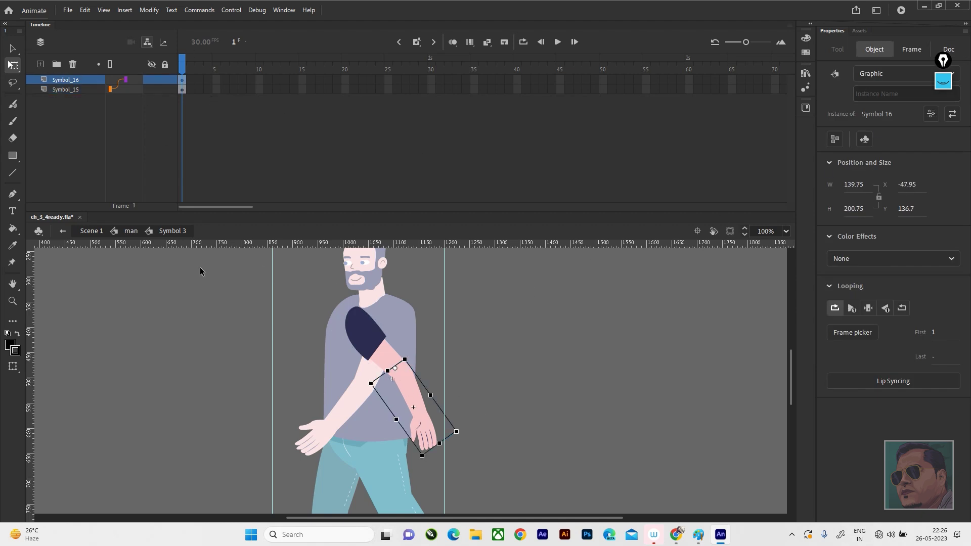
# Return to the man symbol and open the l_leg symbol, Symbol 4, for editing
pyautogui.click(131, 230)
pyautogui.click(601, 376)
pyautogui.scroll(-5, 601, 375)
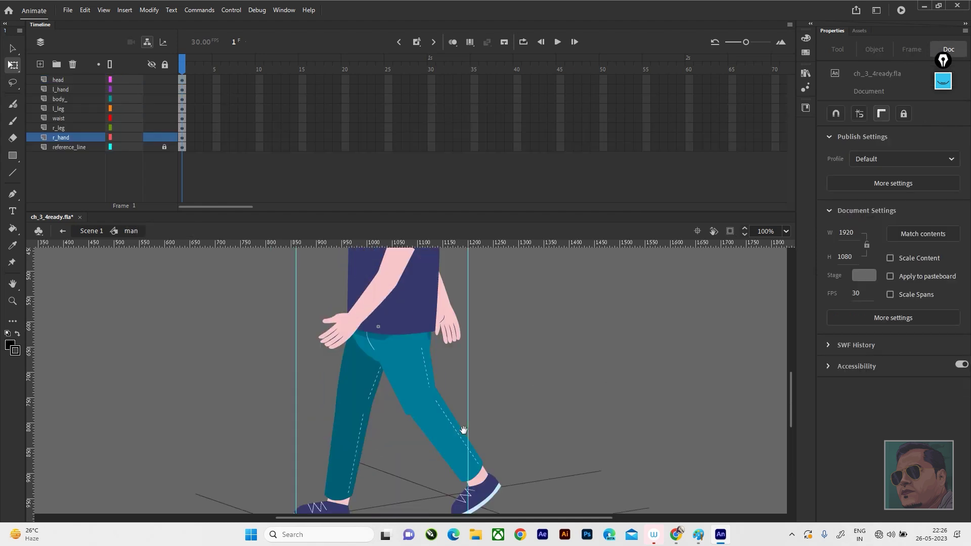
pyautogui.click(429, 388)
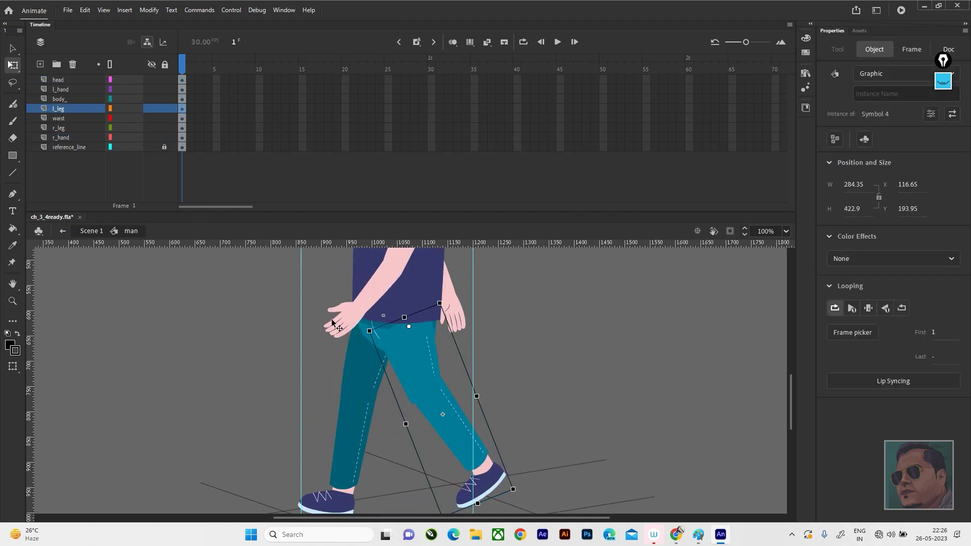
pyautogui.doubleClick(418, 384)
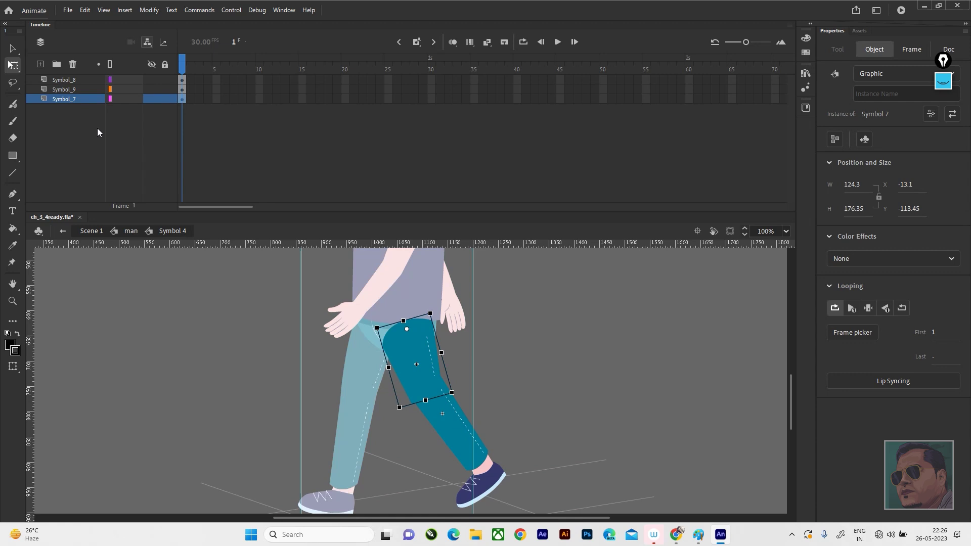
# Parent the shoe layer Symbol_9 to the shin layer Symbol_8, and the shin layer to the thigh layer Symbol_7
pyautogui.click(72, 100)
pyautogui.click(73, 79)
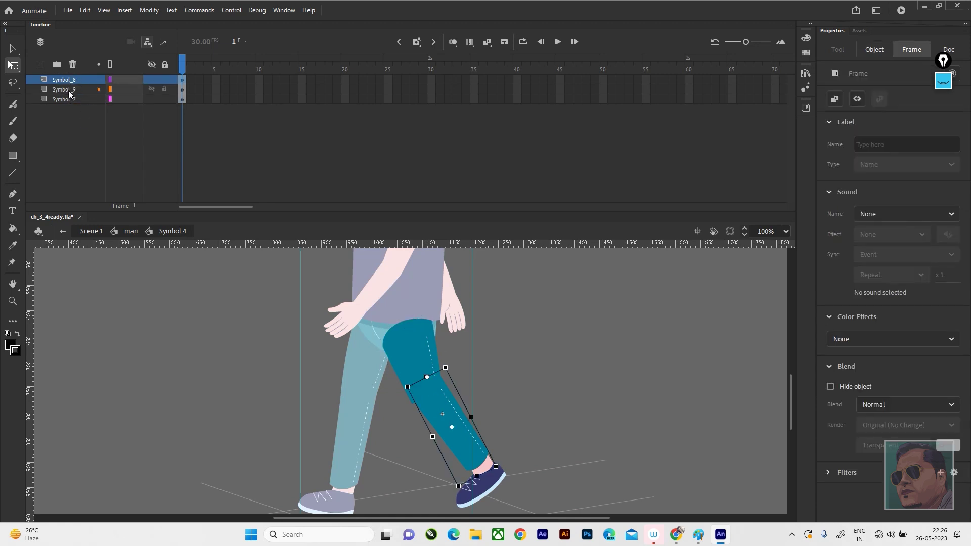
pyautogui.click(68, 90)
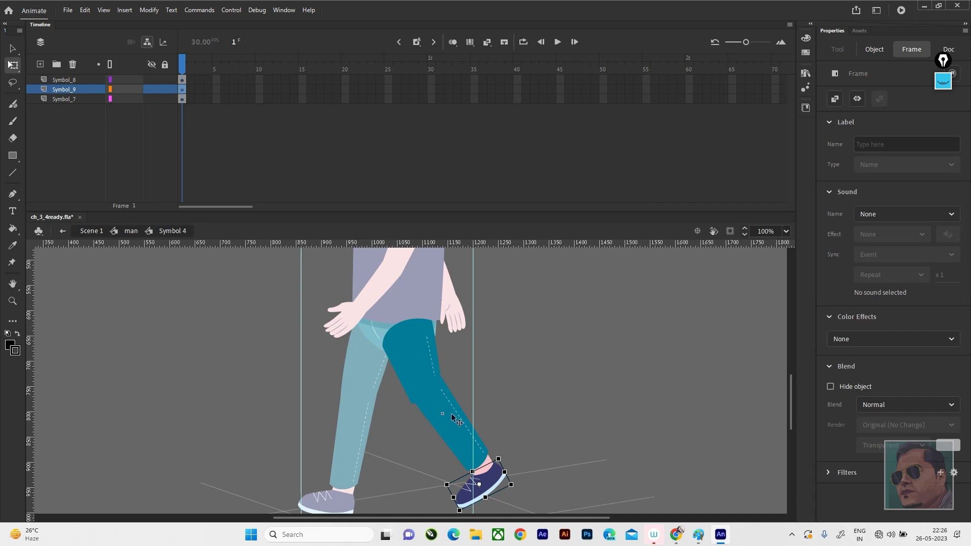
pyautogui.click(68, 81)
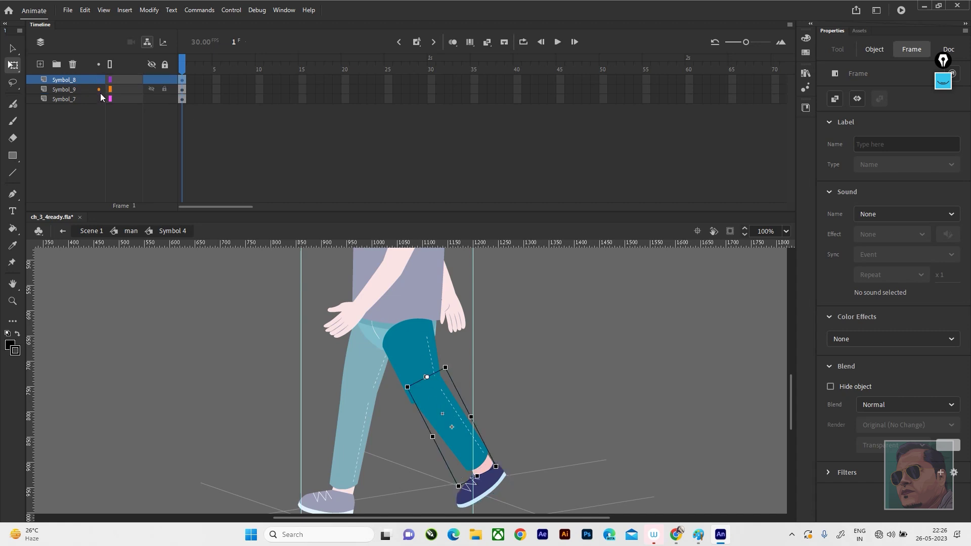
pyautogui.click(67, 90)
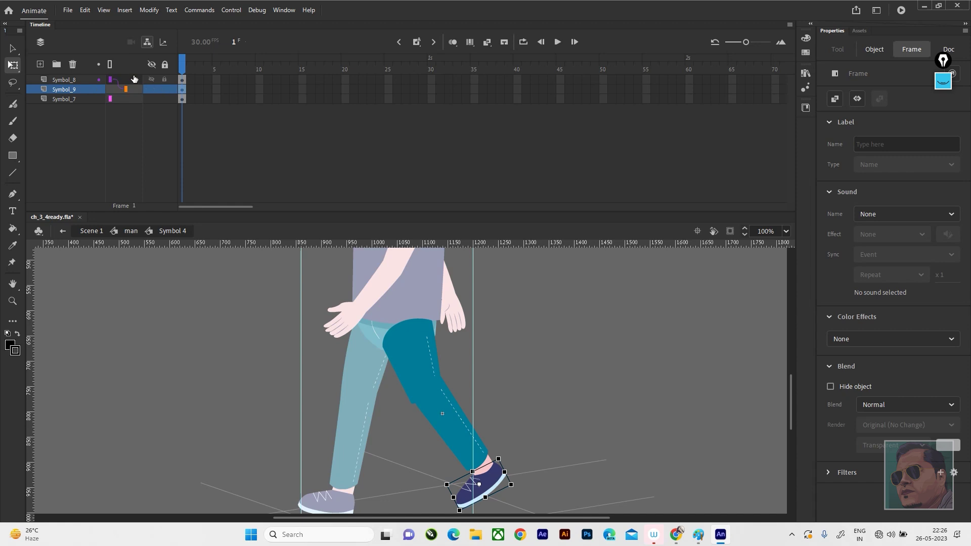
pyautogui.moveTo(115, 83); pyautogui.dragTo(116, 99)
# Try rotating the thigh about the hip and the shin about the knee, undoing each rotation
pyautogui.click(63, 101)
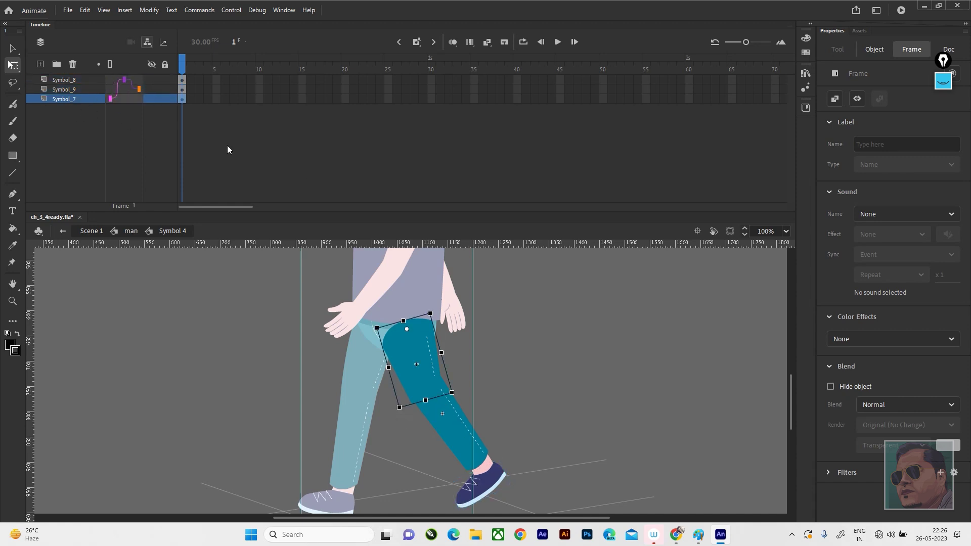
pyautogui.moveTo(458, 401); pyautogui.dragTo(449, 412)
pyautogui.hotkey('ctrl', 'z')
pyautogui.click(530, 380)
pyautogui.click(441, 420)
pyautogui.moveTo(504, 466); pyautogui.dragTo(531, 415)
pyautogui.hotkey('ctrl', 'z')
pyautogui.hotkey('ctrl', 'z')
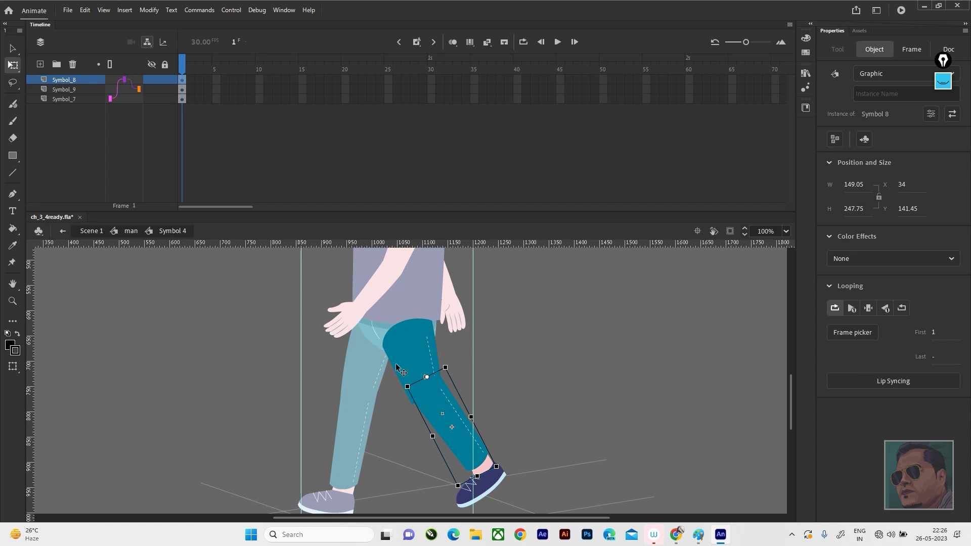
# Nudge the shin slightly down and toward the other leg so its outline lines up with the thigh at the knee
pyautogui.hotkey('ctrl', '=')
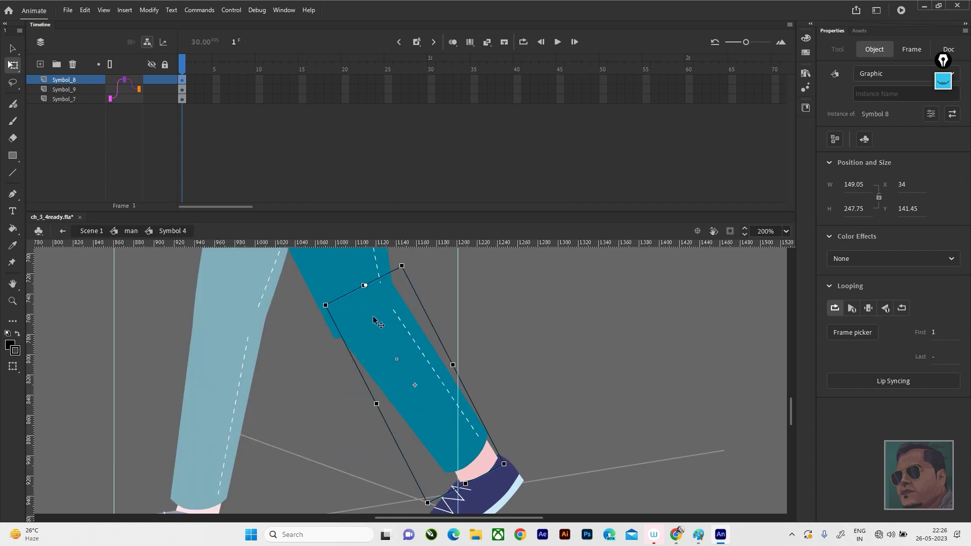
pyautogui.hotkey('ctrl', 'z')
pyautogui.hotkey('ctrl', 'z')
pyautogui.hotkey('ctrl', 'z')
pyautogui.hotkey('ctrl', 'z')
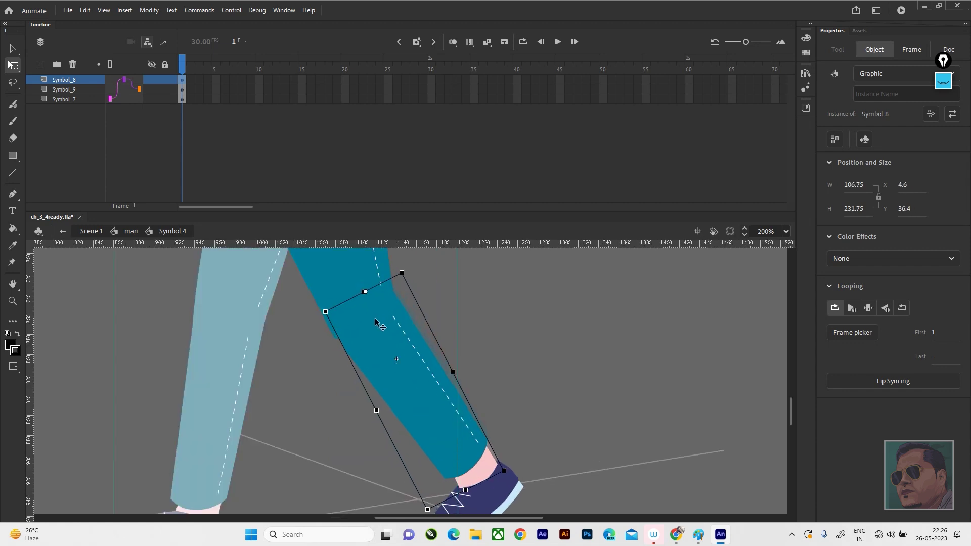
pyautogui.click(489, 334)
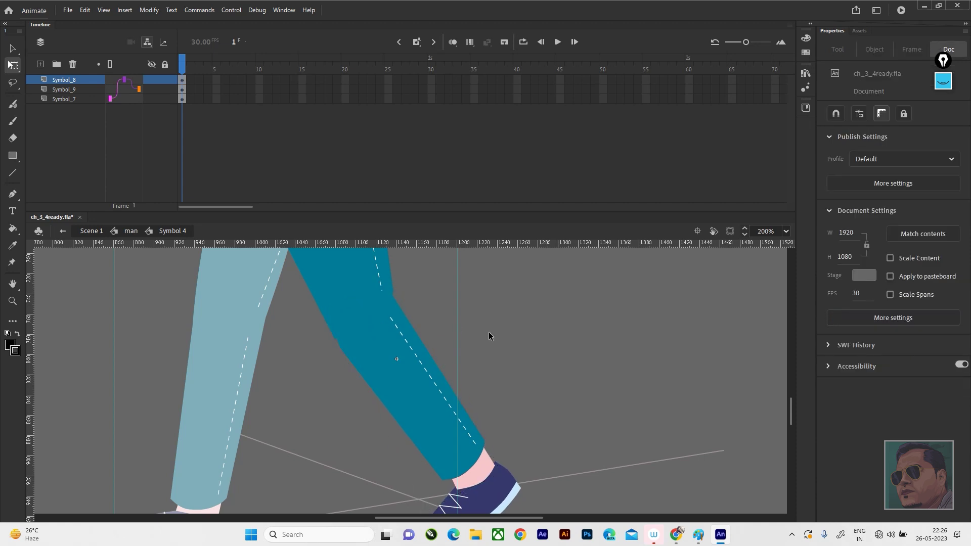
pyautogui.hotkey('ctrl', '-')
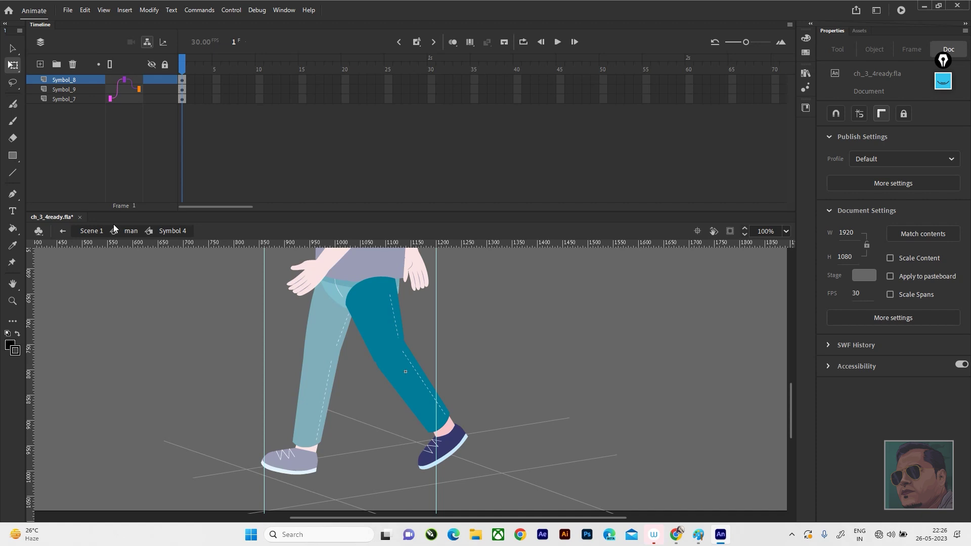
# Open the man's darker leg, Symbol 5, for editing and identify its shoe, shin and thigh layers
pyautogui.click(131, 230)
pyautogui.doubleClick(324, 362)
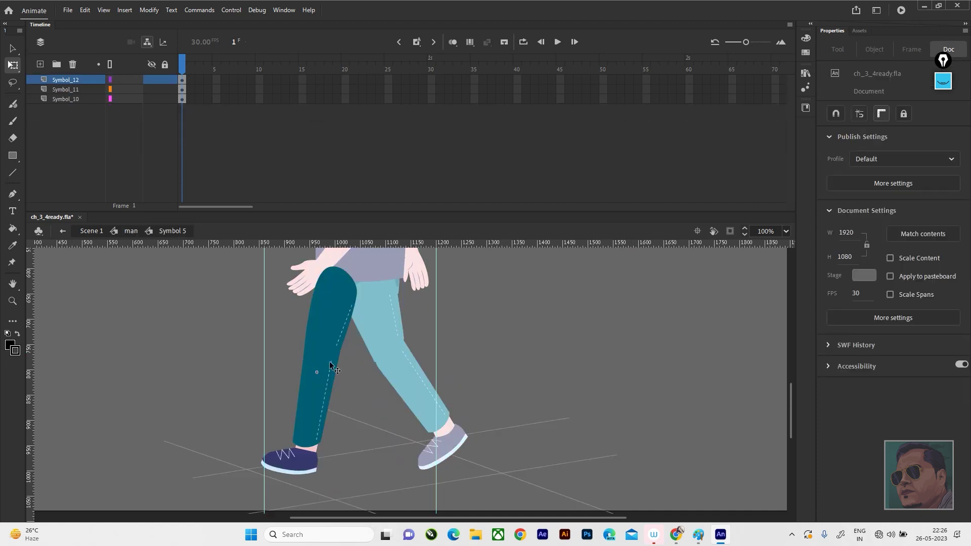
pyautogui.click(304, 461)
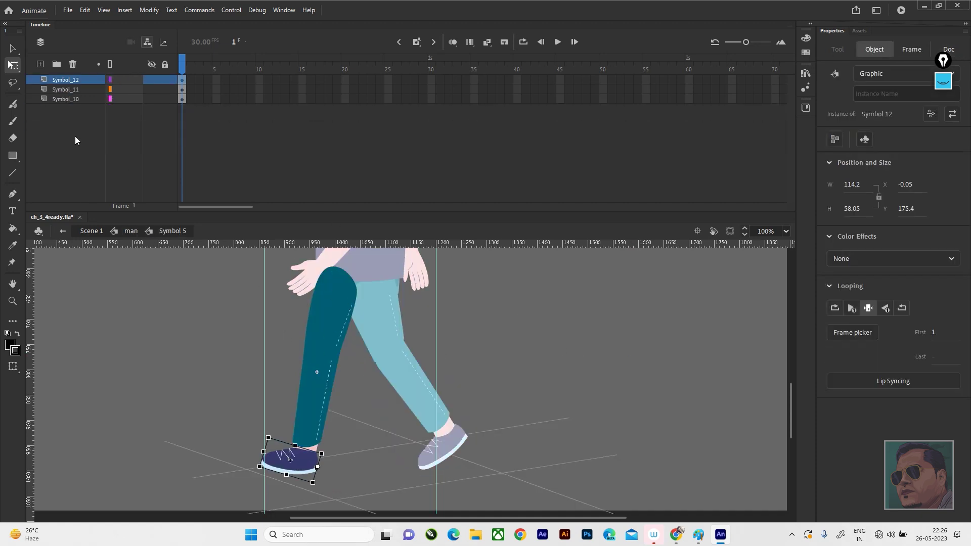
pyautogui.click(73, 90)
pyautogui.click(73, 90)
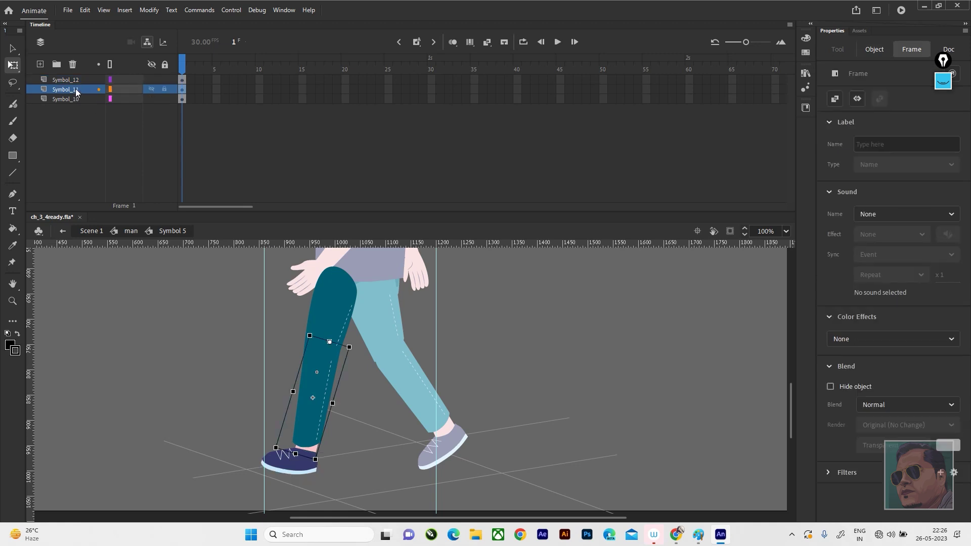
pyautogui.click(76, 100)
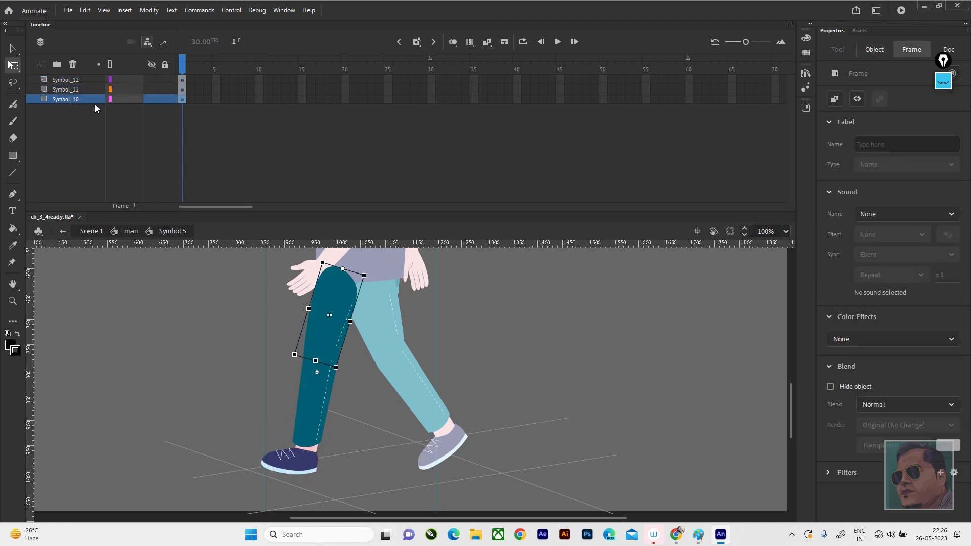
# Parent the shoe layer Symbol_12 to the shin layer Symbol_11, and the shin layer to the thigh layer Symbol_10
pyautogui.click(76, 80)
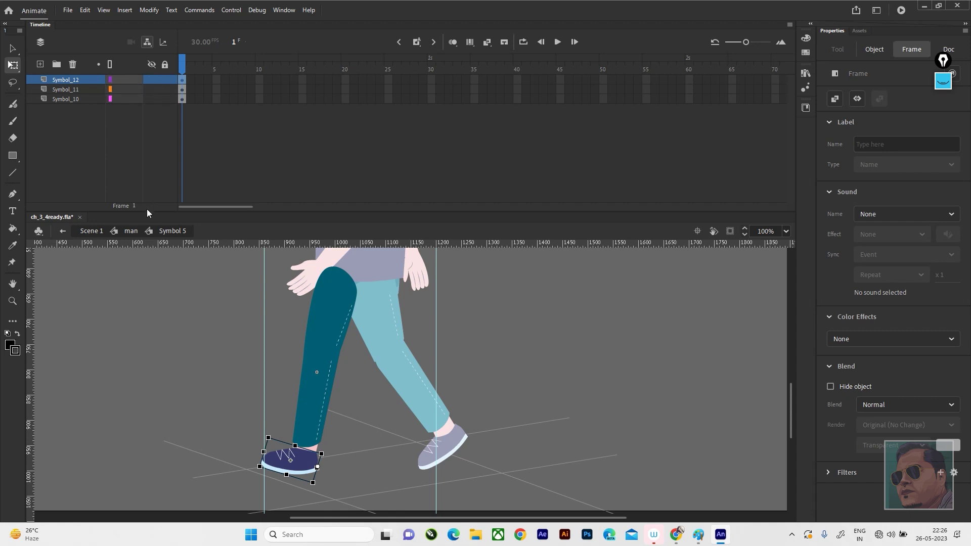
pyautogui.moveTo(104, 91)
pyautogui.mouseDown()
pyautogui.moveTo(109, 78)
pyautogui.moveTo(109, 89)
pyautogui.mouseUp()
pyautogui.click(81, 89)
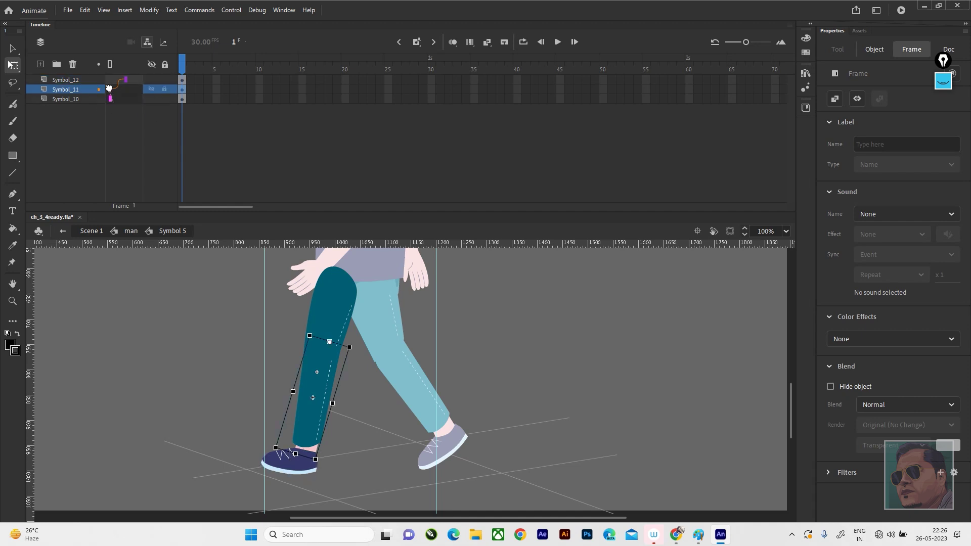
pyautogui.click(109, 101)
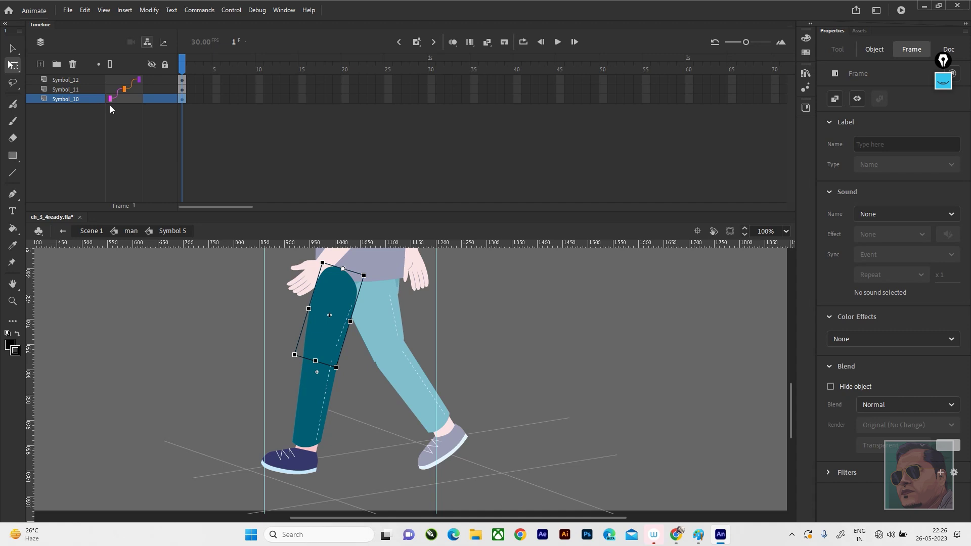
# Try rotating the darker leg's thigh about the hip with the shin and shoe attached, and undo the rotation
pyautogui.click(323, 398)
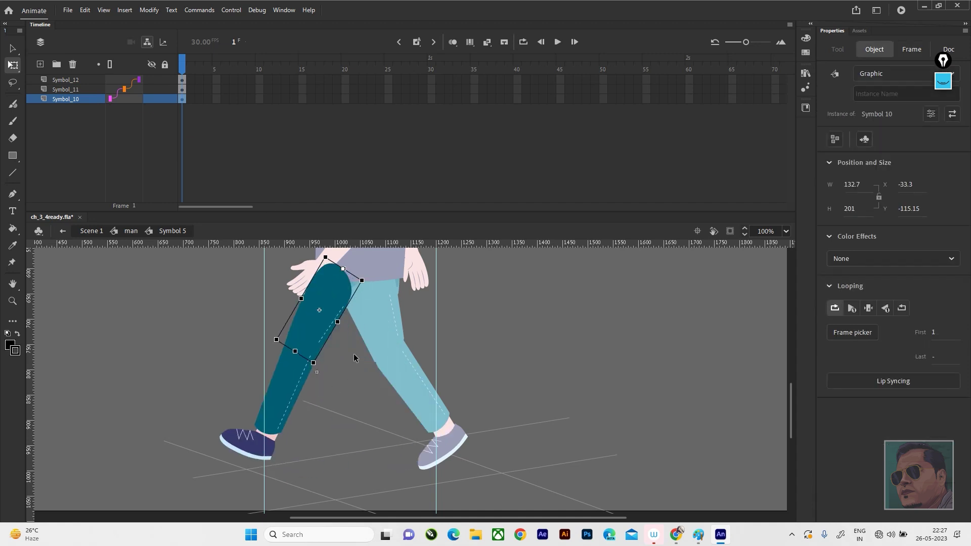
pyautogui.moveTo(351, 438); pyautogui.dragTo(340, 475)
pyautogui.click(303, 468)
pyautogui.hotkey('ctrl', 'z')
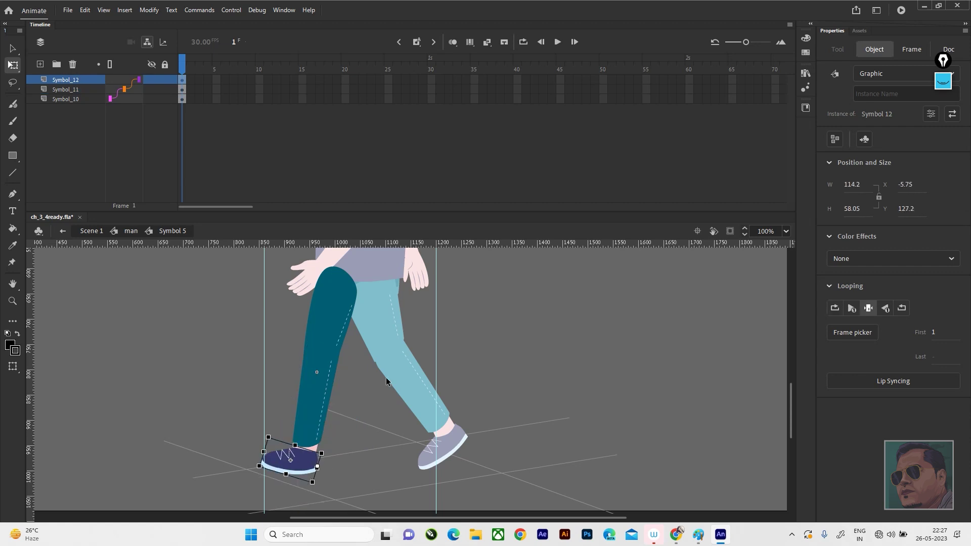
pyautogui.click(514, 306)
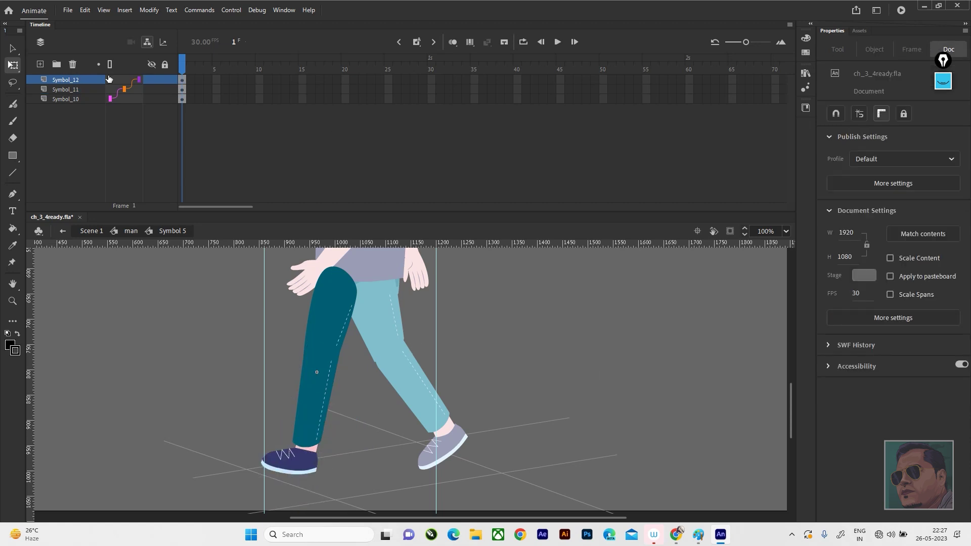
# Return from Symbol 5 to the man symbol and select the darker leg, r_leg
pyautogui.click(131, 231)
pyautogui.click(326, 411)
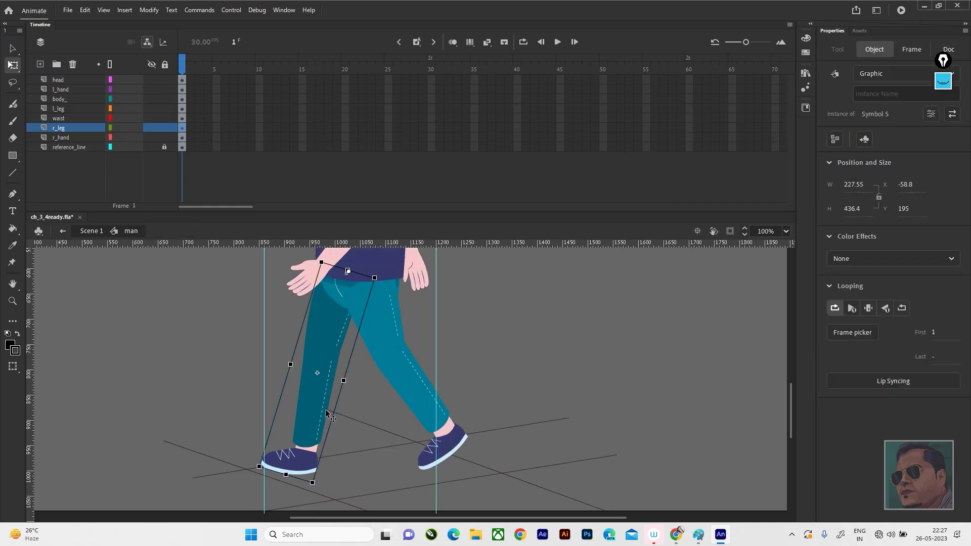
pyautogui.hotkey('ctrl', '-')
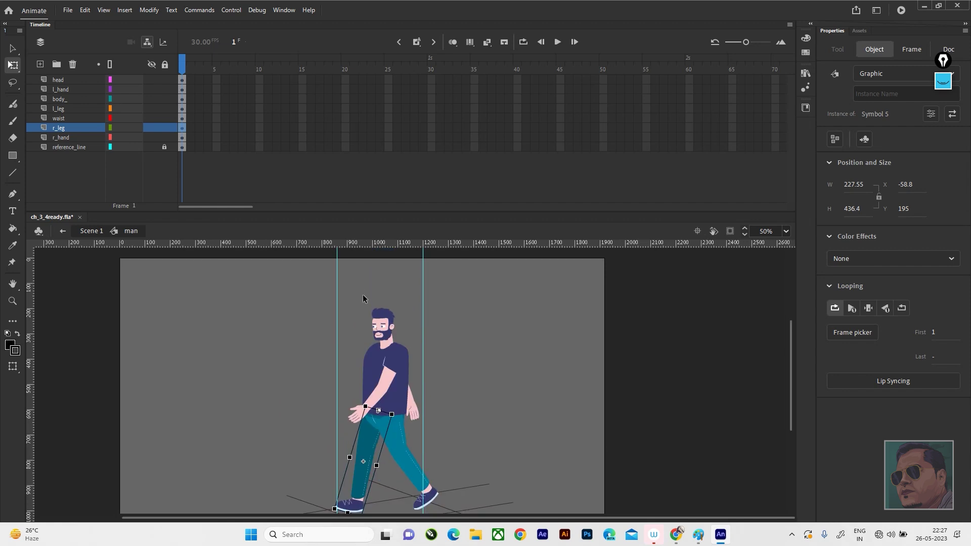
# Try rotating the man's torso on the body_ layer and undo the rotation
pyautogui.hotkey('ctrl', '=')
pyautogui.moveTo(483, 251); pyautogui.dragTo(305, 372)
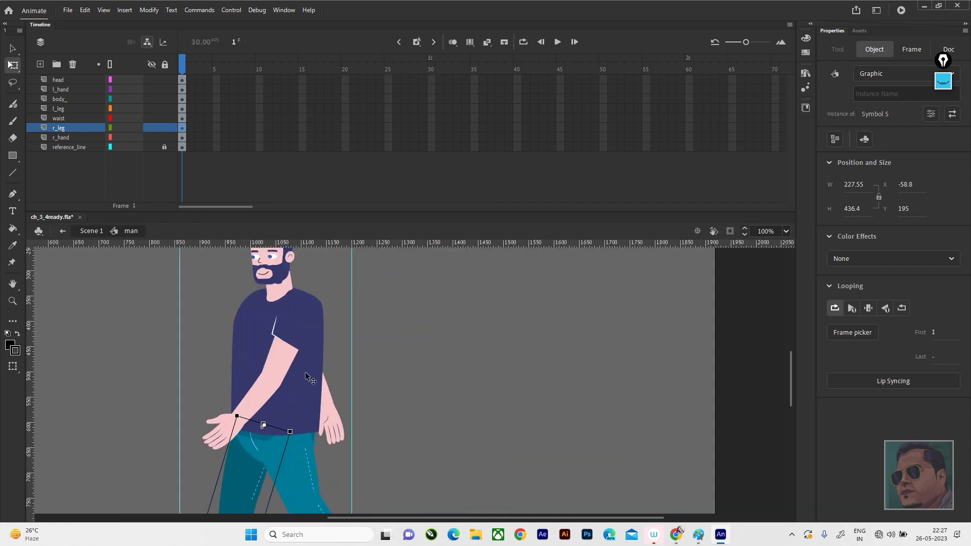
pyautogui.click(365, 383)
pyautogui.hotkey('ctrl', 'z')
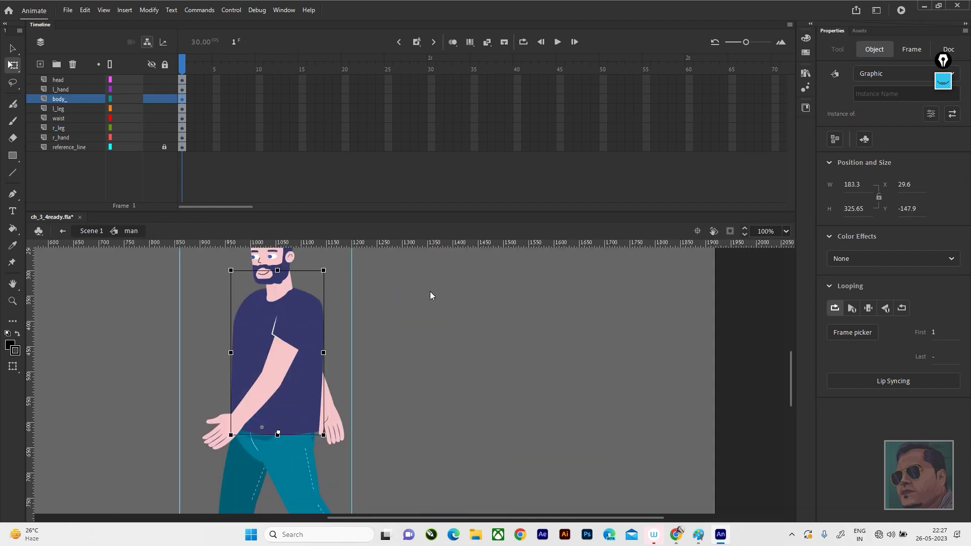
# Parent the head layer and the l_hand layer to the body_ layer of the man symbol
pyautogui.moveTo(371, 292); pyautogui.dragTo(392, 356)
pyautogui.click(70, 80)
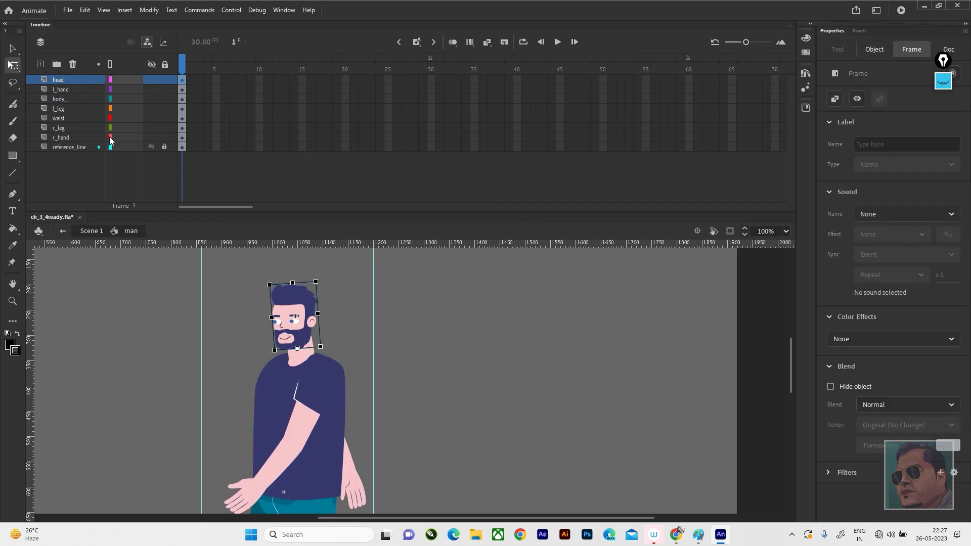
pyautogui.click(280, 391)
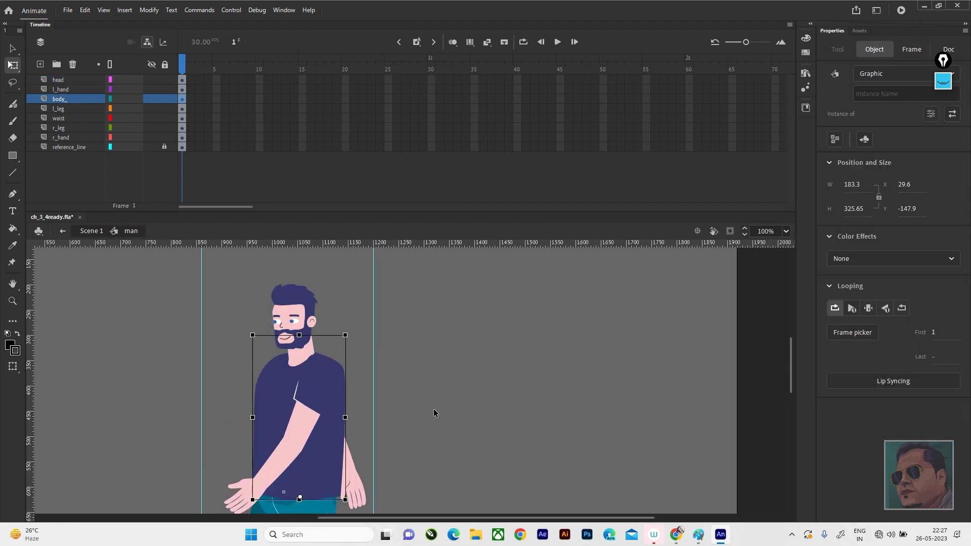
pyautogui.moveTo(351, 410); pyautogui.dragTo(384, 373)
pyautogui.click(335, 389)
pyautogui.click(385, 445)
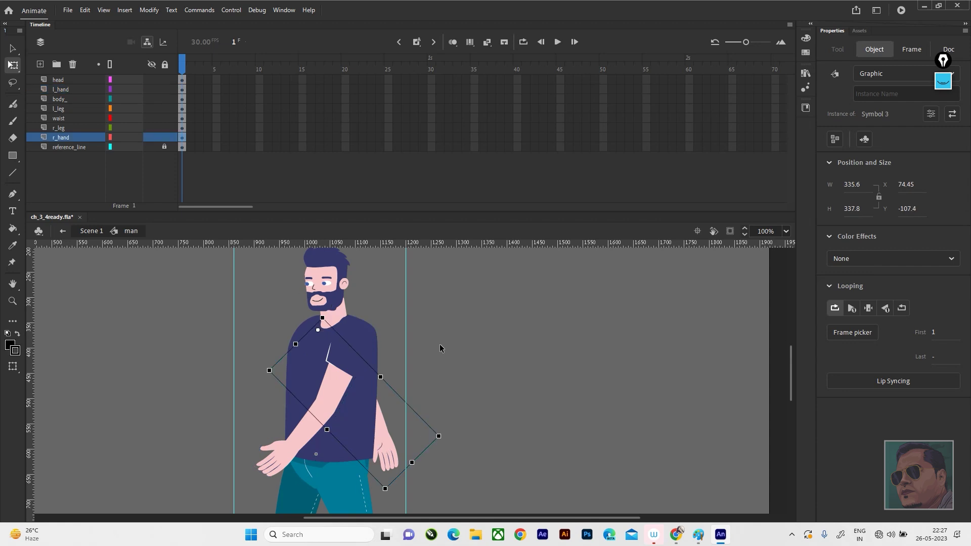
pyautogui.click(401, 290)
pyautogui.click(346, 285)
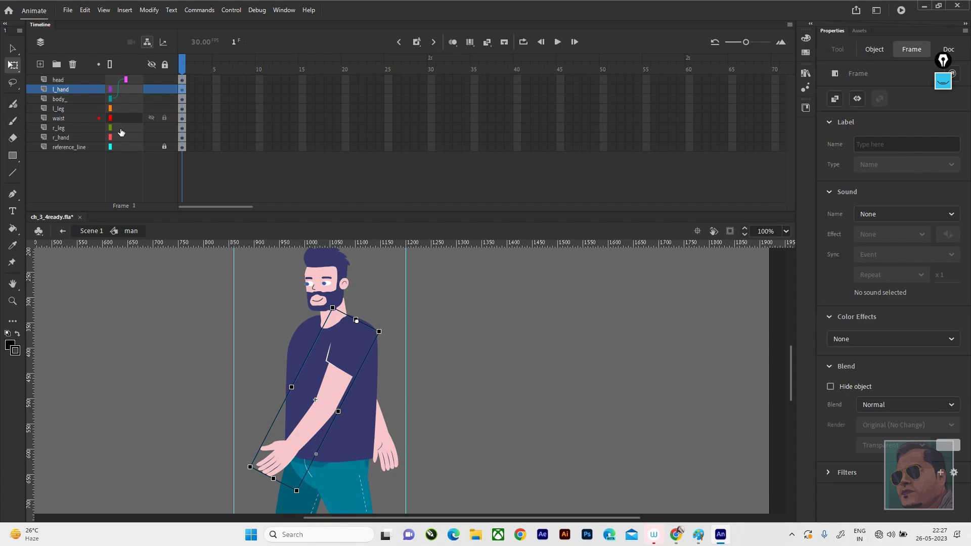
pyautogui.moveTo(124, 107); pyautogui.dragTo(108, 88)
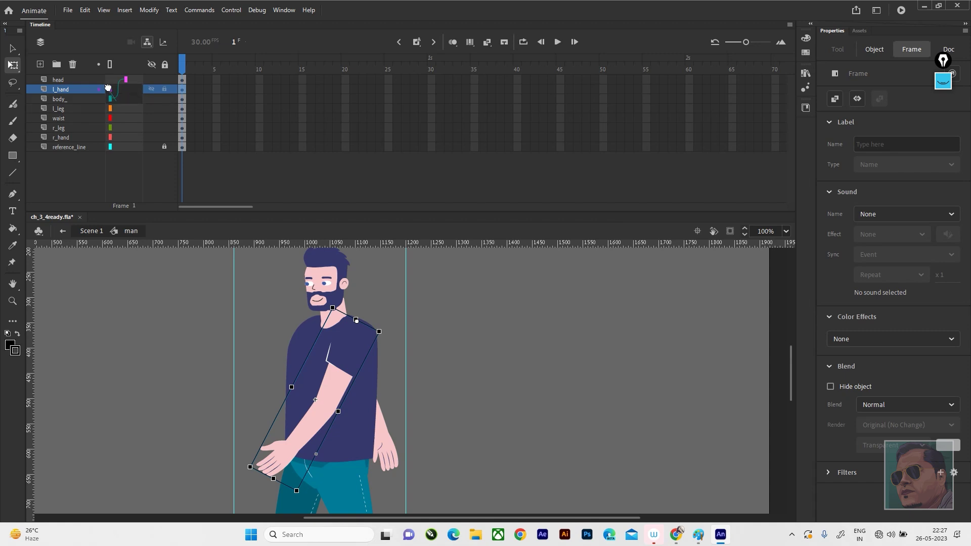
# Identify the arm behind the torso and parent its r_hand layer to the body_ layer
pyautogui.click(77, 109)
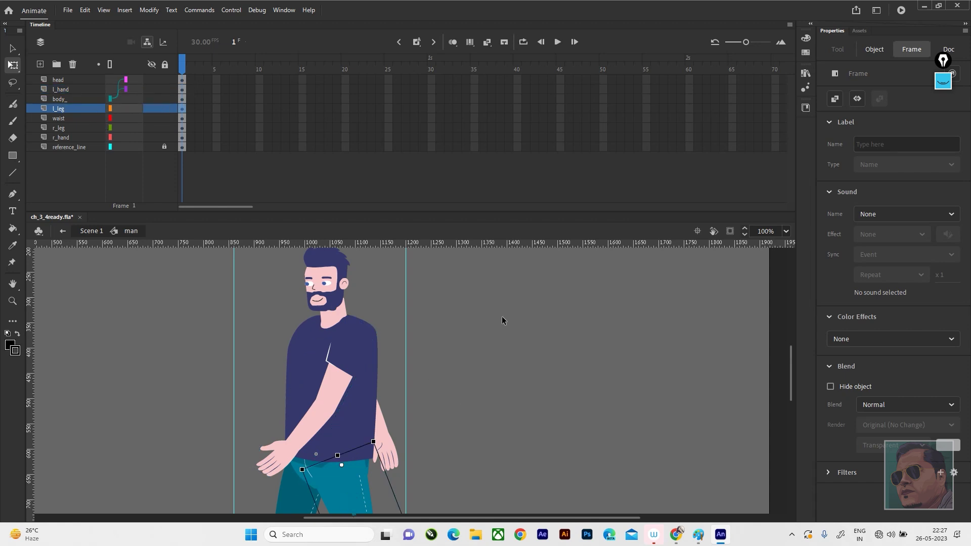
pyautogui.moveTo(466, 385); pyautogui.dragTo(490, 376)
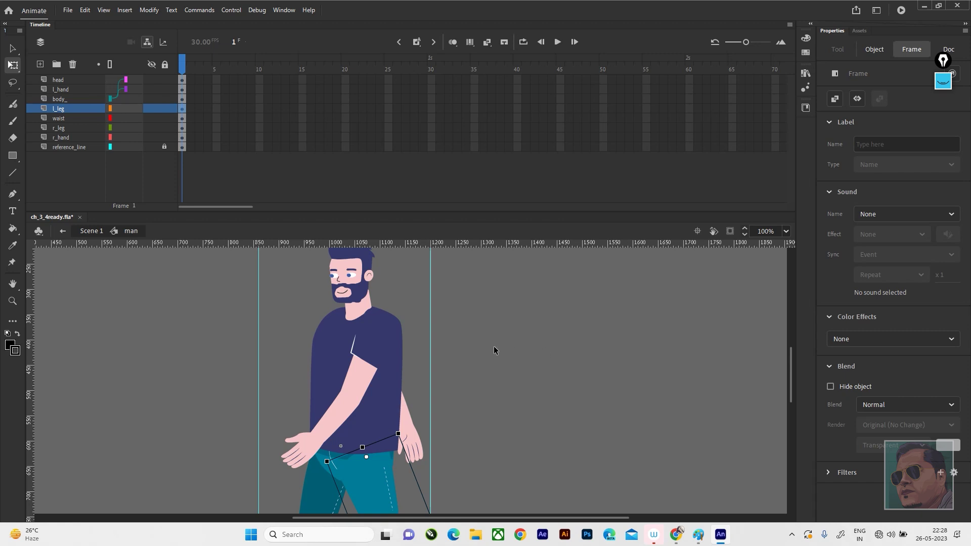
pyautogui.hotkey('ctrl', '-')
pyautogui.hotkey('ctrl', '=')
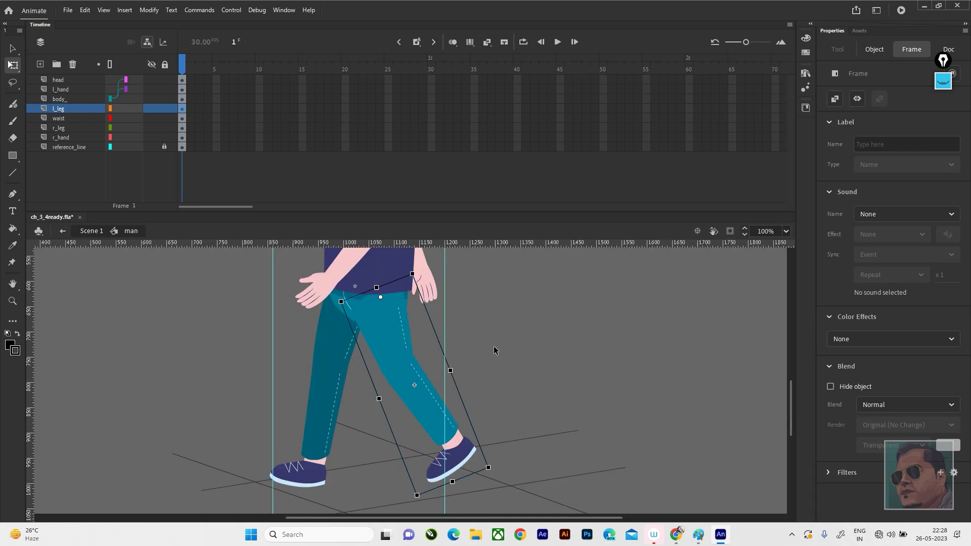
pyautogui.moveTo(494, 346); pyautogui.dragTo(337, 381)
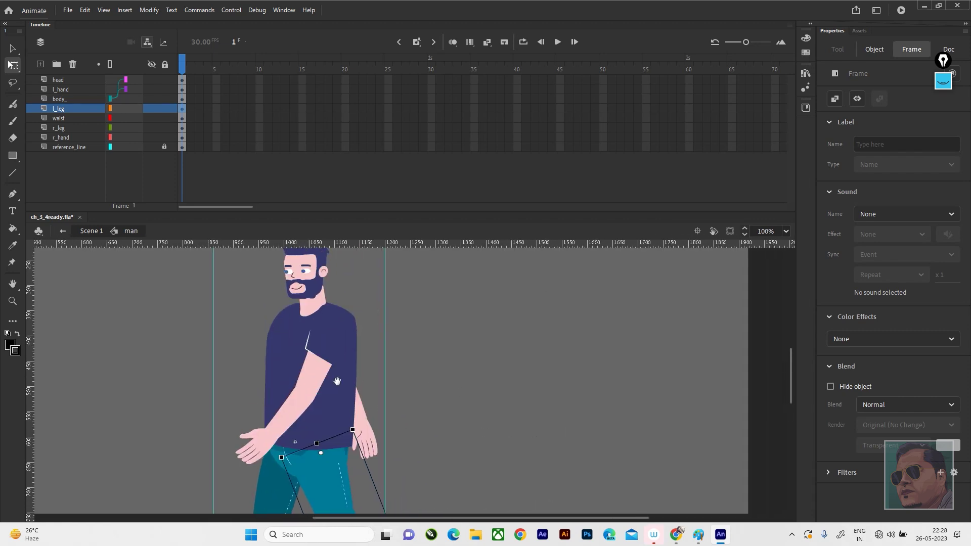
pyautogui.click(283, 389)
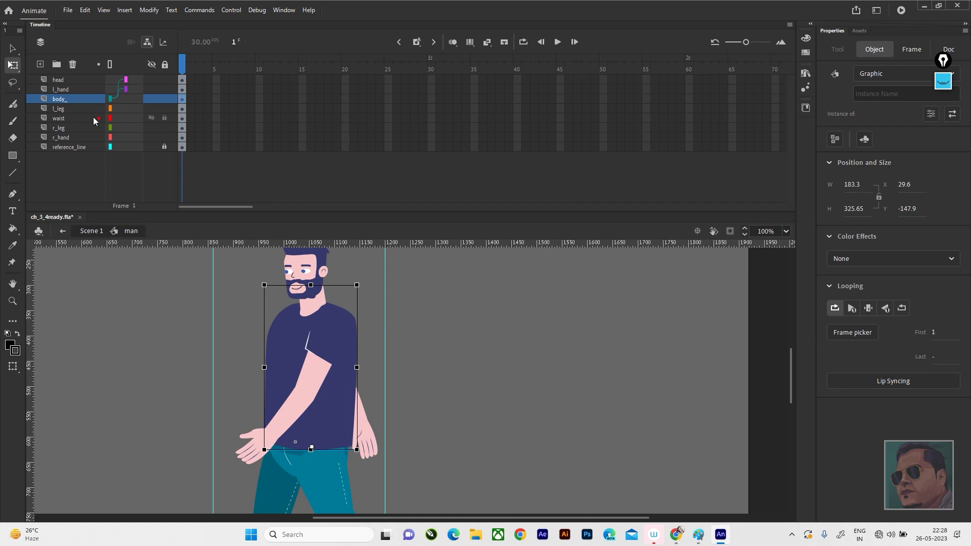
pyautogui.click(80, 89)
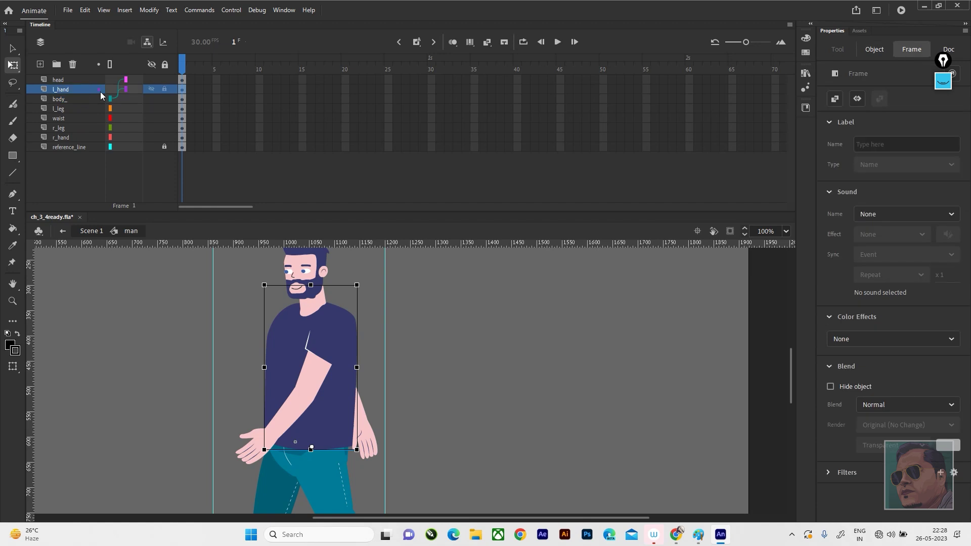
pyautogui.click(375, 406)
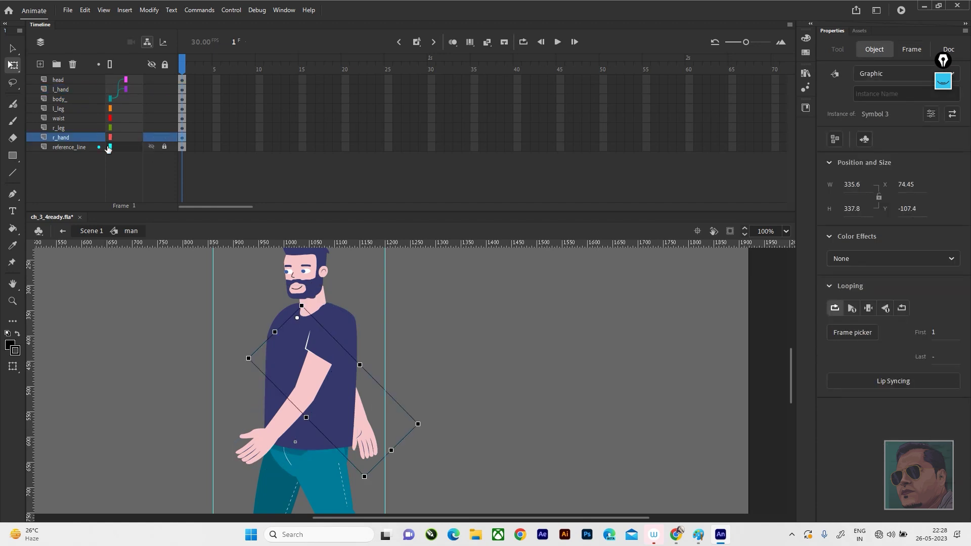
pyautogui.click(110, 138)
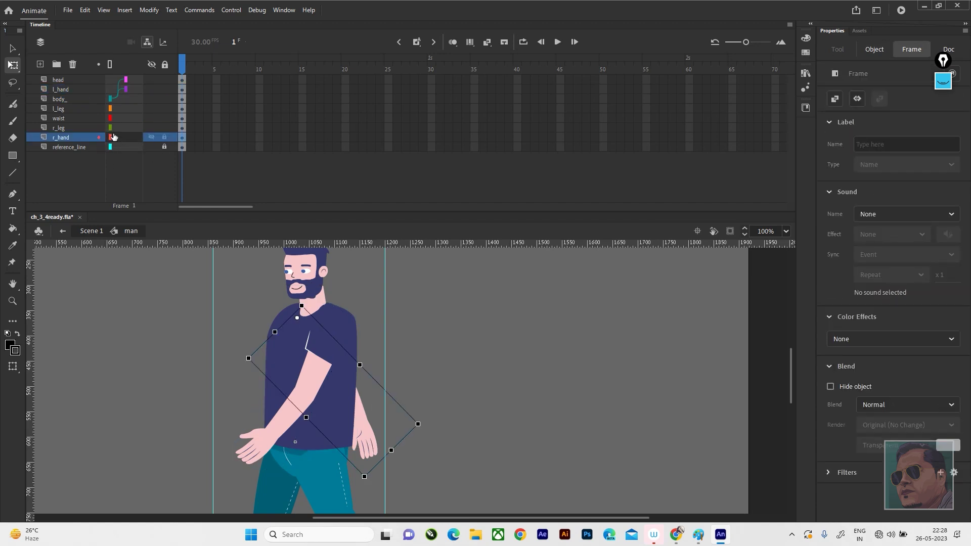
pyautogui.moveTo(110, 137); pyautogui.dragTo(110, 99)
# Try rotating the torso backward with the head and both arms attached, and undo the rotation
pyautogui.click(65, 100)
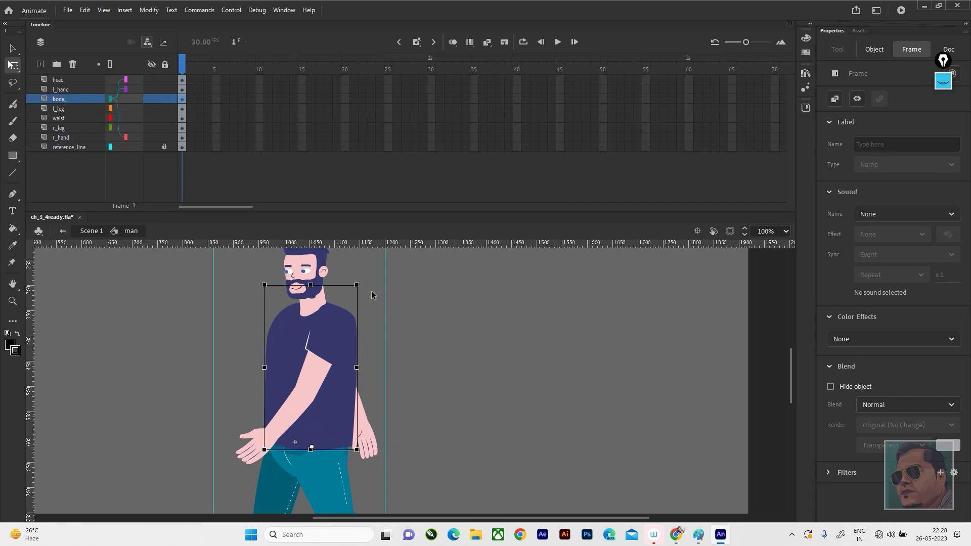
pyautogui.moveTo(368, 292); pyautogui.dragTo(535, 316)
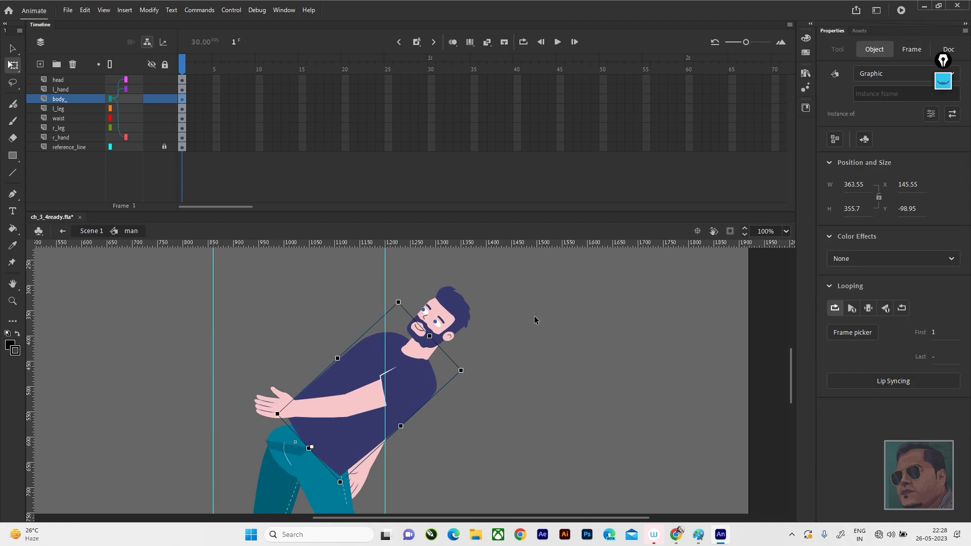
pyautogui.hotkey('ctrl', 'z')
pyautogui.hscroll(-3, 402, 344)
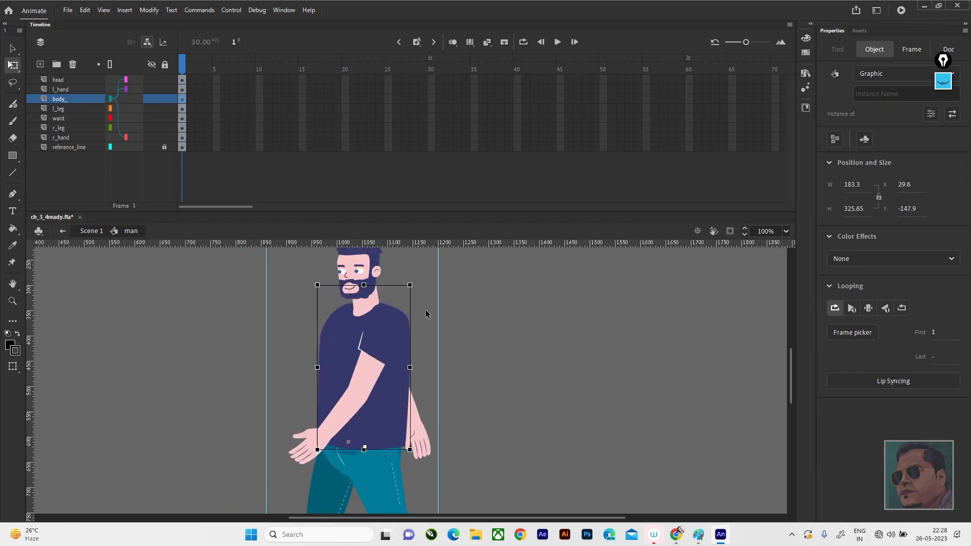
# Remove the r_hand layer's parent, parent it to body_ again, and reselect the body_ layer
pyautogui.click(127, 137)
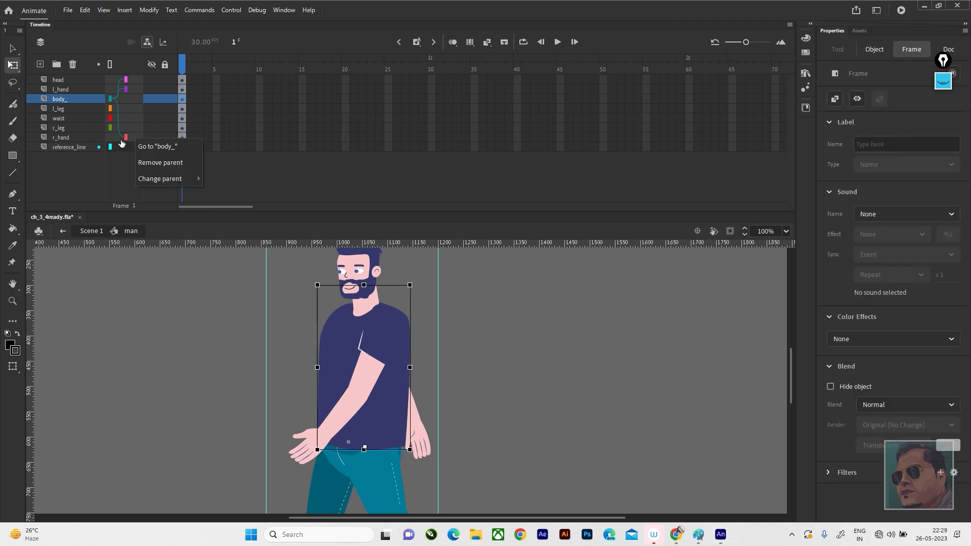
pyautogui.moveTo(125, 136); pyautogui.dragTo(111, 138)
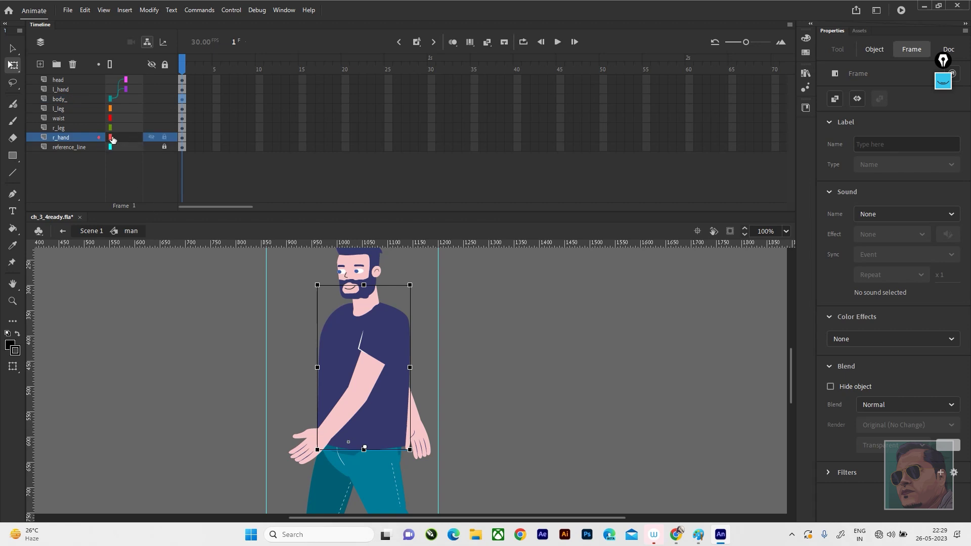
pyautogui.moveTo(110, 99); pyautogui.dragTo(109, 137)
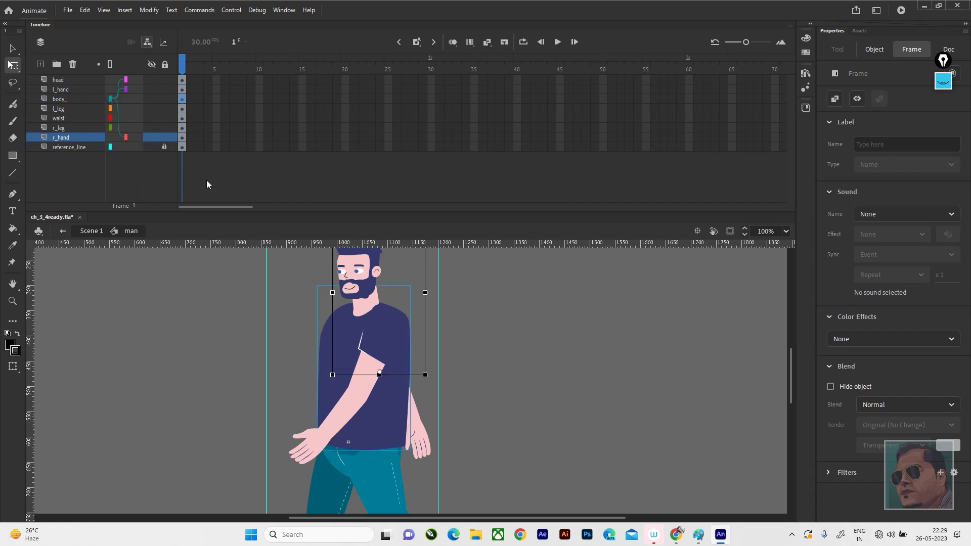
pyautogui.click(69, 99)
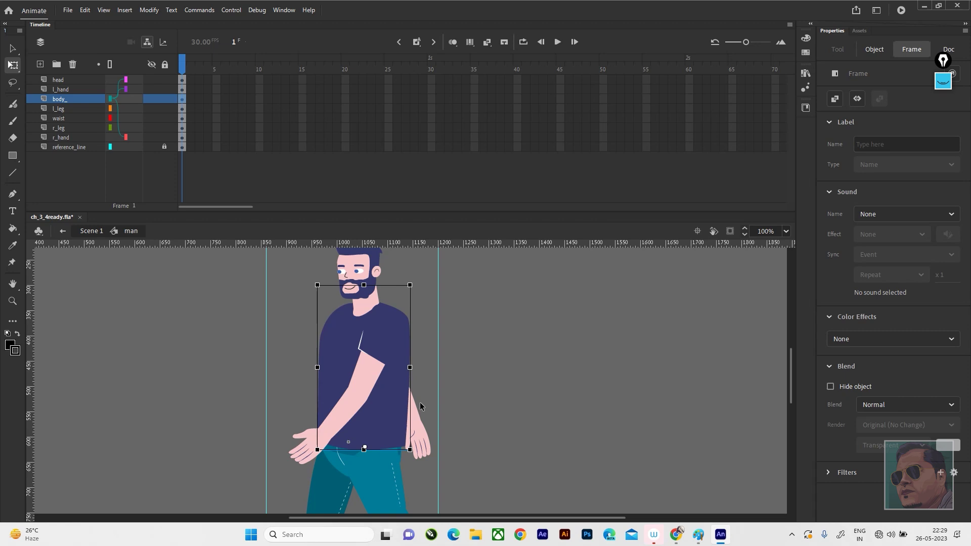
# Examine the whole figure and the joint between torso, waist and legs, and select the darker leg, r_leg
pyautogui.scroll(-2, 420, 402)
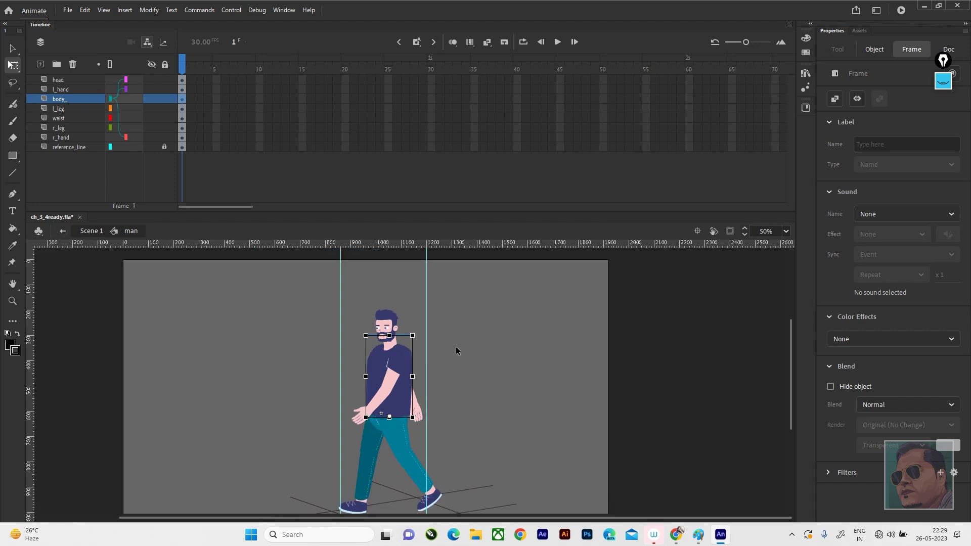
pyautogui.scroll(-1, 486, 347)
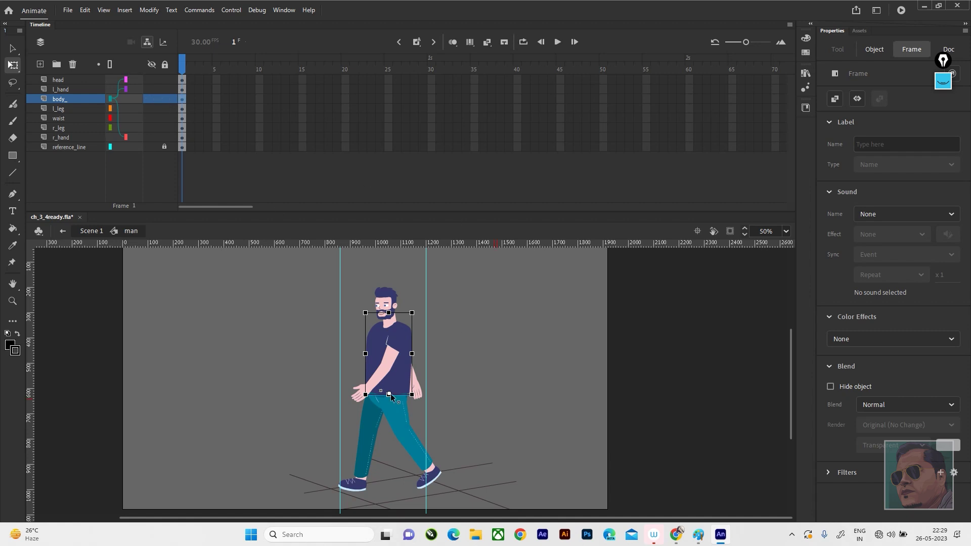
pyautogui.hotkey('ctrl', '=')
pyautogui.moveTo(551, 392); pyautogui.dragTo(528, 374)
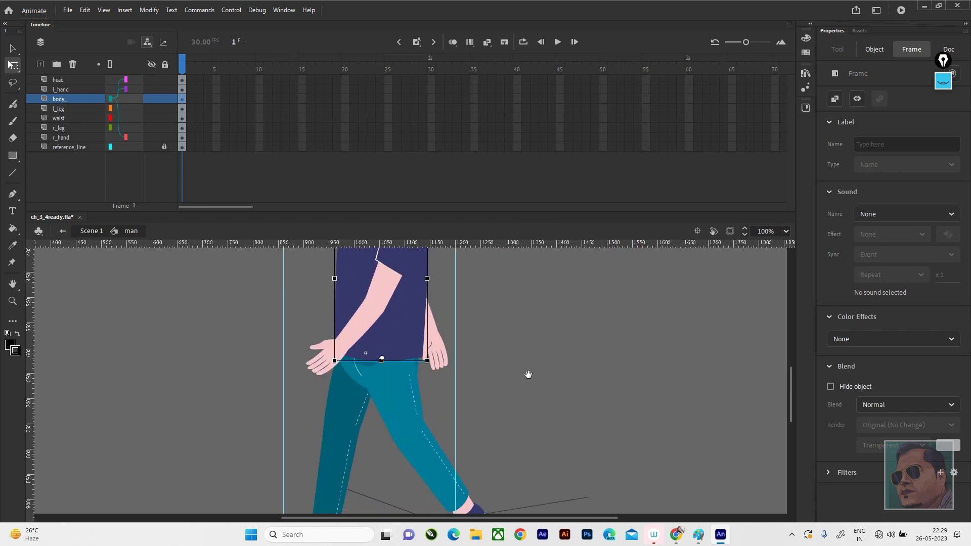
pyautogui.scroll(-5, 346, 429)
pyautogui.click(338, 427)
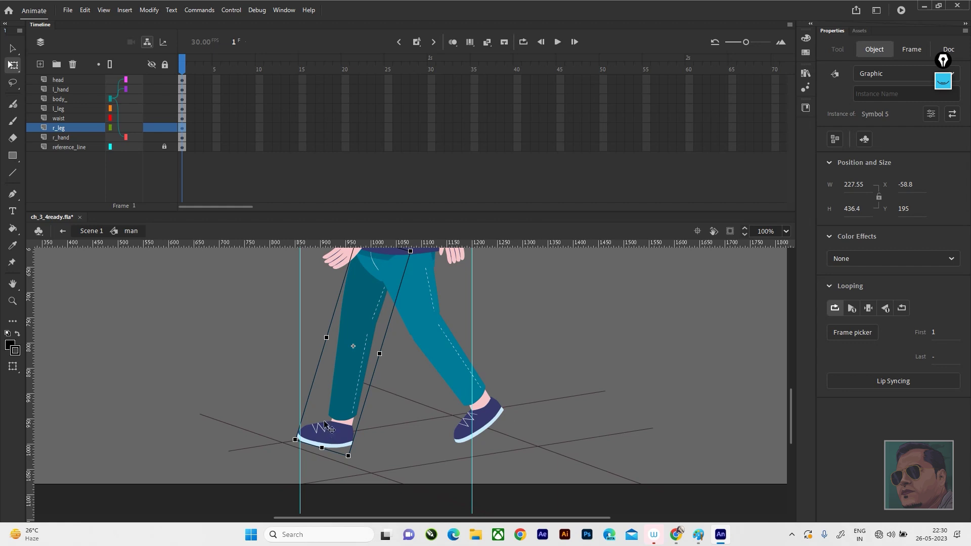
pyautogui.moveTo(465, 342); pyautogui.dragTo(414, 385)
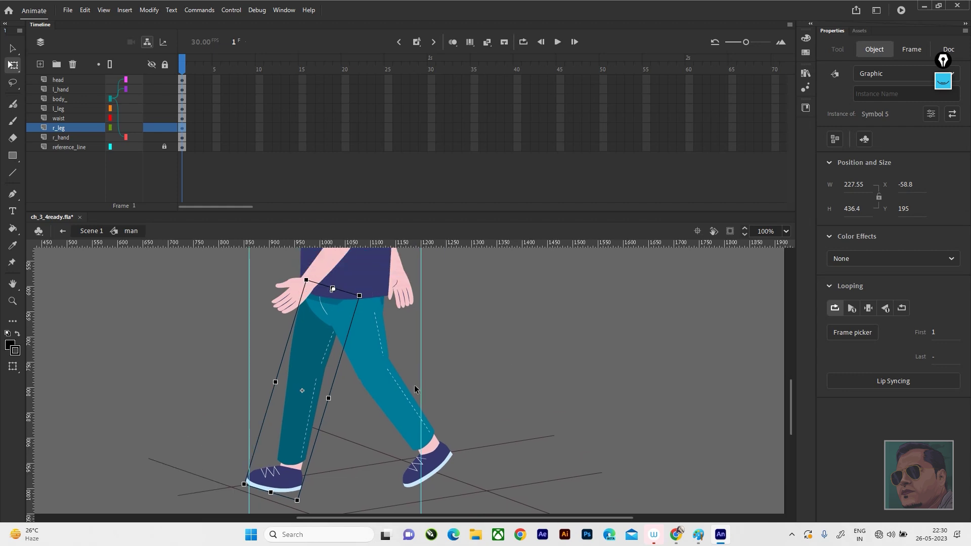
# Examine both legs and both arms of the figure, selecting l_leg, r_leg, l_hand and r_hand in turn
pyautogui.click(427, 483)
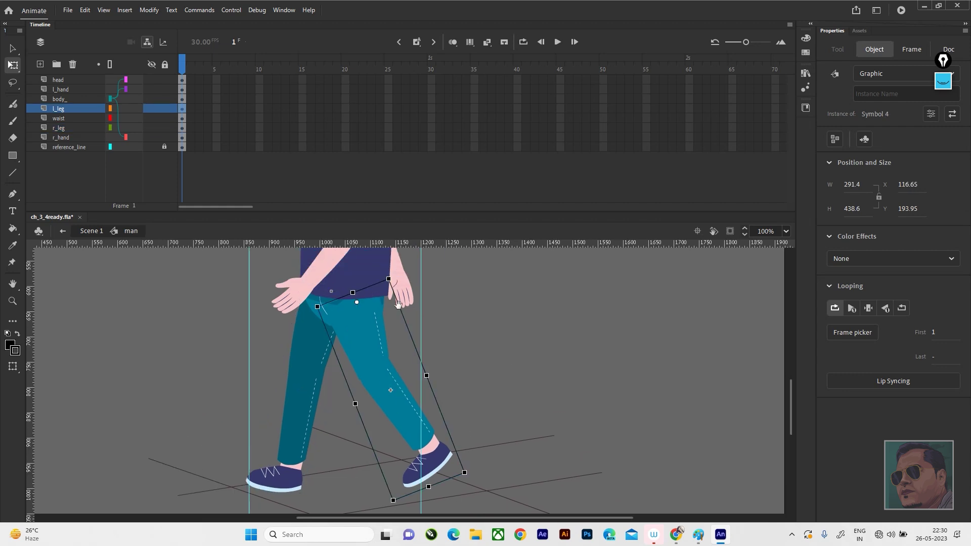
pyautogui.scroll(3, 382, 377)
pyautogui.hscroll(-3, 369, 399)
pyautogui.click(357, 419)
pyautogui.scroll(-3, 357, 419)
pyautogui.scroll(5, 395, 304)
pyautogui.scroll(2, 395, 304)
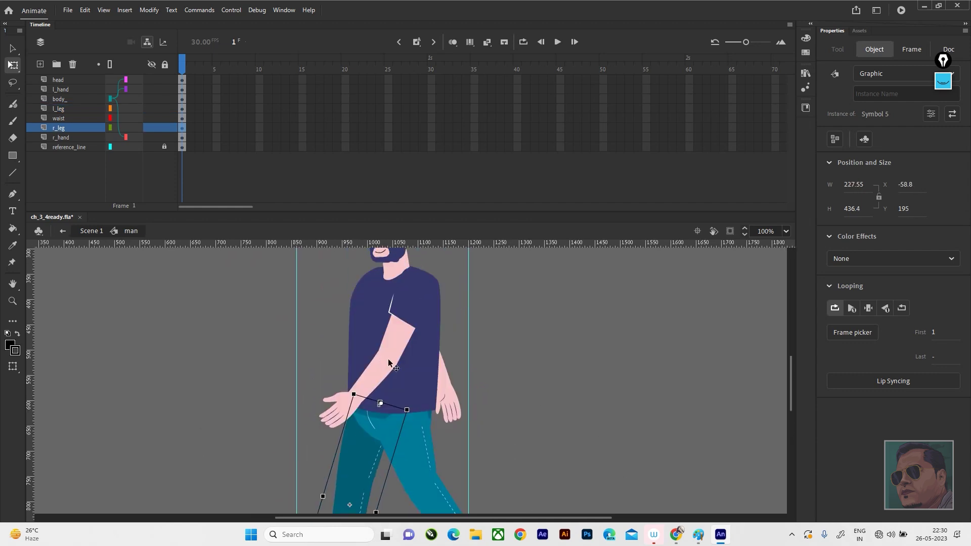
pyautogui.click(388, 359)
pyautogui.scroll(-2, 388, 359)
pyautogui.hscroll(3, 394, 430)
pyautogui.scroll(-3, 394, 430)
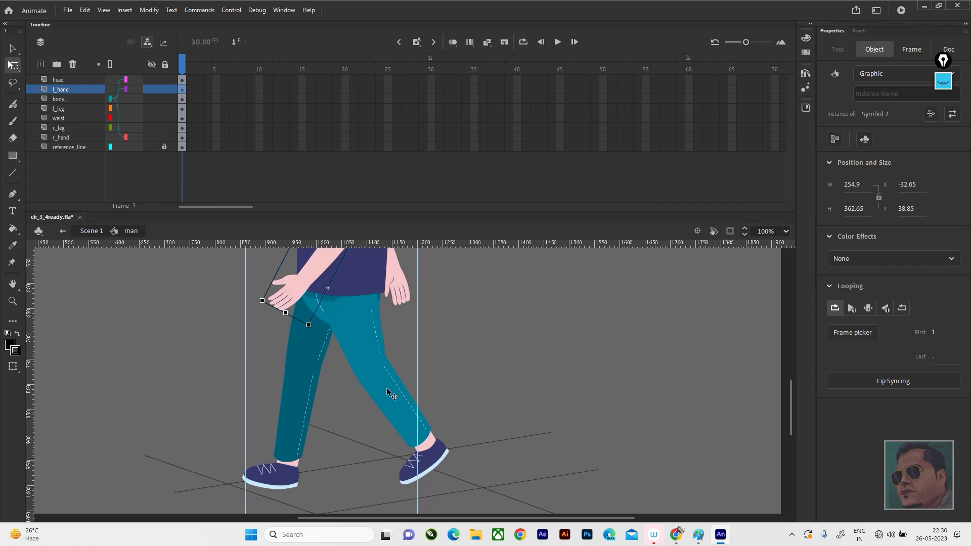
pyautogui.scroll(3, 420, 329)
pyautogui.scroll(3, 381, 394)
pyautogui.hscroll(1, 381, 393)
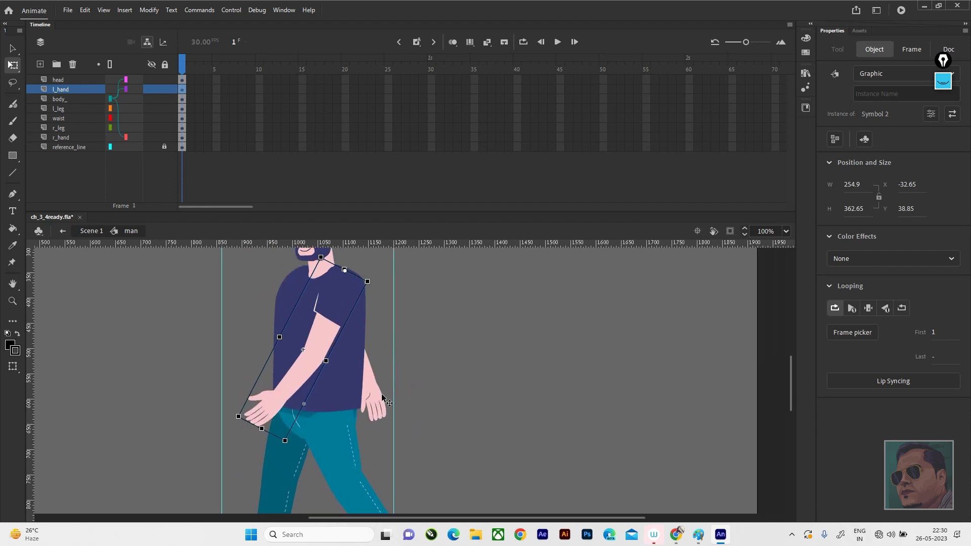
pyautogui.click(392, 401)
pyautogui.scroll(-3, 399, 405)
pyautogui.scroll(4, 439, 357)
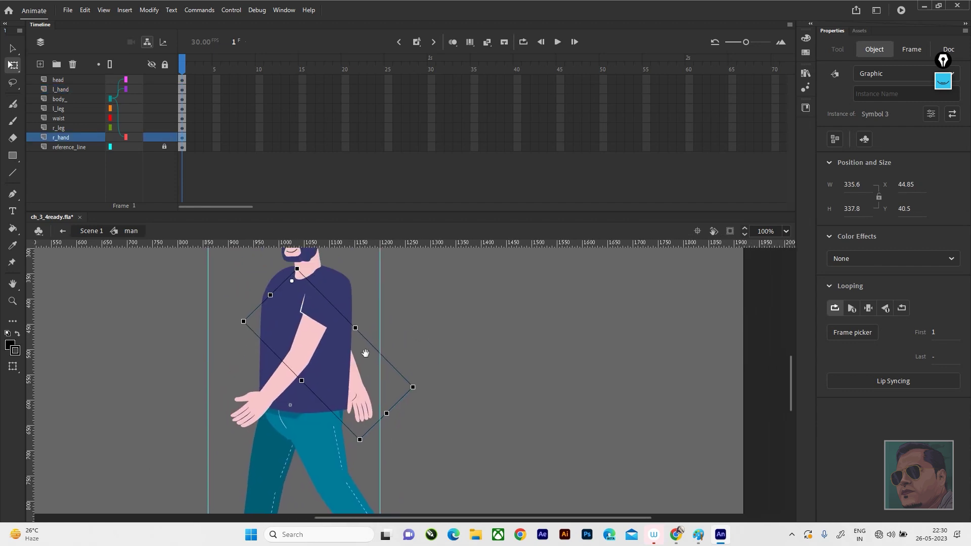
pyautogui.hscroll(1, 450, 324)
pyautogui.hotkey('ctrl', '-')
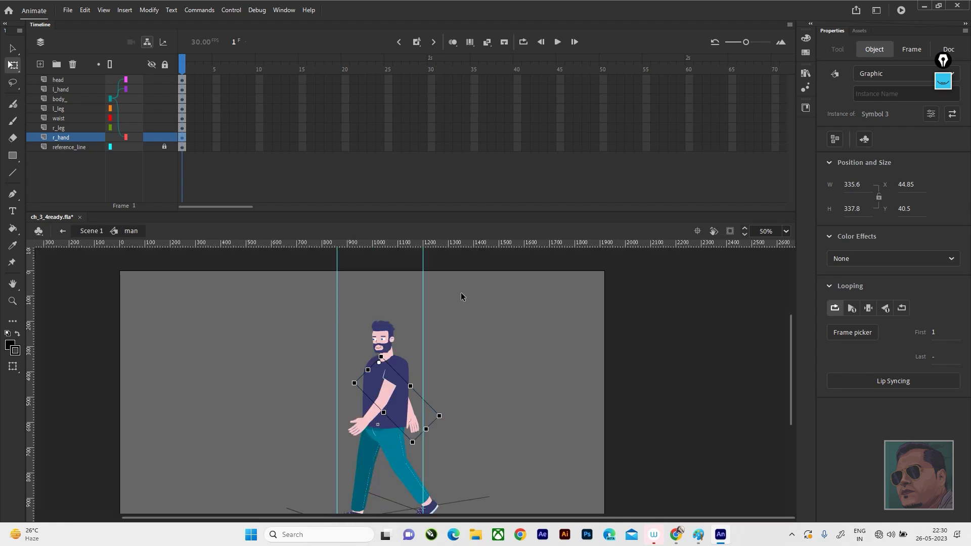
pyautogui.scroll(-3, 430, 390)
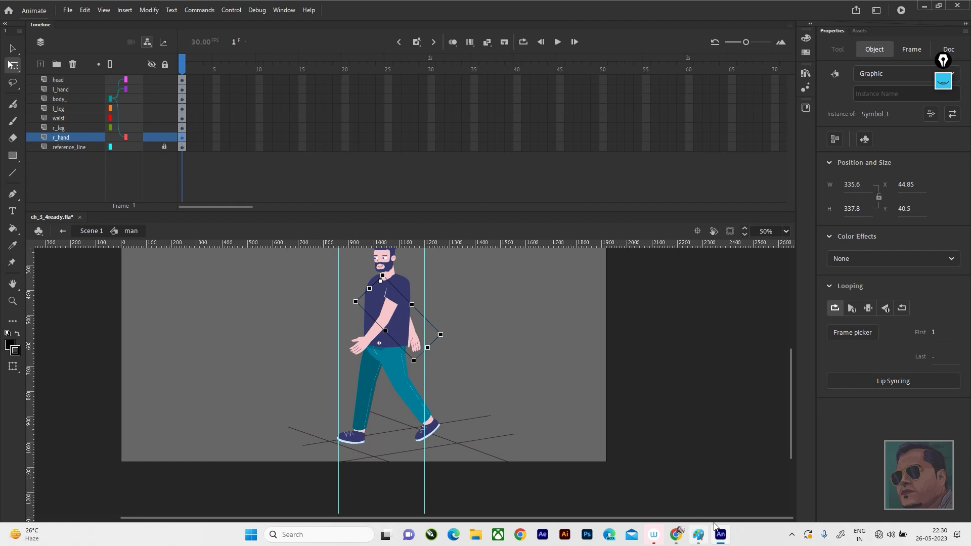
# Switch to Paint and sketch a shoe raised on its heel, with short hatching strokes across the exposed sole
pyautogui.click(699, 535)
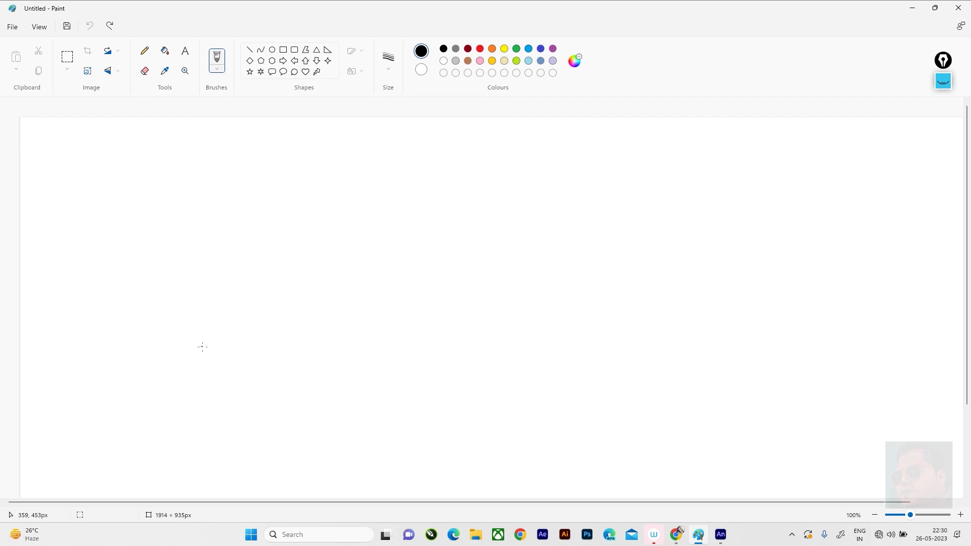
pyautogui.moveTo(218, 369)
pyautogui.mouseDown()
pyautogui.moveTo(73, 296)
pyautogui.moveTo(97, 267)
pyautogui.moveTo(237, 364)
pyautogui.moveTo(220, 371)
pyautogui.moveTo(252, 365)
pyautogui.mouseUp()
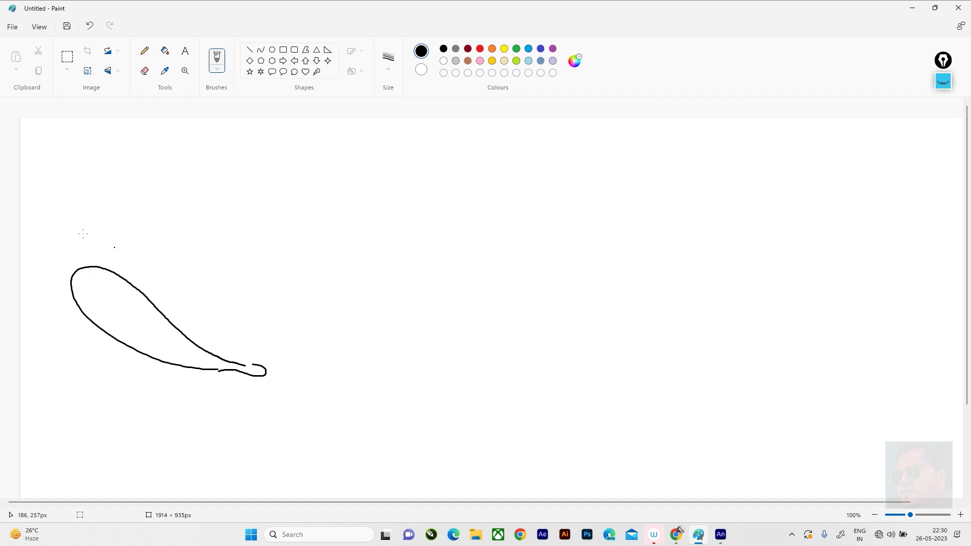
pyautogui.moveTo(71, 277)
pyautogui.mouseDown()
pyautogui.moveTo(105, 240)
pyautogui.moveTo(149, 250)
pyautogui.moveTo(226, 328)
pyautogui.mouseUp()
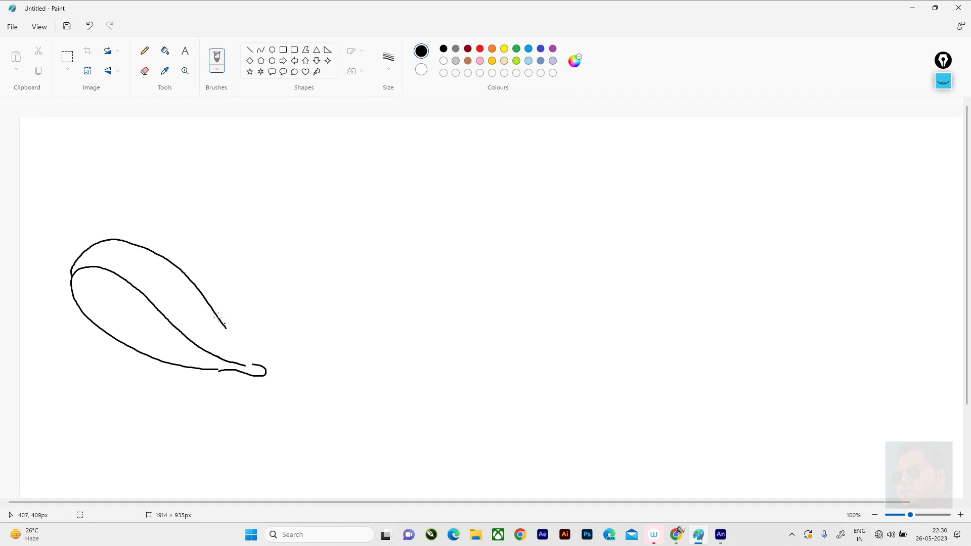
pyautogui.moveTo(200, 293)
pyautogui.mouseDown()
pyautogui.moveTo(208, 277)
pyautogui.moveTo(261, 305)
pyautogui.moveTo(274, 348)
pyautogui.moveTo(269, 376)
pyautogui.mouseUp()
pyautogui.moveTo(78, 296); pyautogui.dragTo(108, 281)
pyautogui.moveTo(92, 309)
pyautogui.mouseDown()
pyautogui.moveTo(121, 292)
pyautogui.moveTo(135, 296)
pyautogui.mouseUp()
pyautogui.moveTo(108, 319); pyautogui.dragTo(143, 303)
pyautogui.moveTo(114, 330)
pyautogui.mouseDown()
pyautogui.moveTo(151, 316)
pyautogui.moveTo(162, 324)
pyautogui.mouseUp()
pyautogui.moveTo(143, 345); pyautogui.dragTo(176, 342)
# Sketch the trouser leg above the shoe, undoing its rear outline and redrawing it straighter
pyautogui.moveTo(218, 121)
pyautogui.mouseDown()
pyautogui.moveTo(222, 219)
pyautogui.moveTo(202, 253)
pyautogui.moveTo(213, 276)
pyautogui.moveTo(286, 338)
pyautogui.mouseUp()
pyautogui.click(247, 283)
pyautogui.moveTo(287, 117)
pyautogui.mouseDown()
pyautogui.moveTo(304, 356)
pyautogui.moveTo(285, 327)
pyautogui.mouseUp()
pyautogui.click(232, 302)
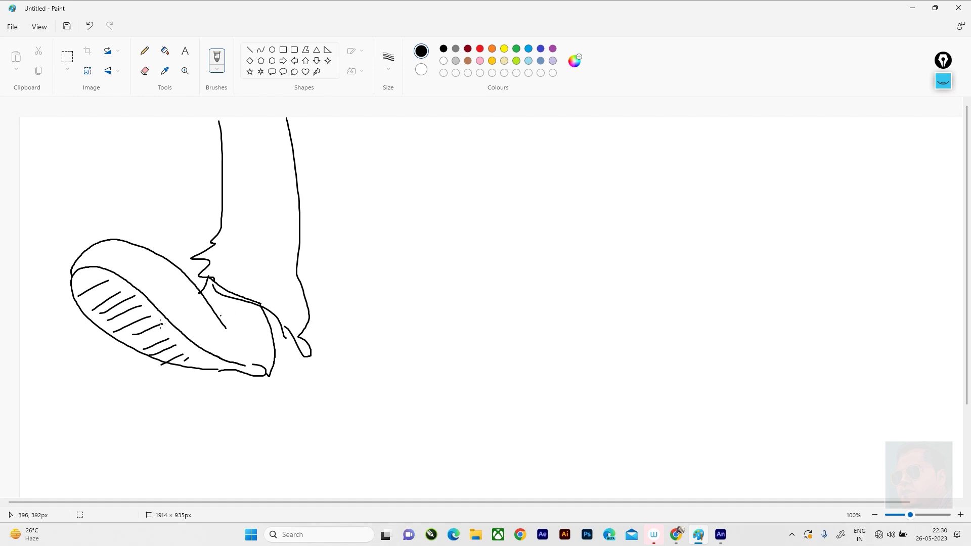
pyautogui.hotkey('ctrl', 'z')
pyautogui.hotkey('ctrl', 'z')
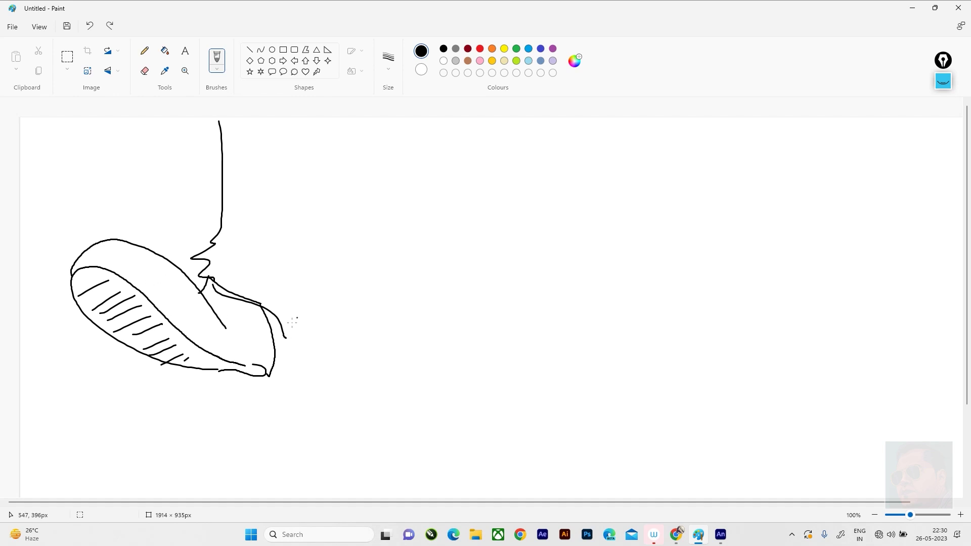
pyautogui.moveTo(283, 119)
pyautogui.mouseDown()
pyautogui.moveTo(298, 324)
pyautogui.moveTo(274, 337)
pyautogui.mouseUp()
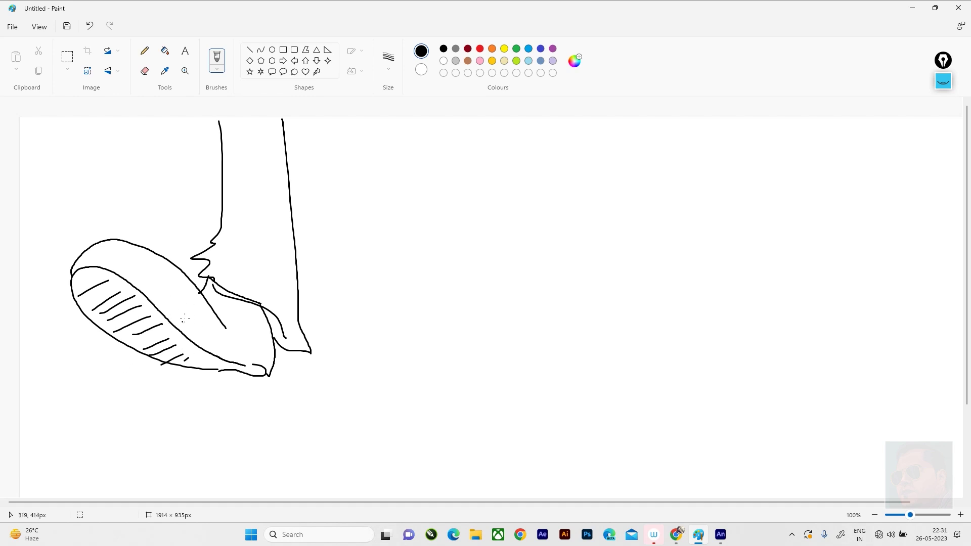
# Return to Animate and extend the reference_line layer to frame 40
pyautogui.click(912, 7)
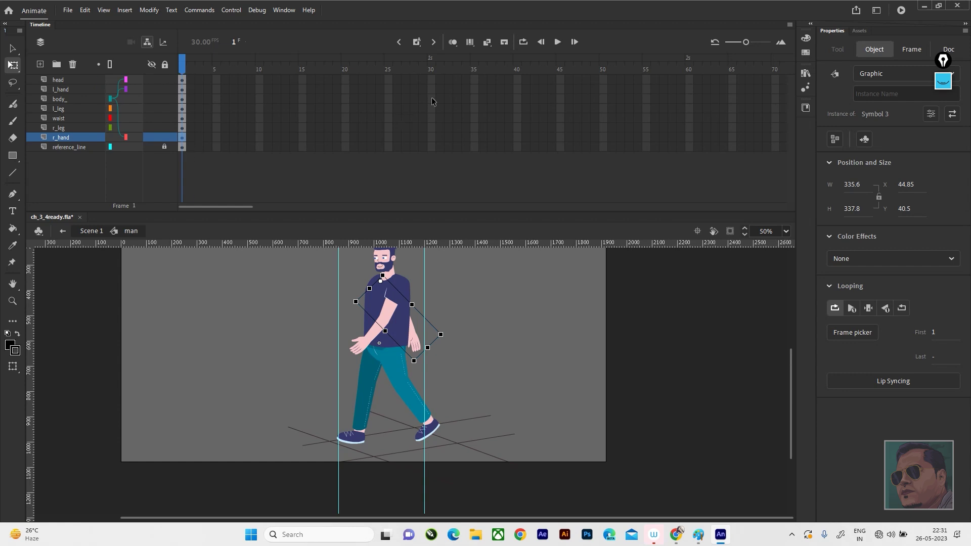
pyautogui.click(517, 80)
pyautogui.moveTo(517, 80); pyautogui.dragTo(515, 146)
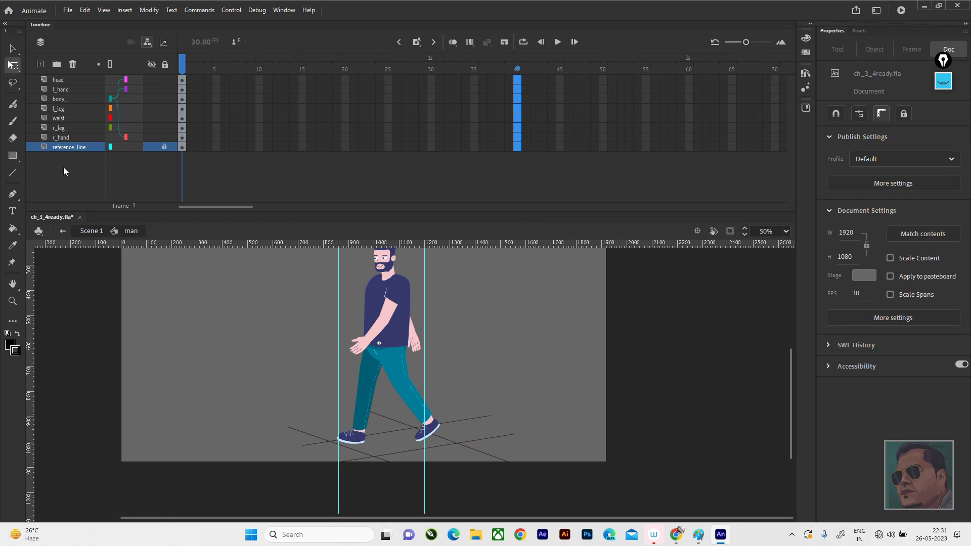
pyautogui.click(74, 149)
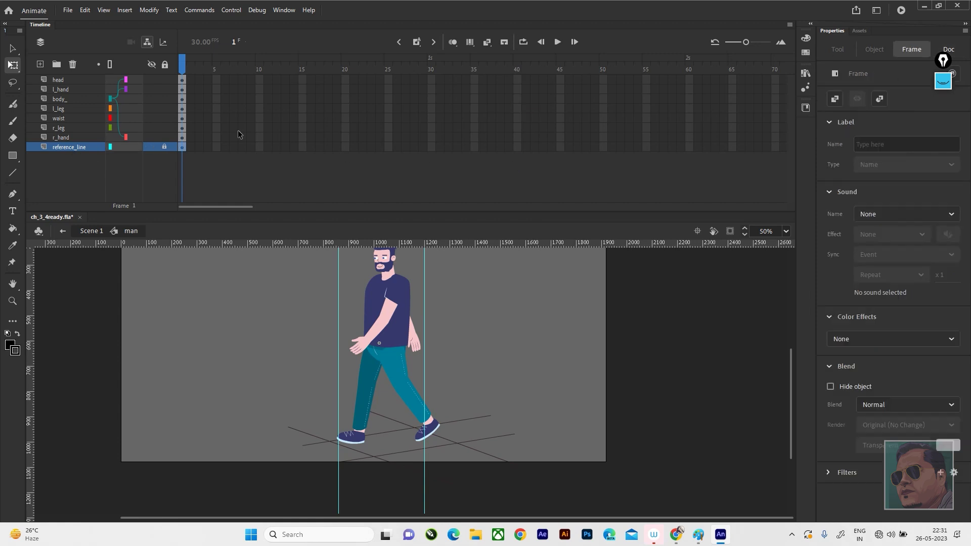
pyautogui.click(517, 147)
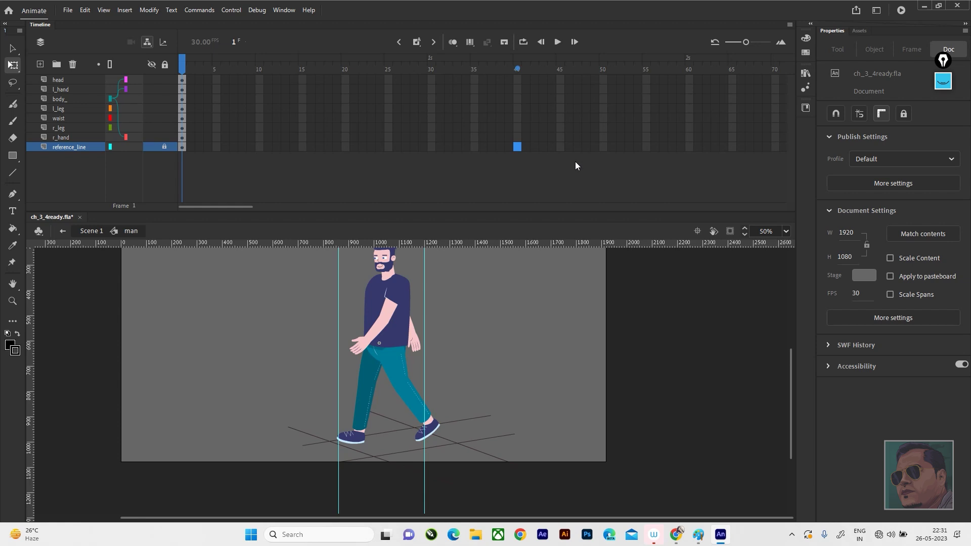
pyautogui.press('F5')
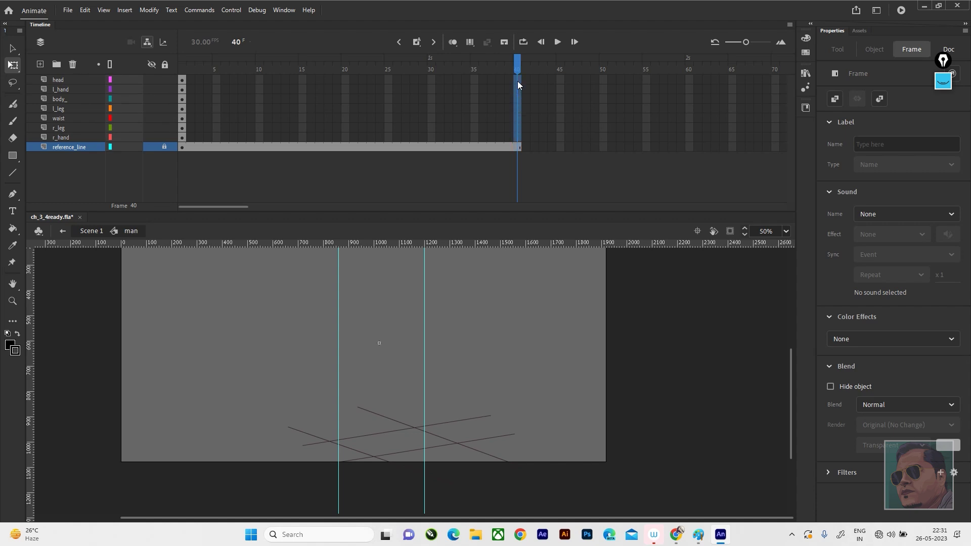
# Insert keyframes at frame 40 on all layers from head to r_hand
pyautogui.moveTo(518, 81); pyautogui.dragTo(517, 138)
pyautogui.press('F5')
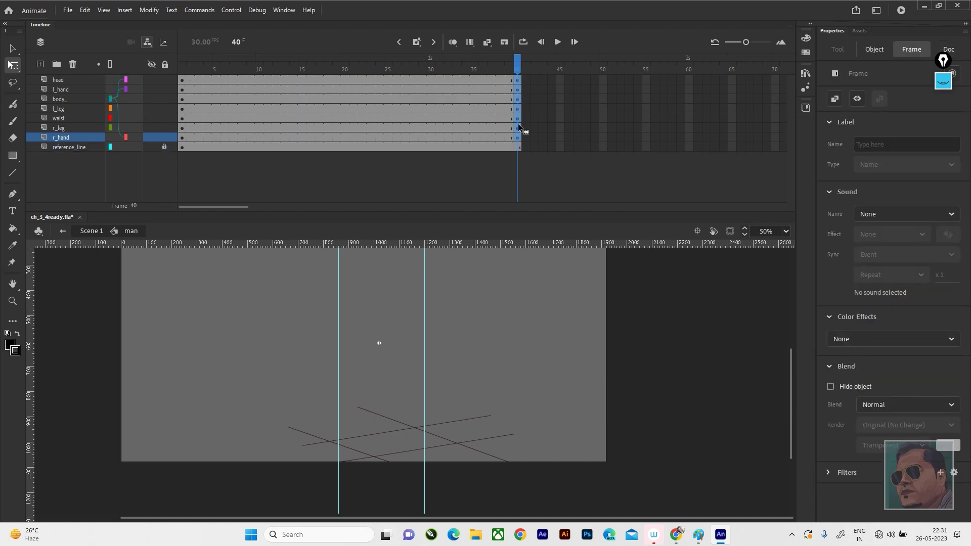
pyautogui.press('Return')
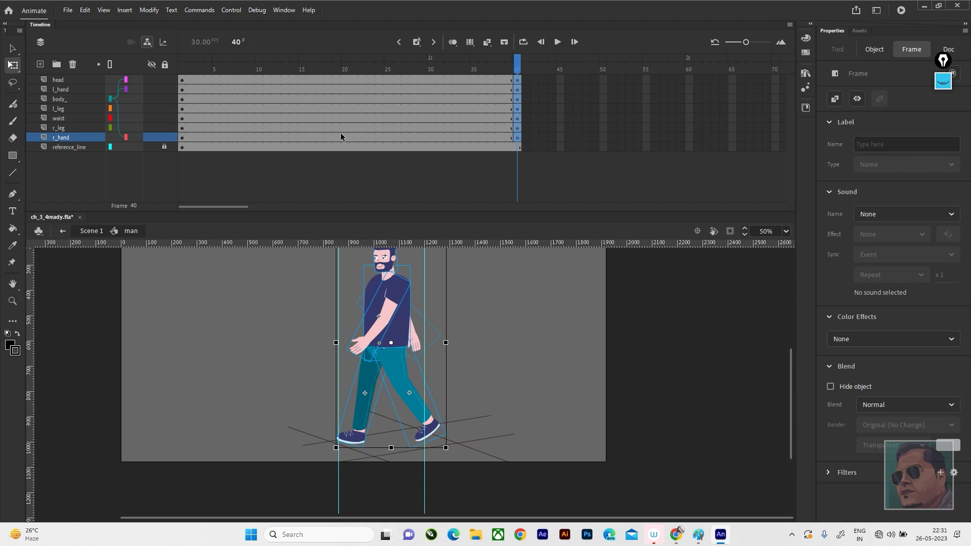
pyautogui.click(493, 302)
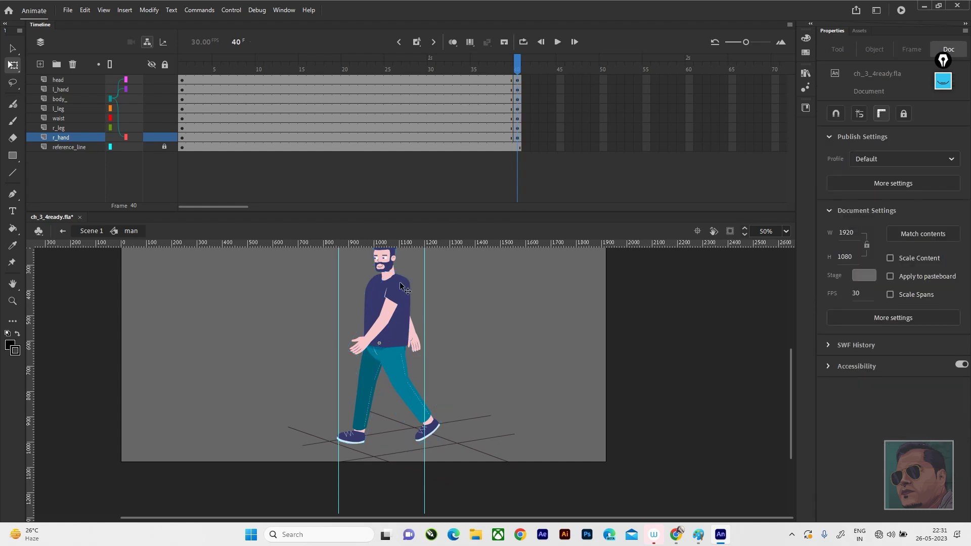
# Insert keyframes at frame 40 on the forarm and shoulder layers inside the l_hand symbol, and return to man
pyautogui.click(389, 318)
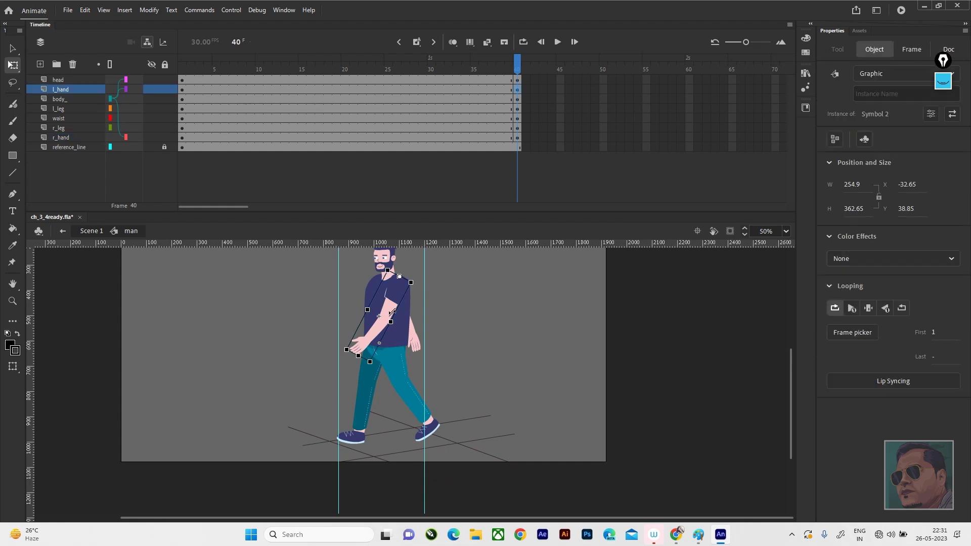
pyautogui.click(423, 349)
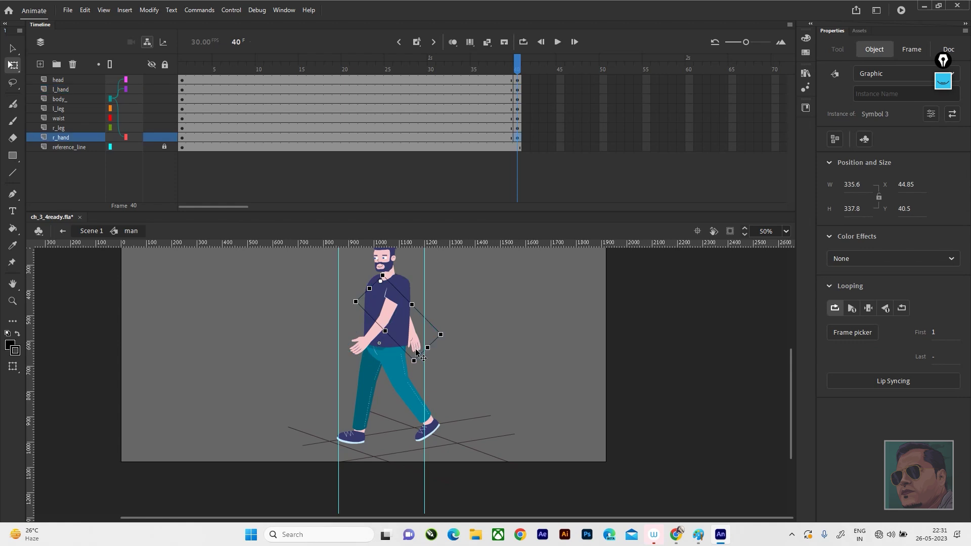
pyautogui.click(402, 395)
pyautogui.click(368, 402)
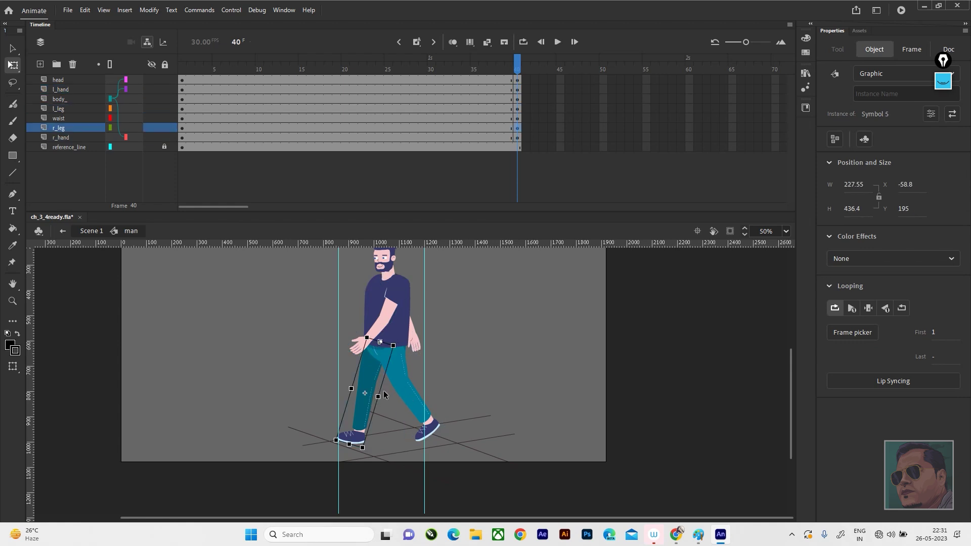
pyautogui.doubleClick(395, 304)
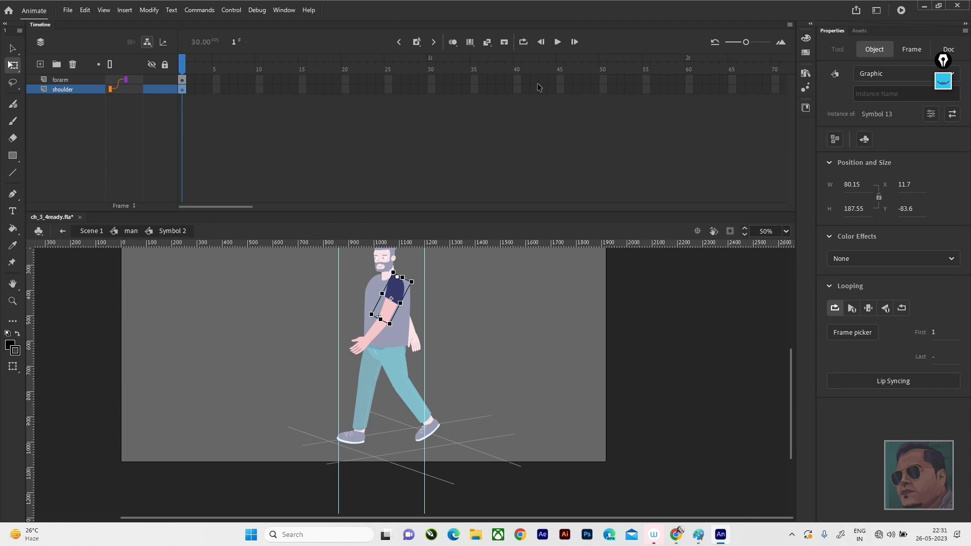
pyautogui.moveTo(517, 80); pyautogui.dragTo(518, 90)
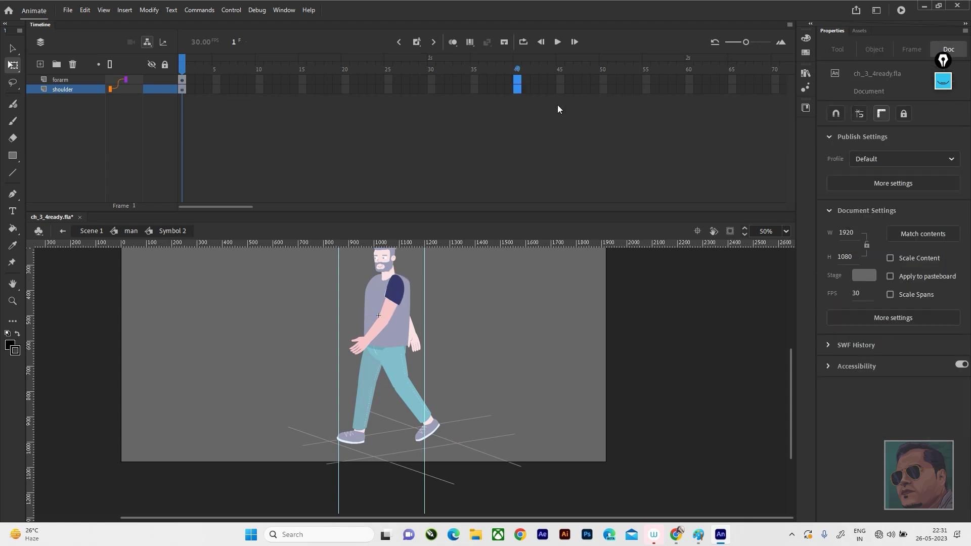
pyautogui.press('F6')
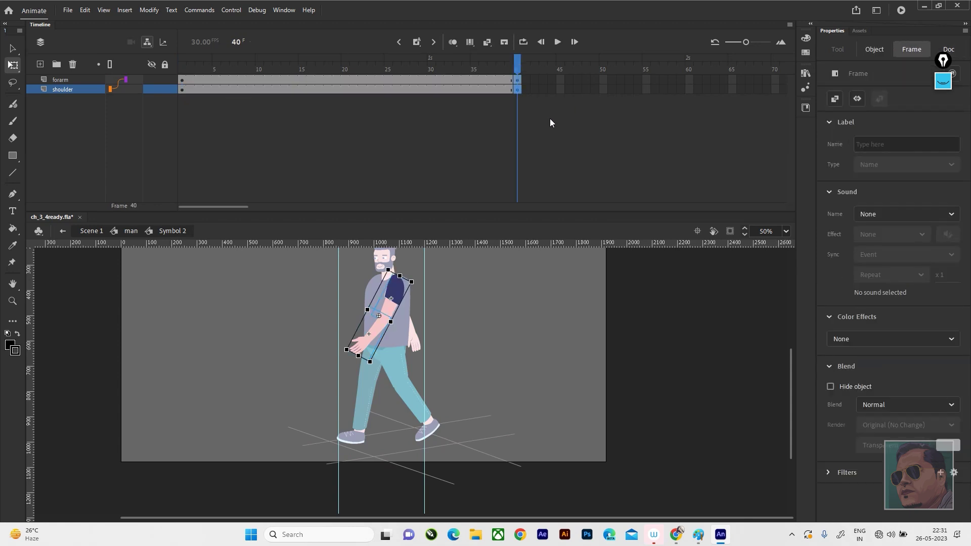
pyautogui.click(131, 232)
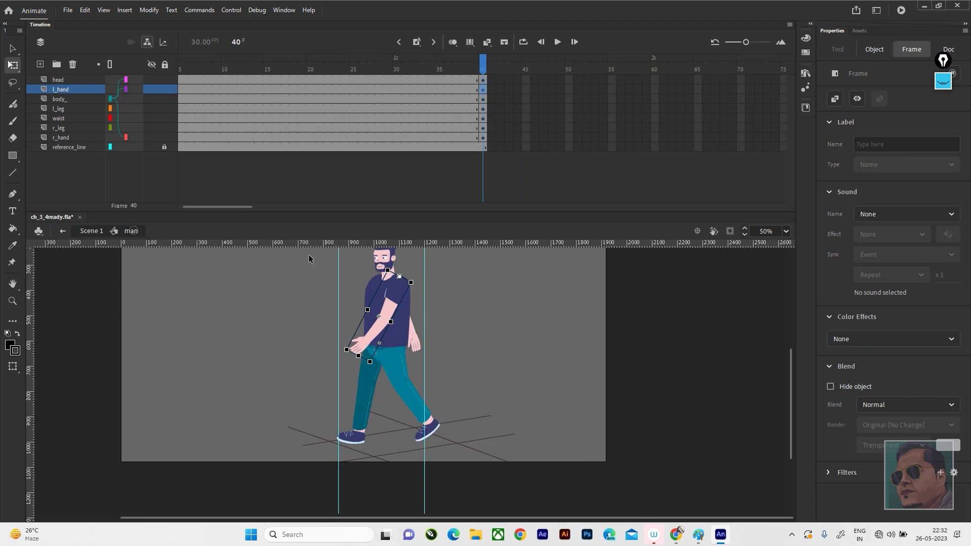
# Insert keyframes at frame 40 on Symbol_16 and Symbol_15 inside the r_hand symbol, and return to man
pyautogui.doubleClick(422, 344)
pyautogui.moveTo(517, 79); pyautogui.dragTo(518, 89)
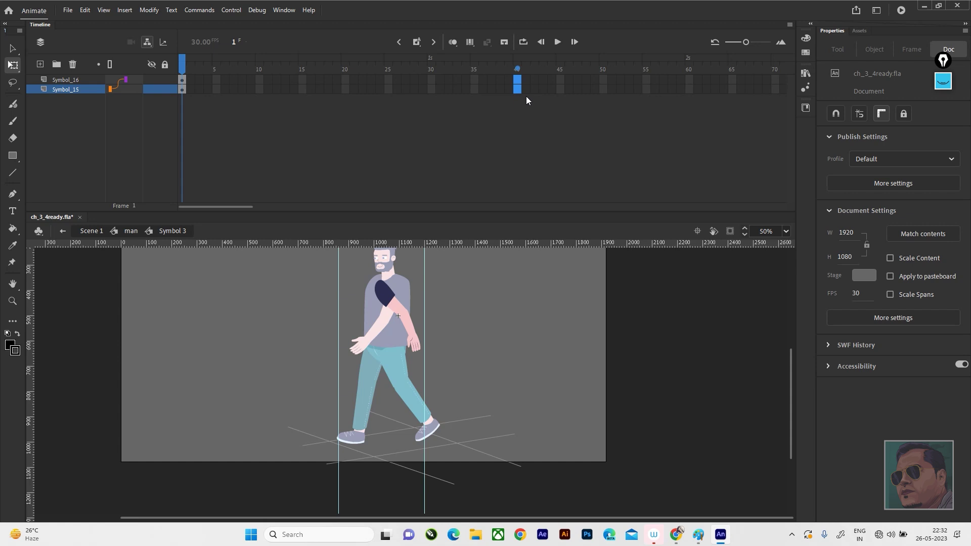
pyautogui.press('F6')
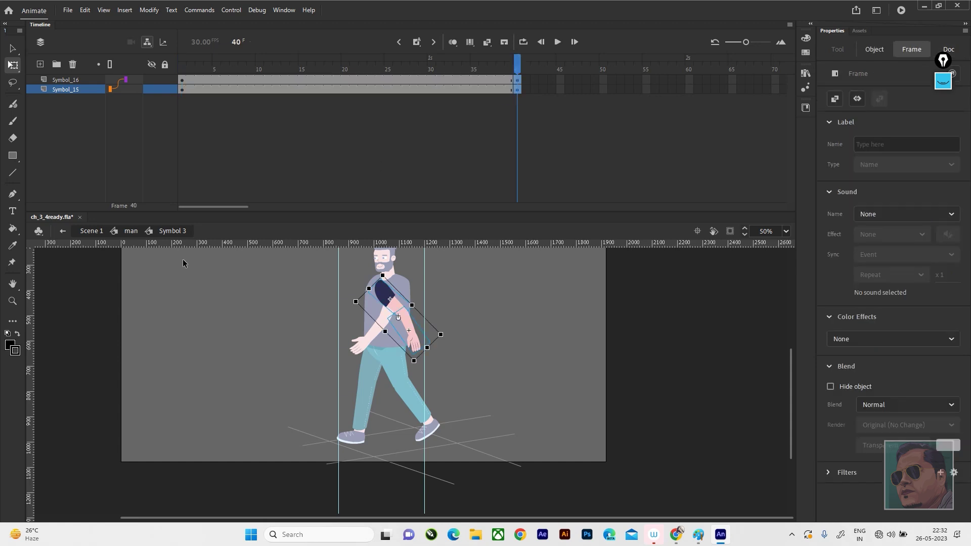
pyautogui.click(130, 232)
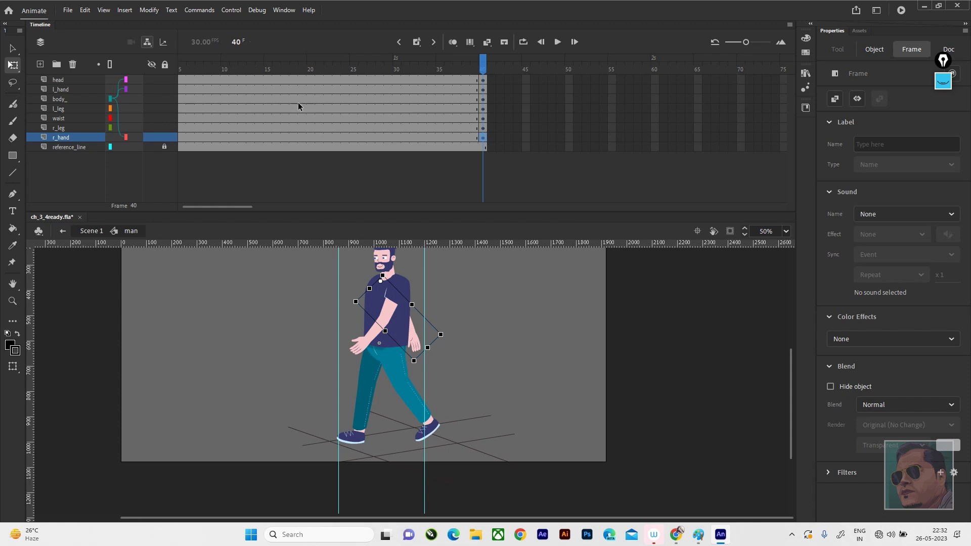
# Reopen the l_hand symbol to inspect its keyframes on both layers, and return to man
pyautogui.click(394, 299)
pyautogui.doubleClick(395, 299)
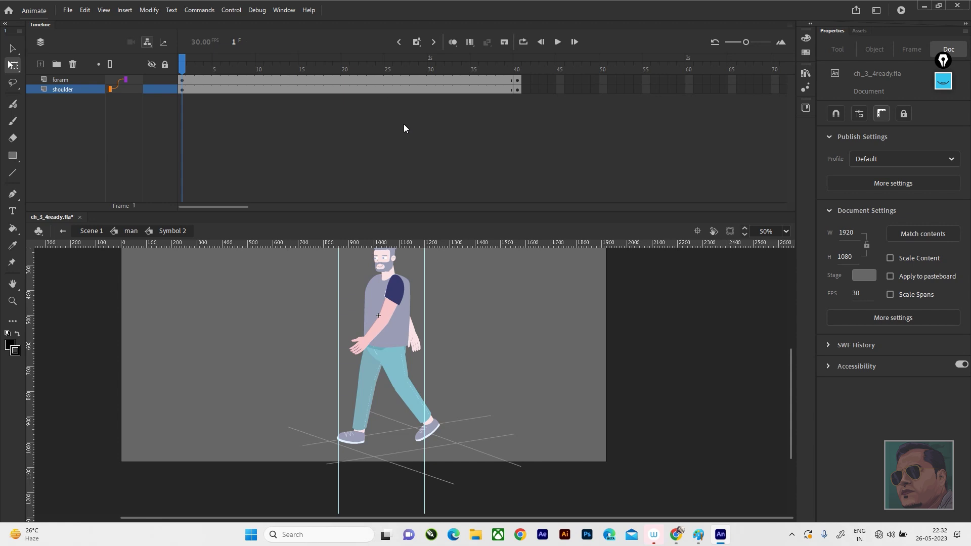
pyautogui.click(131, 232)
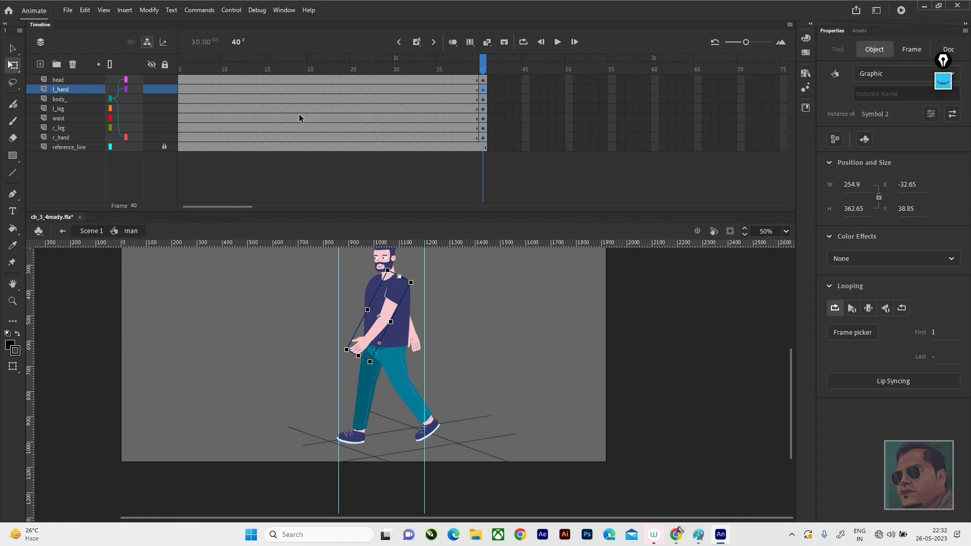
# Insert keyframes at frame 40 on Symbol_8, Symbol_9 and Symbol_7 inside the l_leg symbol, and return to man
pyautogui.doubleClick(407, 385)
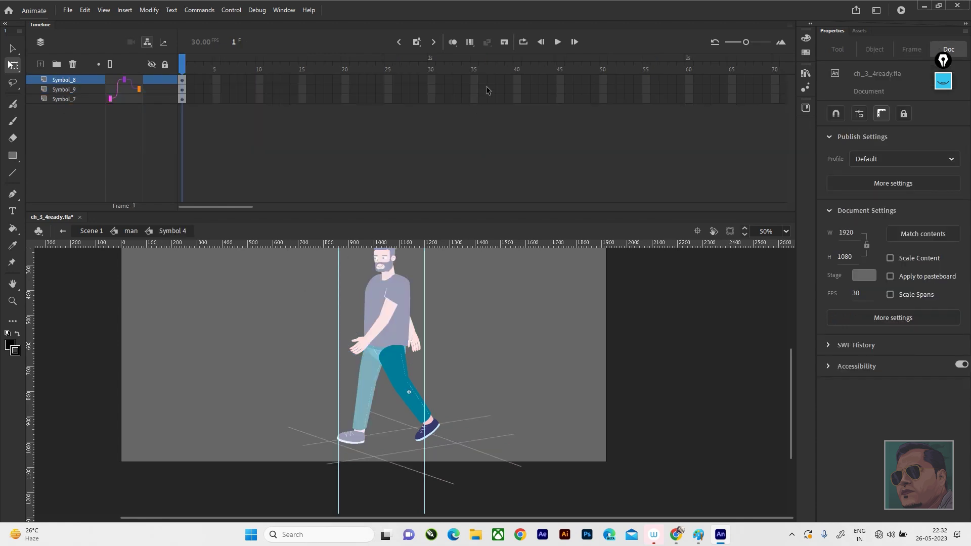
pyautogui.moveTo(517, 80); pyautogui.dragTo(517, 99)
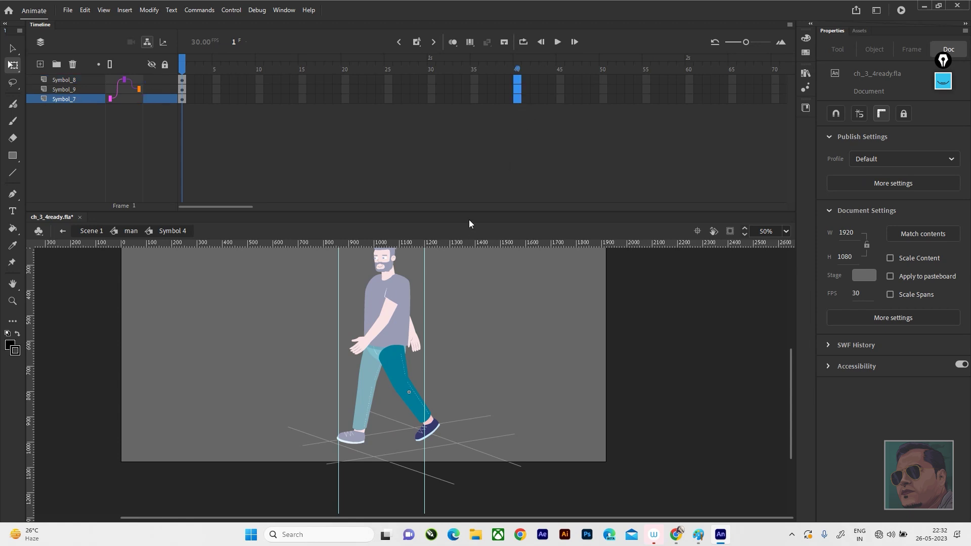
pyautogui.press('F6')
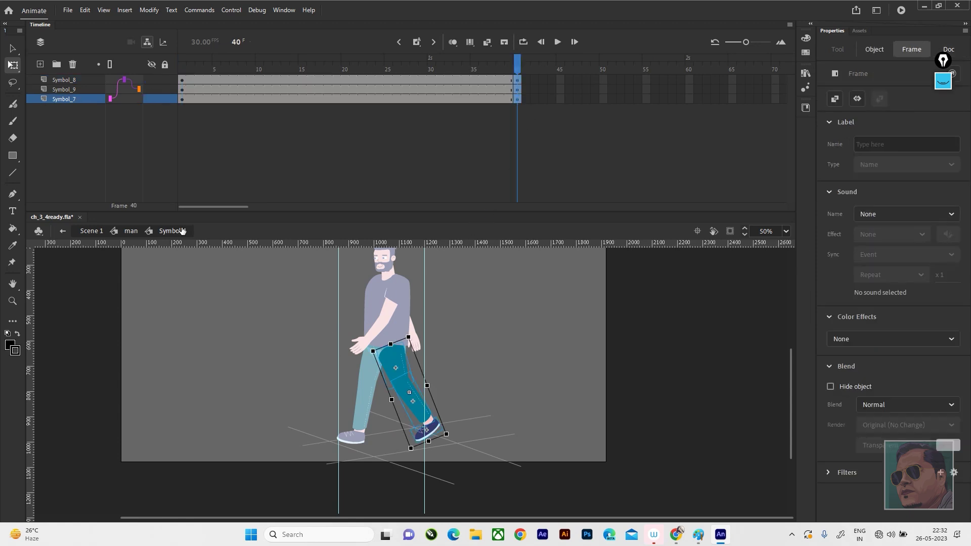
pyautogui.click(131, 231)
# Insert keyframes at frame 40 on Symbol_12, Symbol_11 and Symbol_10 inside the r_leg symbol, and return to man
pyautogui.click(365, 393)
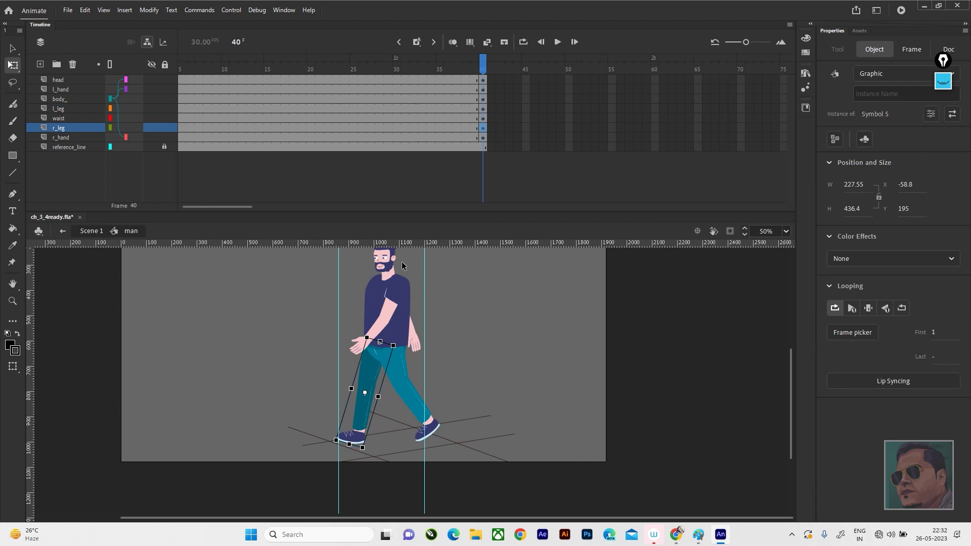
pyautogui.doubleClick(366, 394)
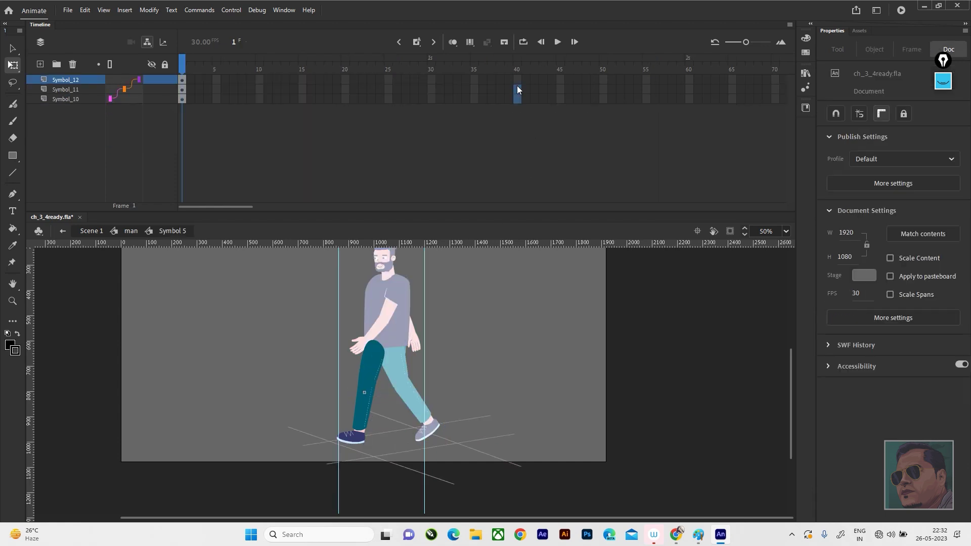
pyautogui.moveTo(517, 99); pyautogui.dragTo(518, 83)
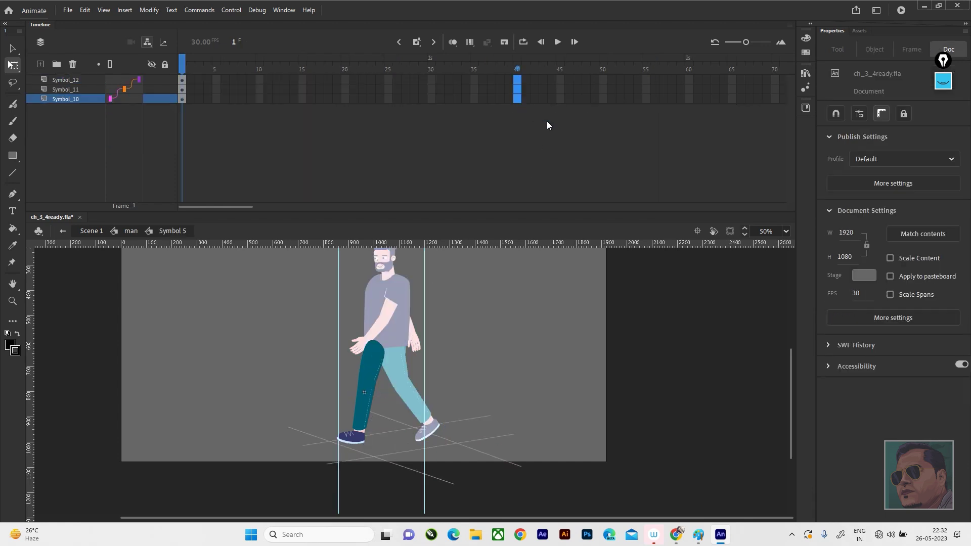
pyautogui.press('F6')
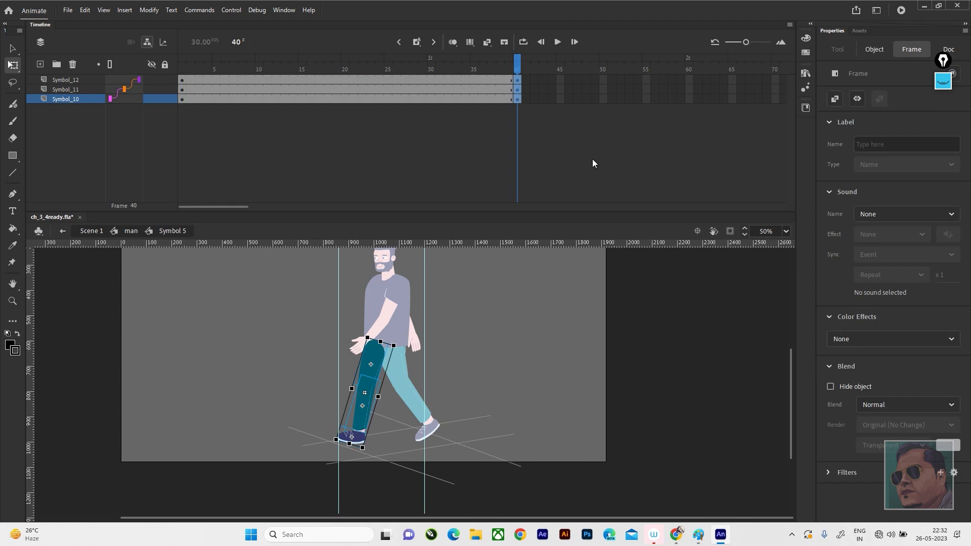
pyautogui.click(130, 232)
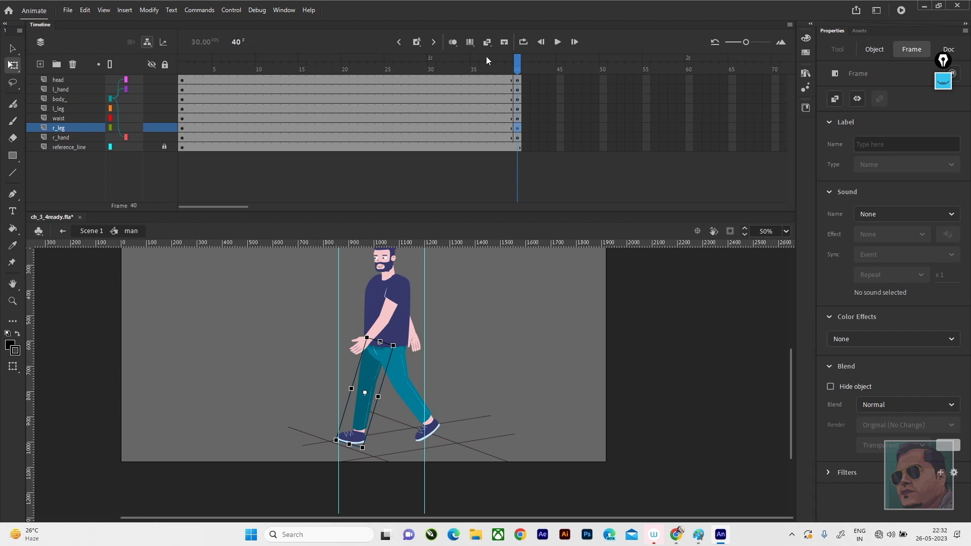
# Insert keyframes at frame 20 on all layers from head to r_hand
pyautogui.moveTo(345, 80); pyautogui.dragTo(344, 133)
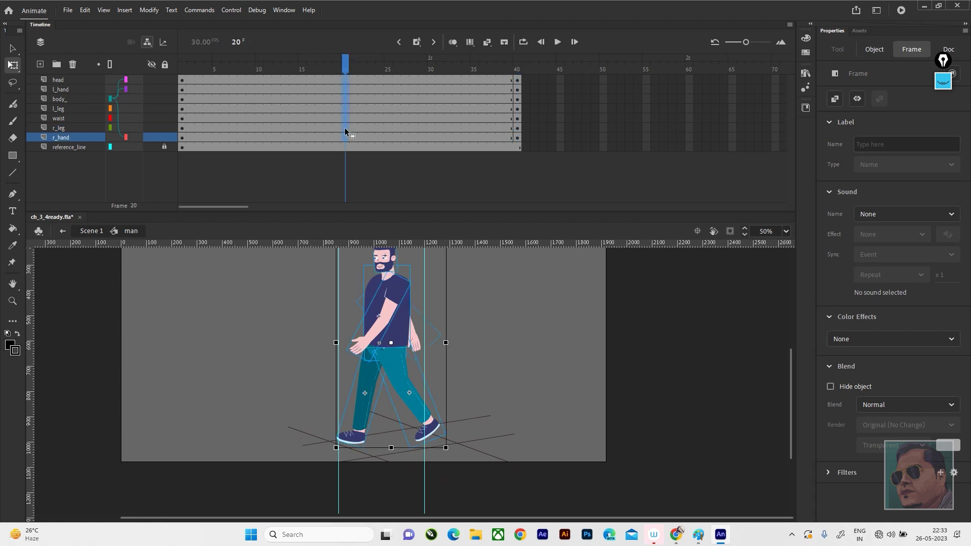
pyautogui.press('F6')
pyautogui.click(509, 308)
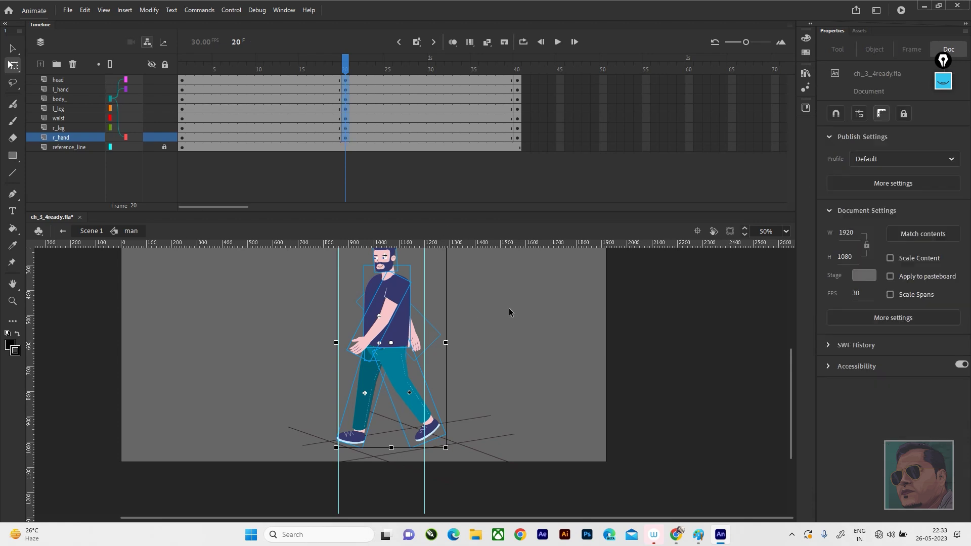
# Insert keyframes at frame 20 on the forarm and shoulder layers inside the l_hand symbol, and return to man
pyautogui.doubleClick(402, 297)
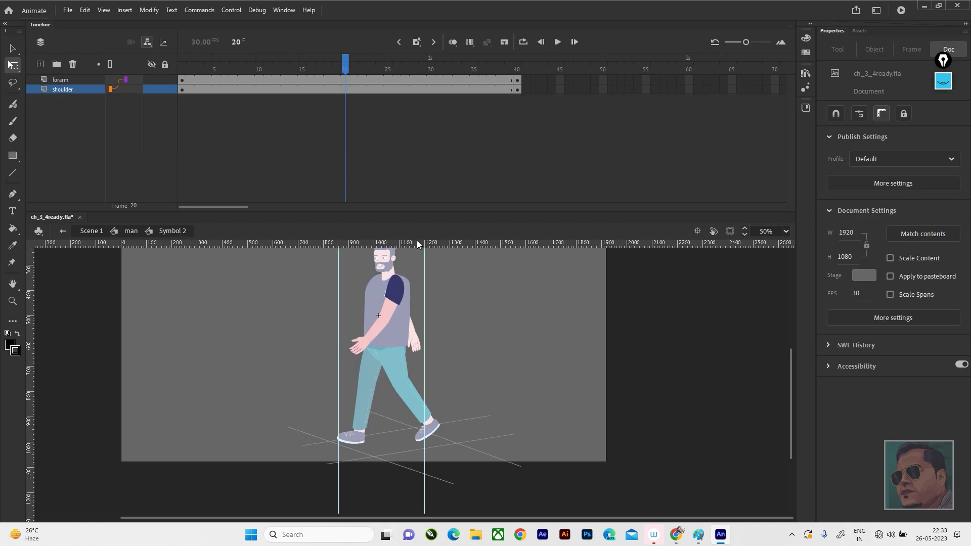
pyautogui.click(345, 81)
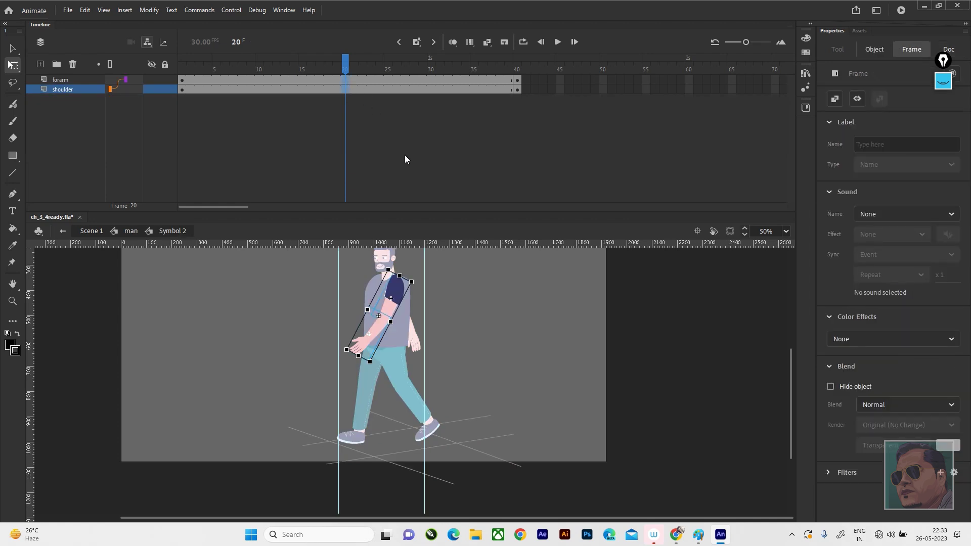
pyautogui.press('F6')
pyautogui.click(131, 232)
# Insert keyframes at frame 20 on Symbol_16 and Symbol_15 inside the r_hand symbol, and return to man
pyautogui.doubleClick(419, 343)
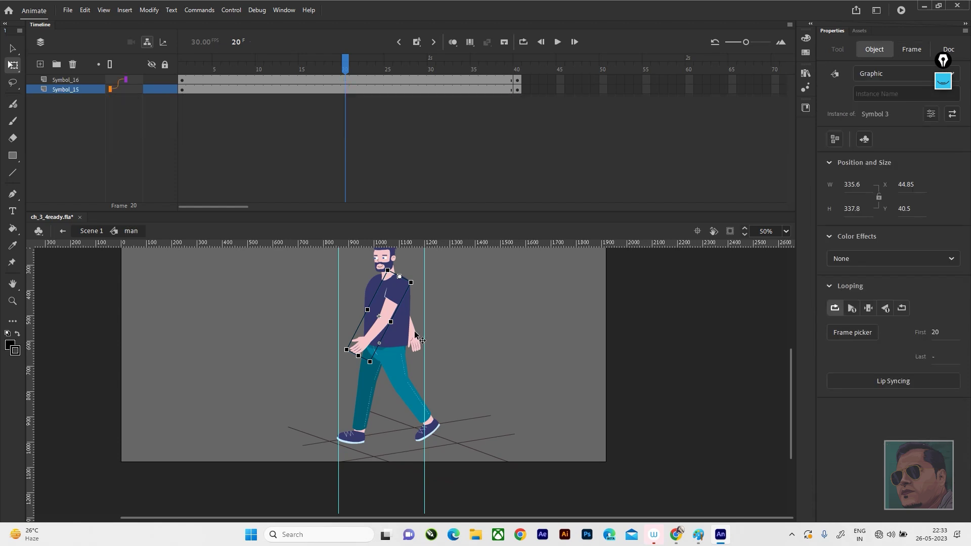
pyautogui.click(345, 81)
pyautogui.click(131, 232)
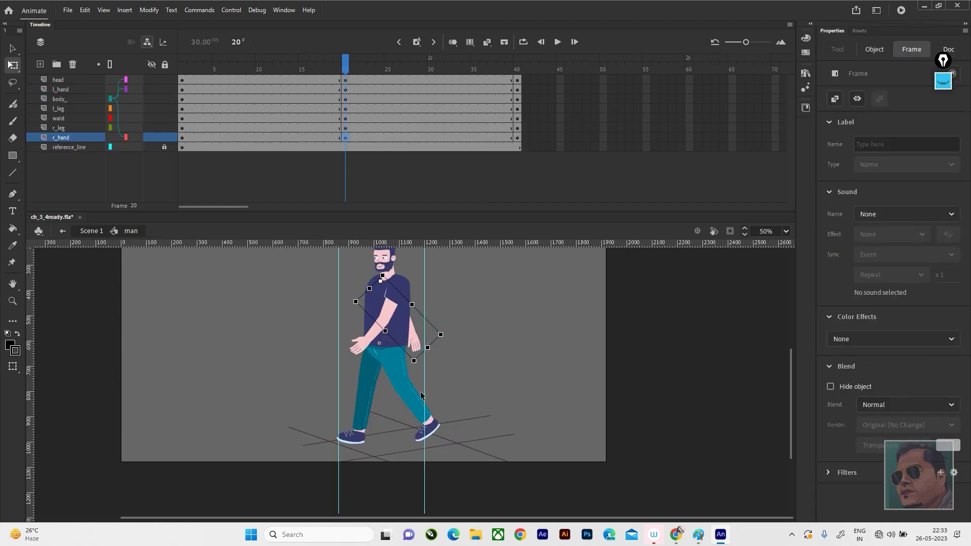
# Insert keyframes at frame 20 on all layers inside the l_leg and r_leg symbols, and return to man
pyautogui.doubleClick(404, 361)
pyautogui.press('F6')
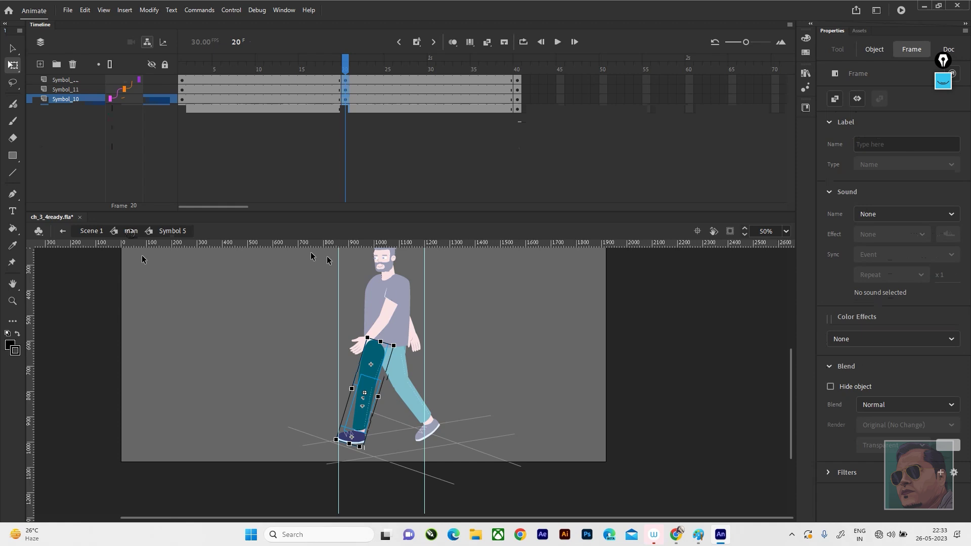
pyautogui.doubleClick(550, 319)
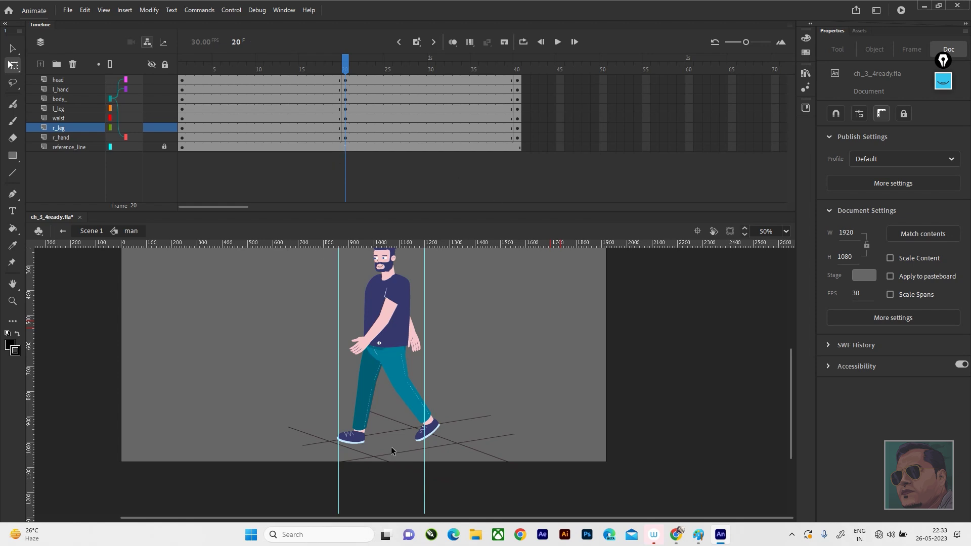
# Examine the pose of the l_hand and r_hand arms relative to the body and guides at frame 20
pyautogui.click(394, 303)
pyautogui.hotkey('ctrl', '=')
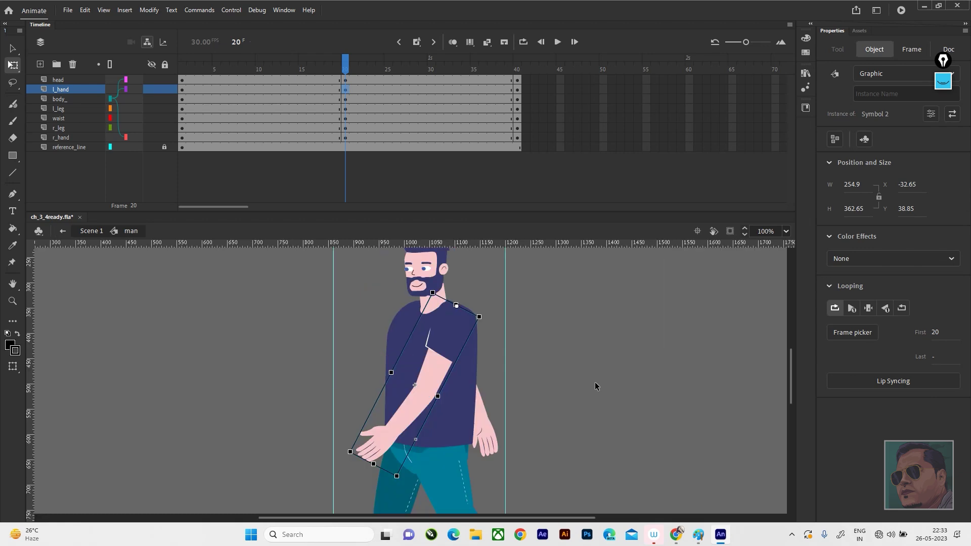
pyautogui.moveTo(537, 355); pyautogui.dragTo(431, 325)
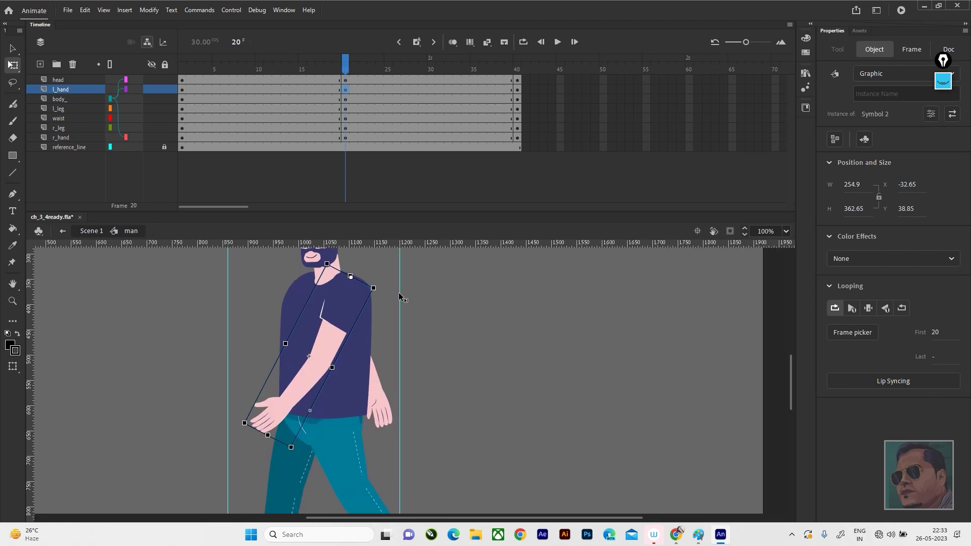
pyautogui.hotkey('ctrl', '-')
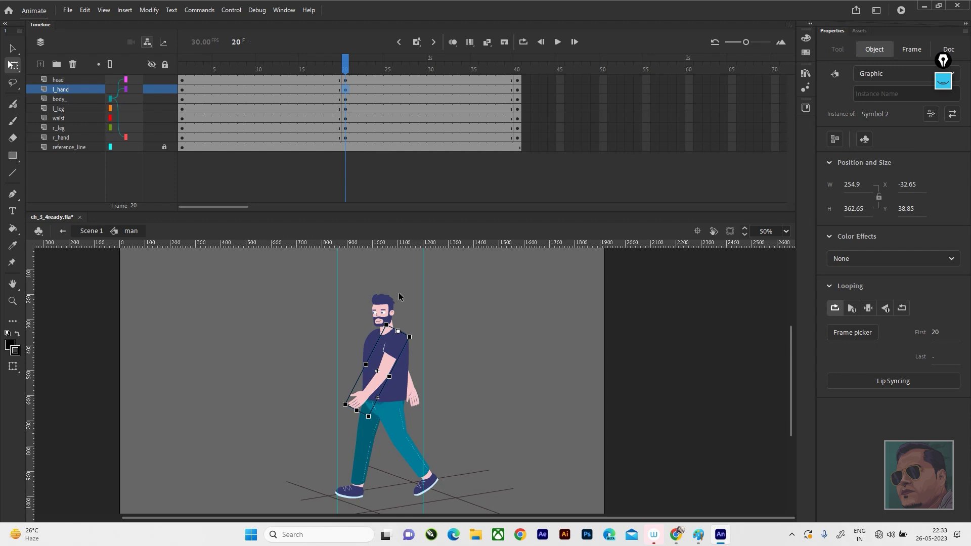
pyautogui.hotkey('ctrl', '=')
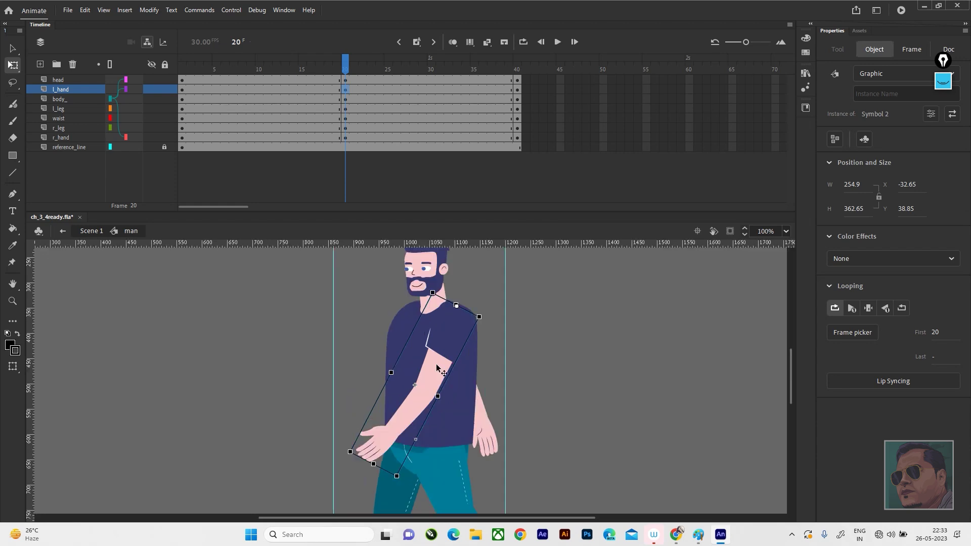
pyautogui.hscroll(3, 441, 354)
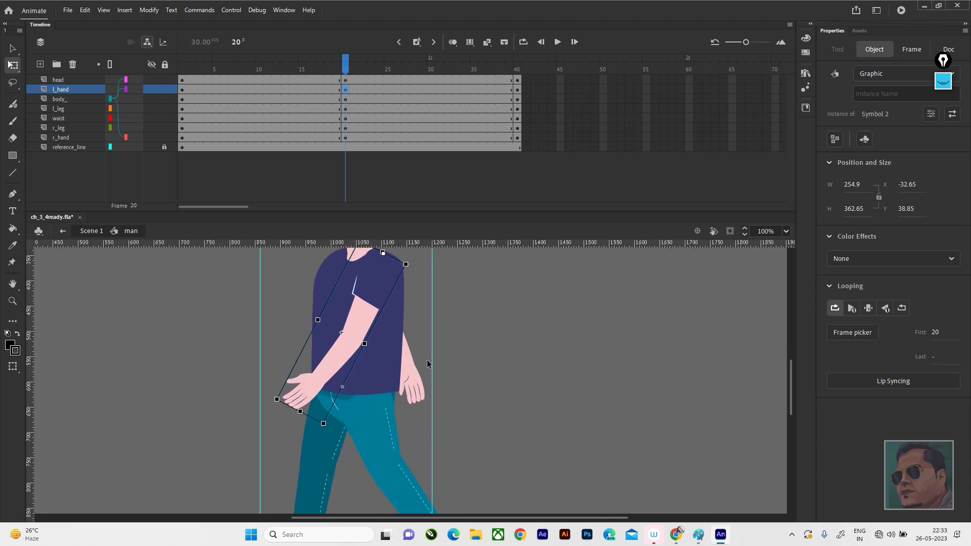
pyautogui.click(418, 386)
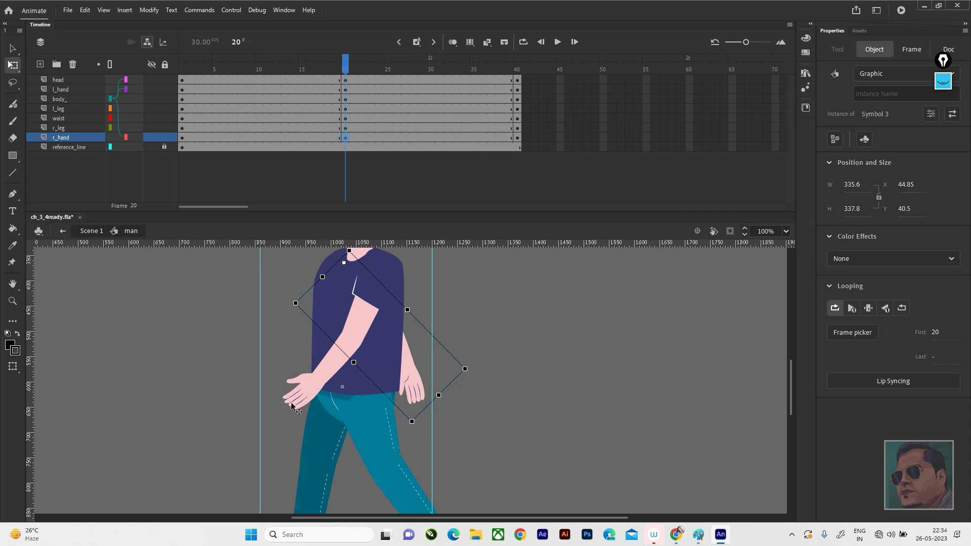
pyautogui.scroll(-5, 430, 442)
pyautogui.scroll(4, 395, 354)
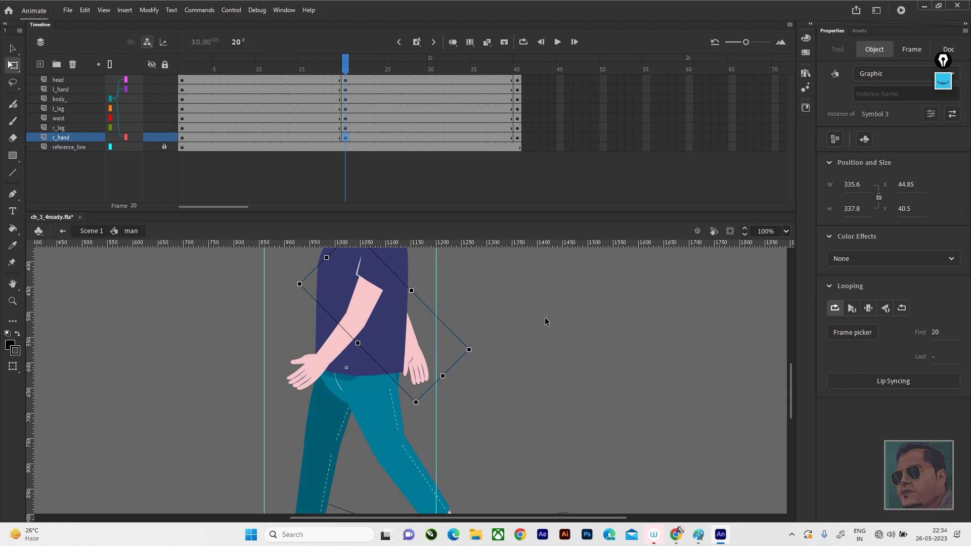
pyautogui.scroll(3, 403, 364)
# Rotate the l_hand arm about its shoulder pivot at frame 20 so it swings behind the body
pyautogui.click(360, 384)
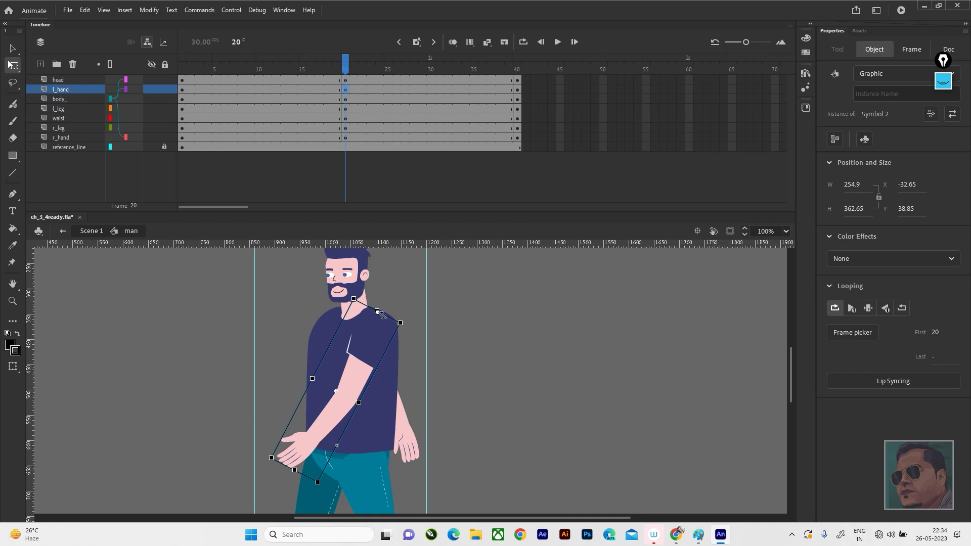
pyautogui.moveTo(451, 369); pyautogui.dragTo(442, 333)
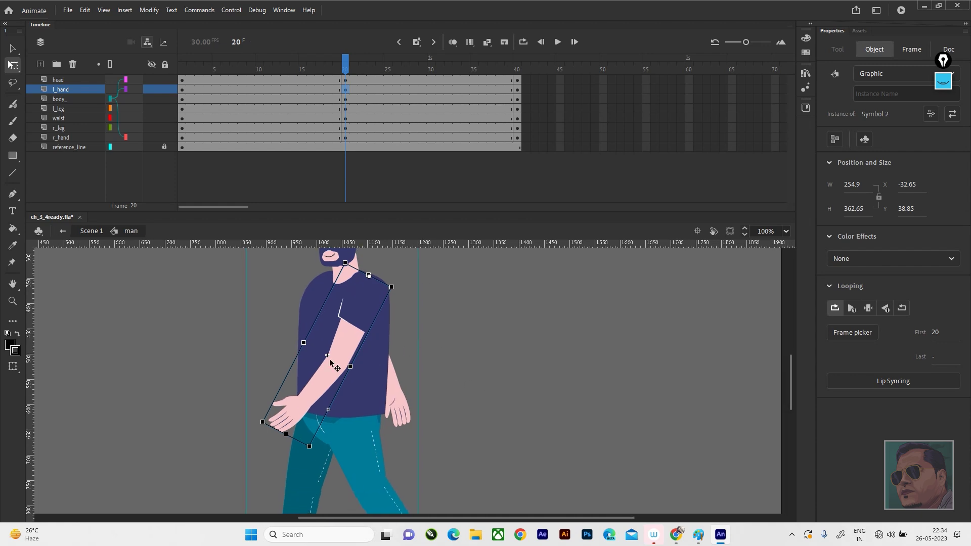
pyautogui.hotkey('ctrl', '-')
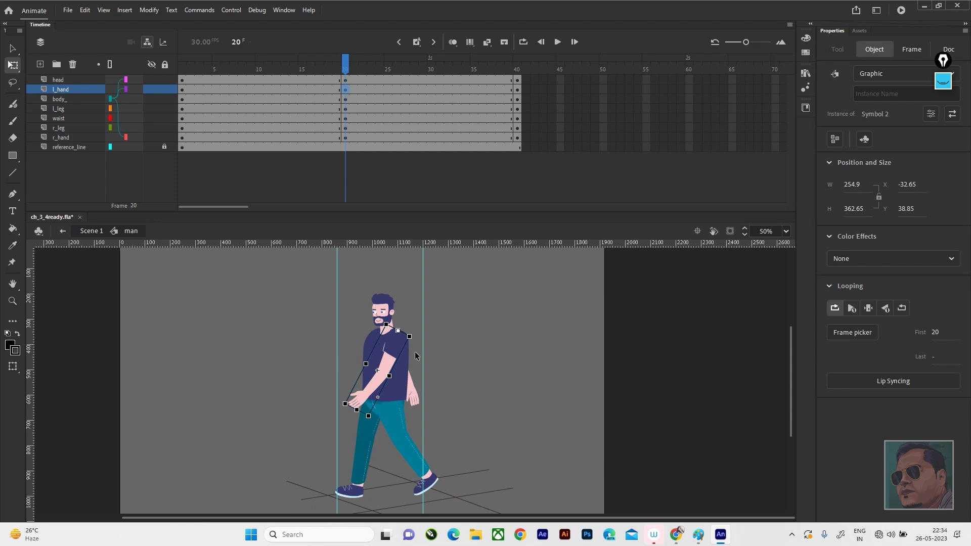
pyautogui.hotkey('ctrl', '=')
pyautogui.moveTo(408, 351); pyautogui.dragTo(355, 328)
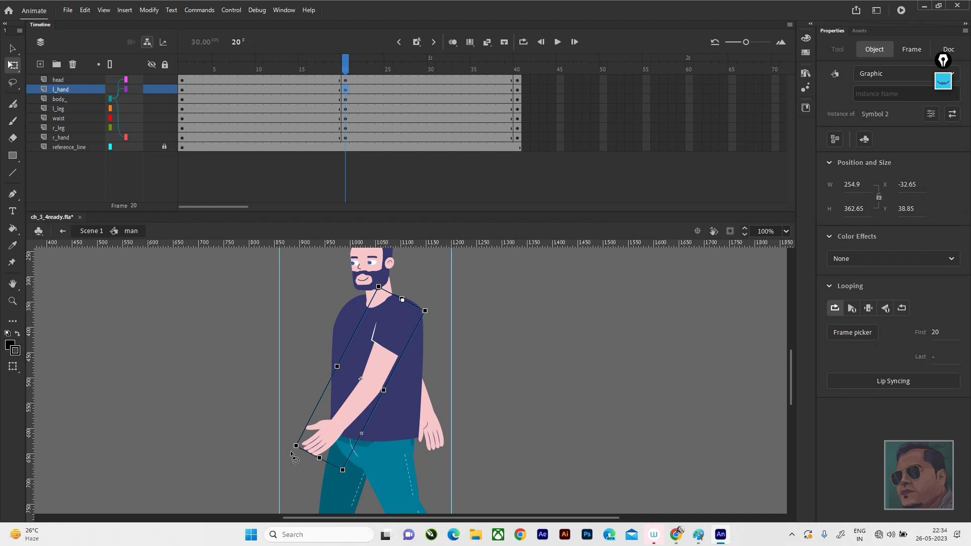
pyautogui.moveTo(293, 453); pyautogui.dragTo(328, 496)
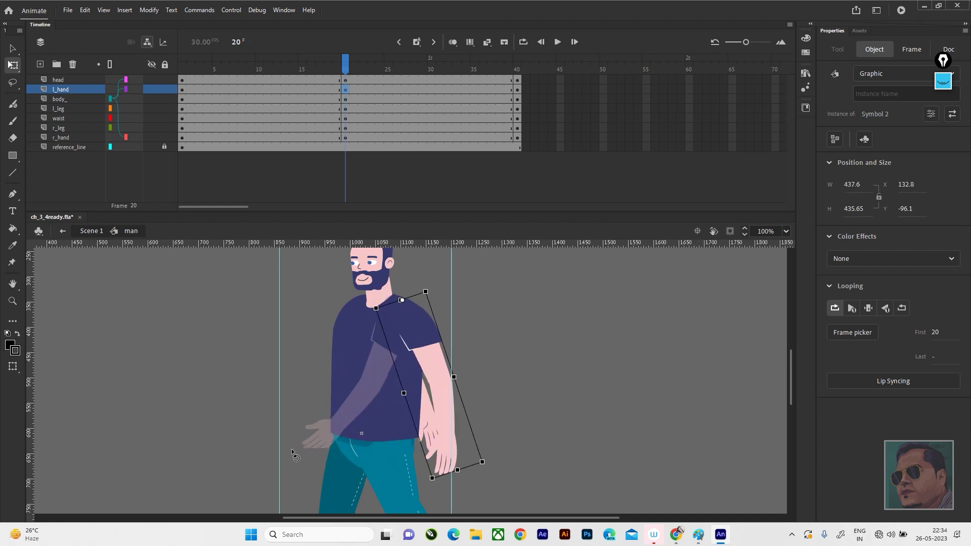
pyautogui.click(505, 420)
# Rotate the r_hand arm about its shoulder pivot at frame 20 so it swings forward in front of the body
pyautogui.click(426, 418)
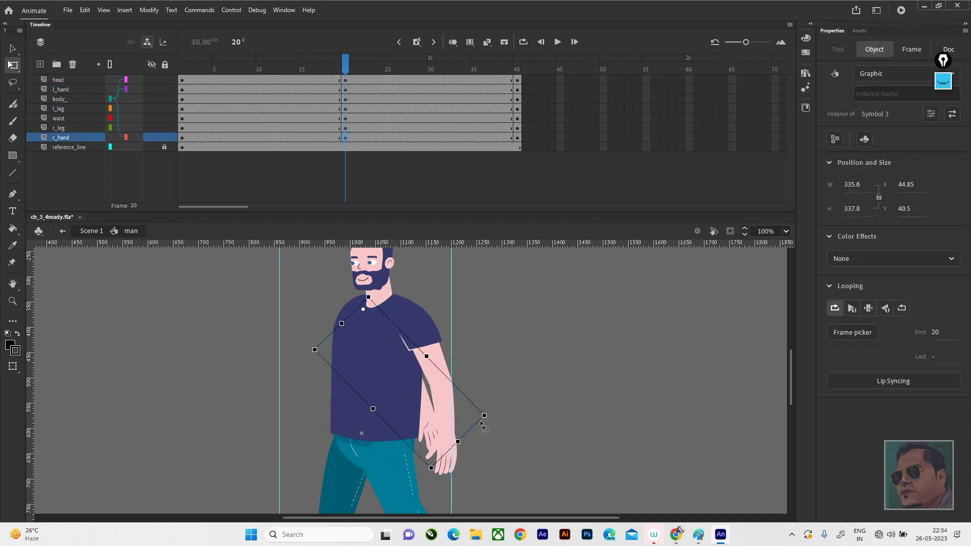
pyautogui.moveTo(495, 419); pyautogui.dragTo(274, 458)
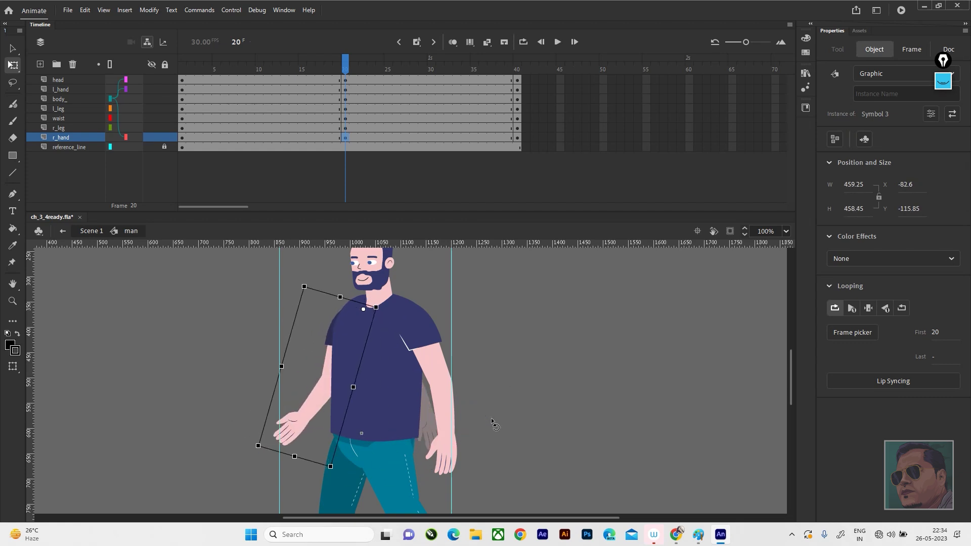
pyautogui.click(547, 404)
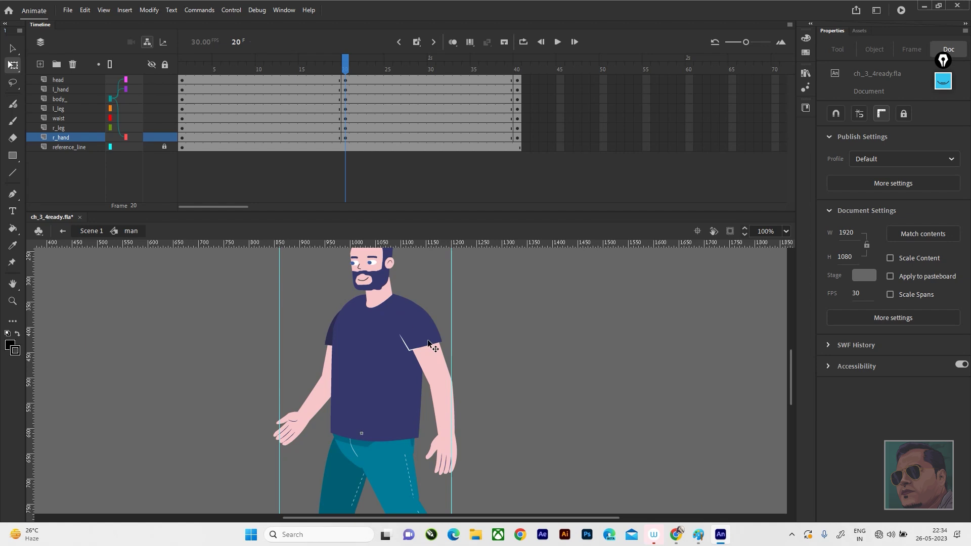
# Open the l_hand symbol to inspect its forarm and shoulder keyframes at frame 20, and return to man
pyautogui.click(443, 399)
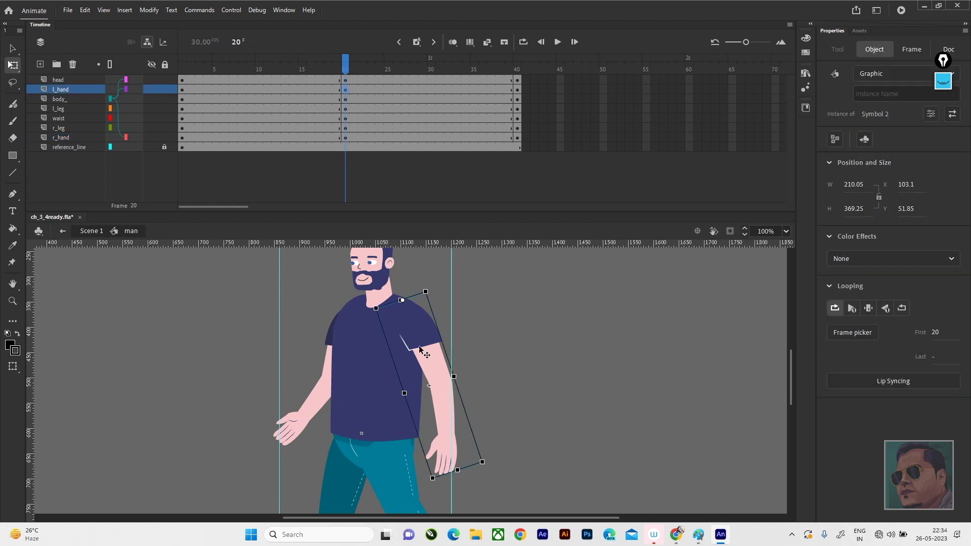
pyautogui.doubleClick(445, 404)
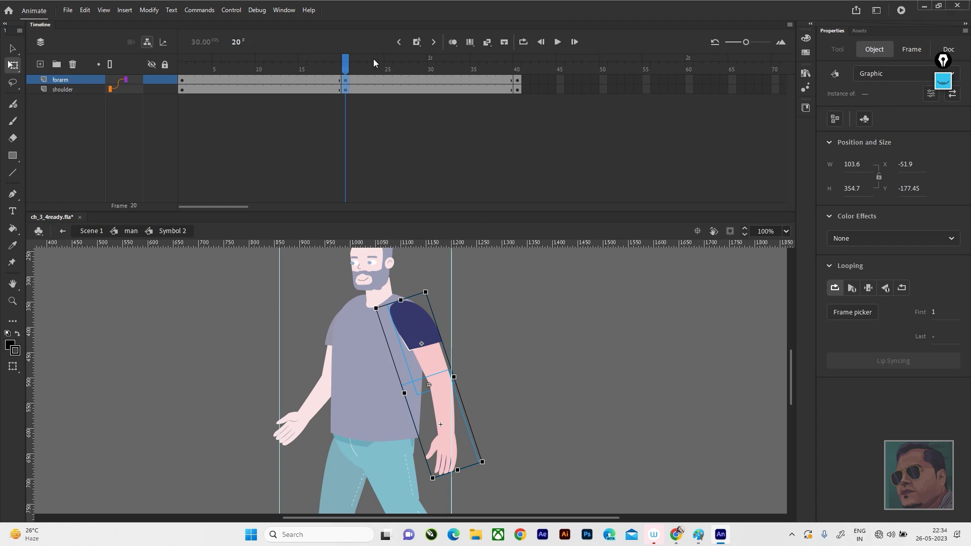
pyautogui.click(128, 232)
pyautogui.click(521, 354)
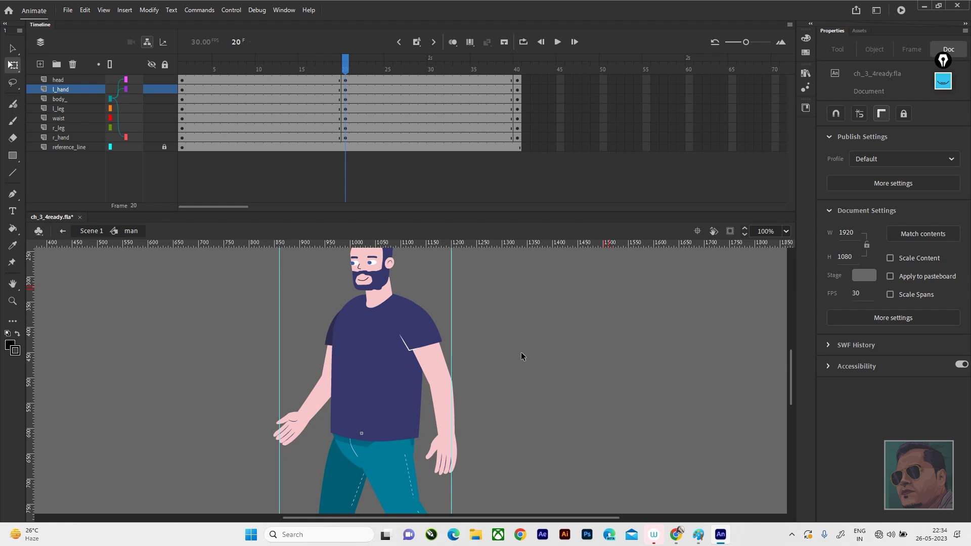
pyautogui.scroll(-5, 512, 405)
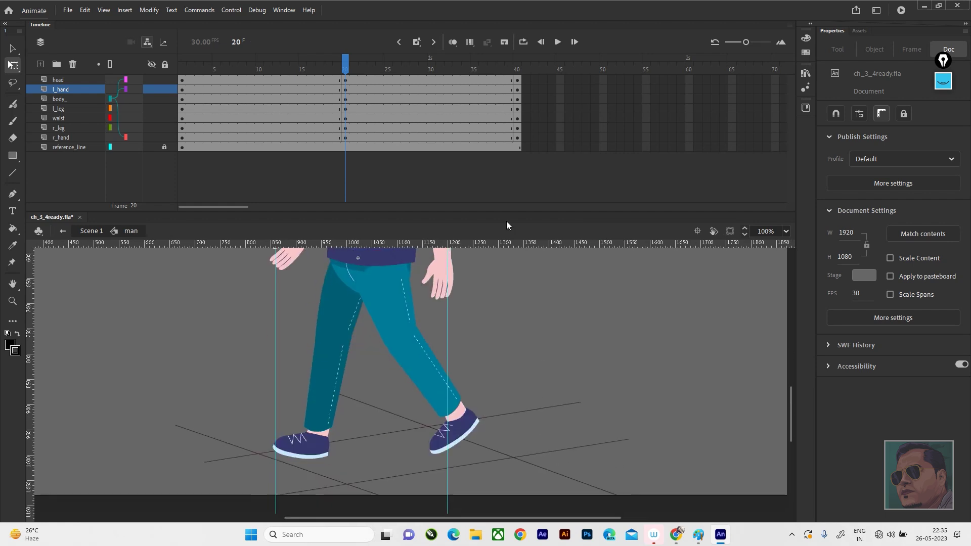
# At frame 20, rotate l_leg forward and r_leg backward about their hip pivots so the legs swap positions
pyautogui.click(392, 308)
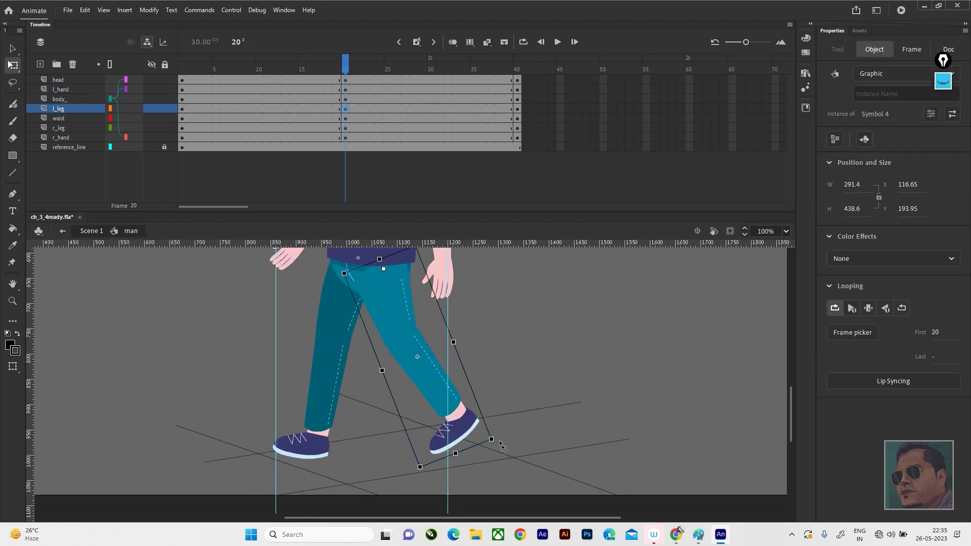
pyautogui.moveTo(499, 441); pyautogui.dragTo(284, 439)
pyautogui.click(494, 397)
pyautogui.click(327, 285)
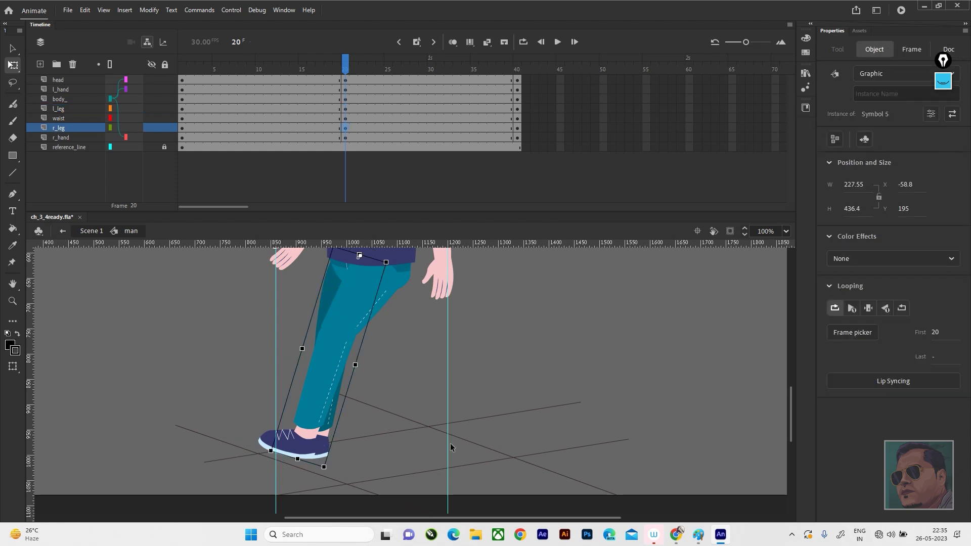
pyautogui.moveTo(334, 475); pyautogui.dragTo(488, 436)
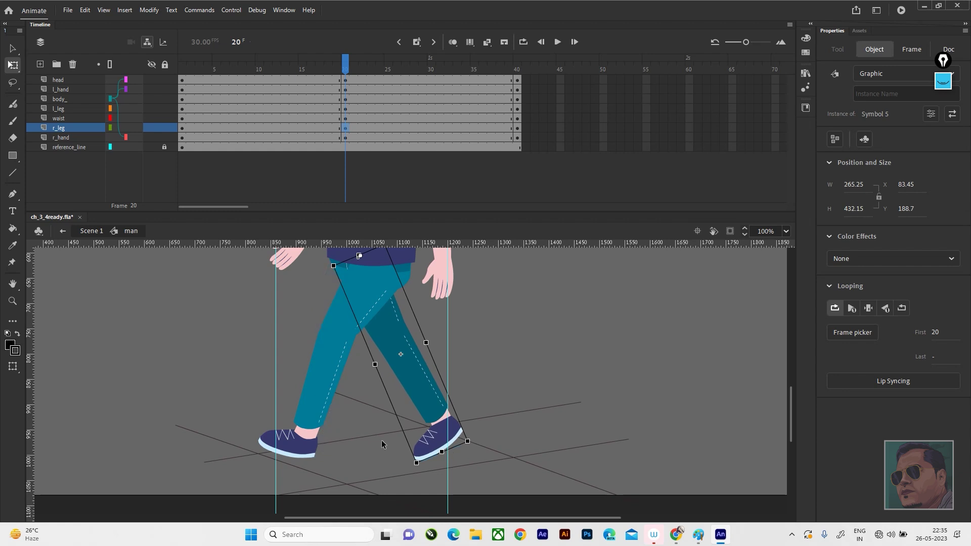
# Compare the leg pose with frame 18, and rotate l_leg slightly back at frame 20 so its front shoe matches the earlier foot placement
pyautogui.click(318, 441)
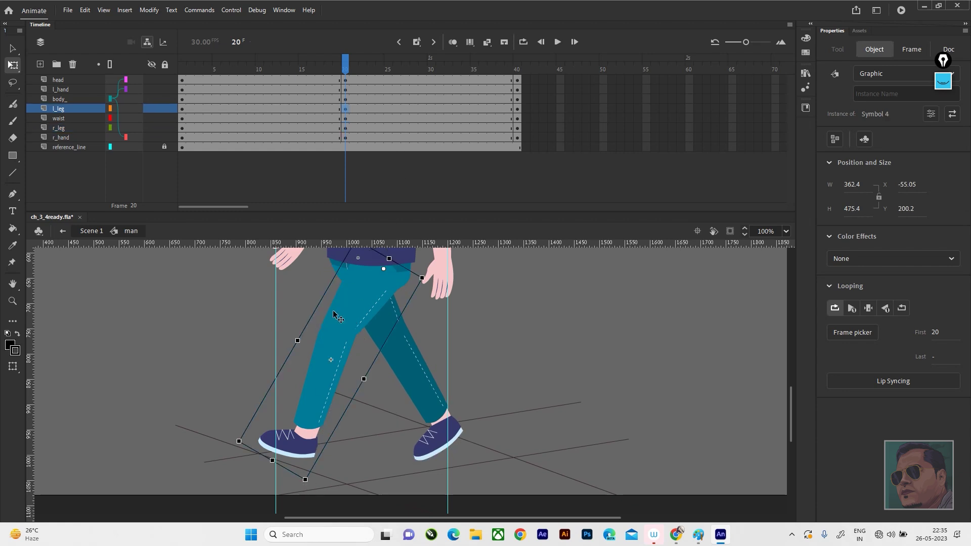
pyautogui.moveTo(346, 70); pyautogui.dragTo(328, 70)
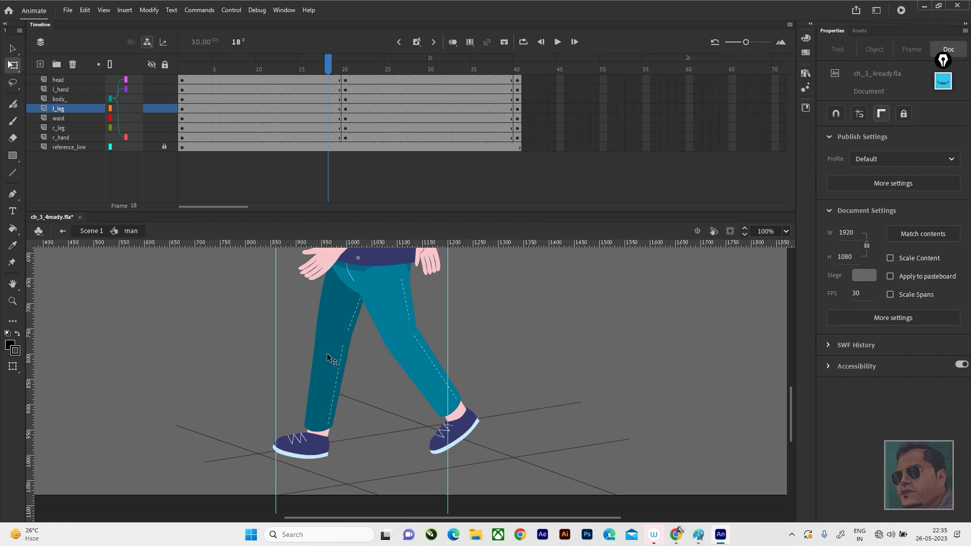
pyautogui.click(345, 108)
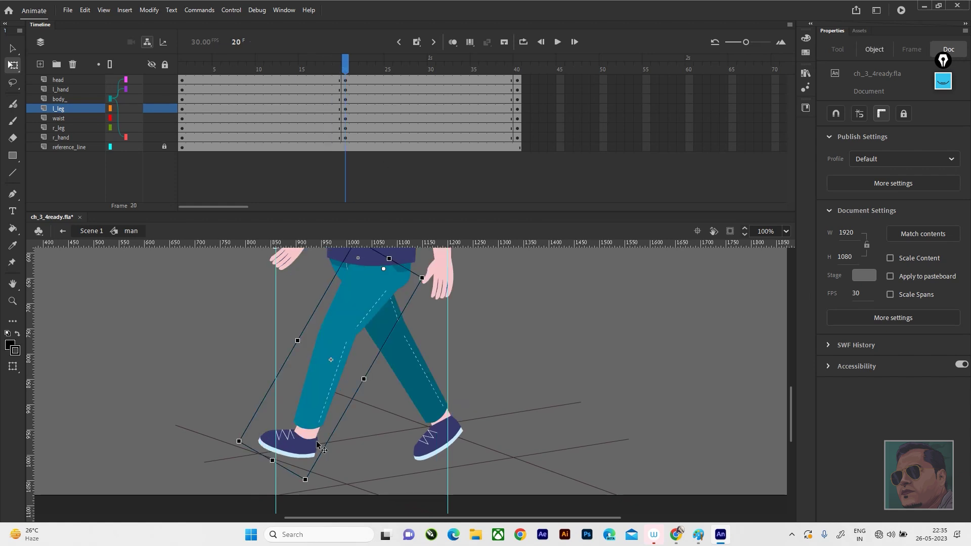
pyautogui.click(301, 418)
pyautogui.moveTo(305, 484); pyautogui.dragTo(319, 490)
# Move the vertical guide by the rear foot to the heel of the raised l_leg shoe at frame 19
pyautogui.click(347, 66)
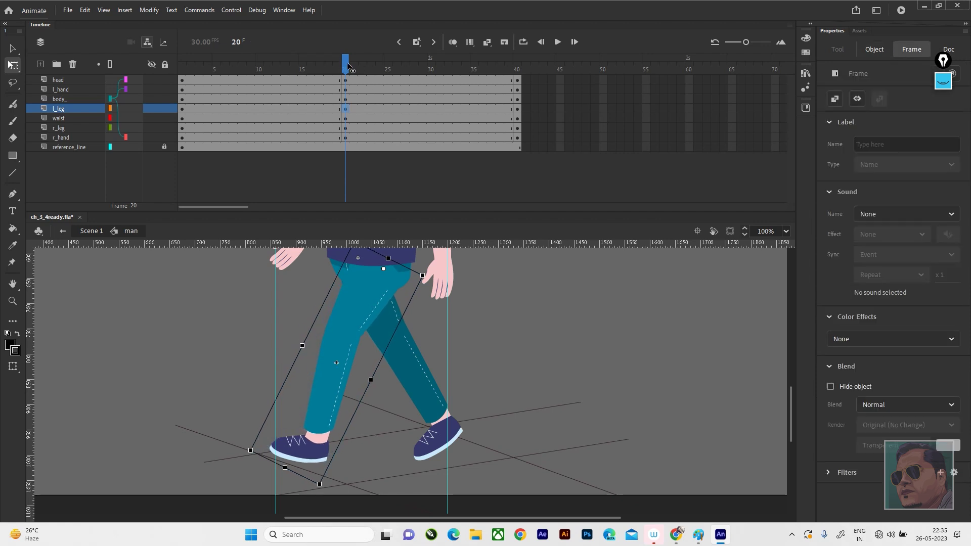
pyautogui.moveTo(347, 66); pyautogui.dragTo(337, 66)
pyautogui.click(417, 388)
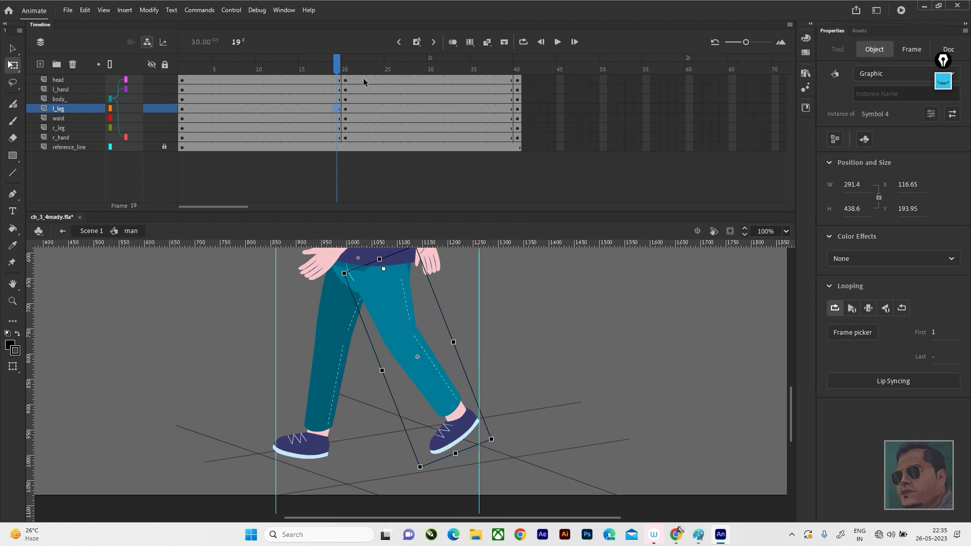
# Select the r_leg instance at frame 20 to adjust its rotation against the rear guide
pyautogui.click(345, 66)
pyautogui.click(426, 399)
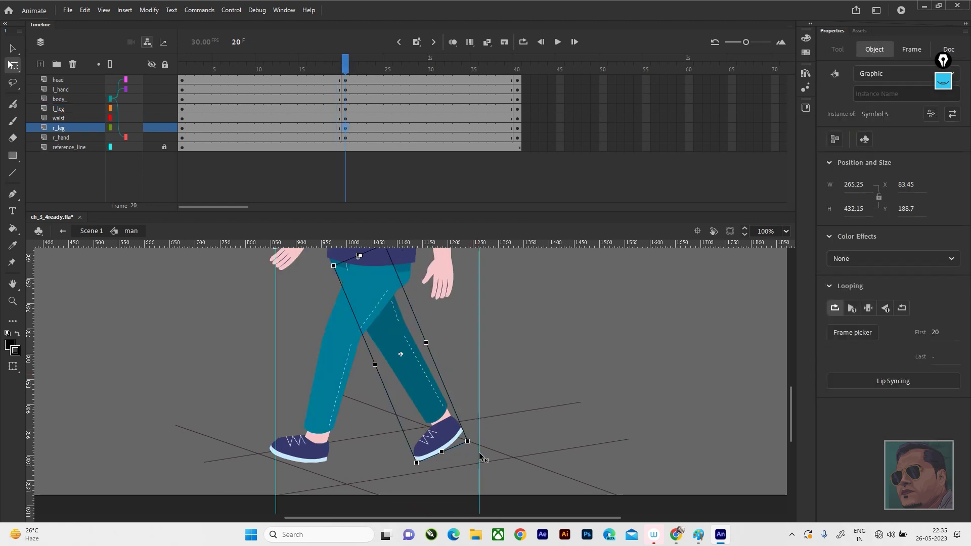
# Rotate the r_leg instance at frame 20 backward until its shoe meets the rear vertical guide, and preview the poses
pyautogui.moveTo(474, 446); pyautogui.dragTo(476, 446)
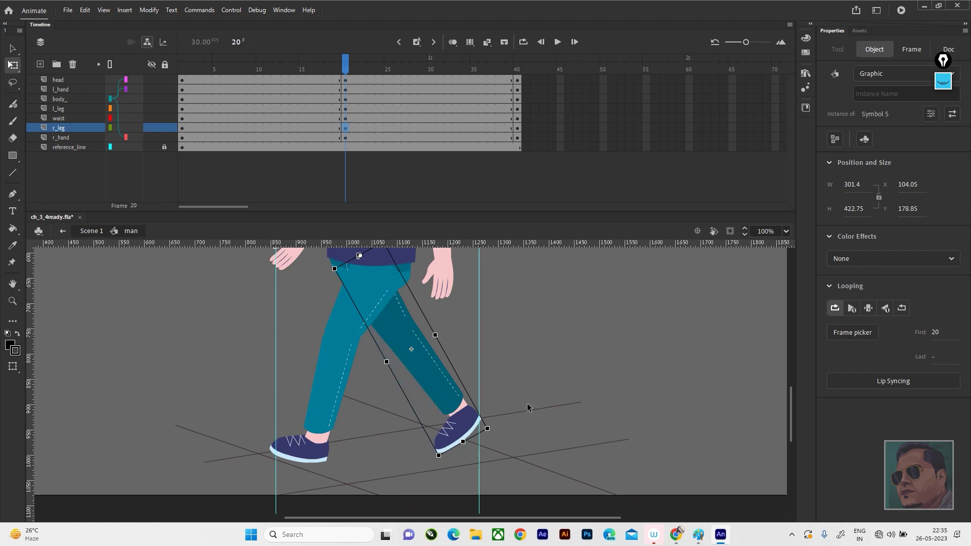
pyautogui.click(529, 325)
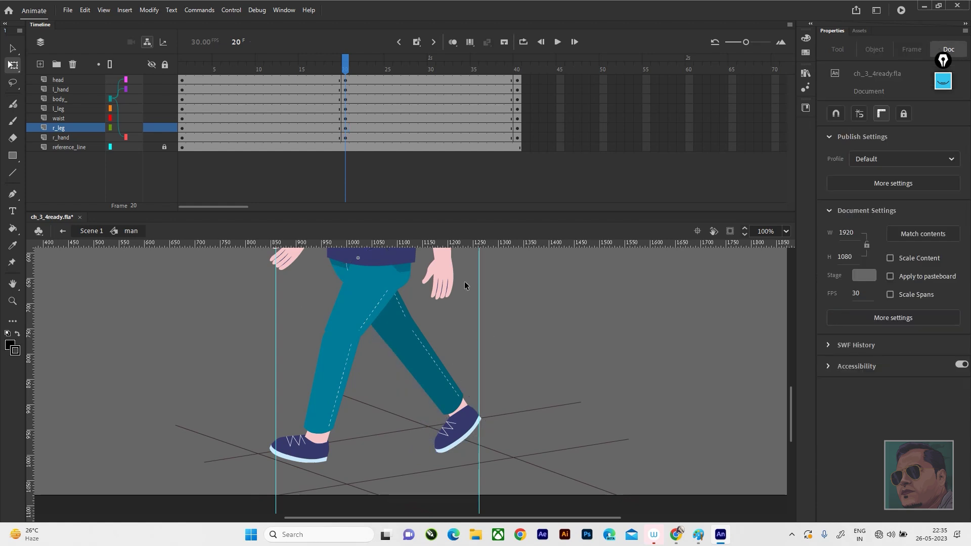
pyautogui.hotkey('ctrl', '-')
pyautogui.scroll(2, 471, 303)
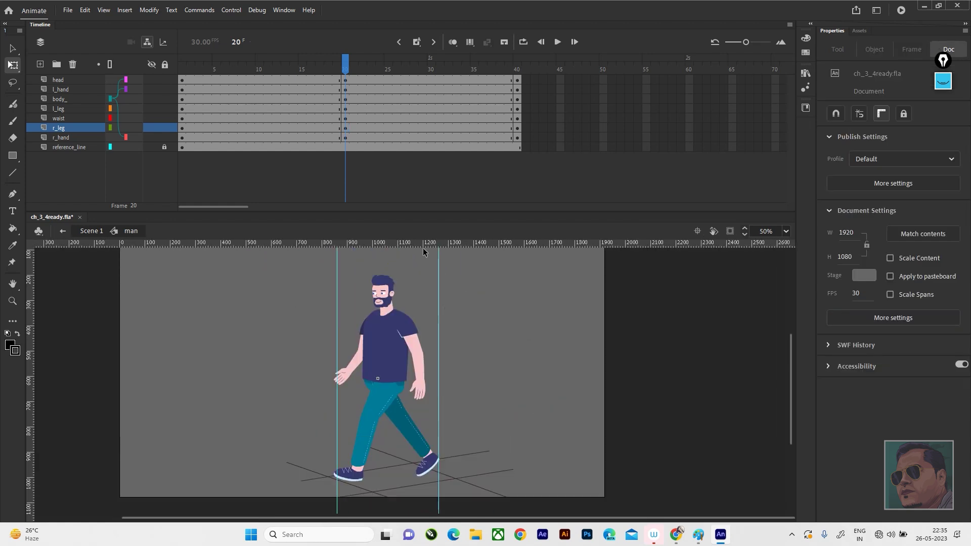
pyautogui.press('Return')
pyautogui.press('Return')
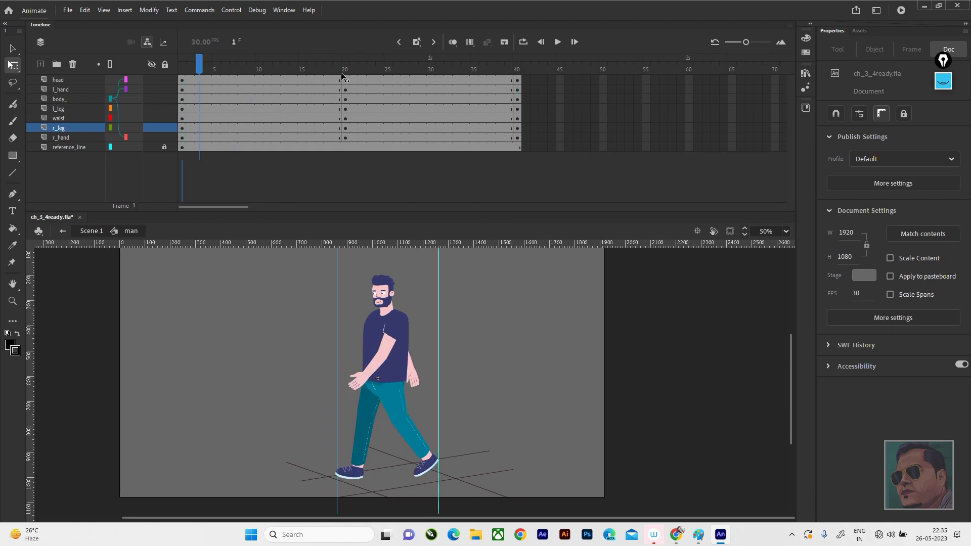
# Create classic tweens on all layers from head to r_hand, across both keyframe spans before and after frame 20
pyautogui.click(342, 75)
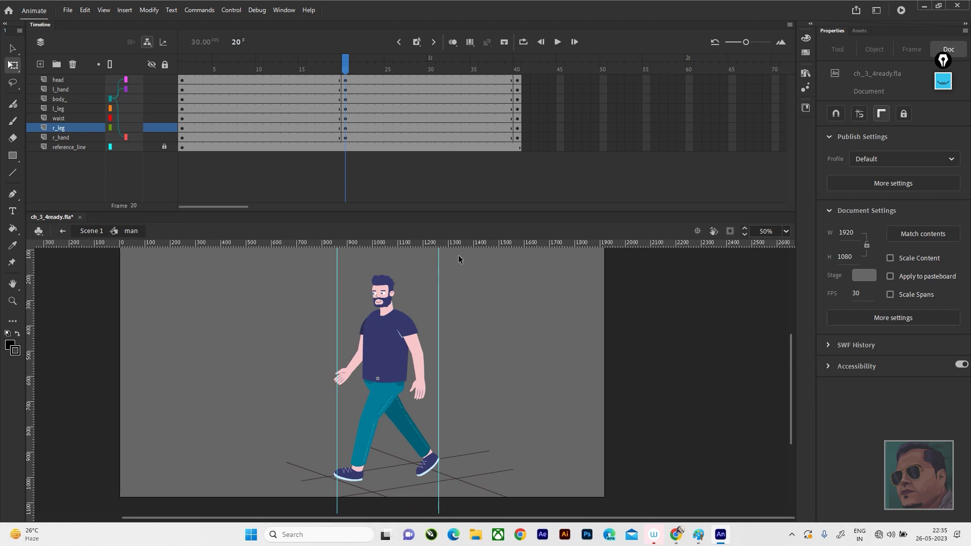
pyautogui.moveTo(216, 79); pyautogui.dragTo(406, 136)
pyautogui.rightClick(396, 139)
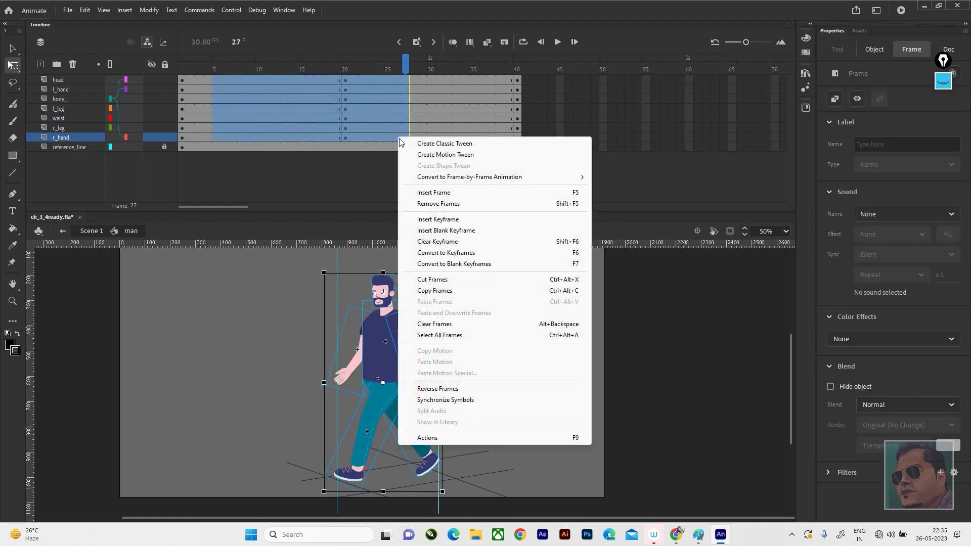
pyautogui.click(448, 145)
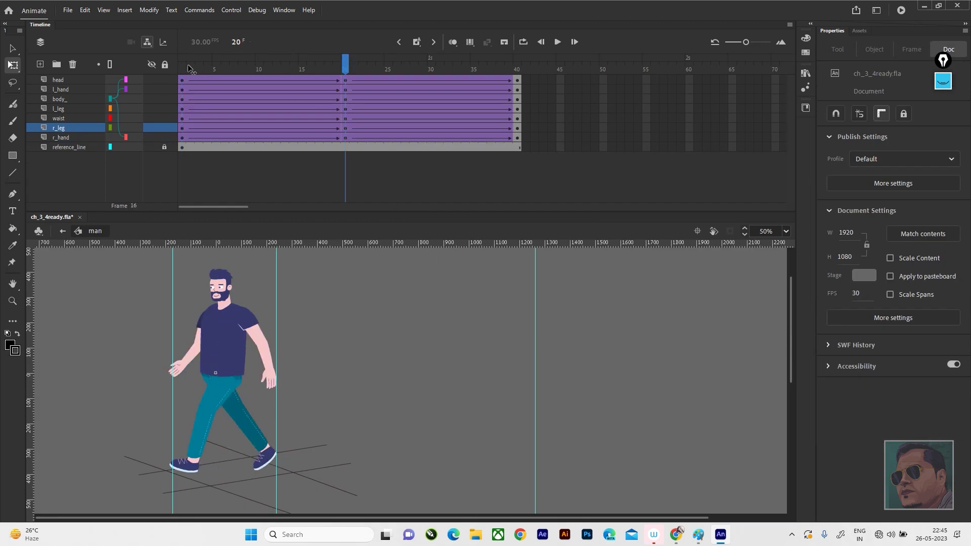
# Hide the layer parenting view and play back the tweened walk from frame 1, scrubbing to frame 10 to check the passing pose
pyautogui.click(188, 67)
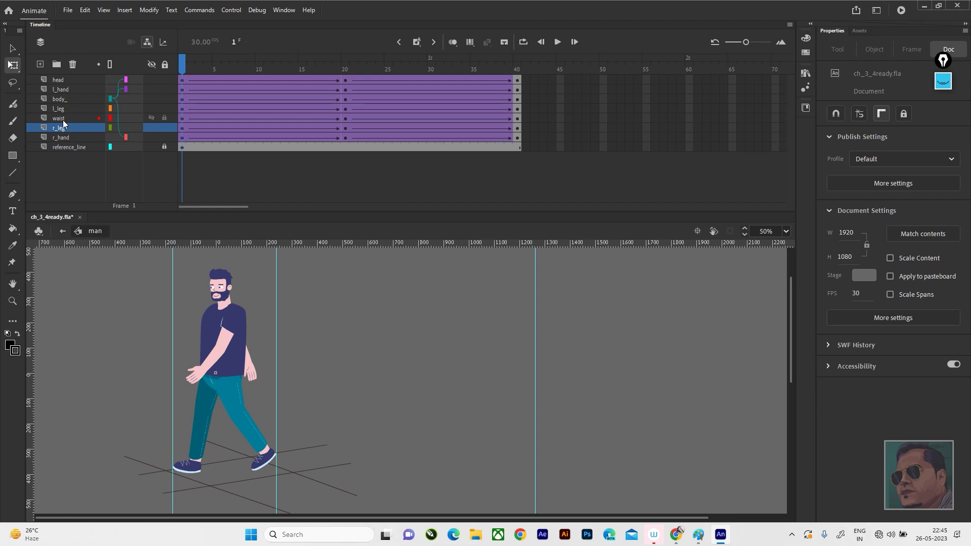
pyautogui.click(148, 43)
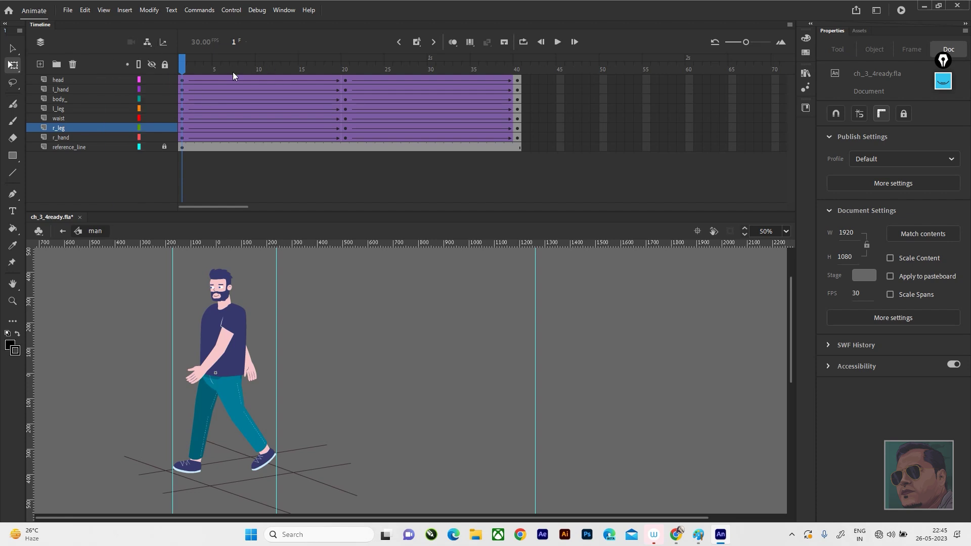
pyautogui.press('Return')
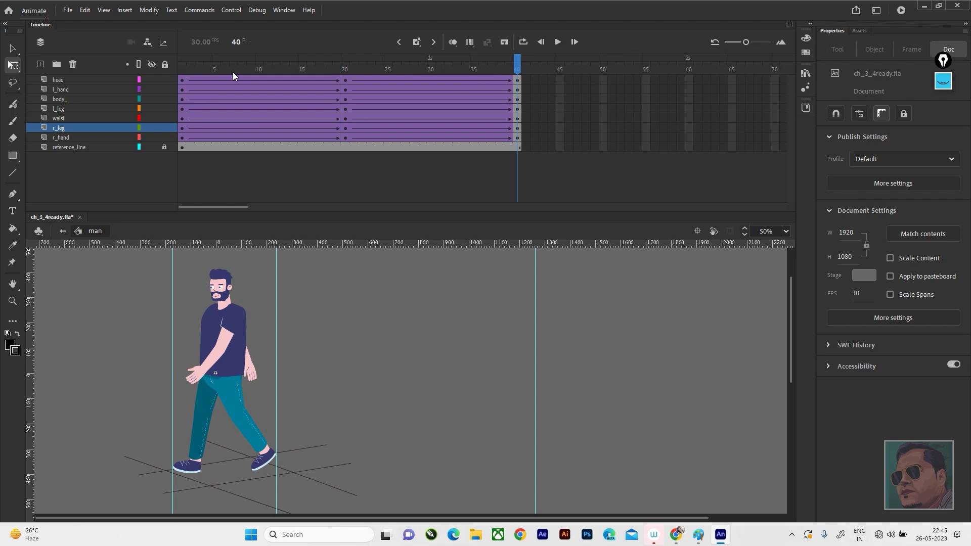
pyautogui.press('Return')
pyautogui.press('Return')
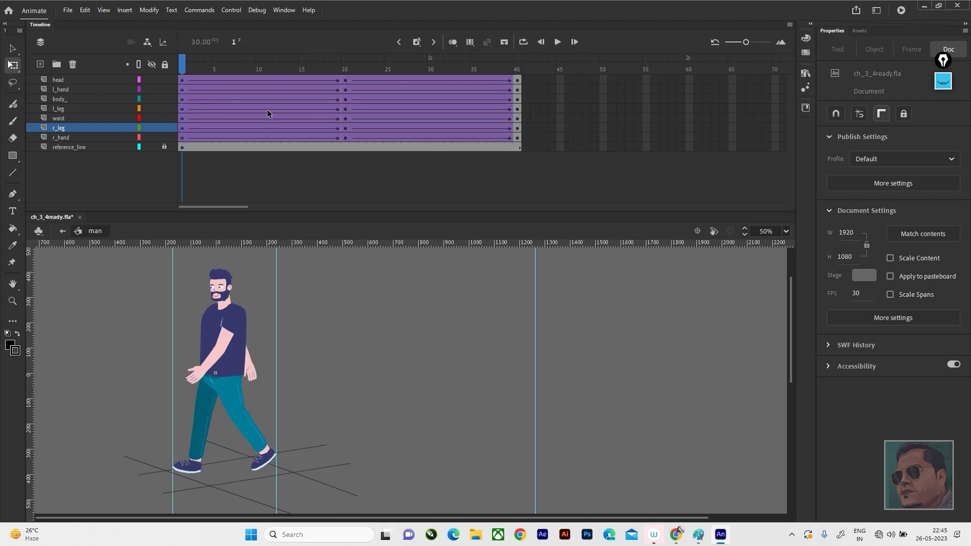
pyautogui.moveTo(189, 67); pyautogui.dragTo(260, 68)
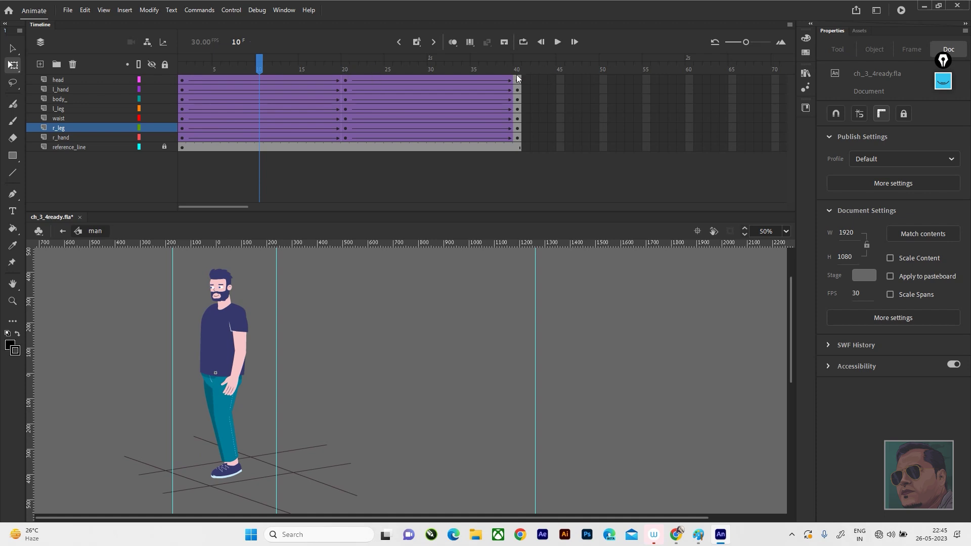
pyautogui.press('Return')
pyautogui.hotkey('shift', ',')
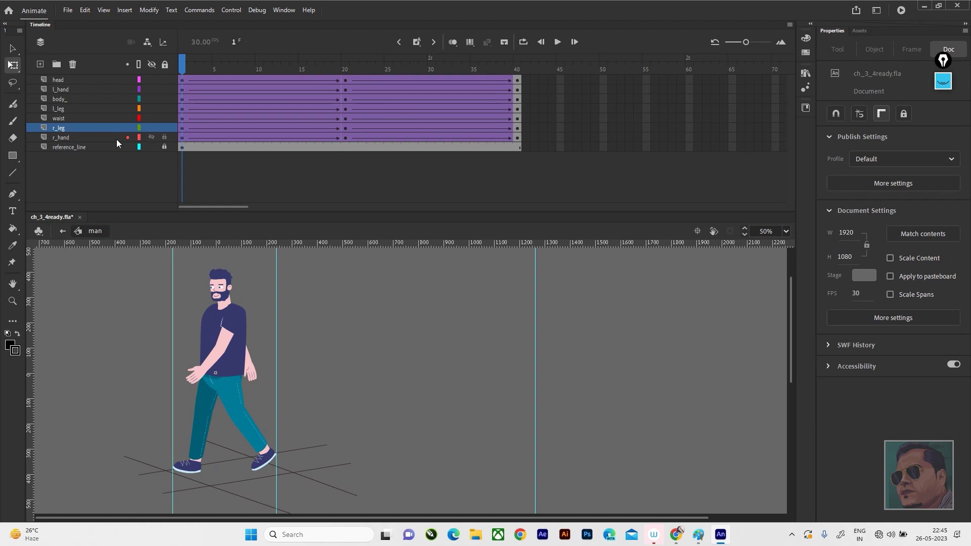
# Compare the character's feet with a sketch of a raised shoe in Paint, and return to Animate
pyautogui.hotkey('ctrl', '1')
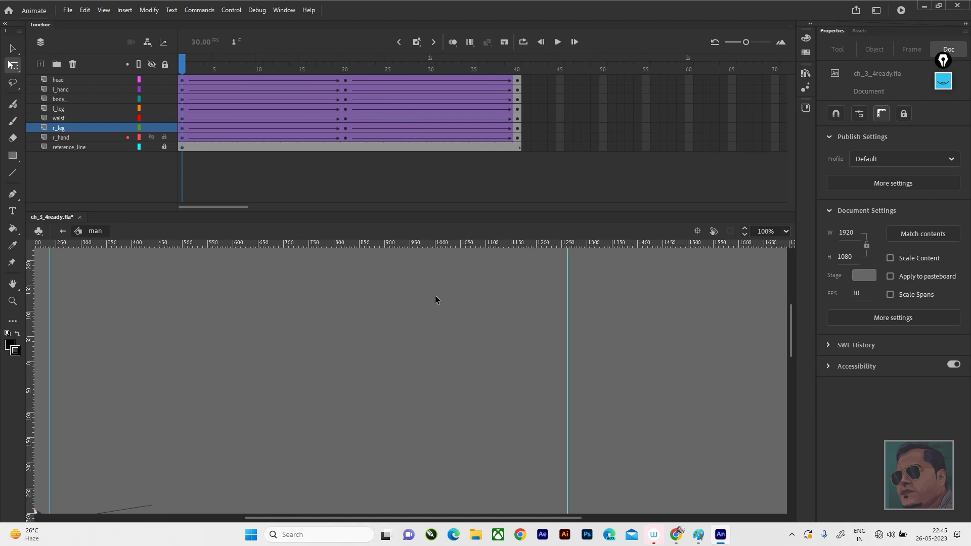
pyautogui.moveTo(171, 390); pyautogui.dragTo(596, 278)
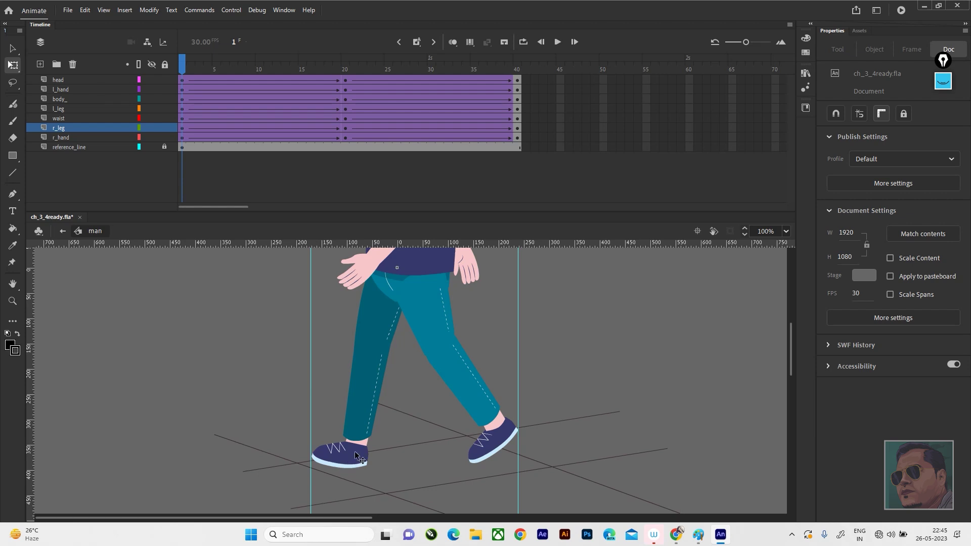
pyautogui.hotkey('ctrl', '=')
pyautogui.scroll(-2, 352, 389)
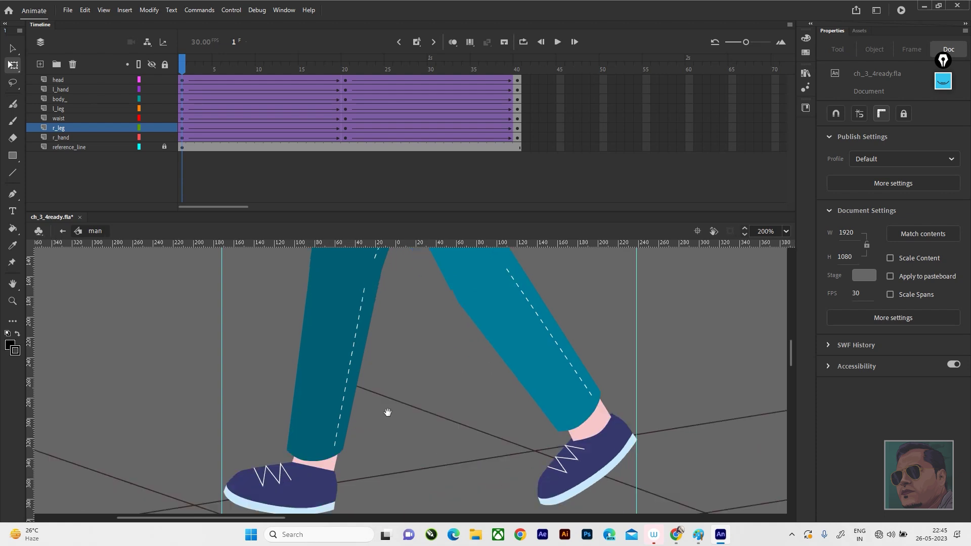
pyautogui.click(699, 535)
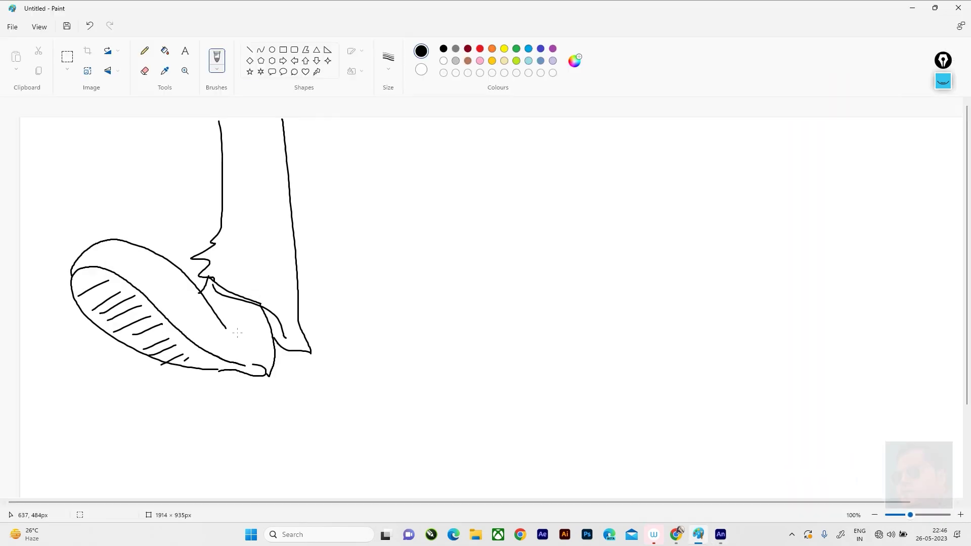
pyautogui.click(913, 8)
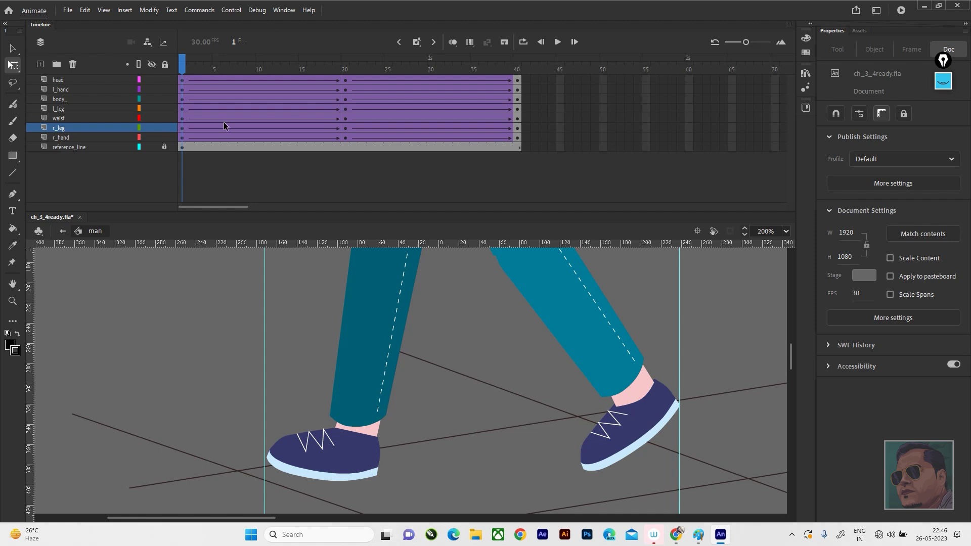
# Open the front shoe's symbol, Symbol 12, for editing inside the leg's Symbol 5
pyautogui.click(346, 459)
pyautogui.doubleClick(345, 455)
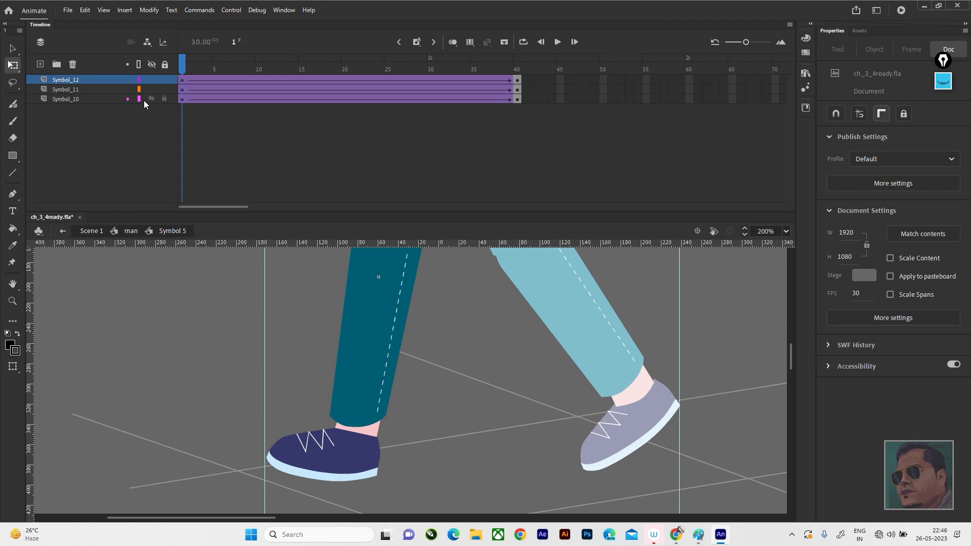
pyautogui.click(343, 458)
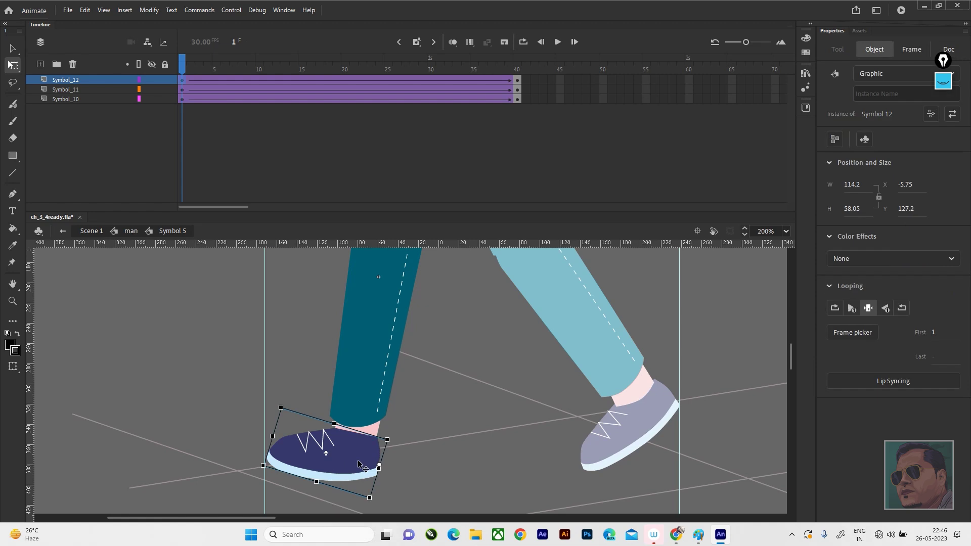
pyautogui.doubleClick(347, 460)
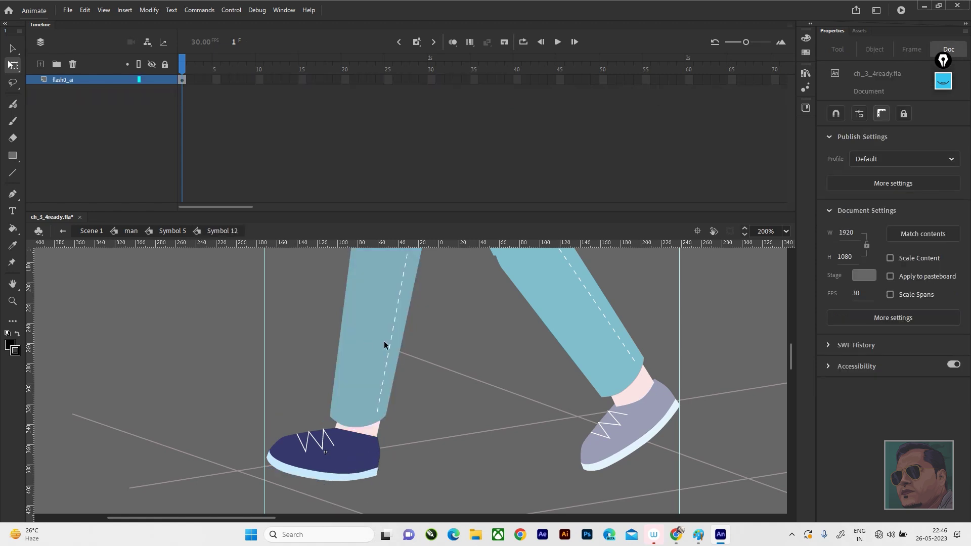
pyautogui.keyDown('ctrl'); pyautogui.scroll(2, 370, 336); pyautogui.keyUp('ctrl')
pyautogui.scroll(-3, 371, 443)
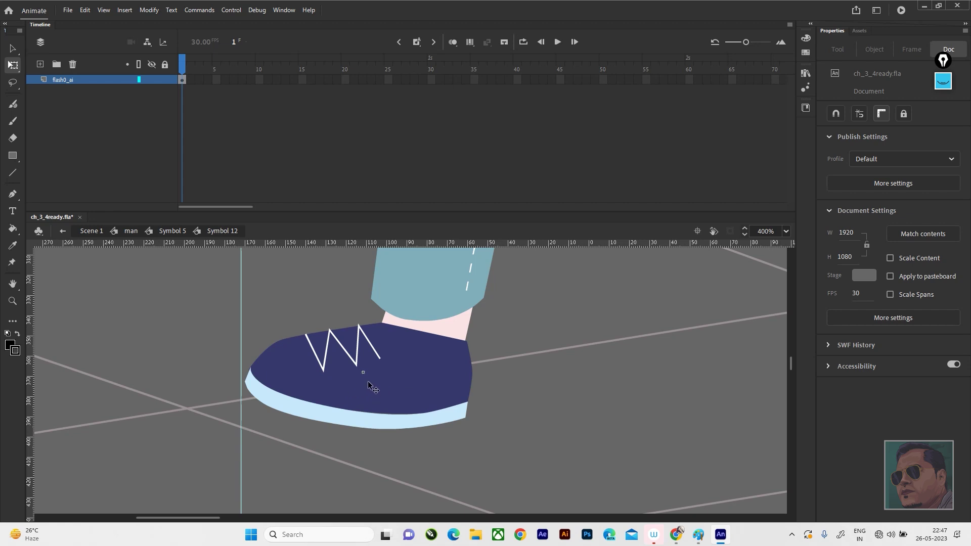
# Duplicate the shoe group into the empty space beside the original and break the copy apart into editable shapes
pyautogui.moveTo(297, 308); pyautogui.dragTo(208, 290)
pyautogui.moveTo(128, 303)
pyautogui.mouseDown()
pyautogui.moveTo(378, 388)
pyautogui.moveTo(128, 305)
pyautogui.mouseUp()
pyautogui.moveTo(478, 426); pyautogui.dragTo(390, 405)
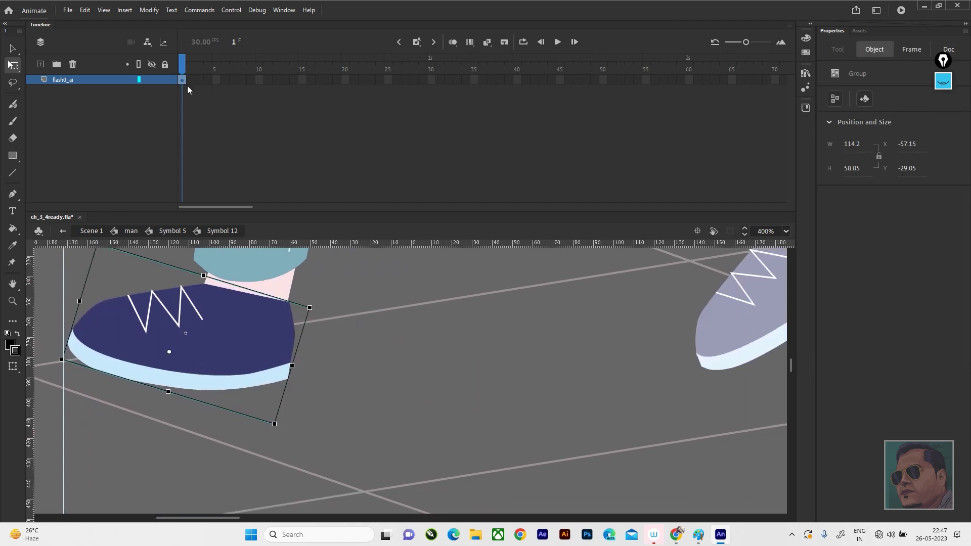
pyautogui.keyDown('alt'); pyautogui.moveTo(221, 357); pyautogui.dragTo(456, 357); pyautogui.keyUp('alt')
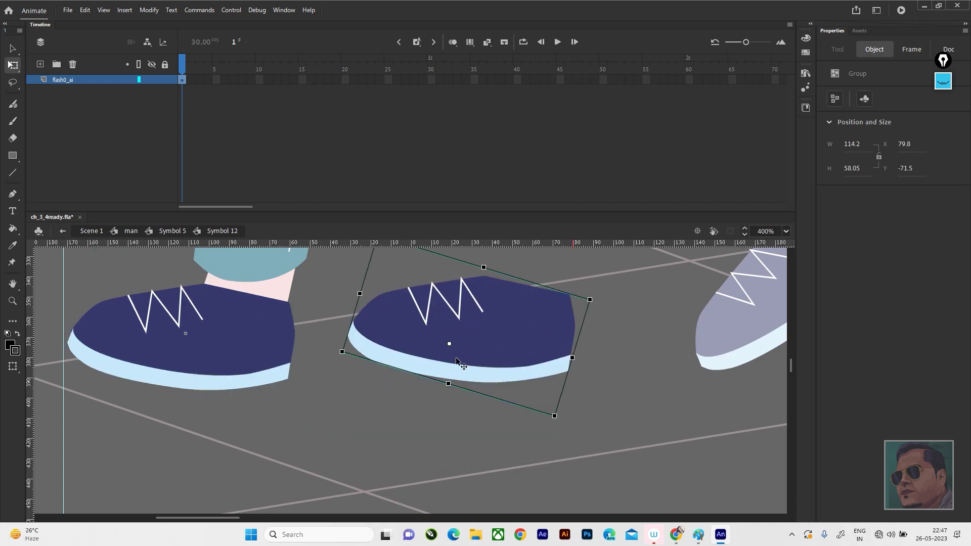
pyautogui.hotkey('ctrl', '=')
pyautogui.moveTo(413, 407)
pyautogui.mouseDown()
pyautogui.moveTo(399, 384)
pyautogui.moveTo(403, 392)
pyautogui.mouseUp()
pyautogui.hotkey('ctrl', '-')
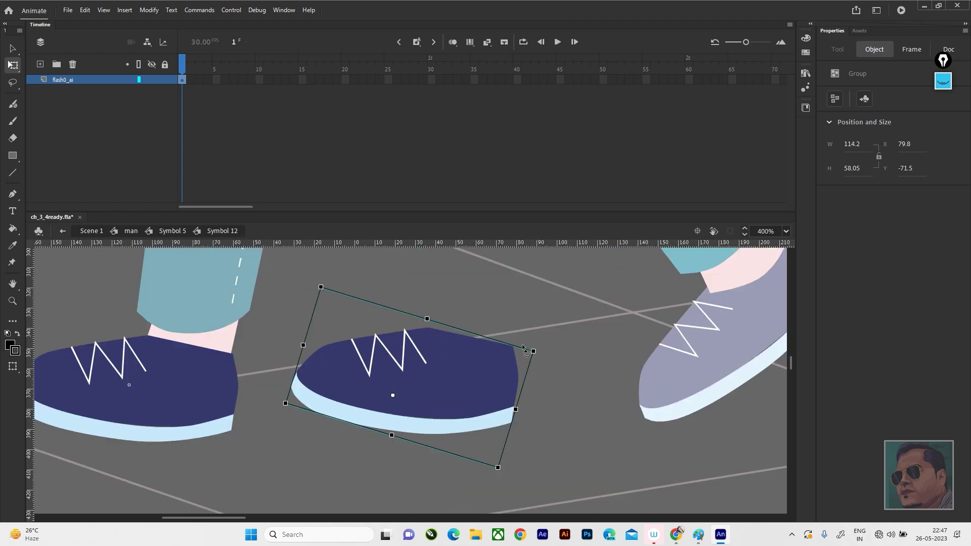
pyautogui.hotkey('ctrl', 'b')
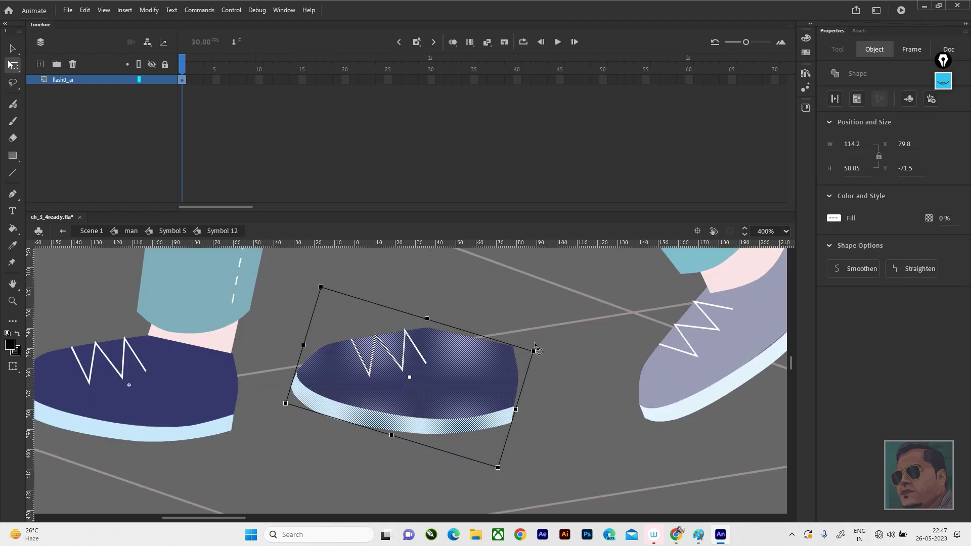
pyautogui.click(565, 370)
pyautogui.moveTo(567, 390); pyautogui.dragTo(516, 380)
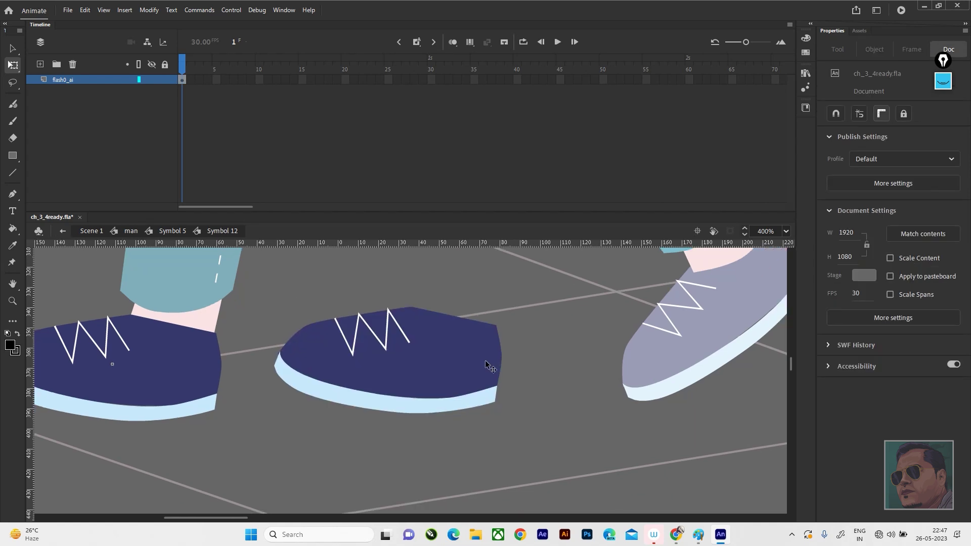
# Draw a curved Pen line around the copied shoe's toe and diagonally across its upper down to the sole near the heel
pyautogui.hotkey('ctrl', '=')
pyautogui.scroll(2, 356, 373)
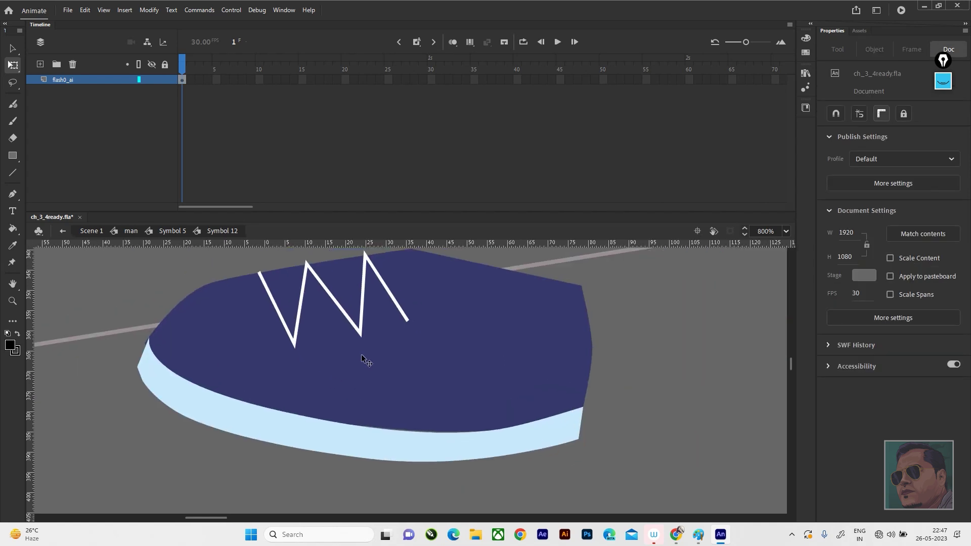
pyautogui.press('p')
pyautogui.scroll(-1, 158, 393)
pyautogui.hscroll(-1, 159, 392)
pyautogui.scroll(2, 124, 426)
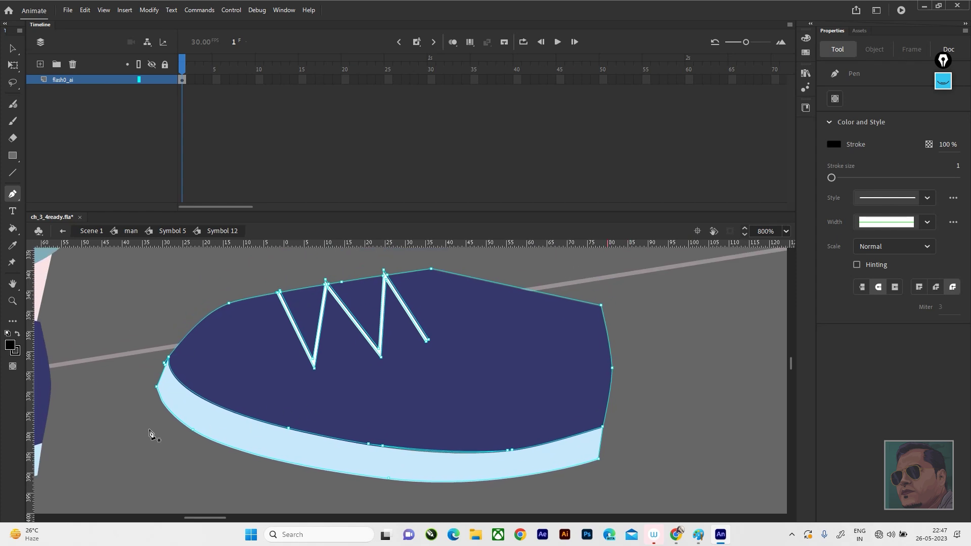
pyautogui.click(142, 430)
pyautogui.moveTo(133, 335); pyautogui.dragTo(172, 298)
pyautogui.scroll(-2, 287, 366)
pyautogui.hscroll(2, 287, 366)
pyautogui.moveTo(462, 434); pyautogui.dragTo(446, 443)
pyautogui.press('space')
pyautogui.moveTo(560, 449); pyautogui.dragTo(578, 404)
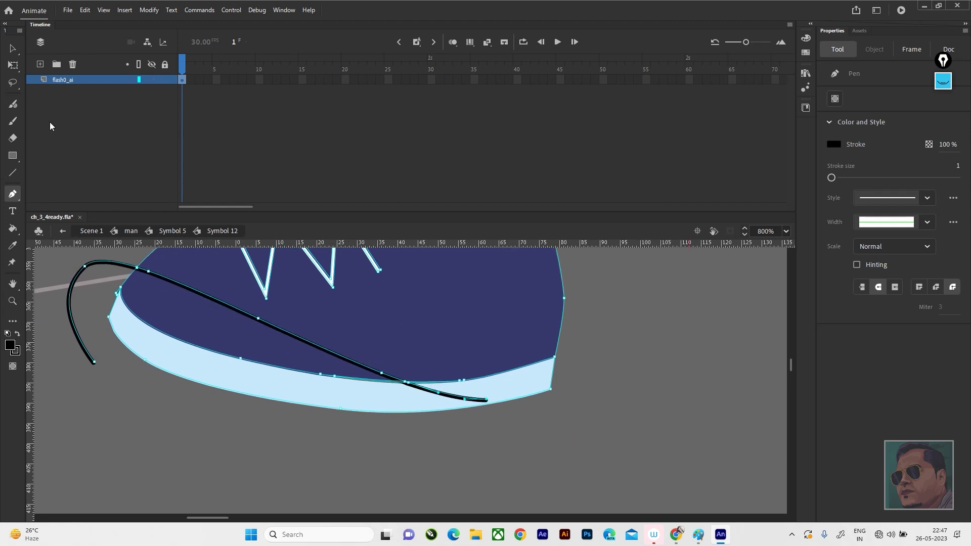
# Extend the heel end of the curve past the lower edge of the copied shoe's sole
pyautogui.press('v')
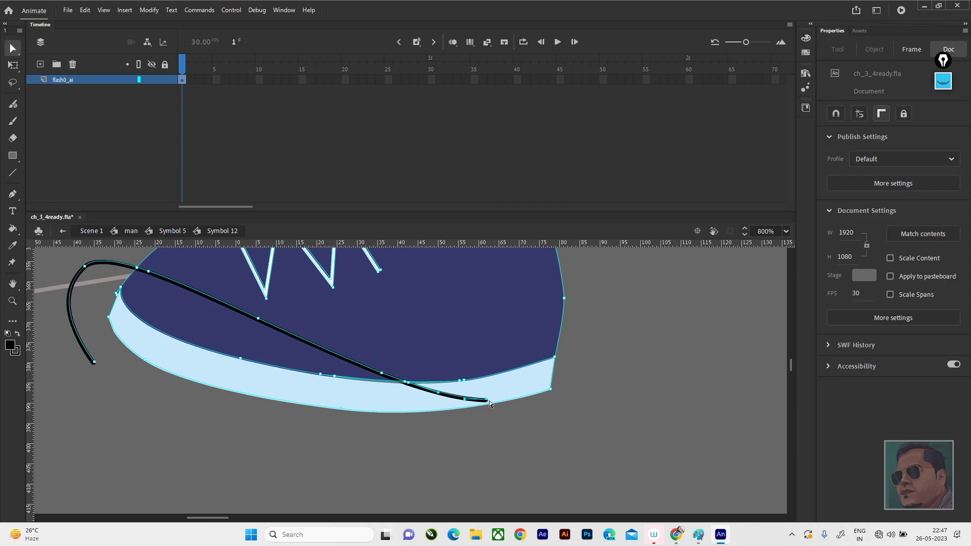
pyautogui.moveTo(488, 403); pyautogui.dragTo(518, 404)
pyautogui.press('space')
pyautogui.moveTo(349, 420); pyautogui.dragTo(391, 454)
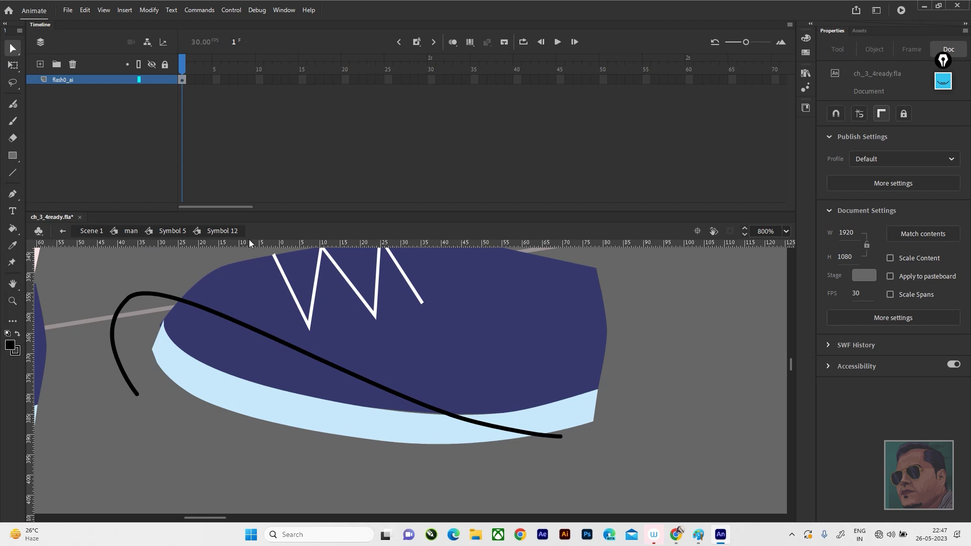
# Fill the copied shoe's upper and sole areas below the curve with grey to form the visible underside
pyautogui.click(291, 385)
pyautogui.keyDown('shift'); pyautogui.click(312, 429); pyautogui.keyUp('shift')
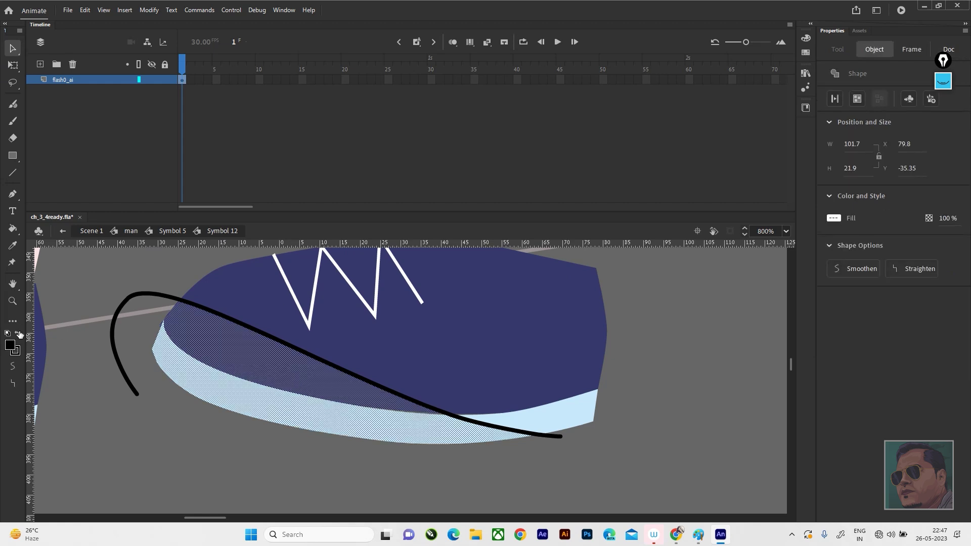
pyautogui.click(11, 348)
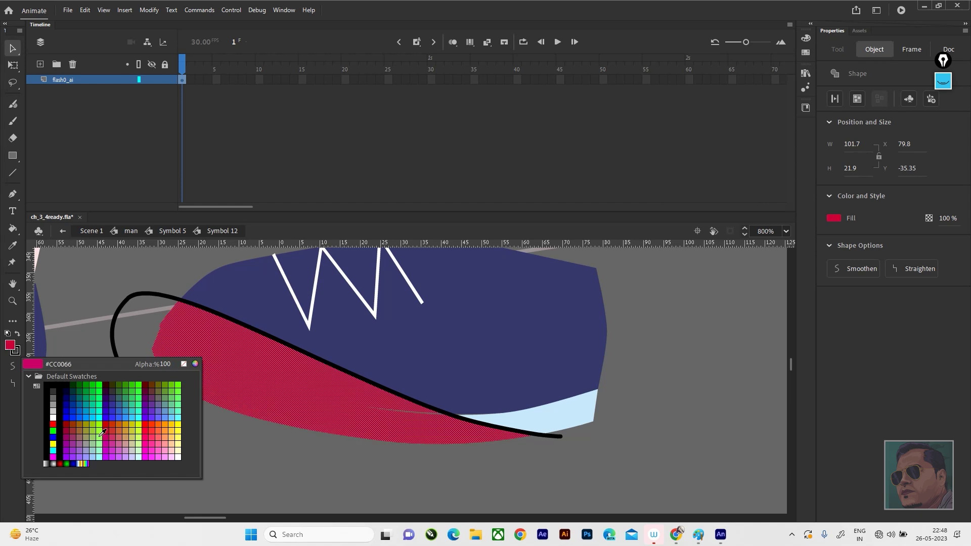
pyautogui.click(56, 403)
# Delete the curve's loop outside the toe and recolour the light blue heel strip with the upper's navy
pyautogui.click(136, 395)
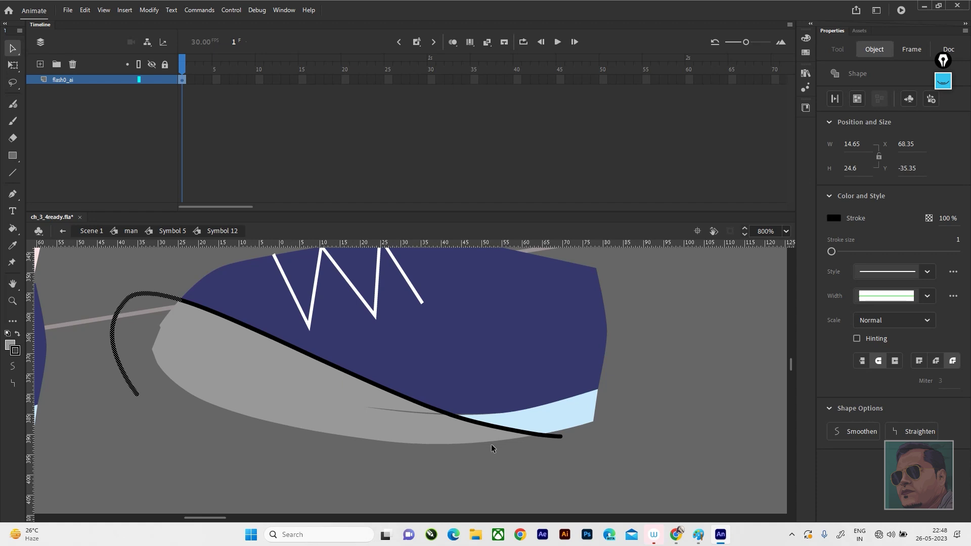
pyautogui.press('Delete')
pyautogui.click(561, 416)
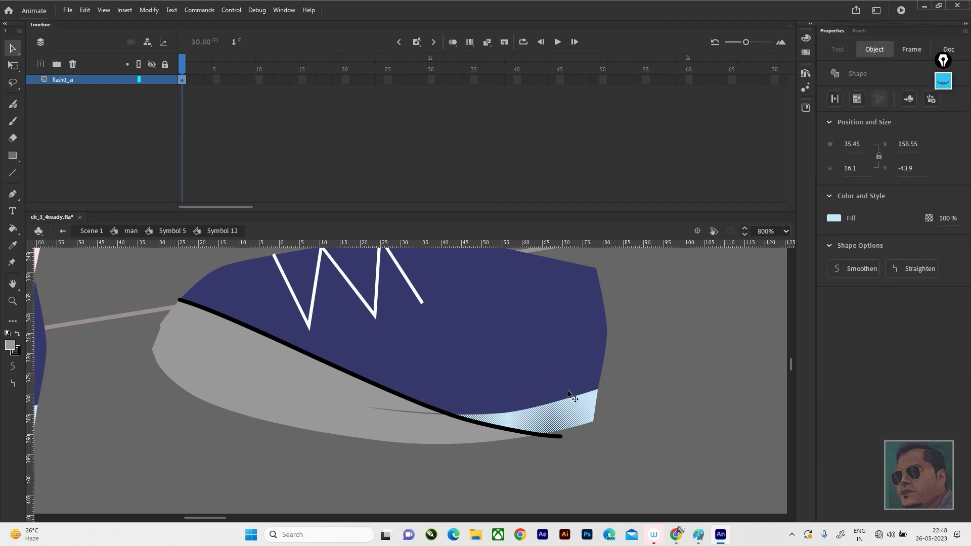
pyautogui.press('i')
pyautogui.click(559, 355)
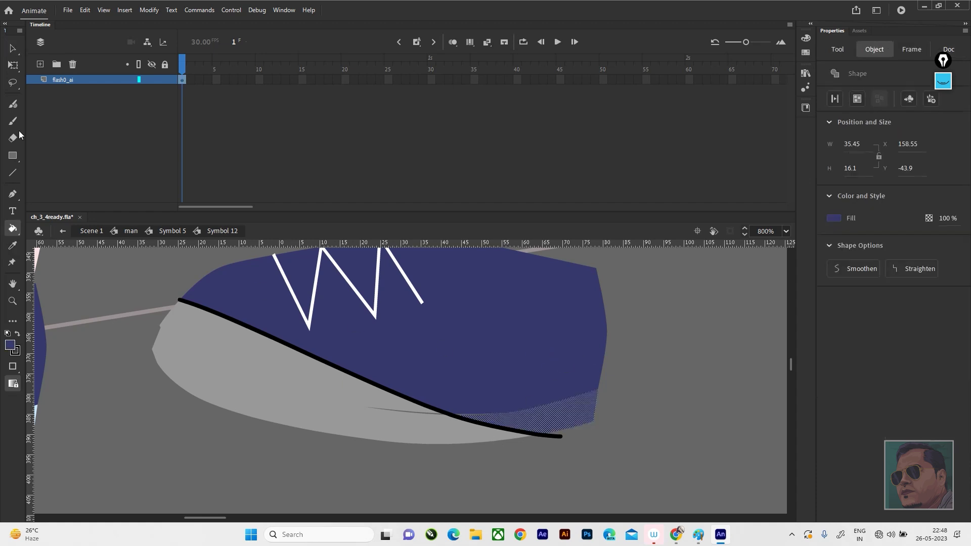
pyautogui.click(13, 50)
pyautogui.click(282, 466)
# Paint over the thin sliver in the underside with the Classic Brush in the underside's grey
pyautogui.moveTo(262, 391)
pyautogui.mouseDown()
pyautogui.moveTo(278, 369)
pyautogui.moveTo(304, 394)
pyautogui.mouseUp()
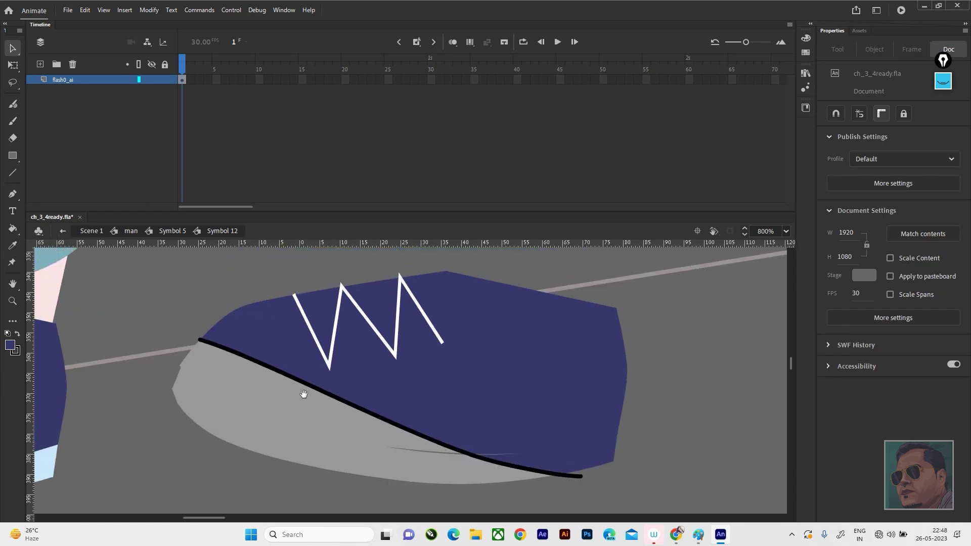
pyautogui.click(442, 463)
pyautogui.scroll(3, 470, 457)
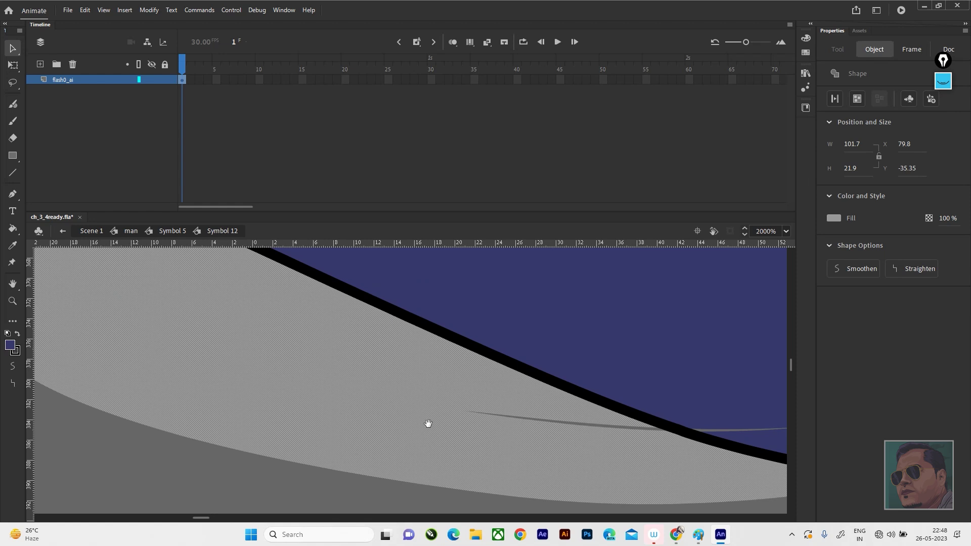
pyautogui.scroll(3, 366, 412)
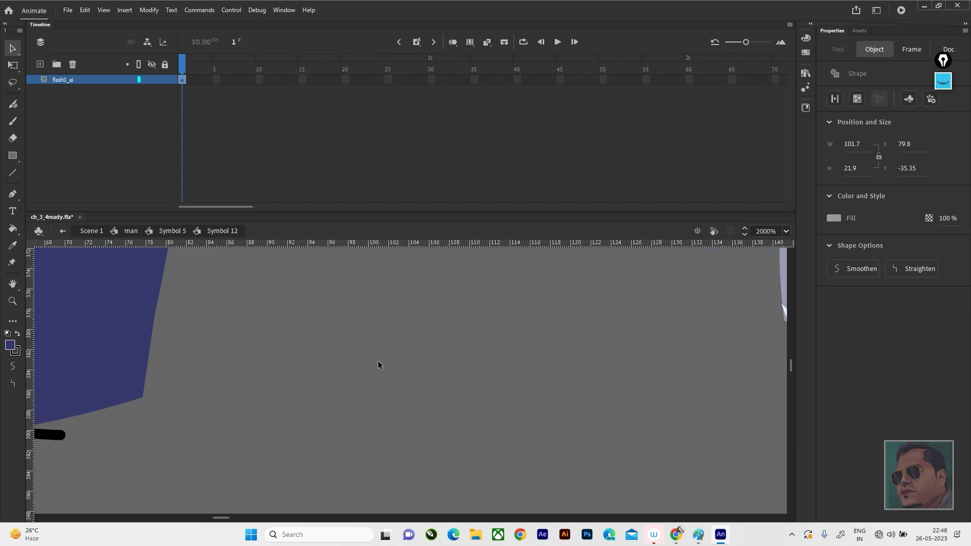
pyautogui.scroll(-2, 380, 365)
pyautogui.scroll(-2, 481, 373)
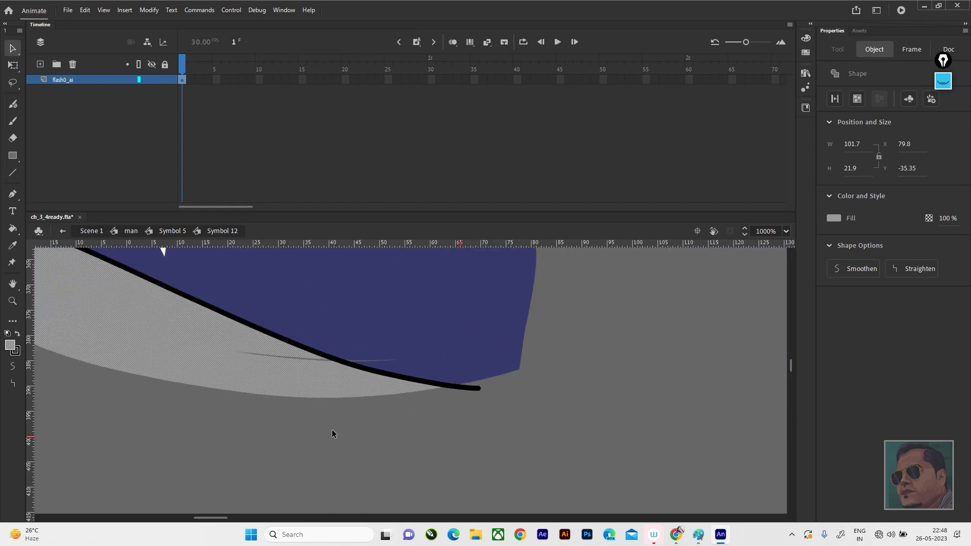
pyautogui.press('b')
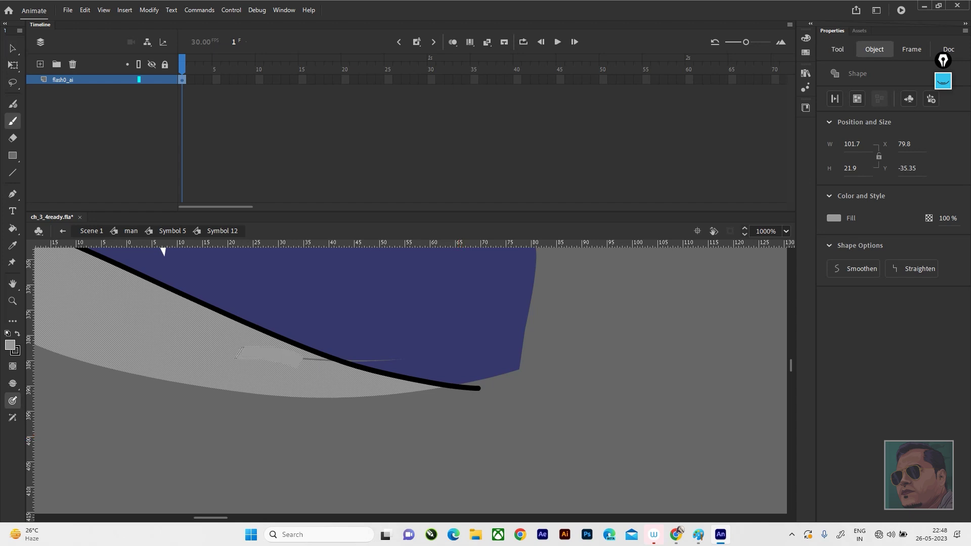
pyautogui.press('Escape')
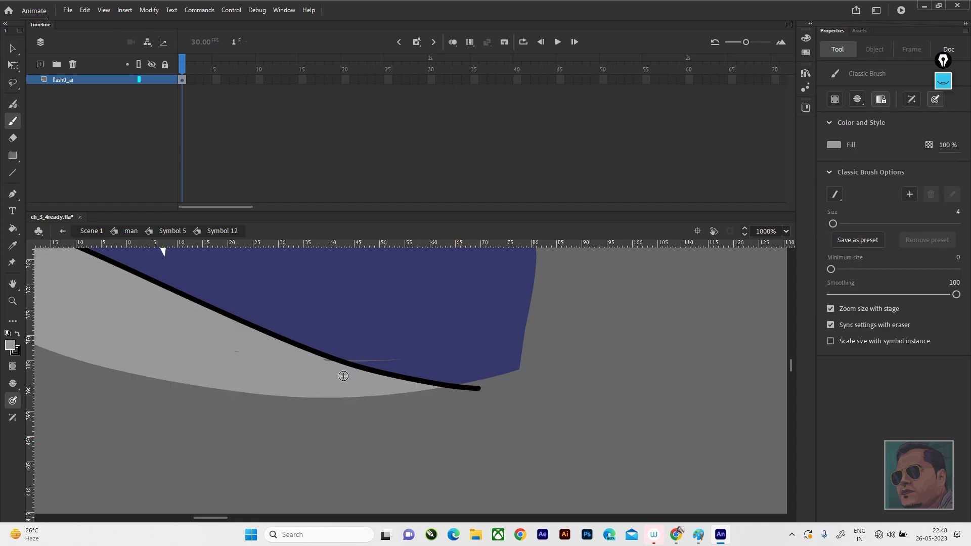
# Cover the sliver's remains around the black curve, using navy on the upper and grey on the underside
pyautogui.press('i')
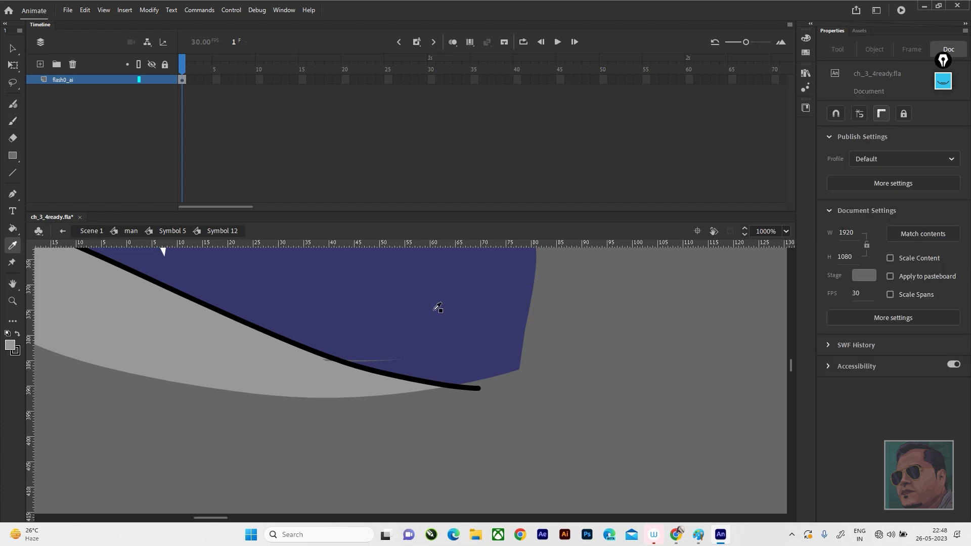
pyautogui.click(405, 363)
pyautogui.press('b')
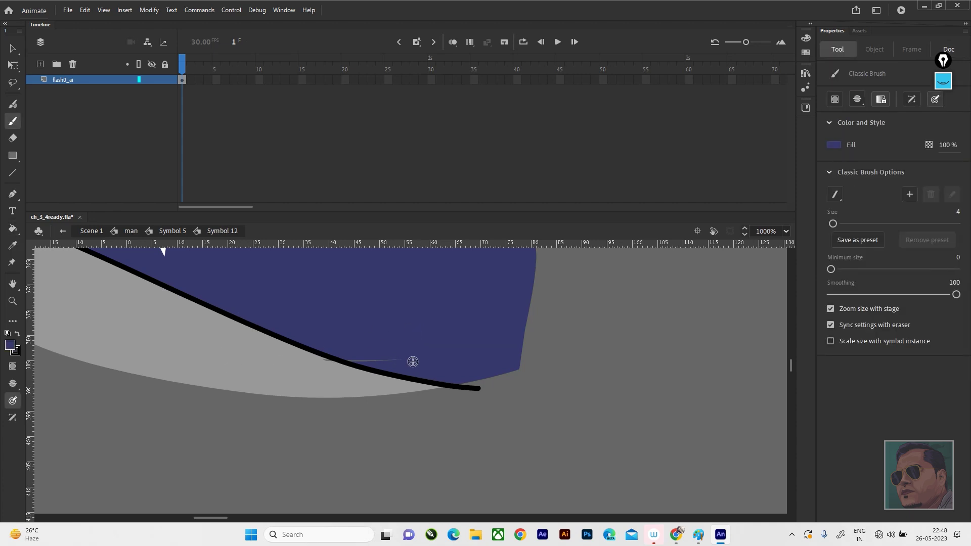
pyautogui.press('i')
pyautogui.click(325, 373)
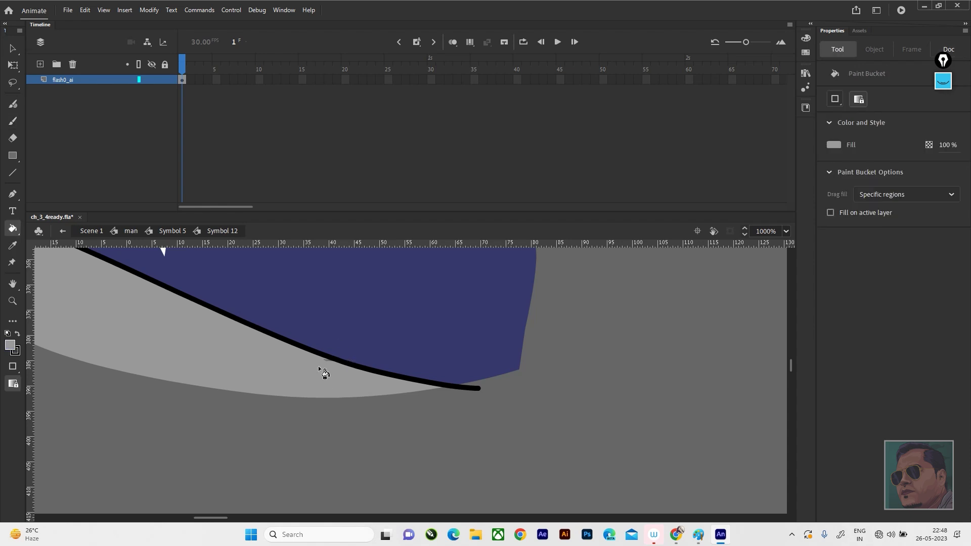
pyautogui.press('b')
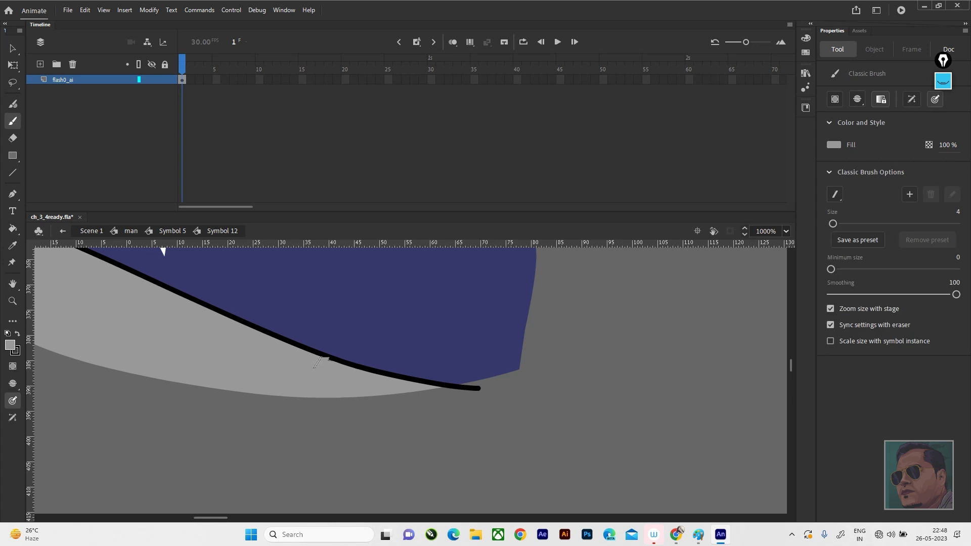
# Duplicate the entire black curve and offset the copy about 6 px upward across the navy upper
pyautogui.scroll(-3, 414, 393)
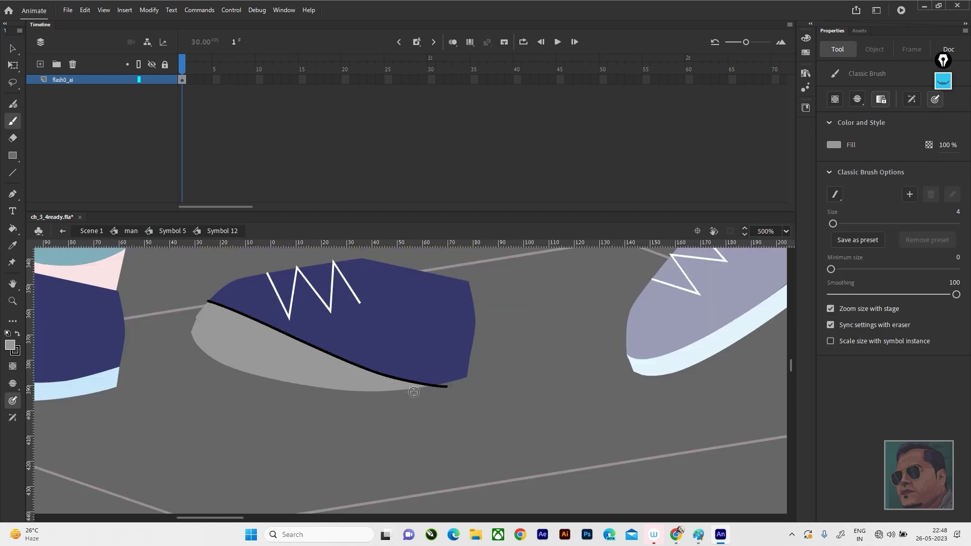
pyautogui.scroll(1, 400, 387)
pyautogui.scroll(2, 244, 315)
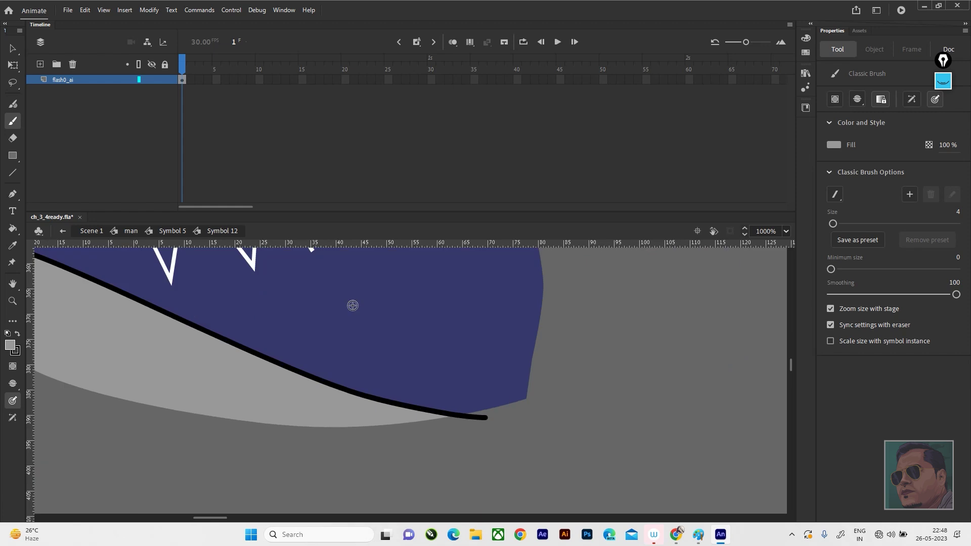
pyautogui.click(12, 49)
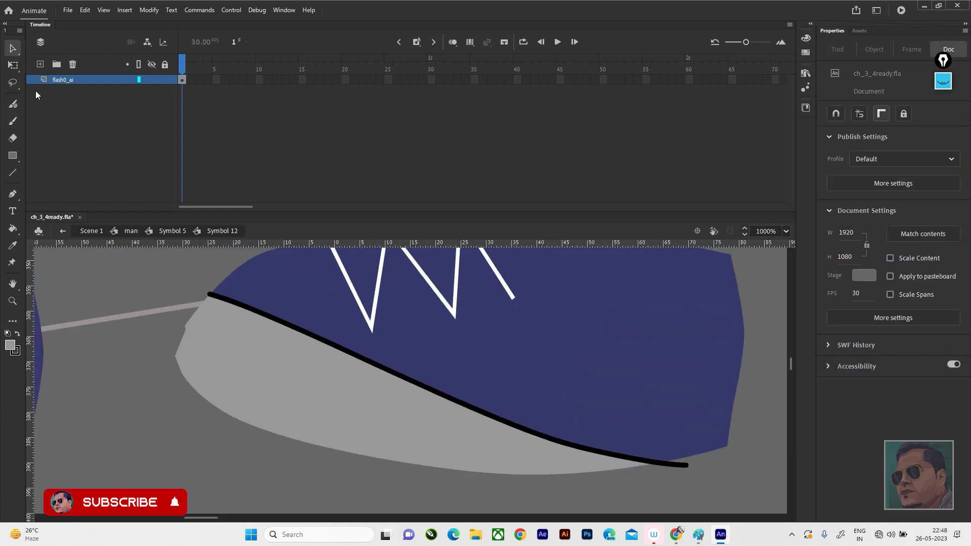
pyautogui.click(403, 420)
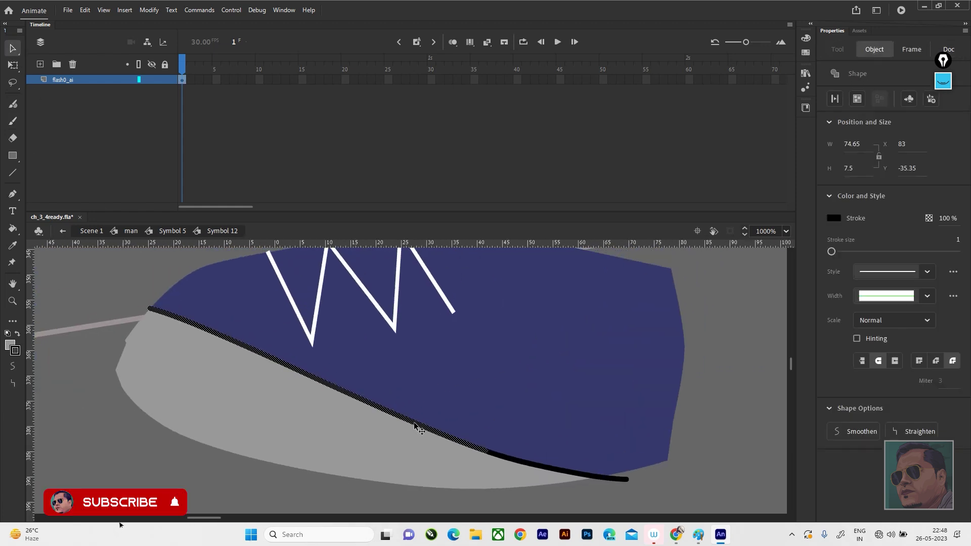
pyautogui.doubleClick(447, 439)
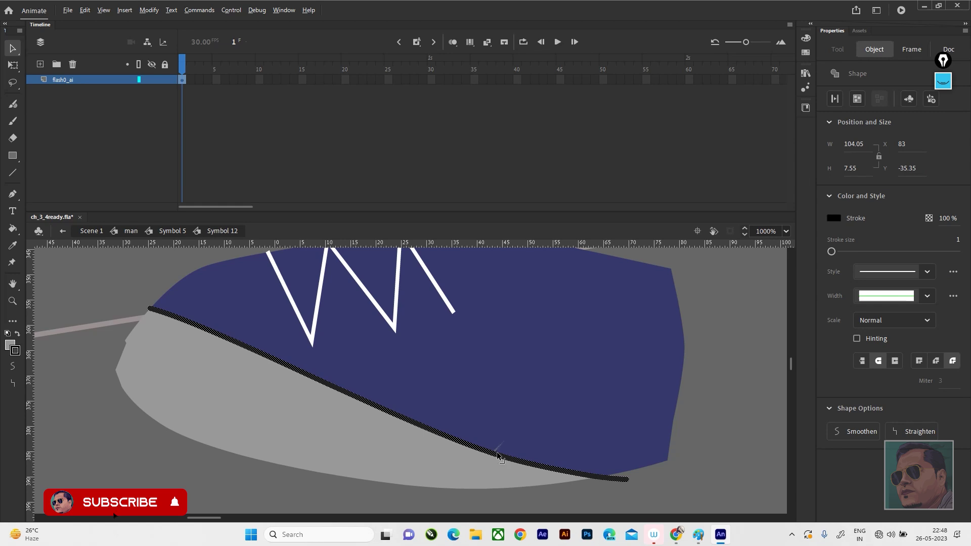
pyautogui.hotkey('alt', 'Right')
pyautogui.hotkey('alt', 'Right')
pyautogui.hotkey('alt', 'Up')
pyautogui.hotkey('alt', 'Up')
pyautogui.hotkey('alt', 'Up')
pyautogui.hotkey('alt', 'Up')
pyautogui.hotkey('alt', 'Up')
pyautogui.click(502, 459)
pyautogui.click(577, 454)
# Stretch the upper curve to about 118 px wide so it spans the shoe from toe to heel
pyautogui.press('q')
pyautogui.click(635, 449)
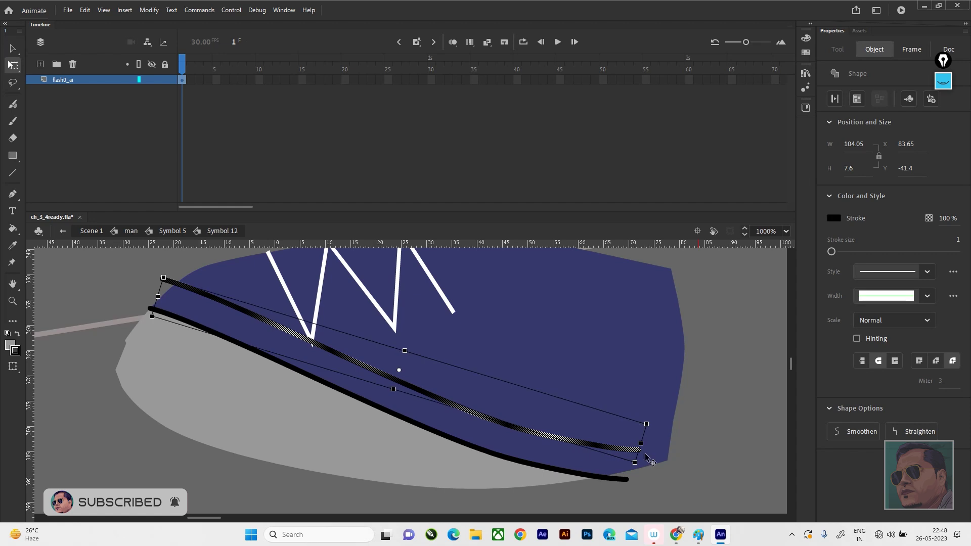
pyautogui.moveTo(641, 444); pyautogui.dragTo(676, 454)
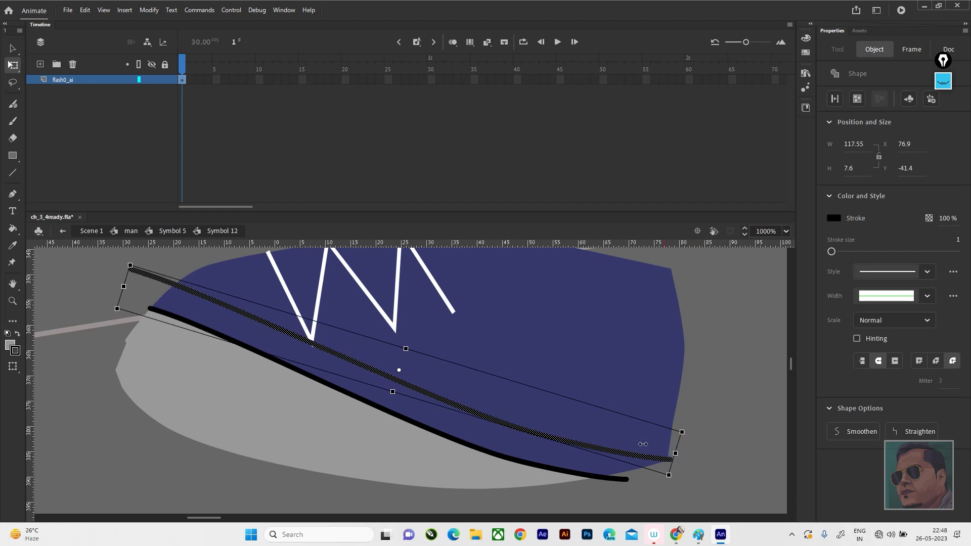
# Fill the band between the two curves with the light blue sampled from the original shoe's sole
pyautogui.hotkey('ctrl', '-')
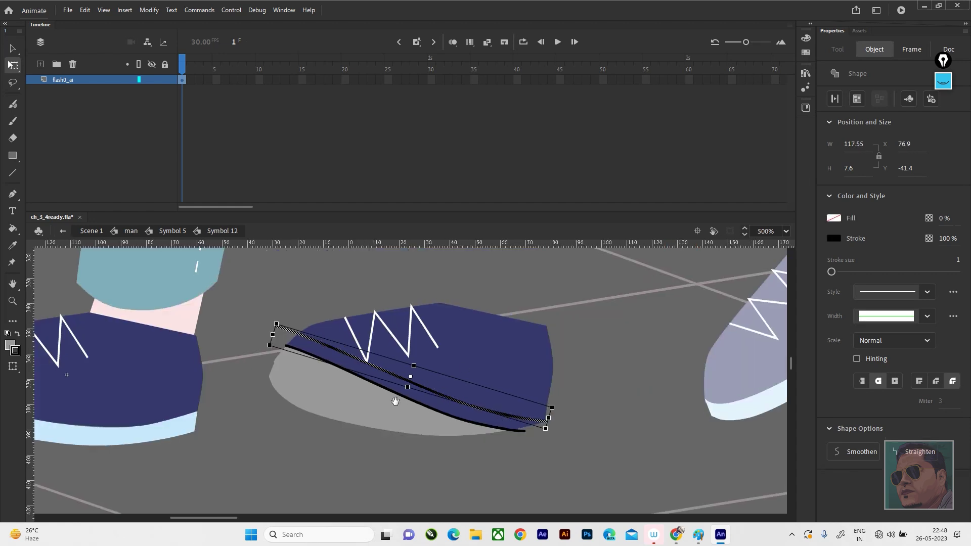
pyautogui.moveTo(395, 402); pyautogui.dragTo(436, 392)
pyautogui.click(491, 403)
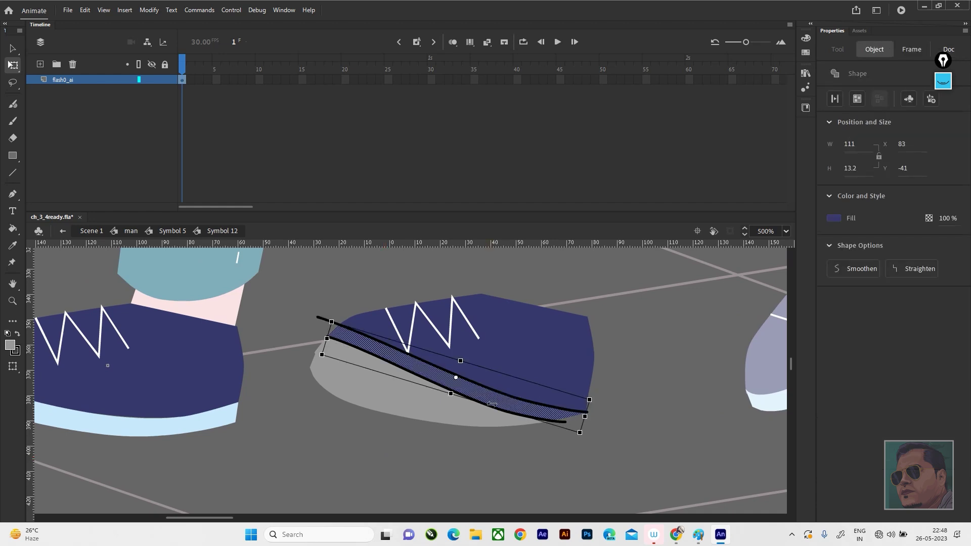
pyautogui.press('i')
pyautogui.click(218, 414)
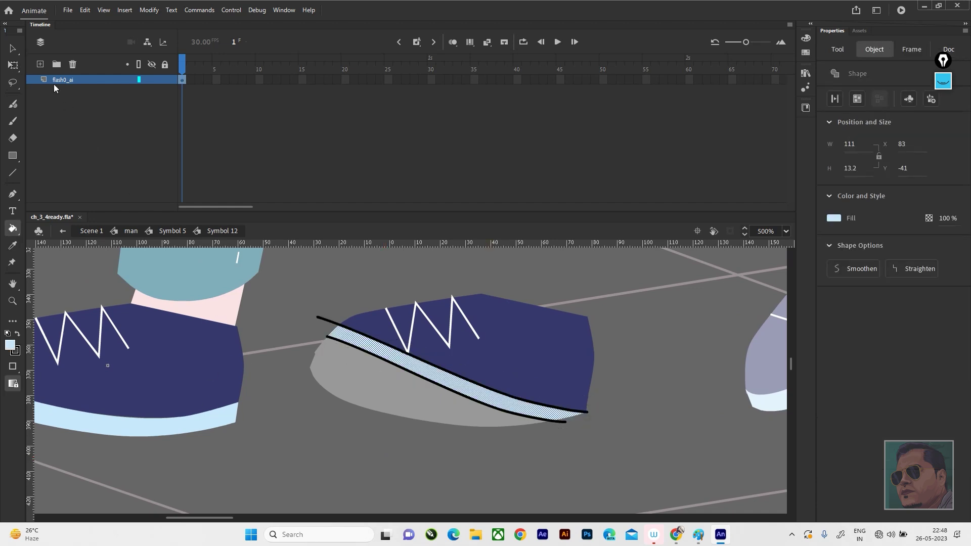
# Delete both black guide curves bordering the light blue band
pyautogui.click(13, 48)
pyautogui.click(557, 424)
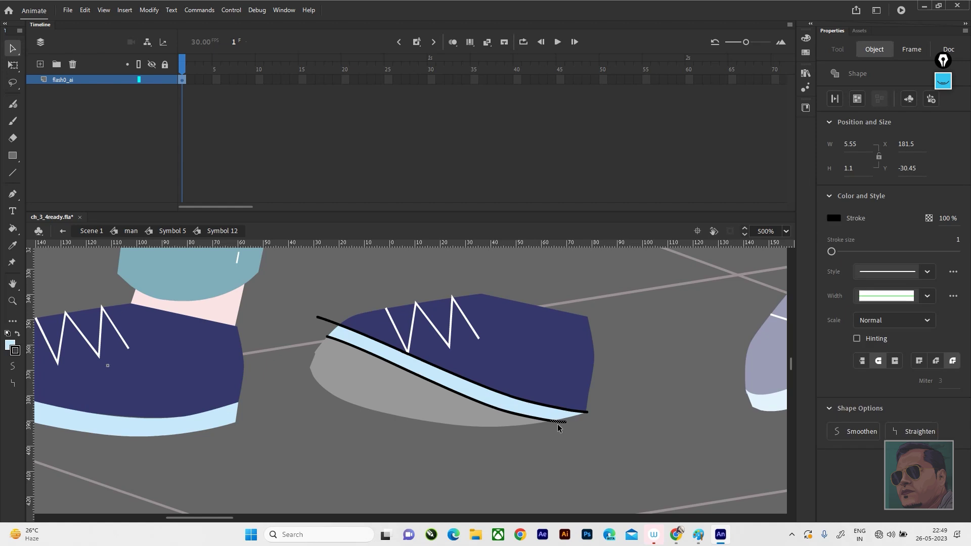
pyautogui.doubleClick(555, 421)
pyautogui.doubleClick(555, 421)
pyautogui.click(554, 422)
pyautogui.press('Delete')
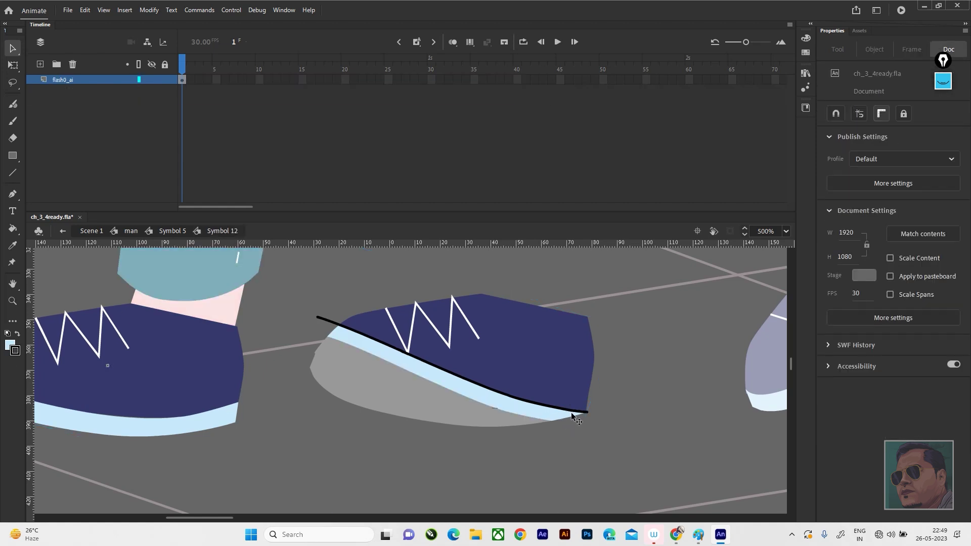
pyautogui.click(576, 414)
pyautogui.press('Delete')
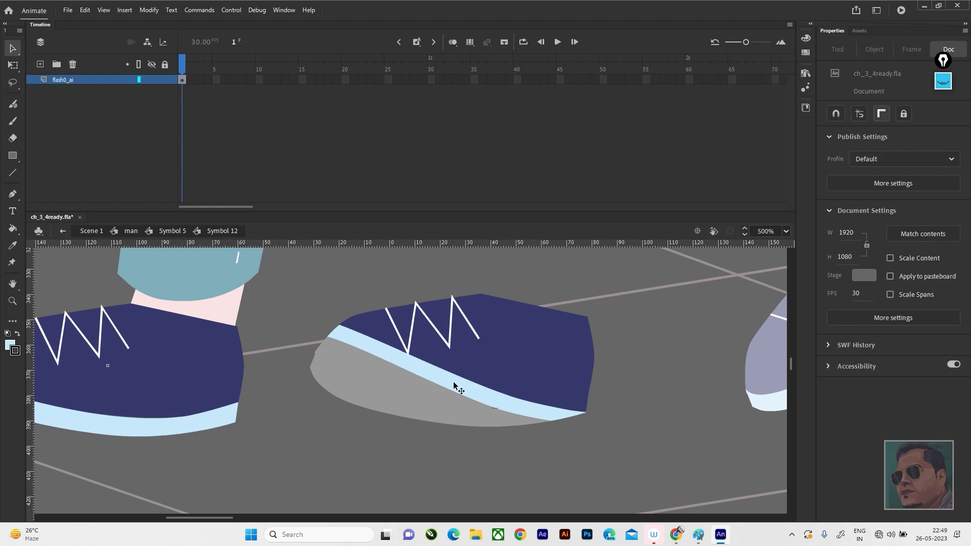
pyautogui.moveTo(441, 337); pyautogui.dragTo(374, 340)
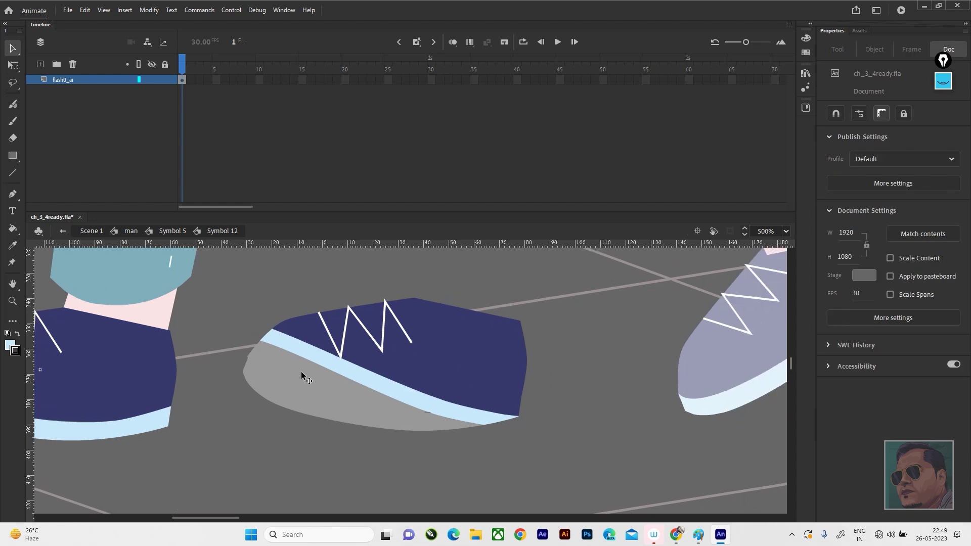
pyautogui.hotkey('ctrl', '=')
pyautogui.hscroll(-2, 303, 389)
pyautogui.press('b')
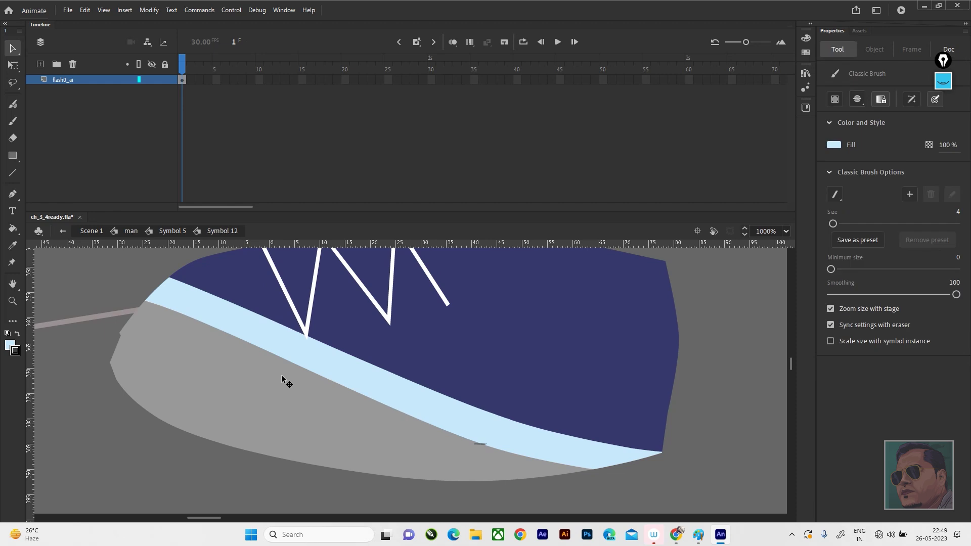
pyautogui.press('e')
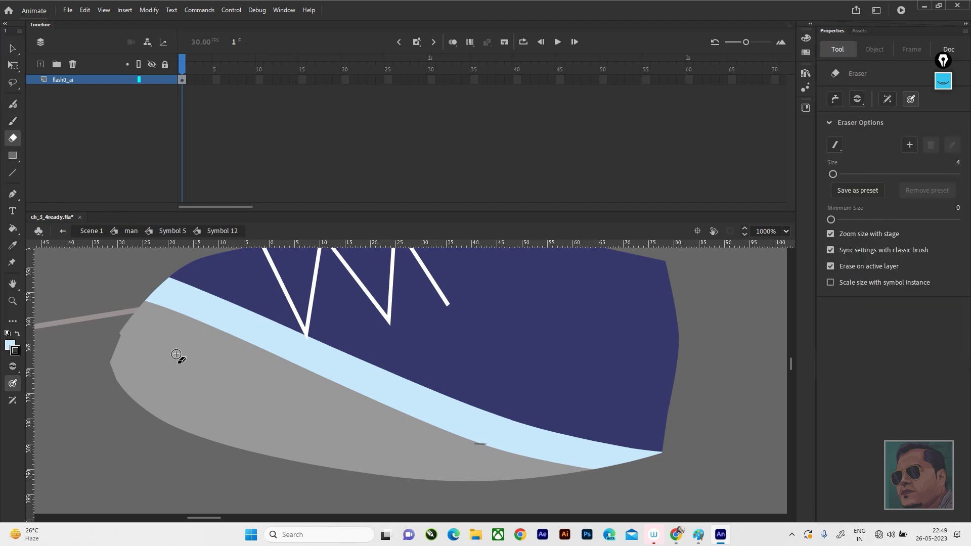
pyautogui.press(']')
pyautogui.press(']')
pyautogui.press(']')
pyautogui.press(']')
pyautogui.hotkey('ctrl', '-')
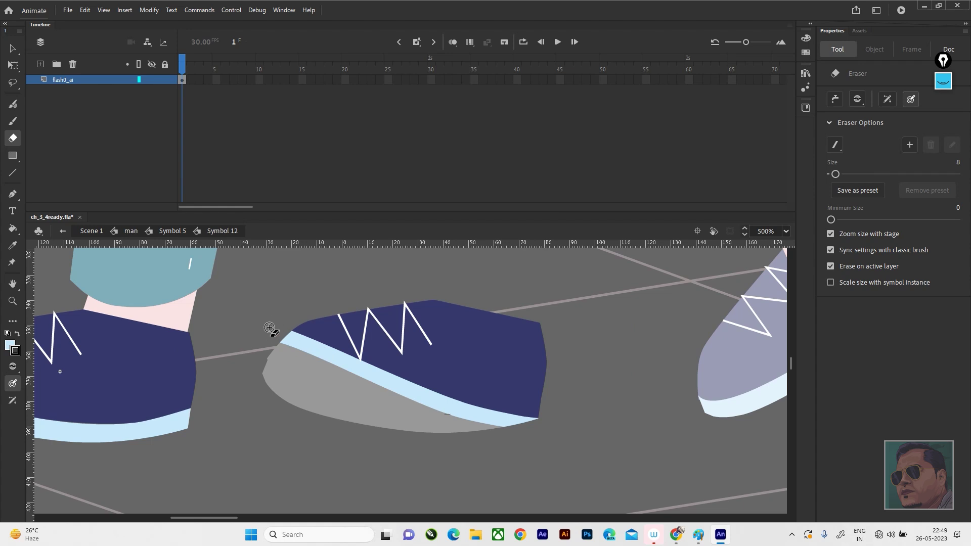
# Draw a curved Pen line around the toe, cutting through the grey underside down past its lower edge
pyautogui.press('p')
pyautogui.click(299, 318)
pyautogui.moveTo(381, 443); pyautogui.dragTo(615, 489)
pyautogui.press('Escape')
pyautogui.press('v')
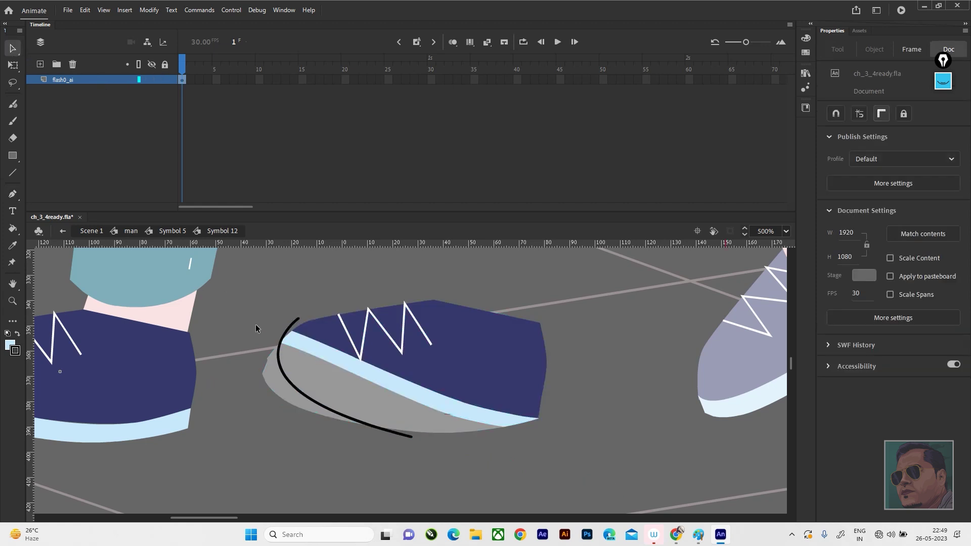
# Delete the grey area outside the toe curve and remove the guide curve
pyautogui.click(286, 399)
pyautogui.press('Delete')
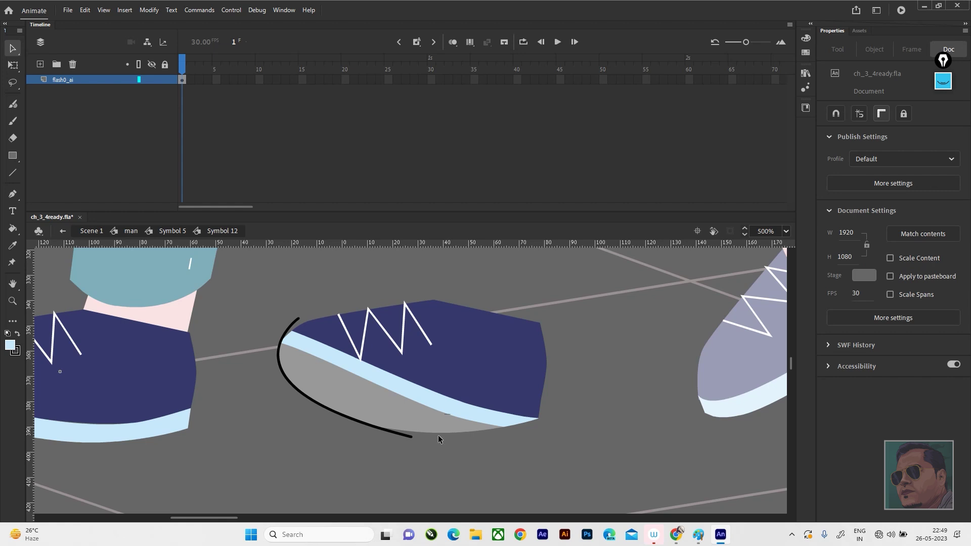
pyautogui.click(405, 438)
pyautogui.press('Delete')
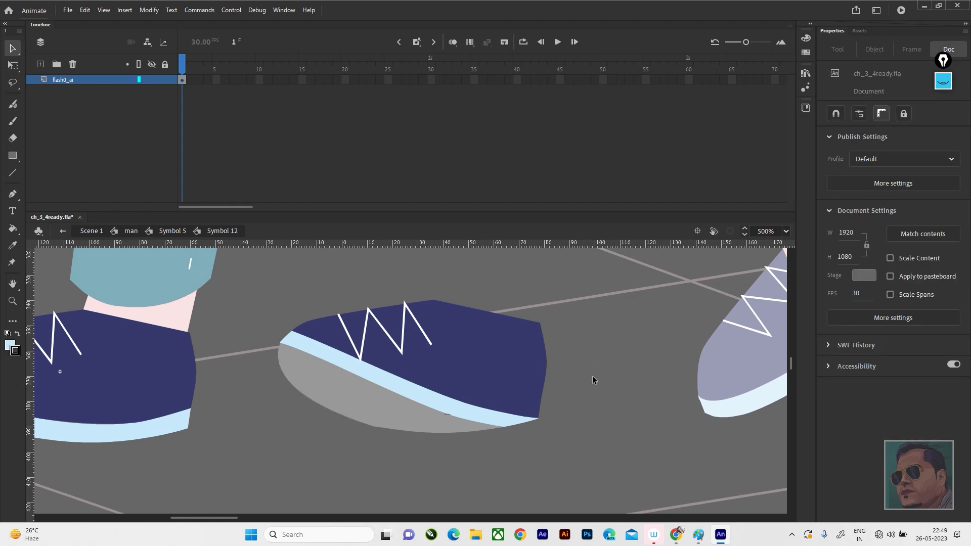
# Reshape the whole new shoe with Distort, flattening it and pulling its upper heel corner inward, to about 112 by 47 px
pyautogui.hscroll(2, 593, 380)
pyautogui.scroll(1, 593, 381)
pyautogui.moveTo(212, 278); pyautogui.dragTo(571, 480)
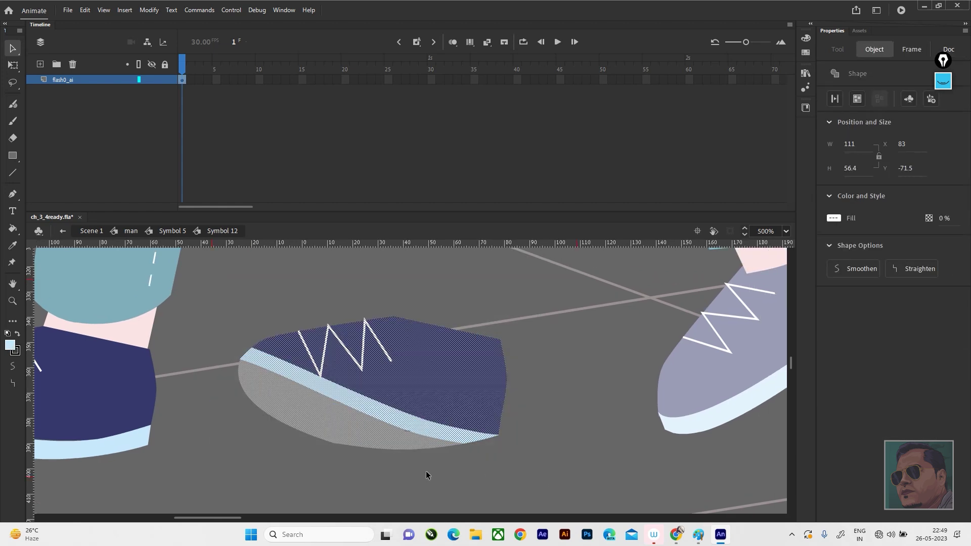
pyautogui.press('q')
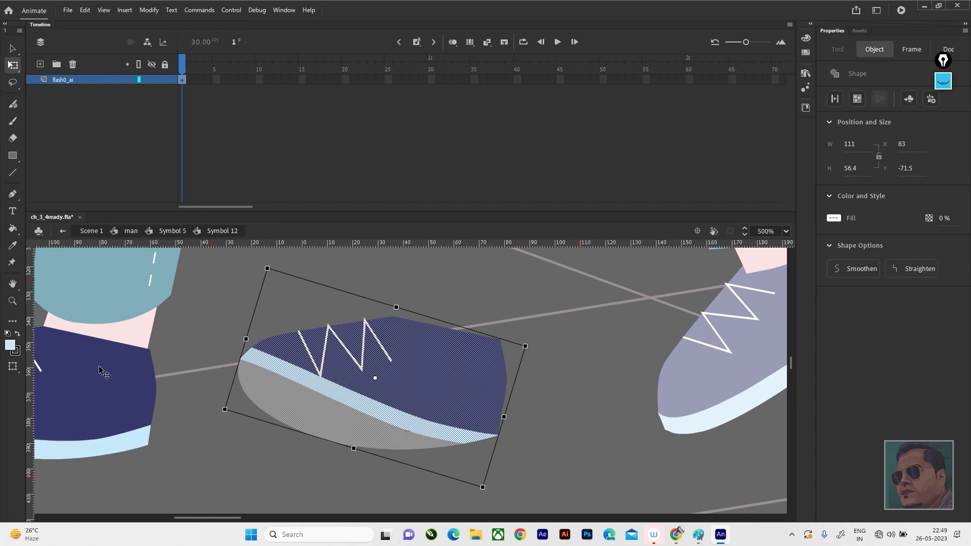
pyautogui.click(12, 366)
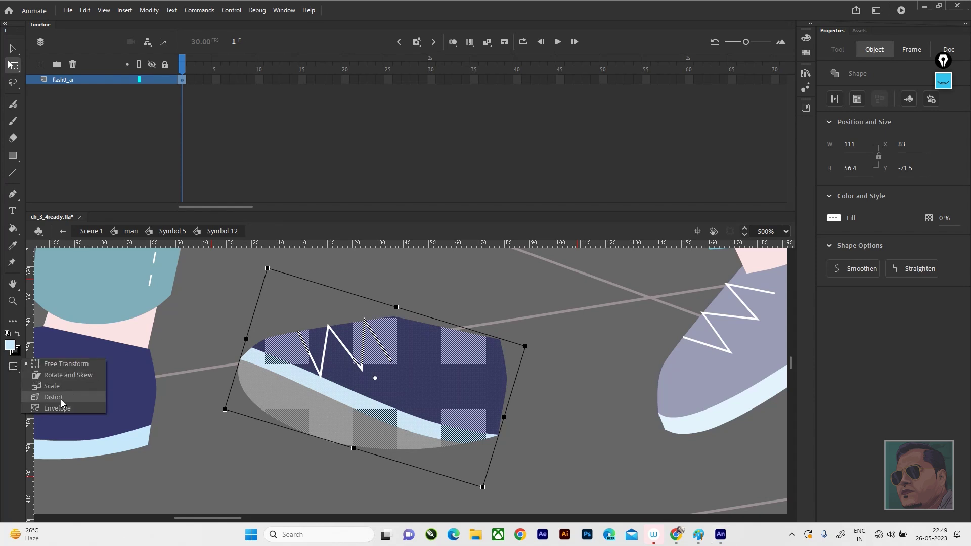
pyautogui.click(61, 399)
pyautogui.moveTo(355, 454); pyautogui.dragTo(358, 448)
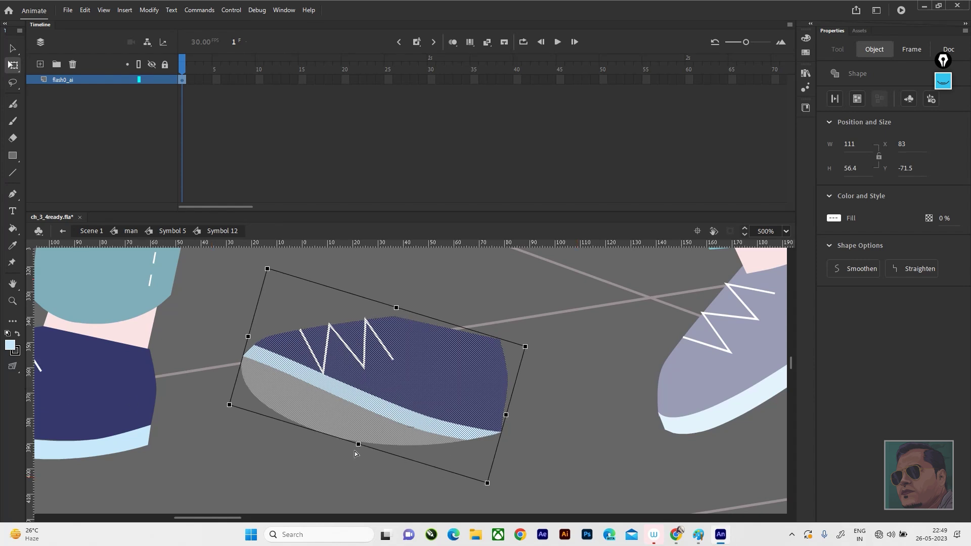
pyautogui.moveTo(399, 311); pyautogui.dragTo(399, 317)
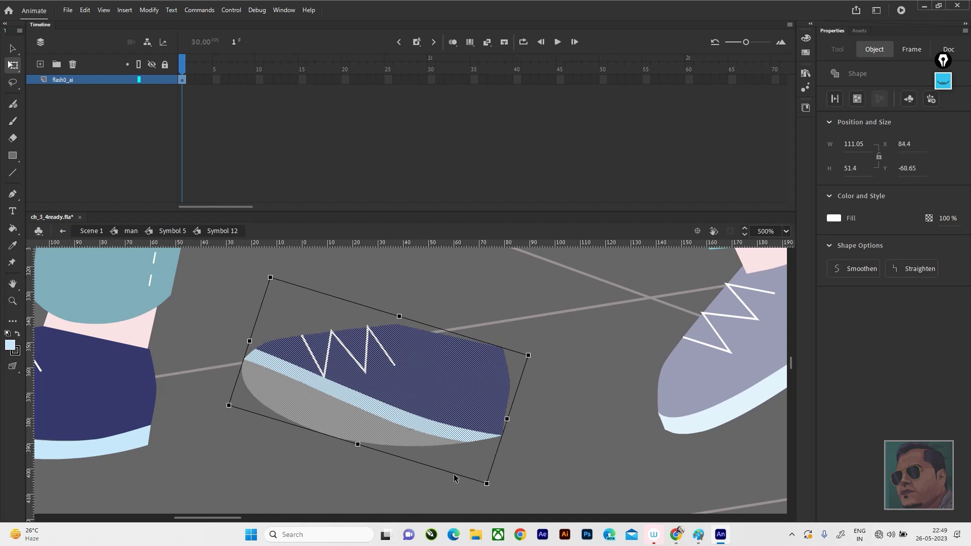
pyautogui.moveTo(250, 341); pyautogui.dragTo(245, 337)
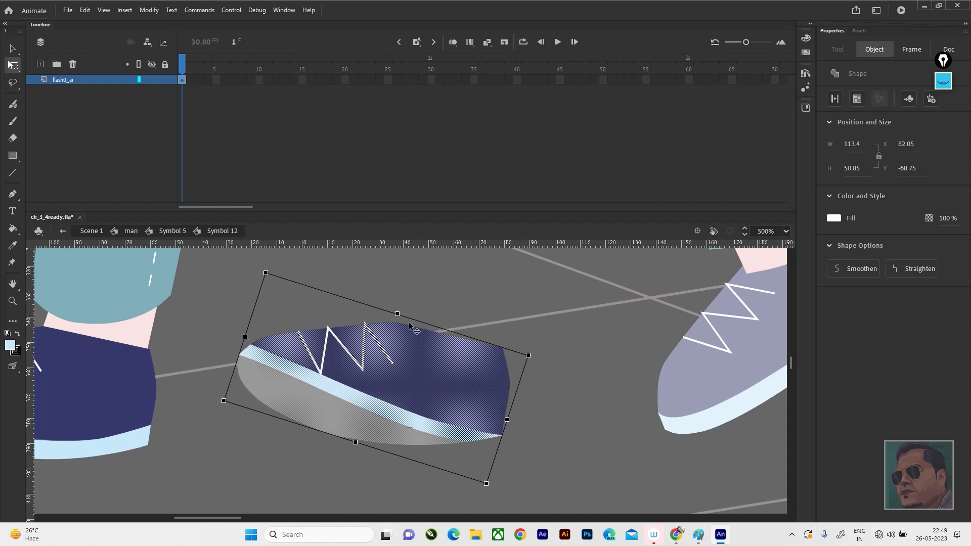
pyautogui.moveTo(529, 356); pyautogui.dragTo(514, 363)
pyautogui.click(542, 363)
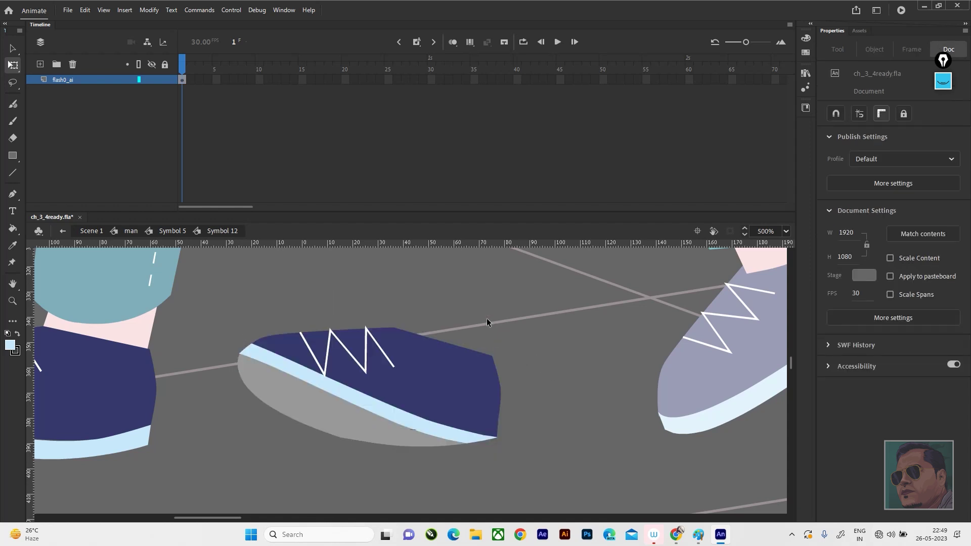
# Group the new sole-showing shoe drawing and cut it out of frame 1
pyautogui.hotkey('ctrl', '-')
pyautogui.moveTo(452, 380); pyautogui.dragTo(431, 361)
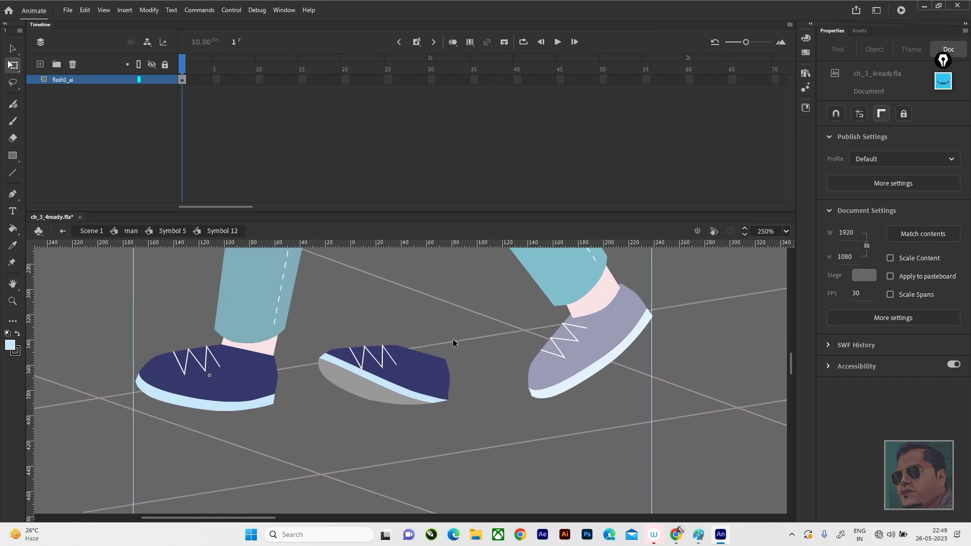
pyautogui.moveTo(307, 329); pyautogui.dragTo(483, 433)
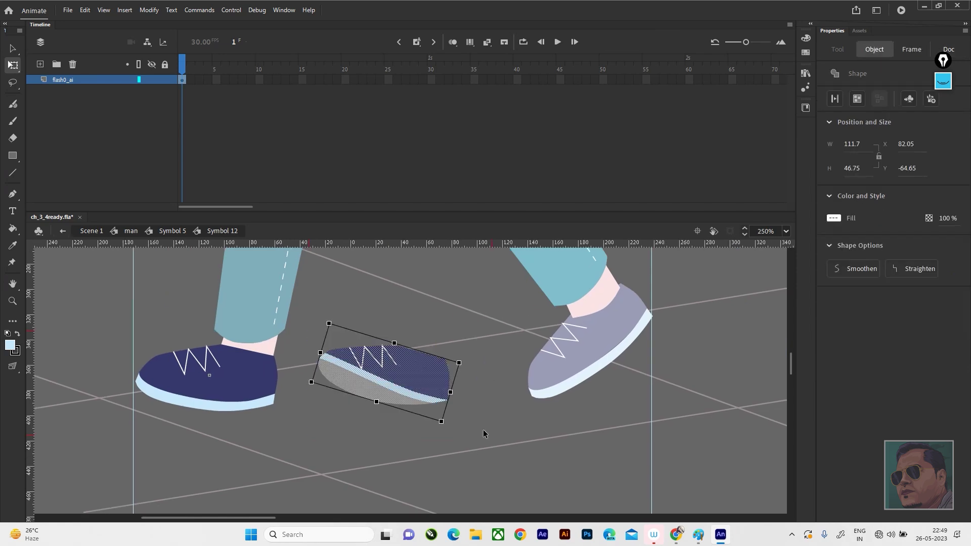
pyautogui.hotkey('ctrl', 'g')
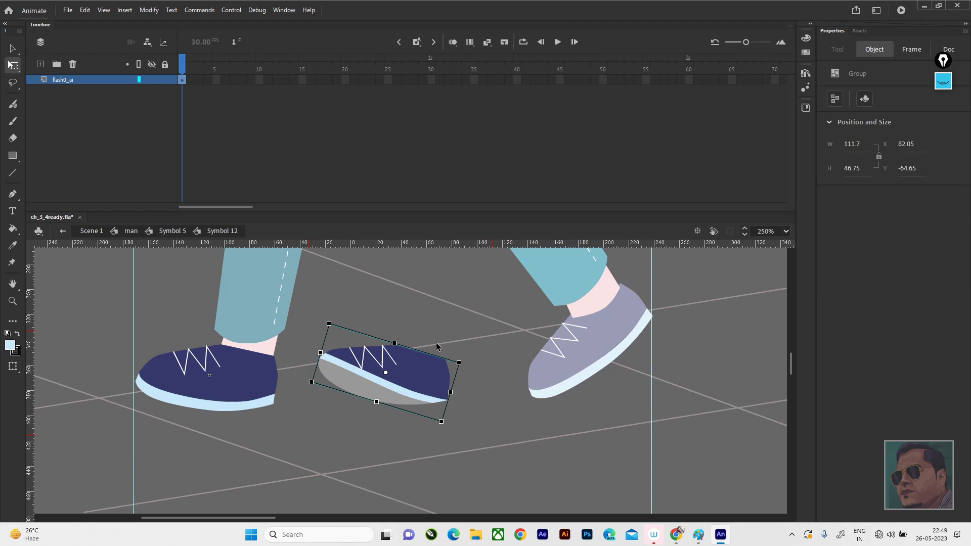
pyautogui.hotkey('ctrl', 'x')
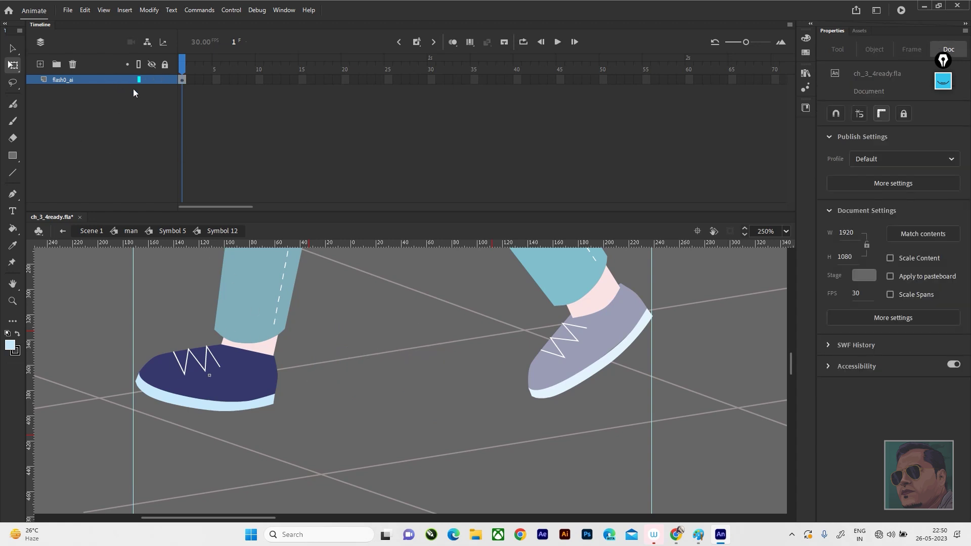
# Insert a blank keyframe at frame 2 of Symbol 12, paste the cut shoe in place and move it under the front ankle
pyautogui.click(182, 79)
pyautogui.click(190, 81)
pyautogui.press('F7')
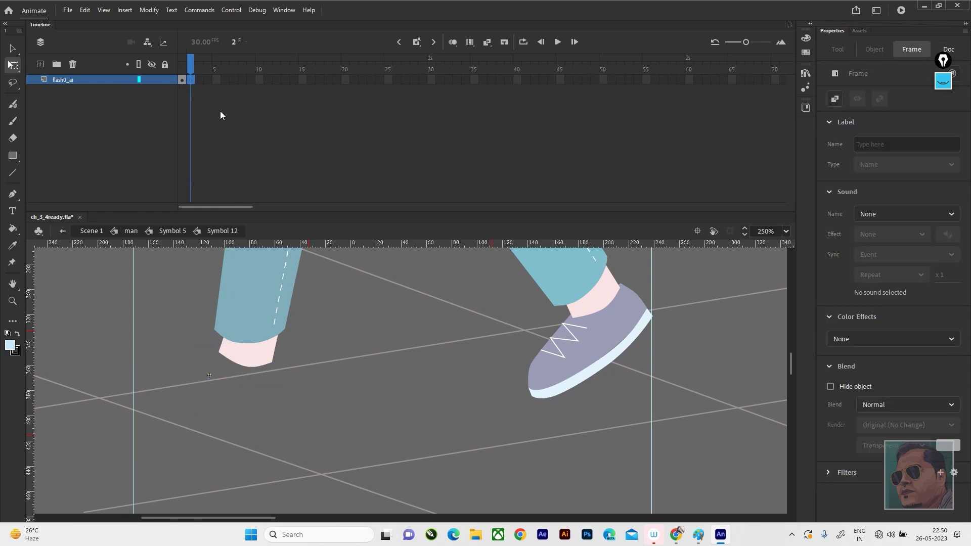
pyautogui.hotkey('ctrl', 'shift', 'v')
pyautogui.moveTo(441, 385); pyautogui.dragTo(239, 375)
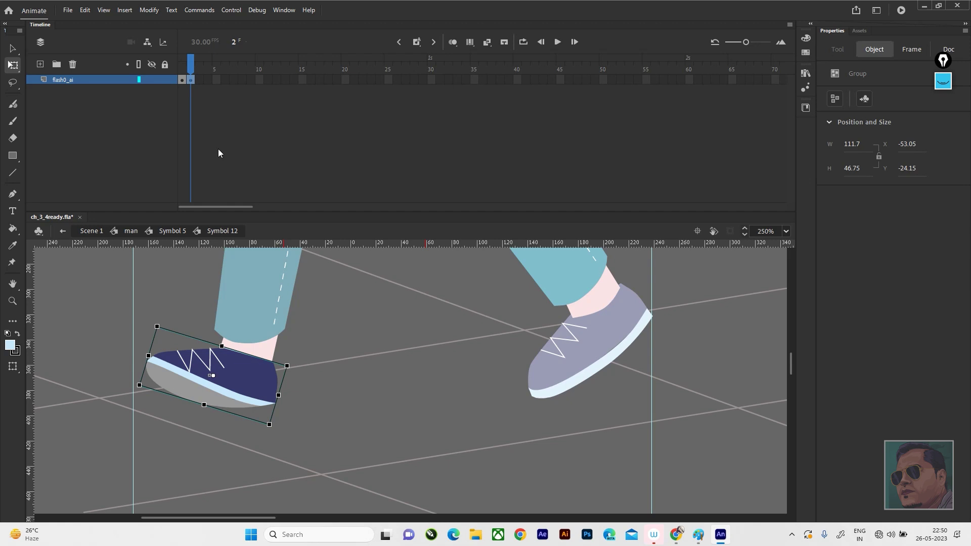
# Check the shoe instance's looping settings in Symbol 5, then compare frames 1 and 2 inside Symbol 12
pyautogui.click(185, 231)
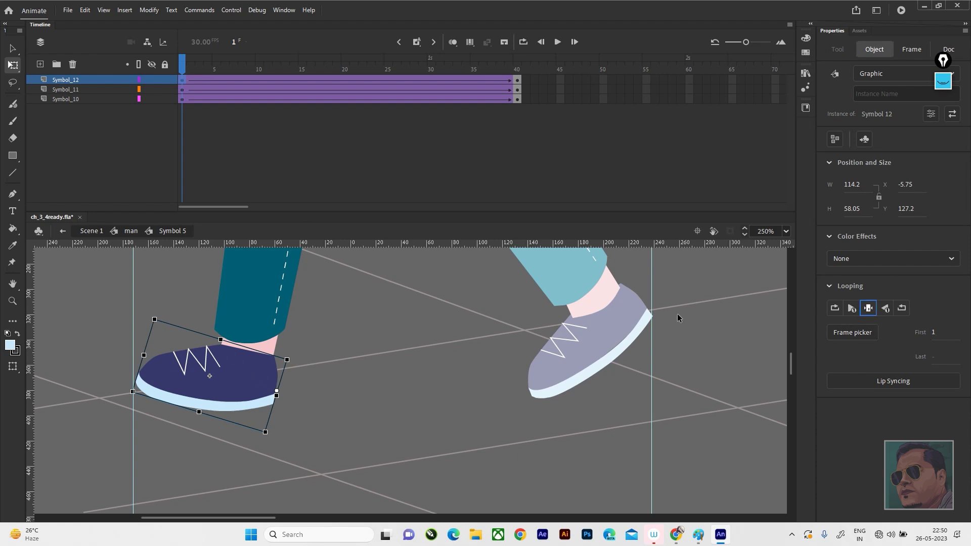
pyautogui.click(933, 334)
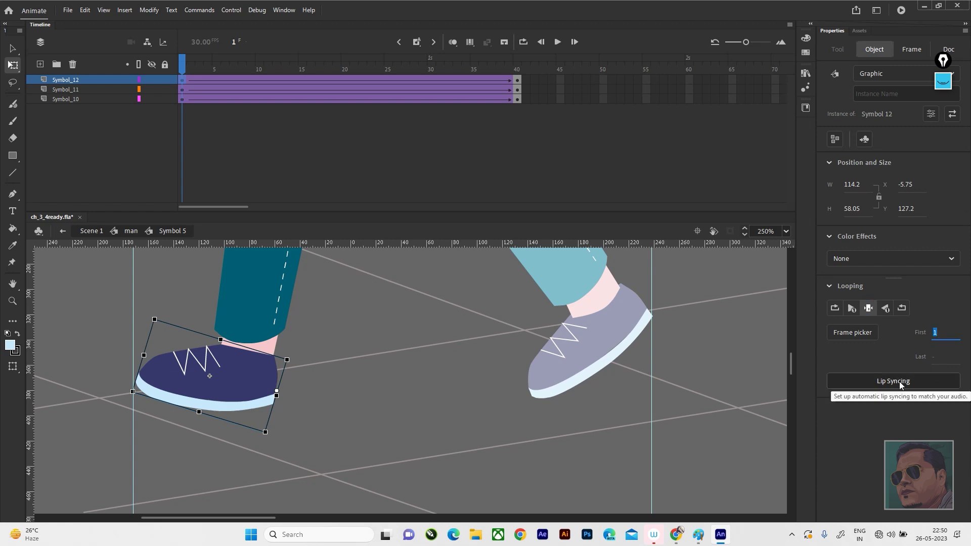
pyautogui.click(181, 375)
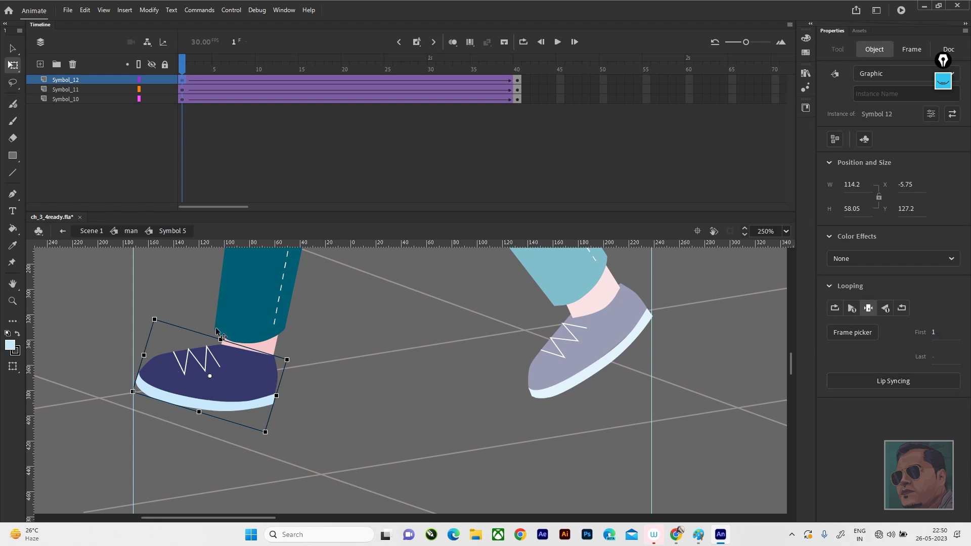
pyautogui.doubleClick(255, 390)
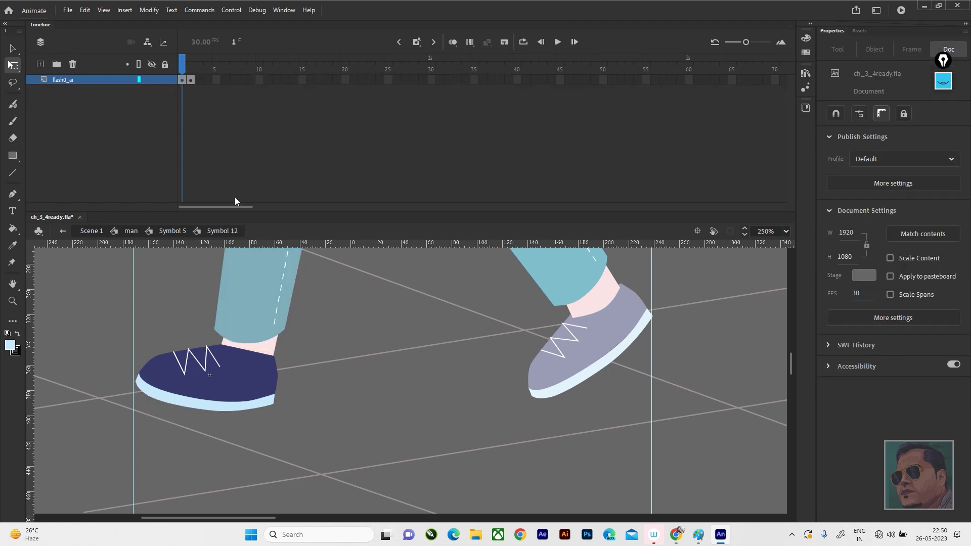
pyautogui.click(183, 80)
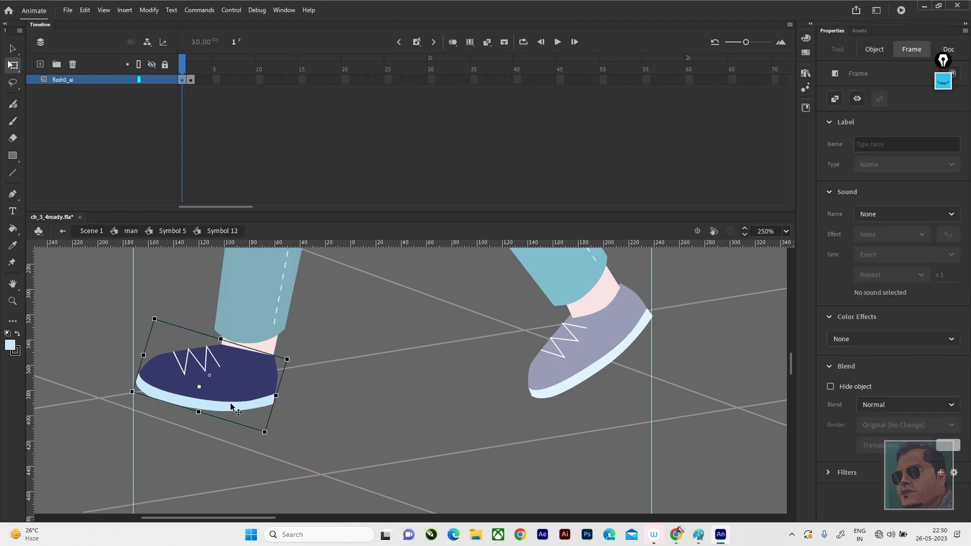
pyautogui.click(192, 80)
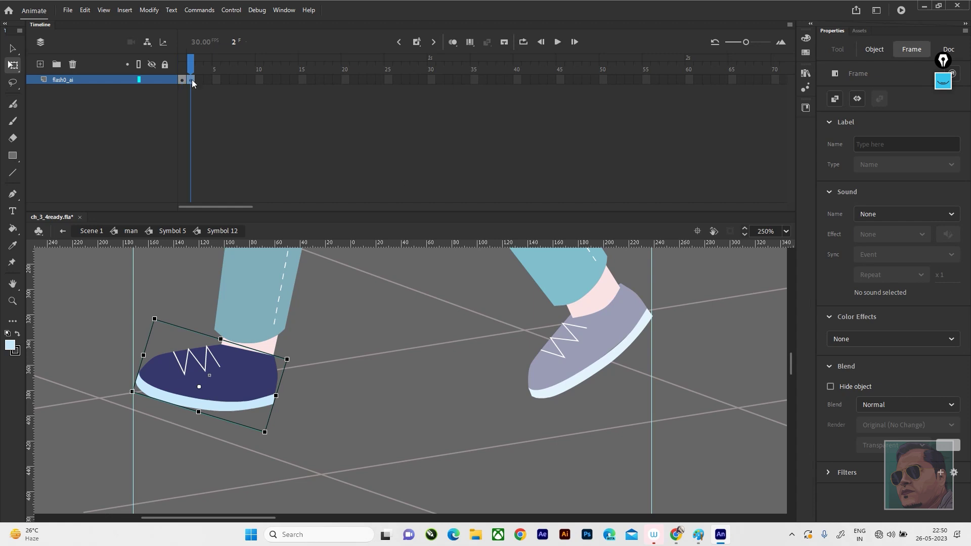
# Set the shoe instance's first frame to 2 in Symbol 5 and stretch it slightly longer and taller, about 121 px wide
pyautogui.click(174, 231)
pyautogui.click(202, 376)
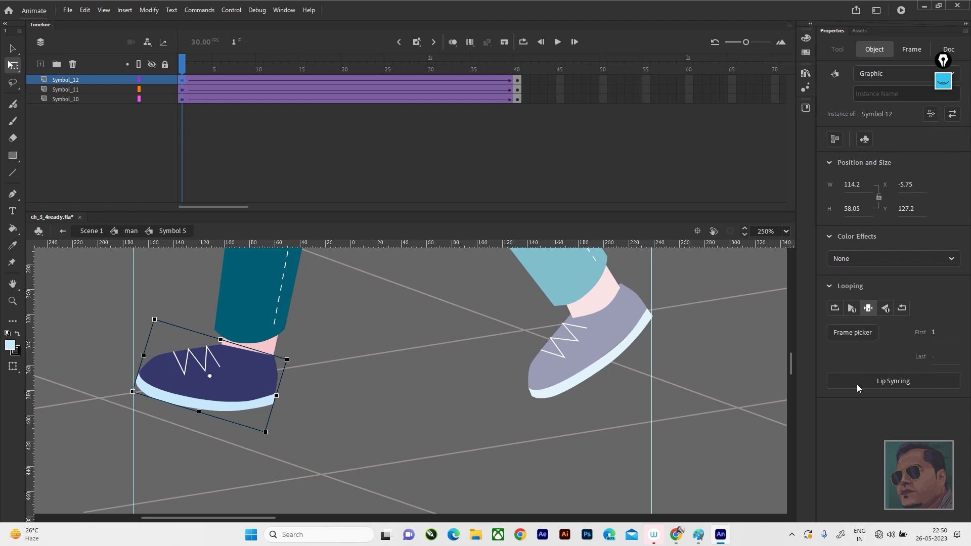
pyautogui.click(937, 333)
pyautogui.write('2')
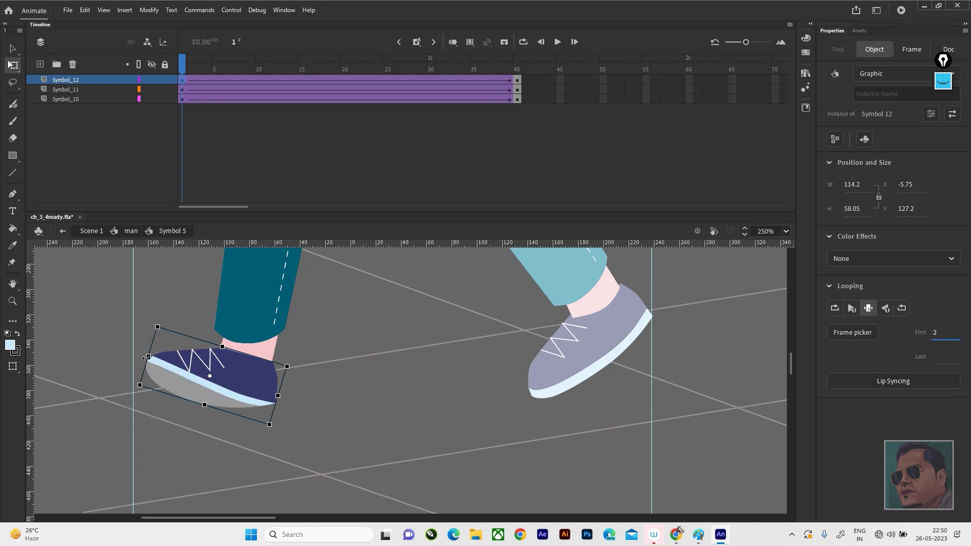
pyautogui.moveTo(146, 358); pyautogui.dragTo(142, 356)
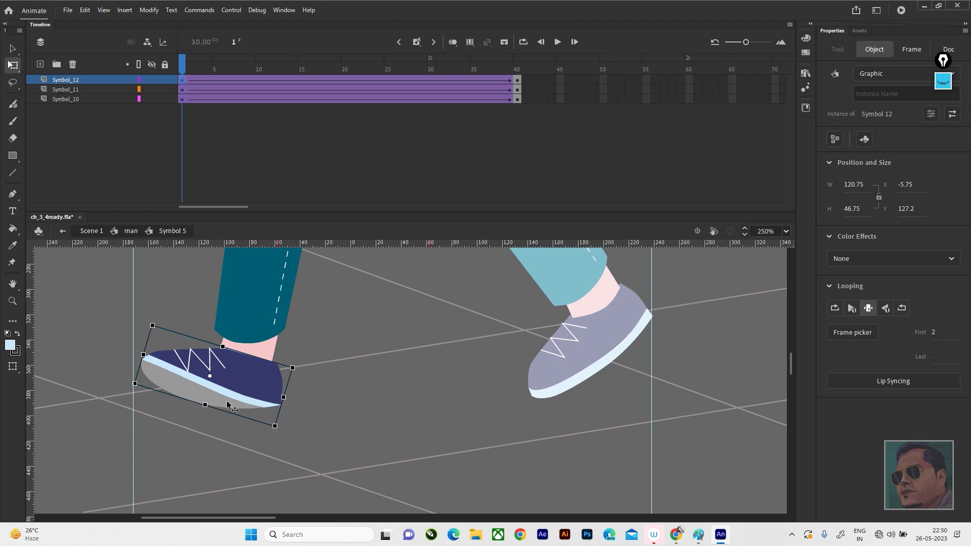
pyautogui.moveTo(205, 406); pyautogui.dragTo(205, 410)
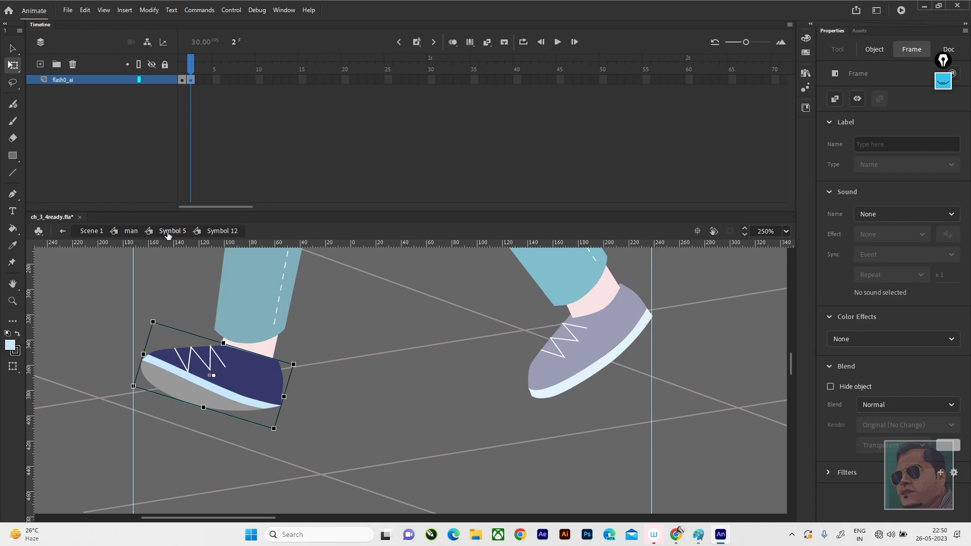
# Paste the sole-showing shoe in place into frame 2 of Symbol 9, the rear leg's shoe symbol inside Symbol 4
pyautogui.click(169, 231)
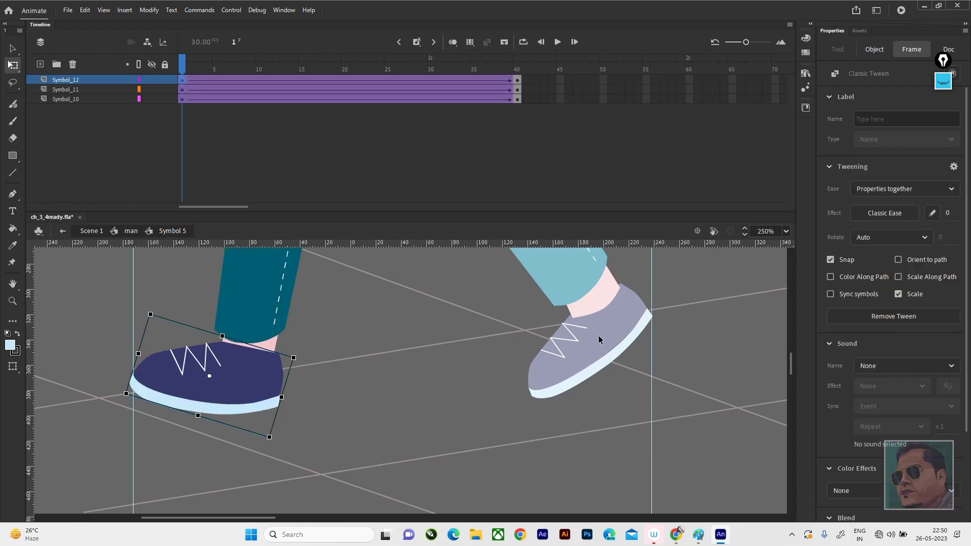
pyautogui.click(128, 233)
pyautogui.doubleClick(591, 349)
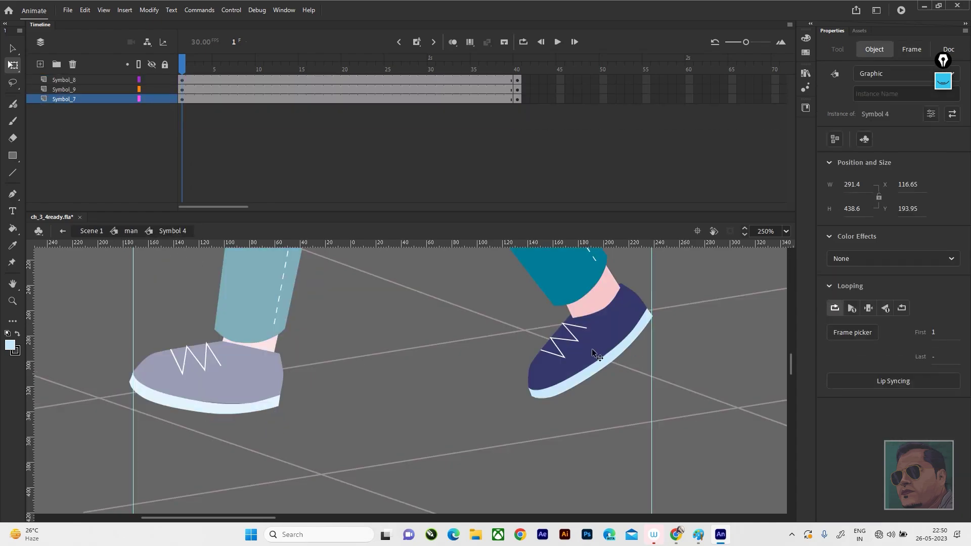
pyautogui.click(586, 362)
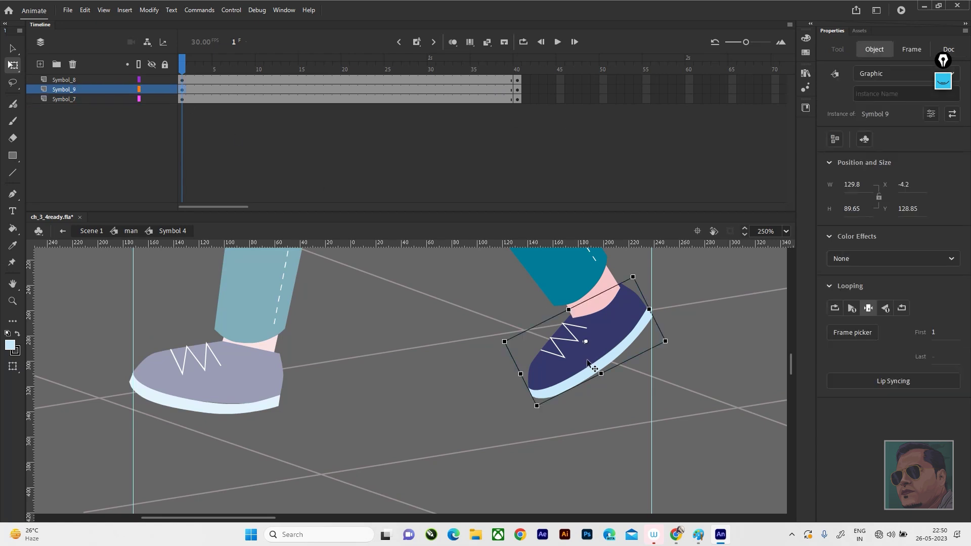
pyautogui.doubleClick(591, 338)
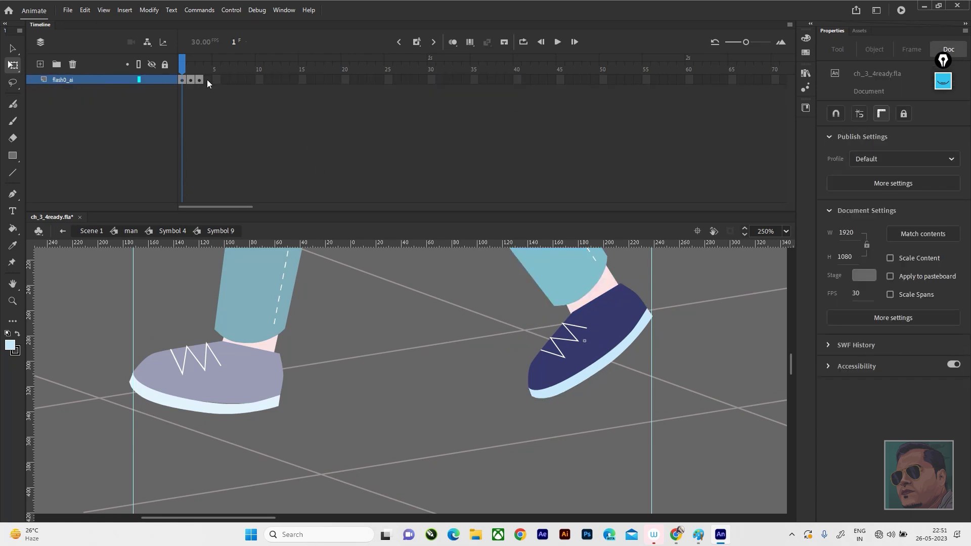
pyautogui.press('.')
pyautogui.press('.')
pyautogui.hotkey('ctrl', 'shift', 'v')
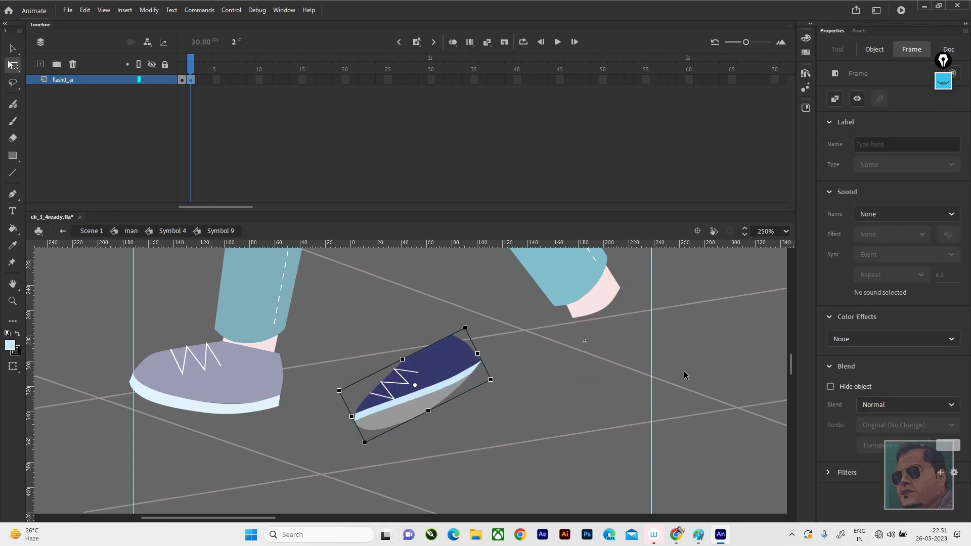
# Fit the pasted shoe onto the rear leg's ankle, rotating it to the foot's tilt and scaling it to about 119 by 55 px
pyautogui.moveTo(500, 389); pyautogui.dragTo(480, 405)
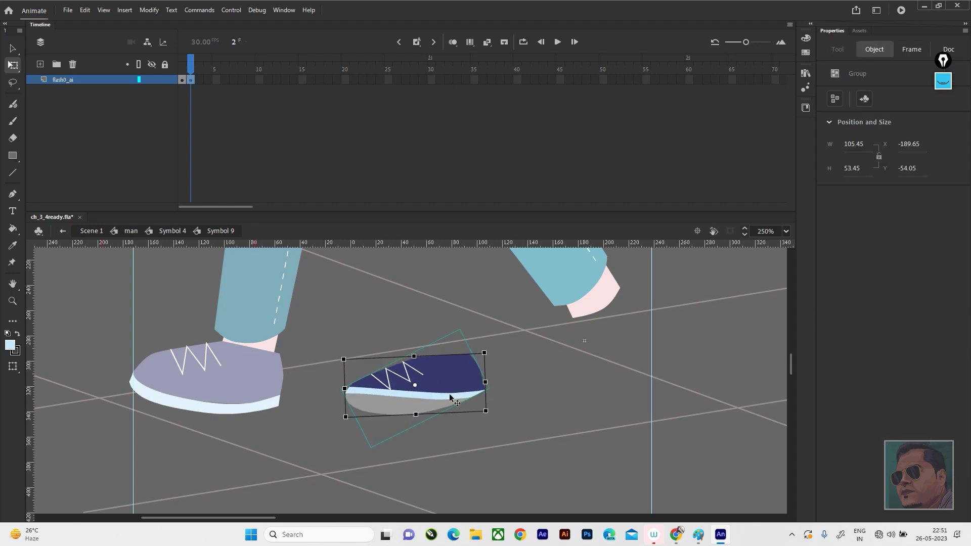
pyautogui.moveTo(415, 387); pyautogui.dragTo(582, 329)
pyautogui.moveTo(649, 350); pyautogui.dragTo(656, 362)
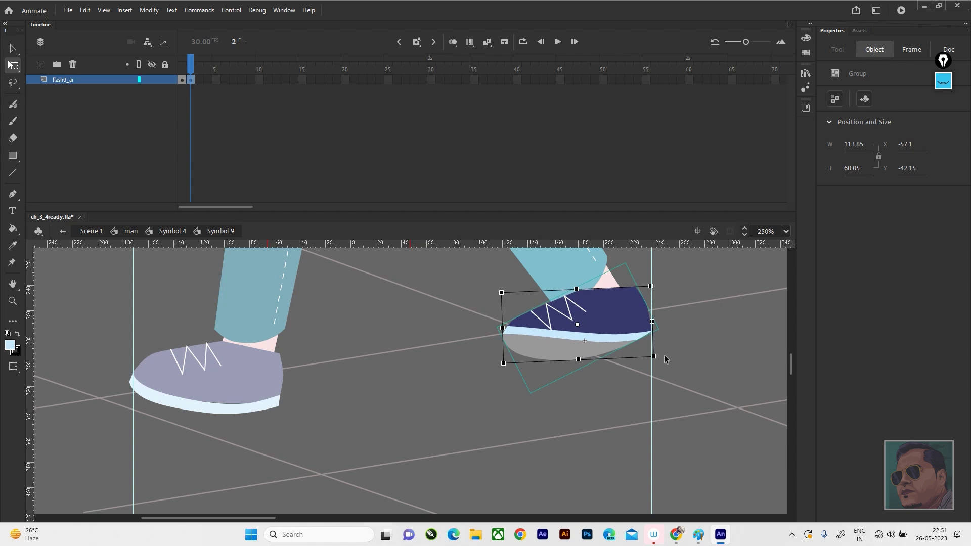
pyautogui.moveTo(660, 365); pyautogui.dragTo(627, 309)
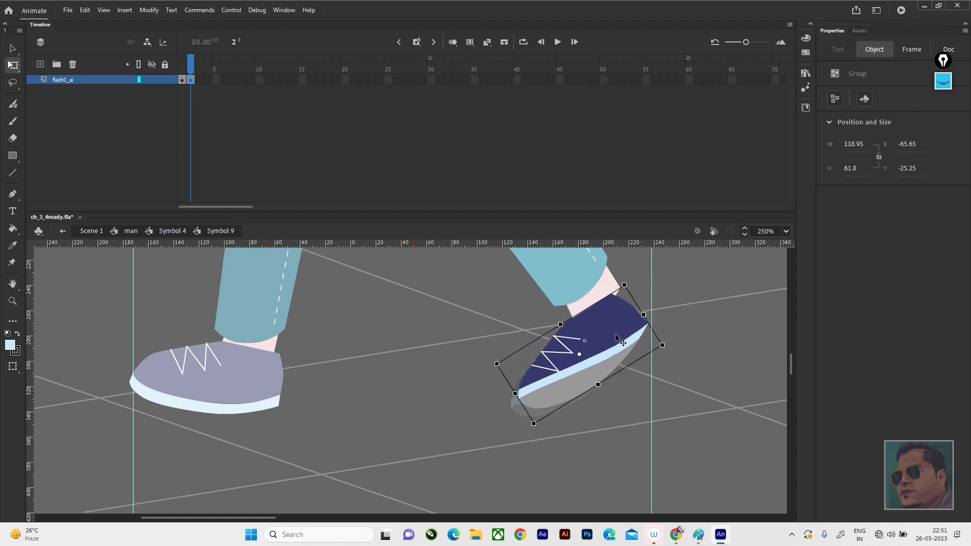
pyautogui.moveTo(604, 354); pyautogui.dragTo(611, 359)
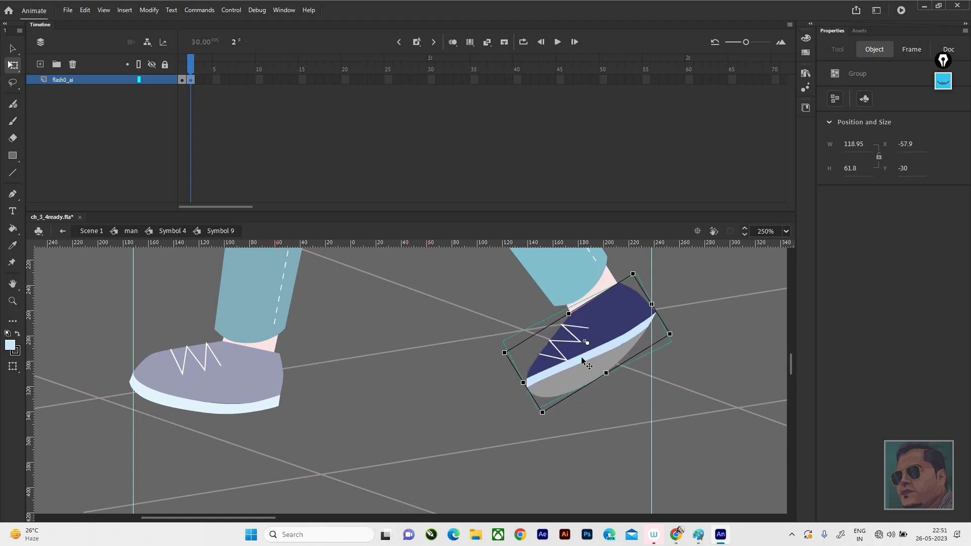
pyautogui.hotkey('ctrl', '-')
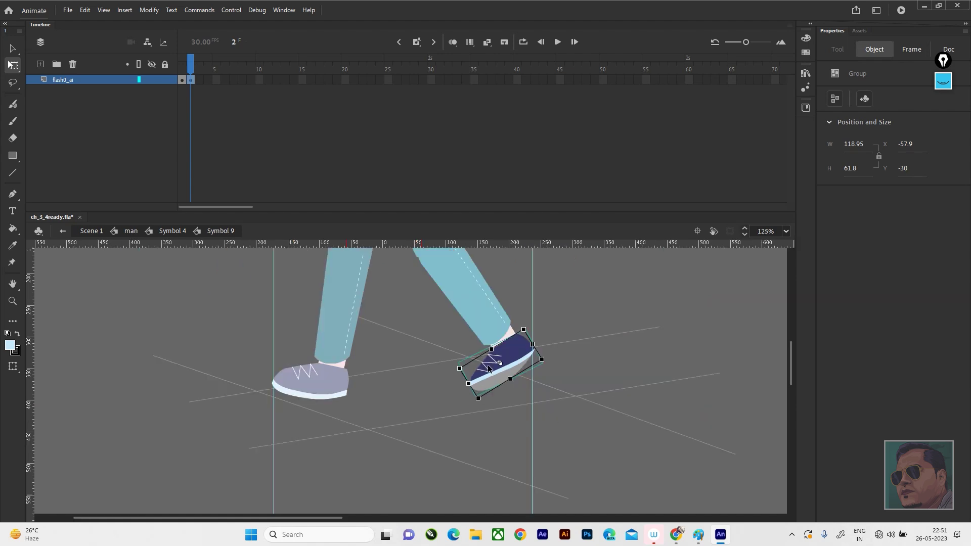
pyautogui.moveTo(478, 398); pyautogui.dragTo(482, 403)
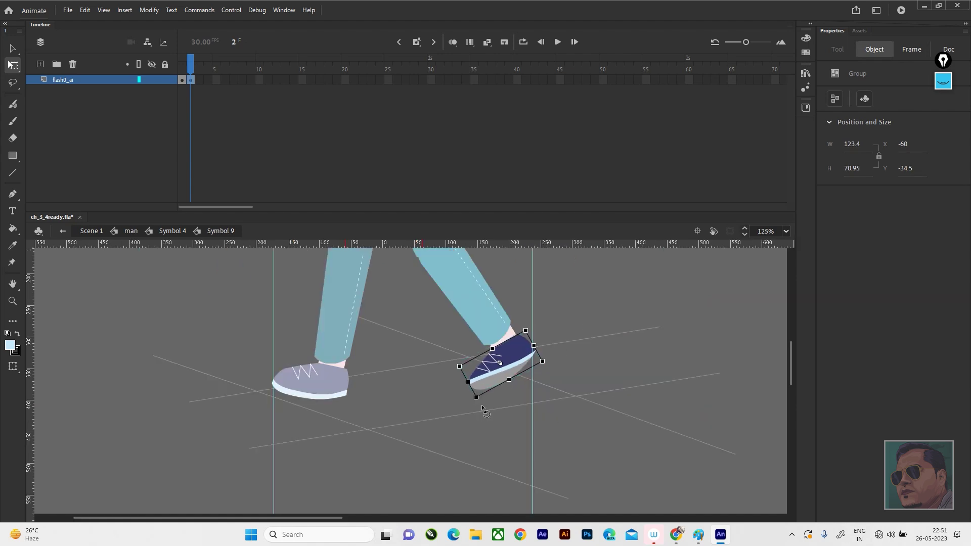
pyautogui.moveTo(518, 360); pyautogui.dragTo(515, 358)
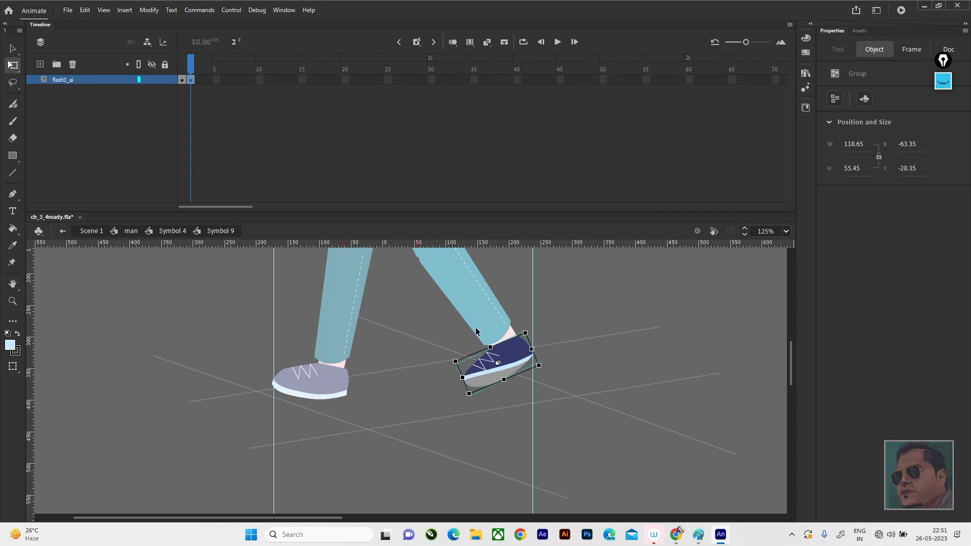
# Return to Symbol 4 and check the looping settings of the rear leg's shoe instance
pyautogui.click(187, 234)
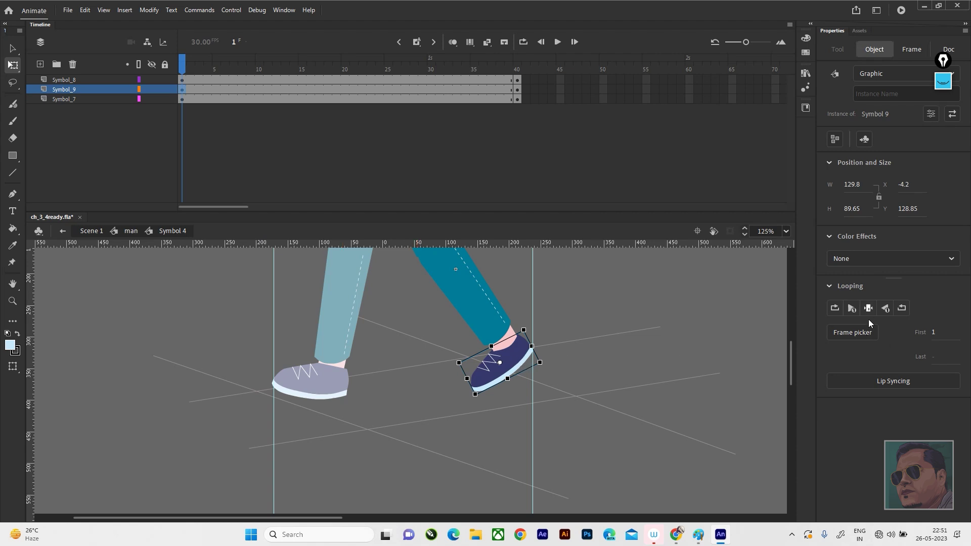
pyautogui.click(652, 351)
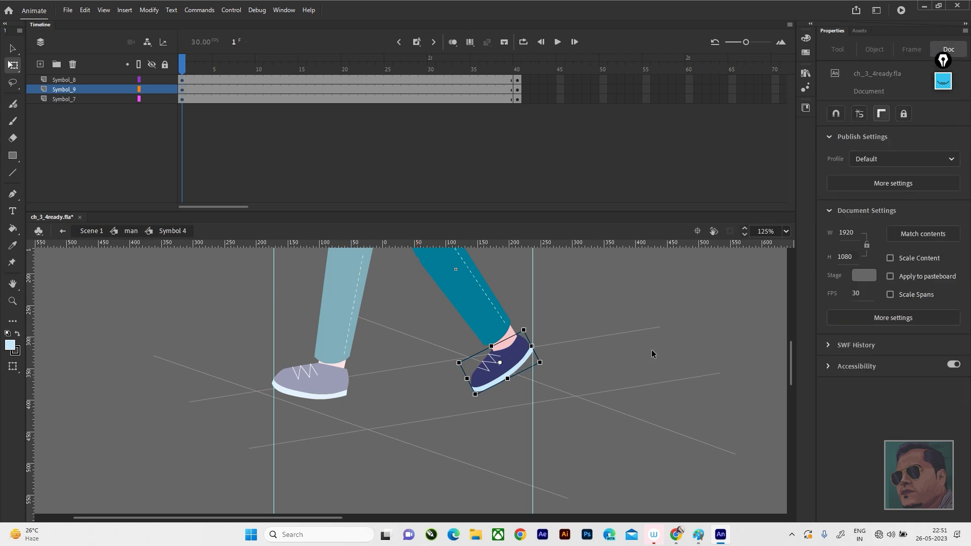
pyautogui.click(515, 362)
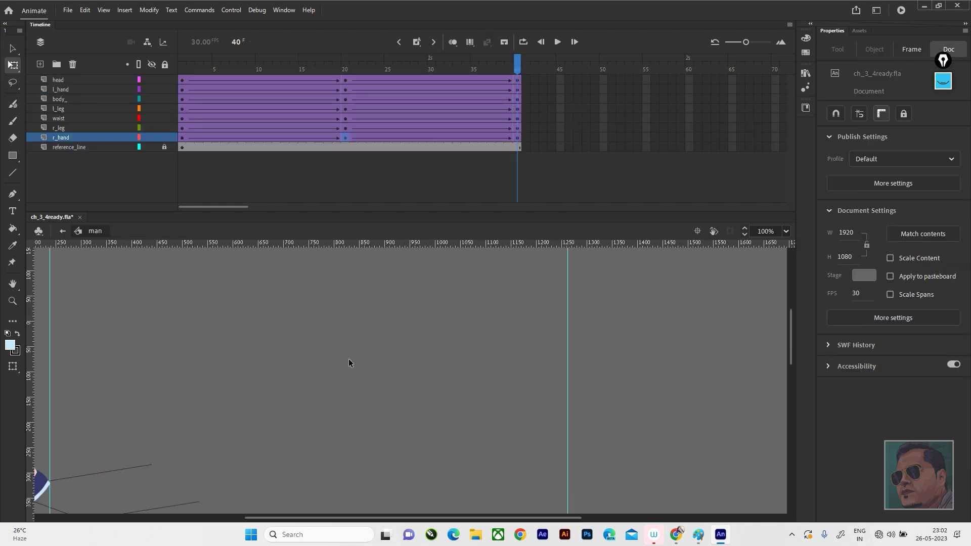
# Open Symbol 12, the front leg's shoe inside Symbol 5, and check its frame 2, then return to Symbol 5
pyautogui.moveTo(348, 359); pyautogui.dragTo(449, 332)
pyautogui.doubleClick(188, 444)
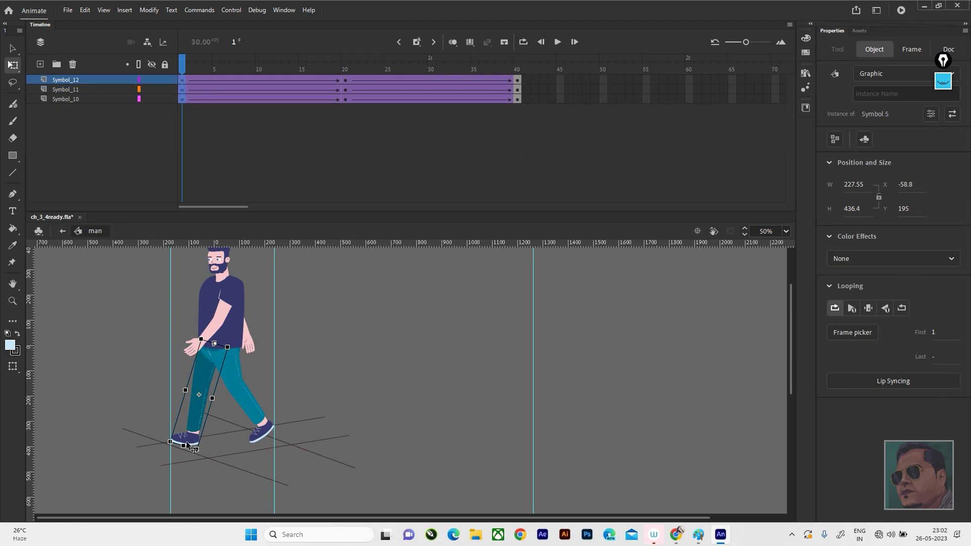
pyautogui.hotkey('ctrl', '=')
pyautogui.scroll(-3, 357, 379)
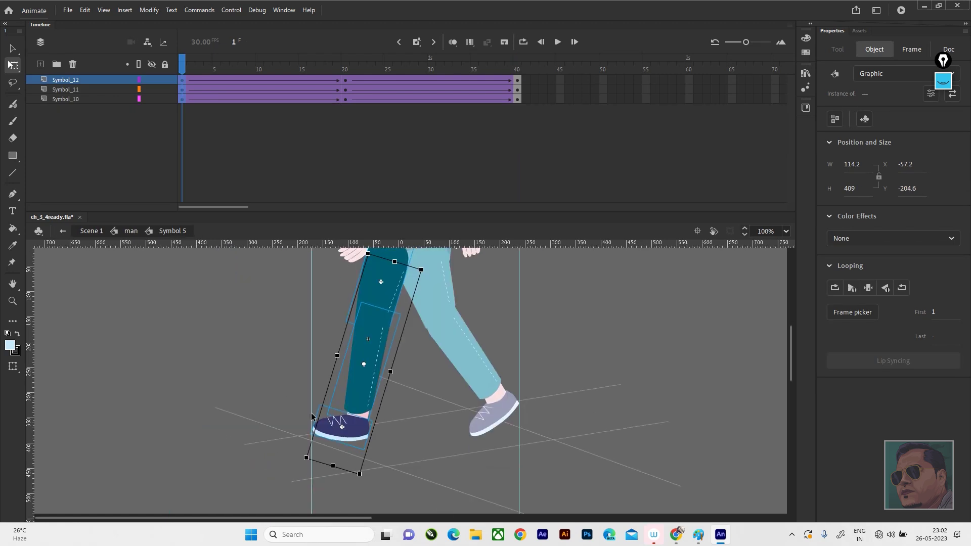
pyautogui.click(248, 395)
pyautogui.doubleClick(350, 428)
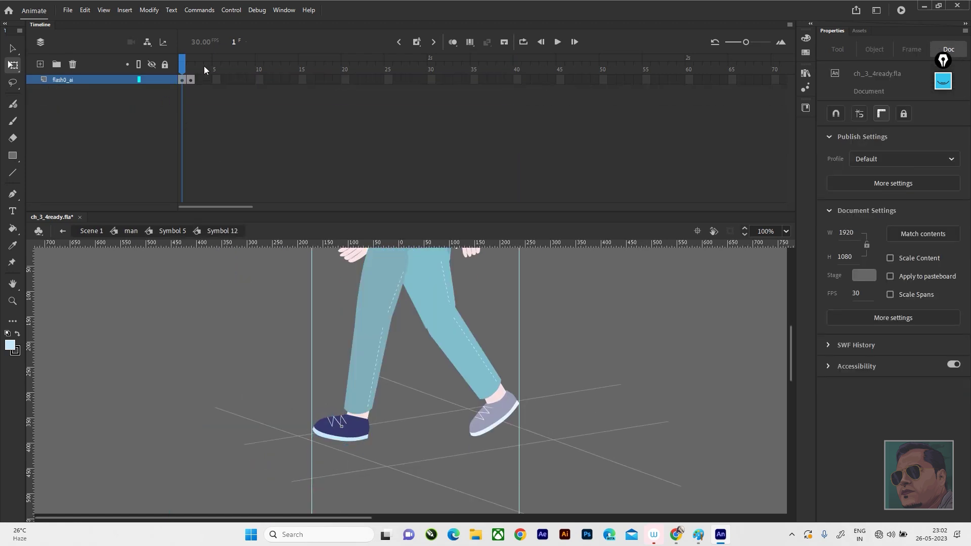
pyautogui.click(190, 80)
pyautogui.click(172, 231)
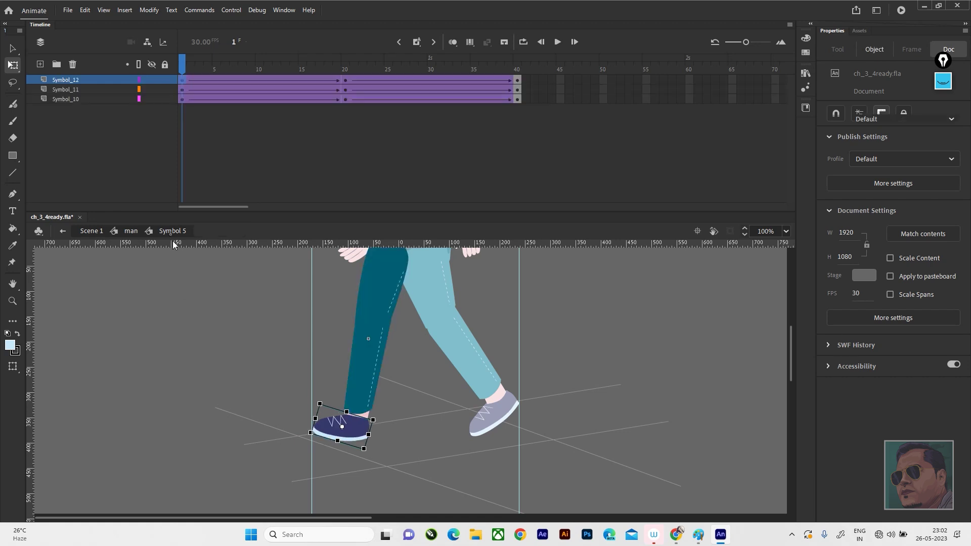
# Open Symbol 9, the rear leg's shoe inside Symbol 4, and compare the artwork on frames 1 and 2
pyautogui.click(131, 230)
pyautogui.click(495, 420)
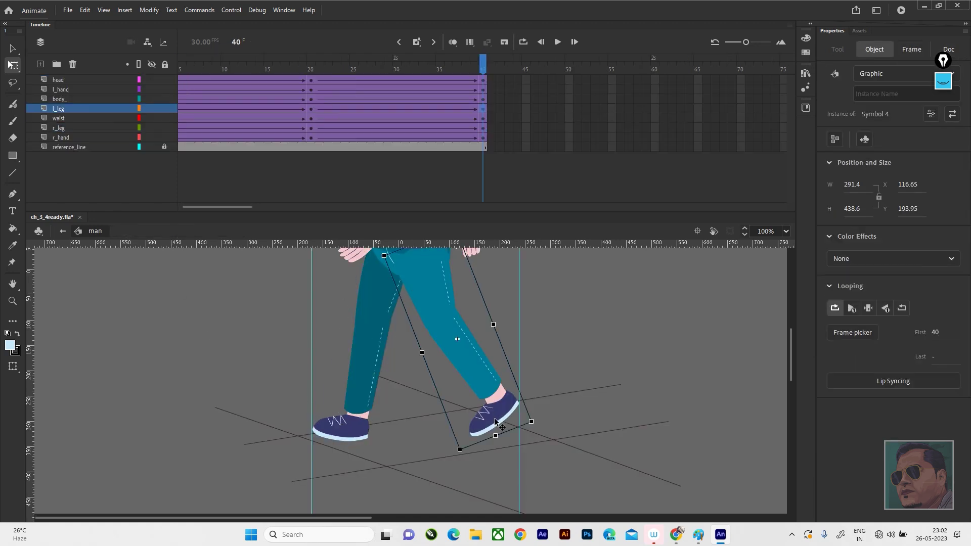
pyautogui.doubleClick(496, 420)
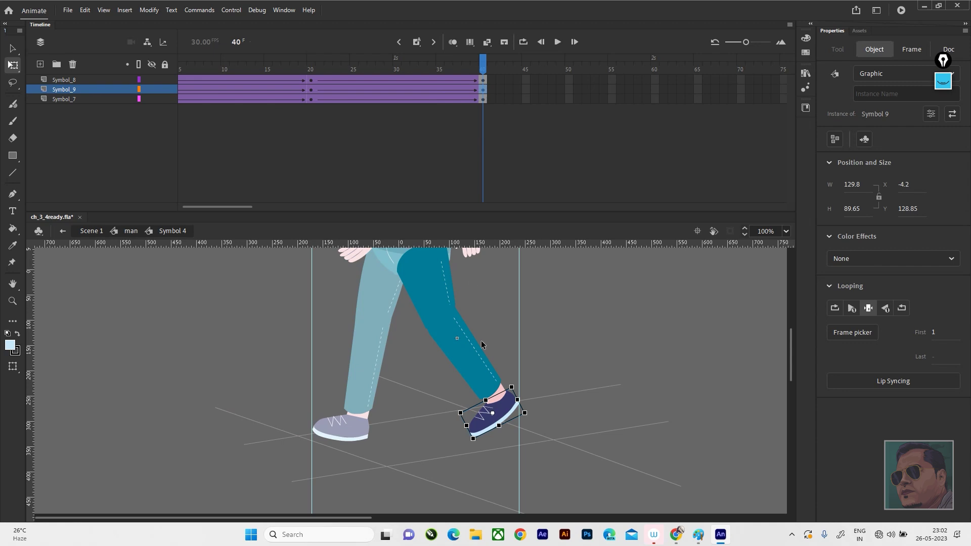
pyautogui.doubleClick(495, 417)
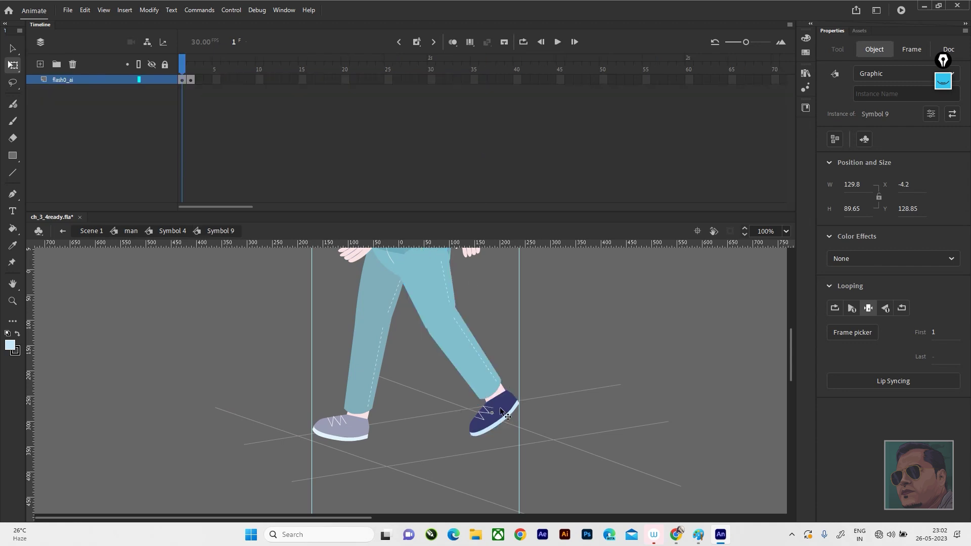
pyautogui.click(185, 65)
pyautogui.click(582, 409)
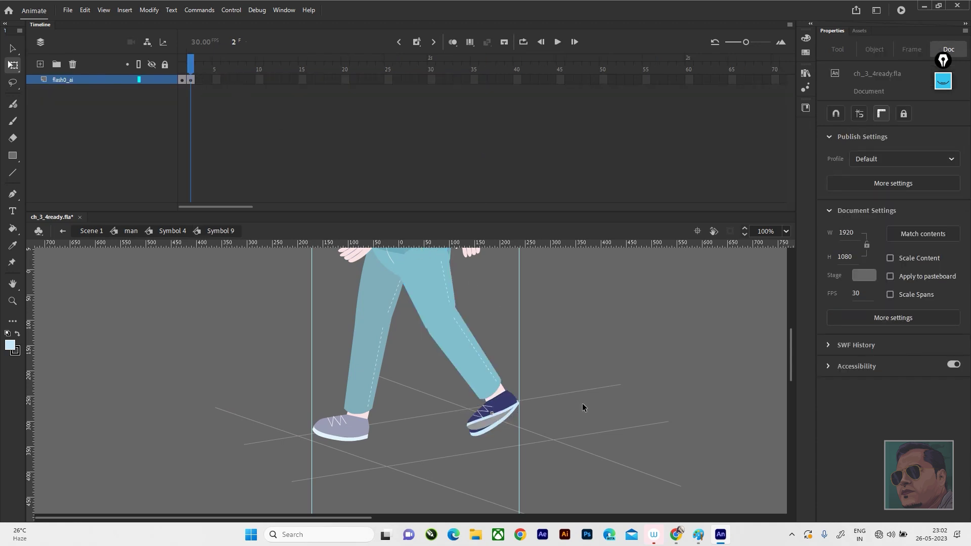
pyautogui.hotkey('ctrl', '=')
pyautogui.moveTo(587, 410); pyautogui.dragTo(468, 328)
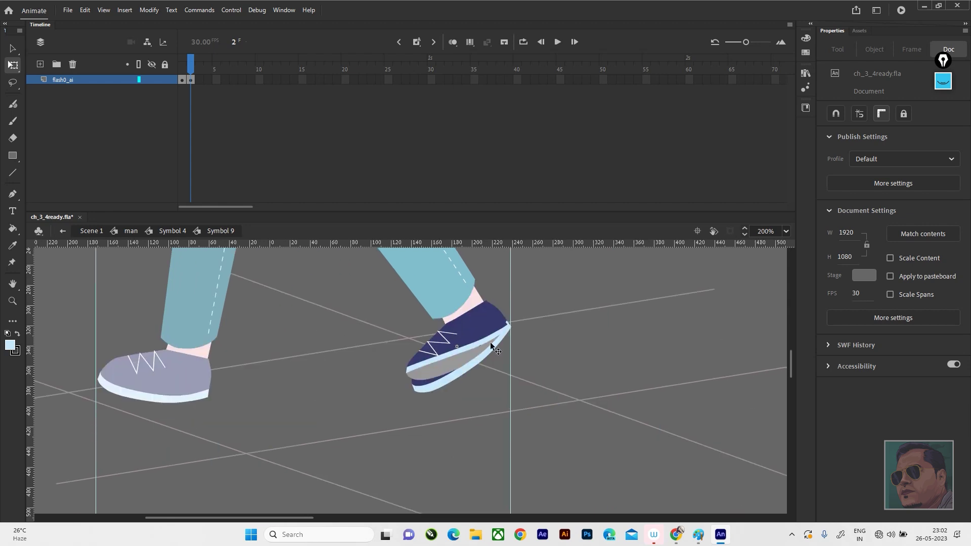
pyautogui.press(',')
pyautogui.click(472, 362)
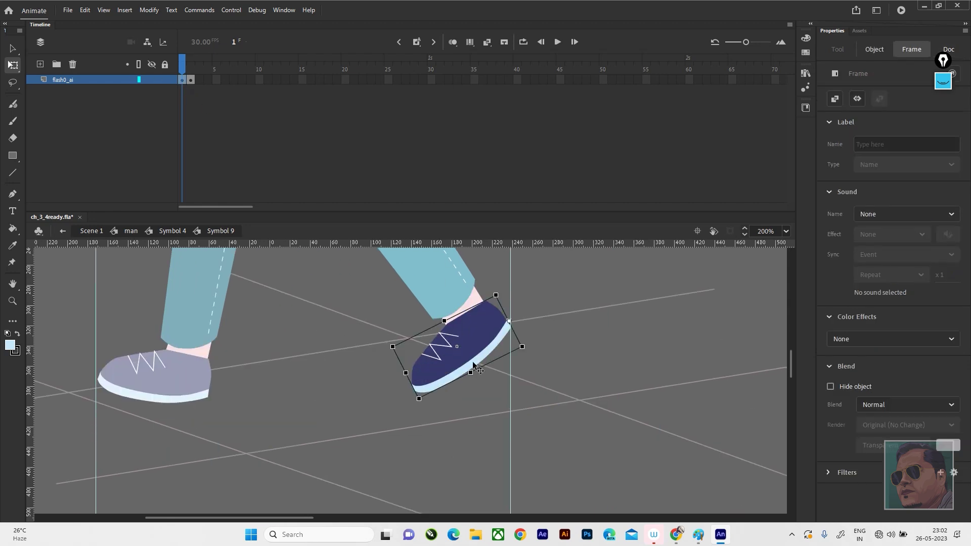
# Move frame 2's overlapping shoes off the leg and separate the sole-showing shoe from the original one inside Symbol 9
pyautogui.click(191, 80)
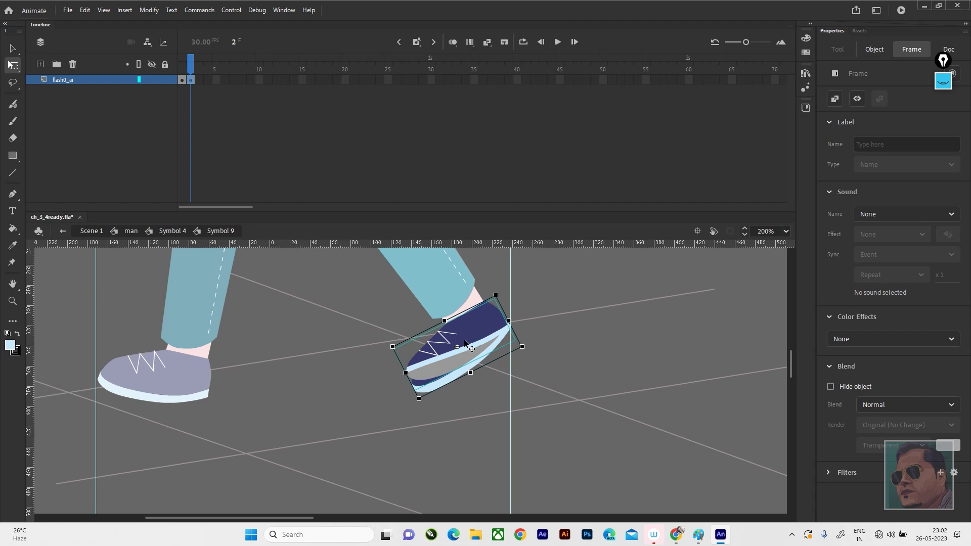
pyautogui.doubleClick(621, 318)
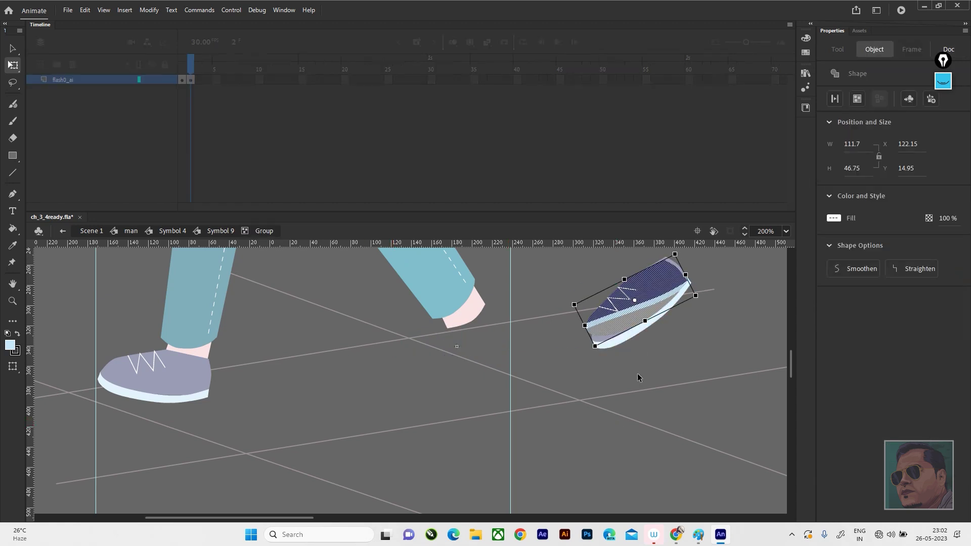
pyautogui.moveTo(632, 320); pyautogui.dragTo(439, 312)
pyautogui.click(324, 264)
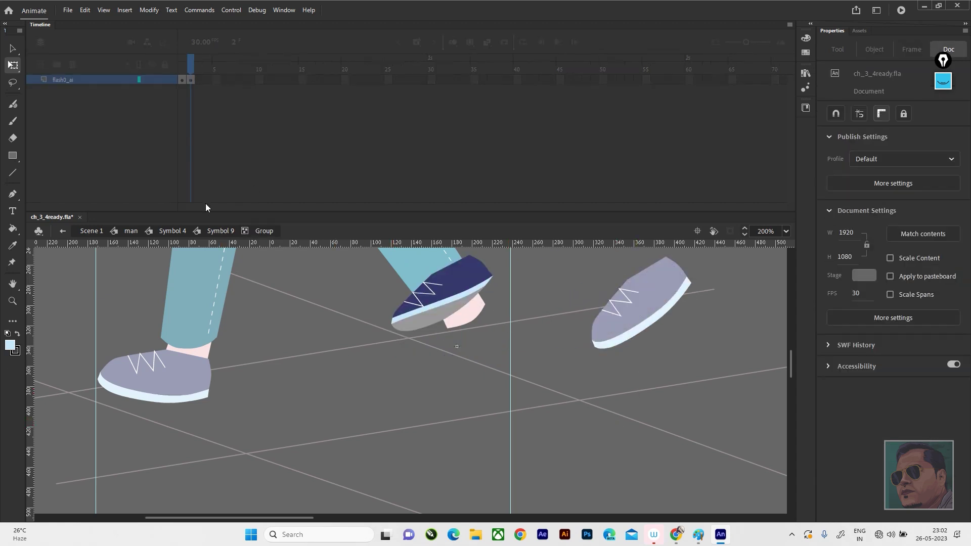
pyautogui.click(223, 230)
# Delete the leftover original shoe from frame 2 of Symbol 9 and move the sole-showing shoe back onto the ankle
pyautogui.moveTo(582, 244); pyautogui.dragTo(744, 405)
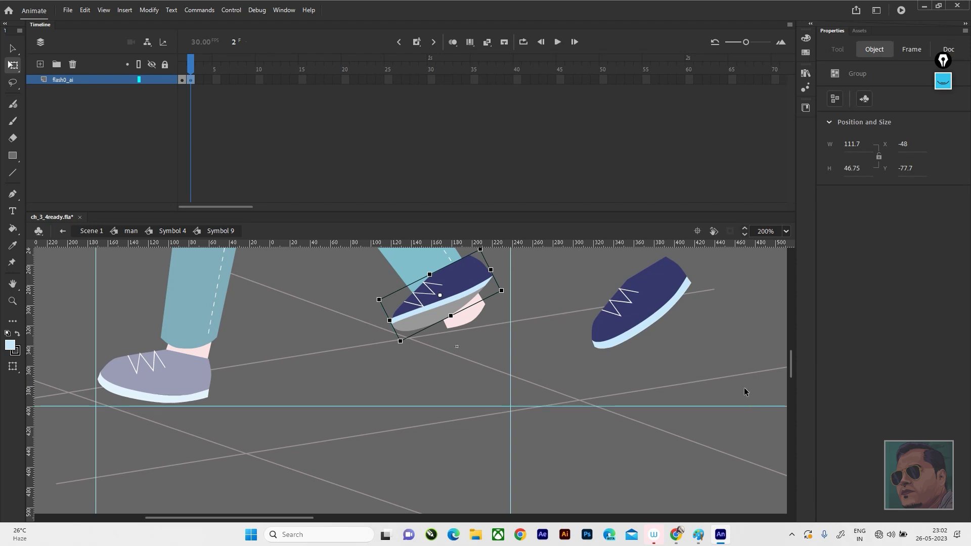
pyautogui.moveTo(569, 250); pyautogui.dragTo(703, 371)
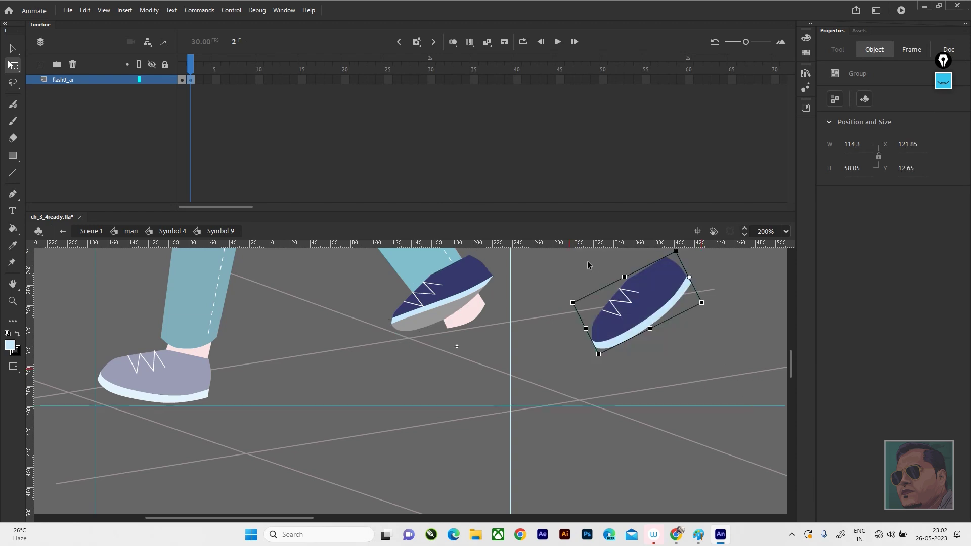
pyautogui.press('Delete')
pyautogui.moveTo(473, 280); pyautogui.dragTo(487, 326)
# Return to Symbol 4 and check the rear shoe instance's looping settings at frame 40
pyautogui.click(173, 231)
pyautogui.click(629, 331)
pyautogui.click(490, 352)
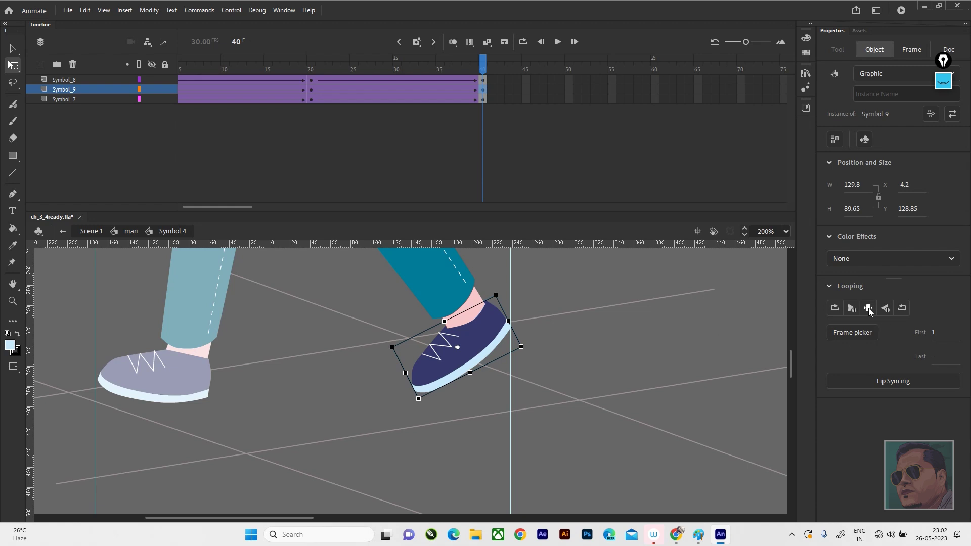
pyautogui.hotkey('ctrl', '-')
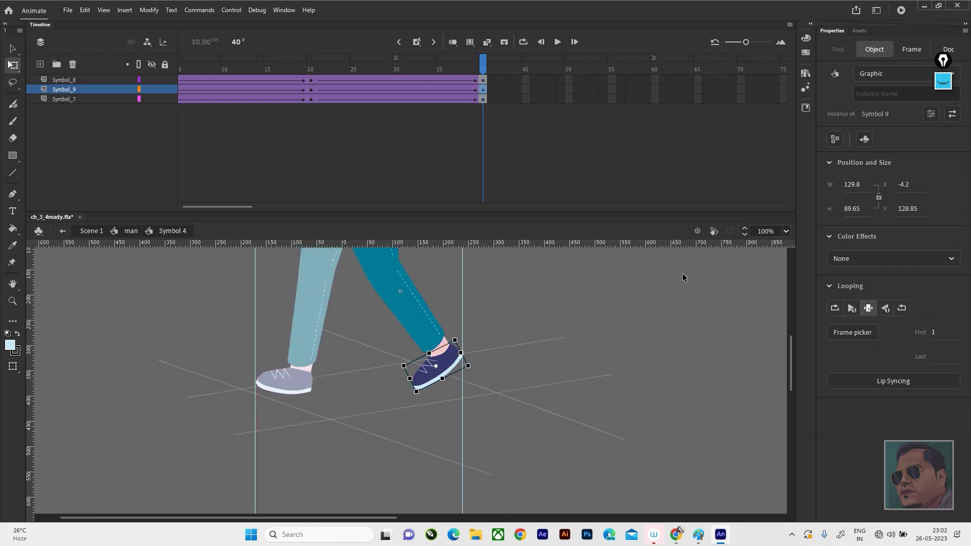
# Return to the man symbol and play the walk cycle with the whole figure in view
pyautogui.click(131, 232)
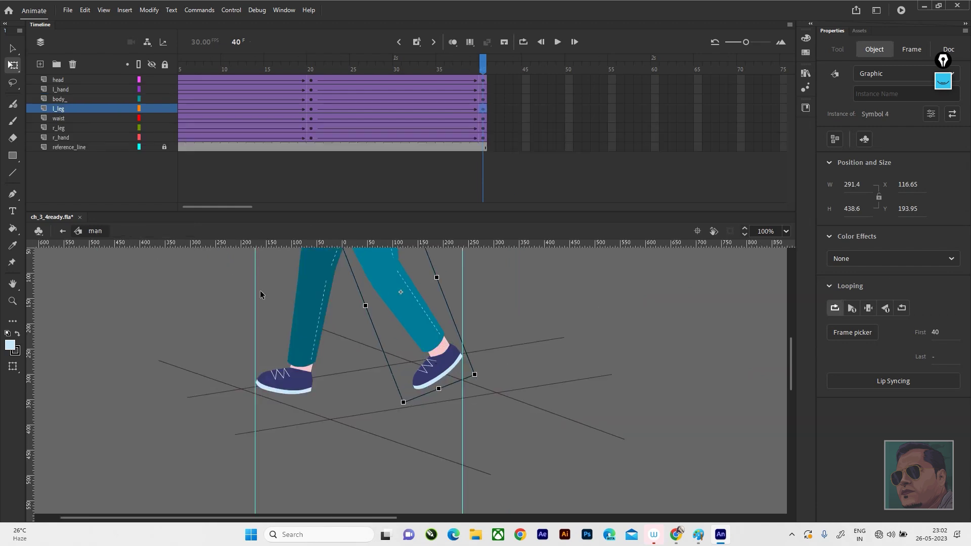
pyautogui.hotkey('ctrl', '-')
pyautogui.press('Return')
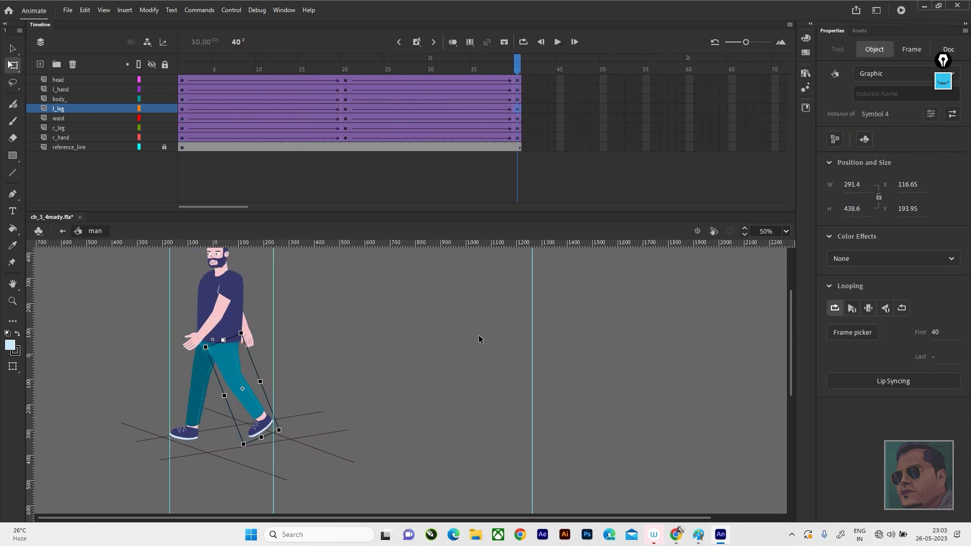
pyautogui.hotkey('ctrl', '=')
pyautogui.moveTo(480, 339); pyautogui.dragTo(453, 361)
pyautogui.hotkey('ctrl', '-')
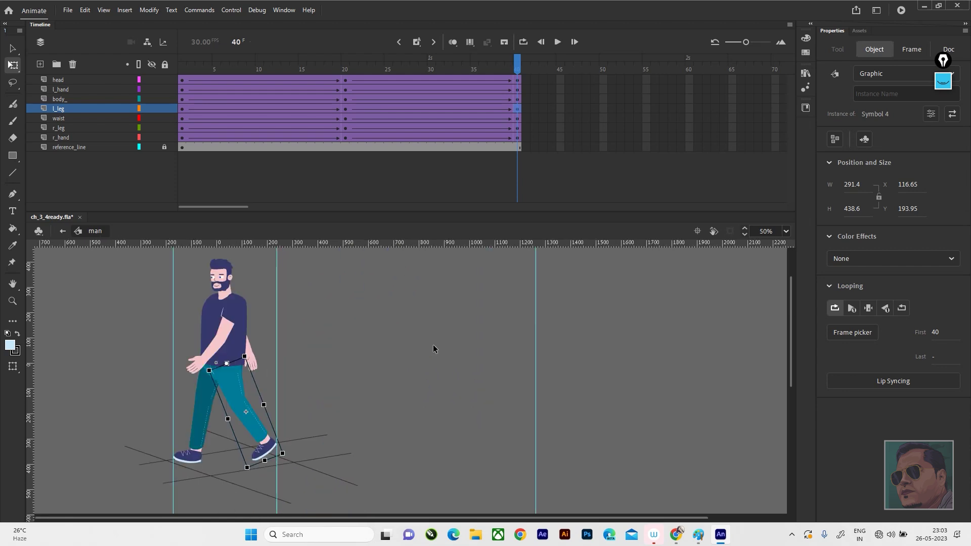
pyautogui.click(518, 80)
pyautogui.press('Return')
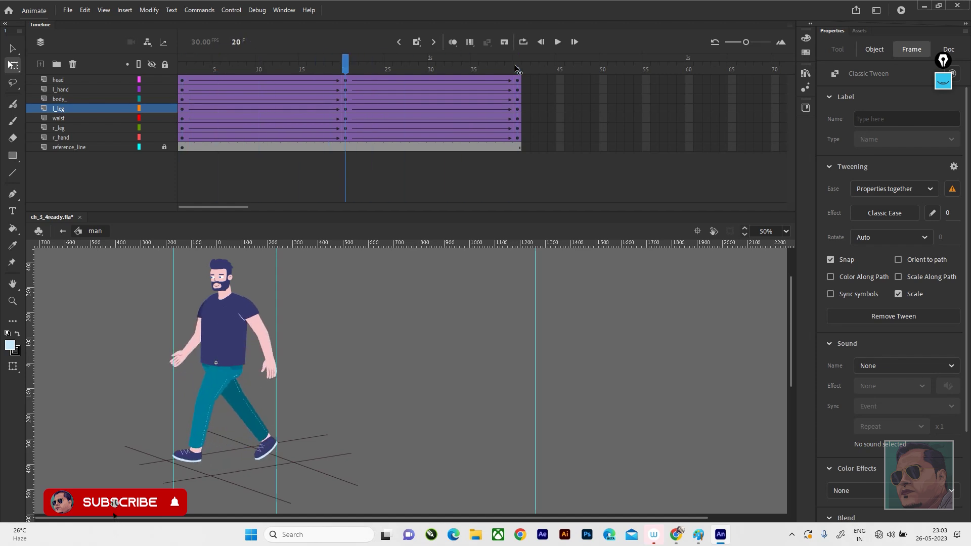
pyautogui.click(265, 205)
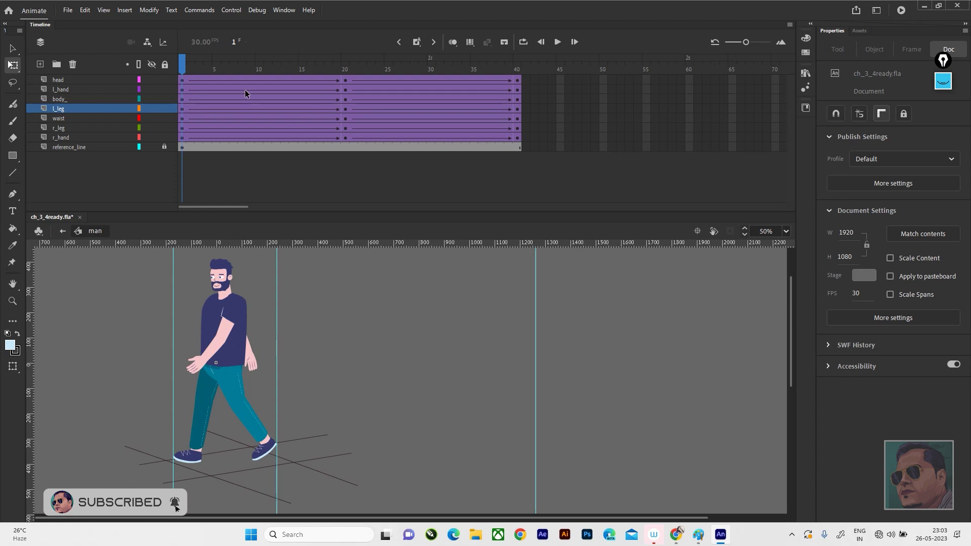
# Scrub through the first half of the walk to examine the left leg's motion, then go back to frame 1
pyautogui.click(263, 404)
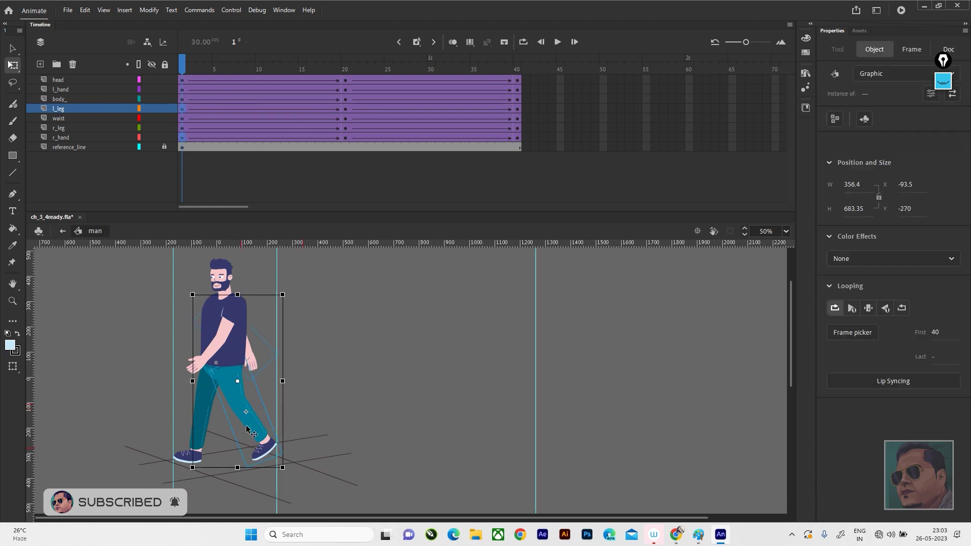
pyautogui.click(259, 108)
pyautogui.moveTo(259, 69); pyautogui.dragTo(328, 69)
pyautogui.click(185, 69)
pyautogui.click(272, 372)
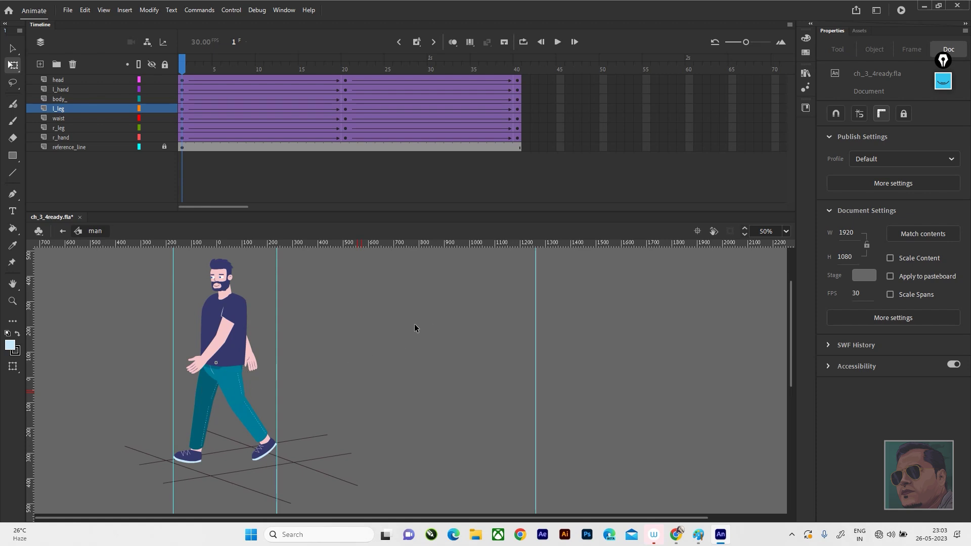
# Sketch a bent leg with a lifted foot beside the man using the Classic Brush at size 8
pyautogui.press('b')
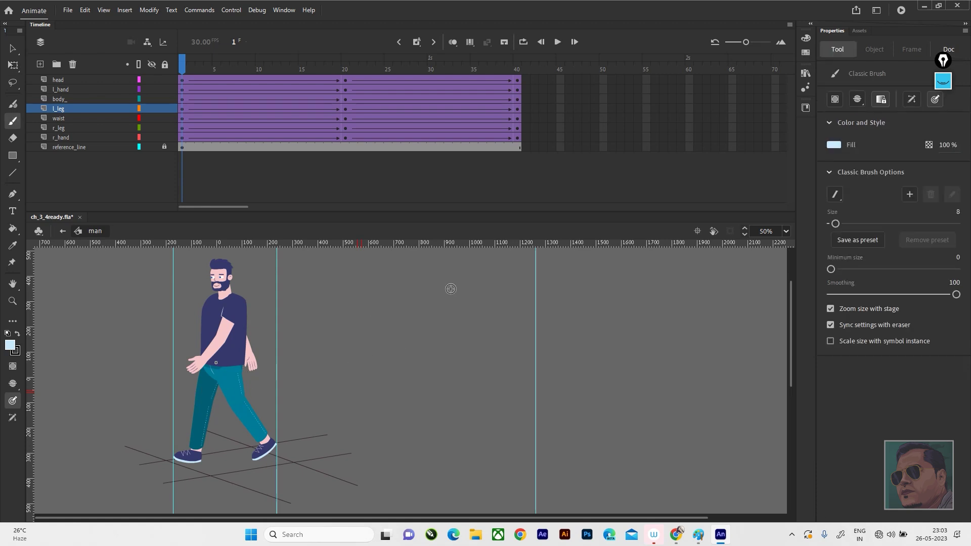
pyautogui.moveTo(443, 273); pyautogui.dragTo(420, 352)
pyautogui.moveTo(486, 274)
pyautogui.mouseDown()
pyautogui.moveTo(459, 312)
pyautogui.moveTo(445, 351)
pyautogui.mouseUp()
pyautogui.moveTo(468, 313)
pyautogui.mouseDown()
pyautogui.moveTo(447, 345)
pyautogui.moveTo(480, 419)
pyautogui.mouseUp()
pyautogui.moveTo(450, 352)
pyautogui.mouseDown()
pyautogui.moveTo(516, 420)
pyautogui.moveTo(490, 439)
pyautogui.moveTo(505, 431)
pyautogui.moveTo(476, 472)
pyautogui.mouseUp()
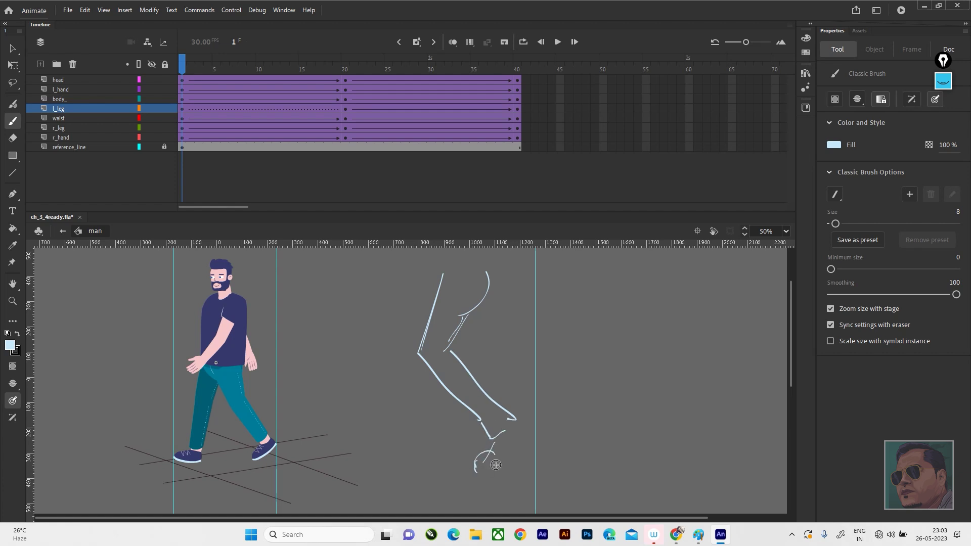
pyautogui.moveTo(515, 419)
pyautogui.mouseDown()
pyautogui.moveTo(519, 428)
pyautogui.moveTo(485, 472)
pyautogui.mouseUp()
# Undo all strokes of the bent-leg sketch
pyautogui.hotkey('ctrl', 'z')
pyautogui.hotkey('ctrl', 'z')
pyautogui.hotkey('ctrl', 'z')
pyautogui.hotkey('ctrl', 'z')
pyautogui.hotkey('ctrl', 'z')
pyautogui.hotkey('ctrl', 'z')
pyautogui.hotkey('ctrl', 'z')
pyautogui.hotkey('ctrl', 'z')
pyautogui.hotkey('ctrl', 'z')
pyautogui.hotkey('ctrl', 'z')
pyautogui.hotkey('ctrl', 'z')
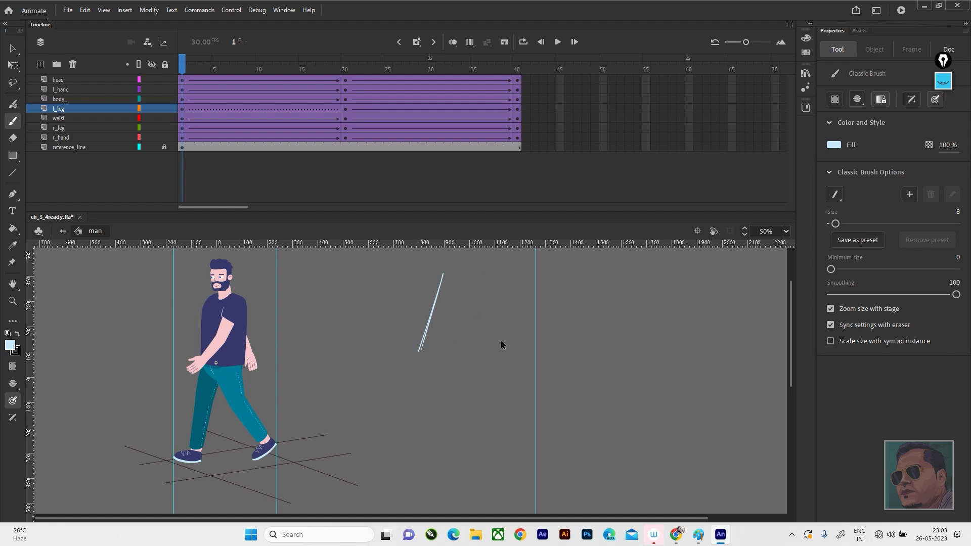
# Play the walk briefly, then examine the man's poses at frames 1, 5 and 10
pyautogui.press('Return')
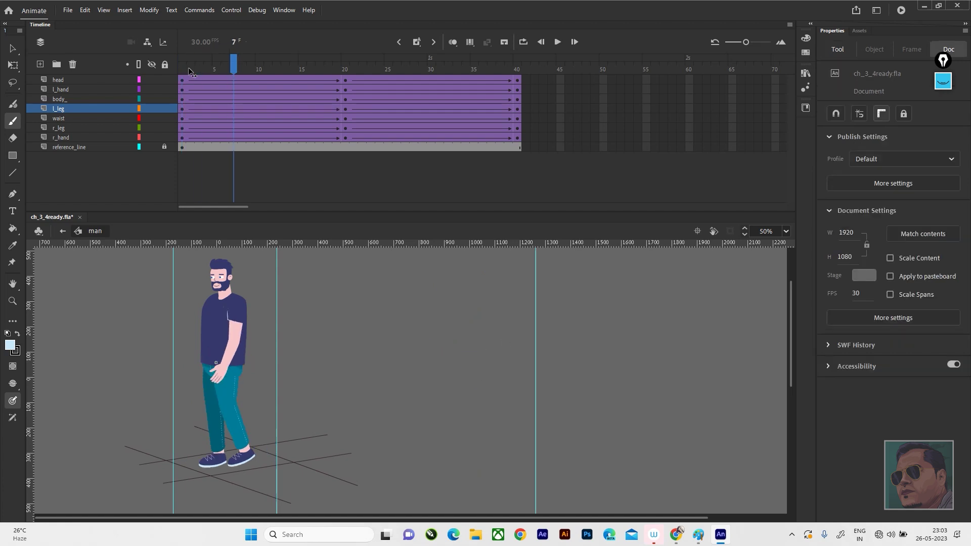
pyautogui.click(189, 71)
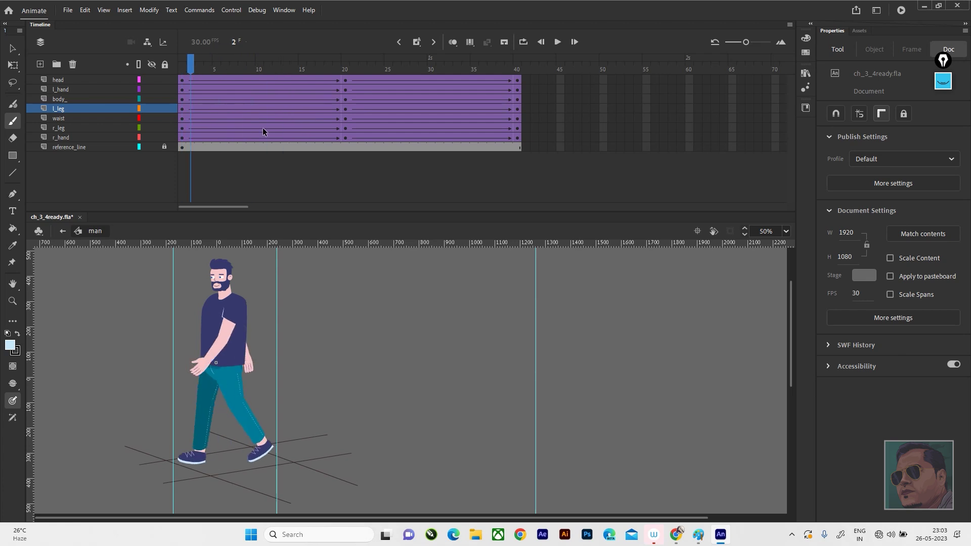
pyautogui.press(',')
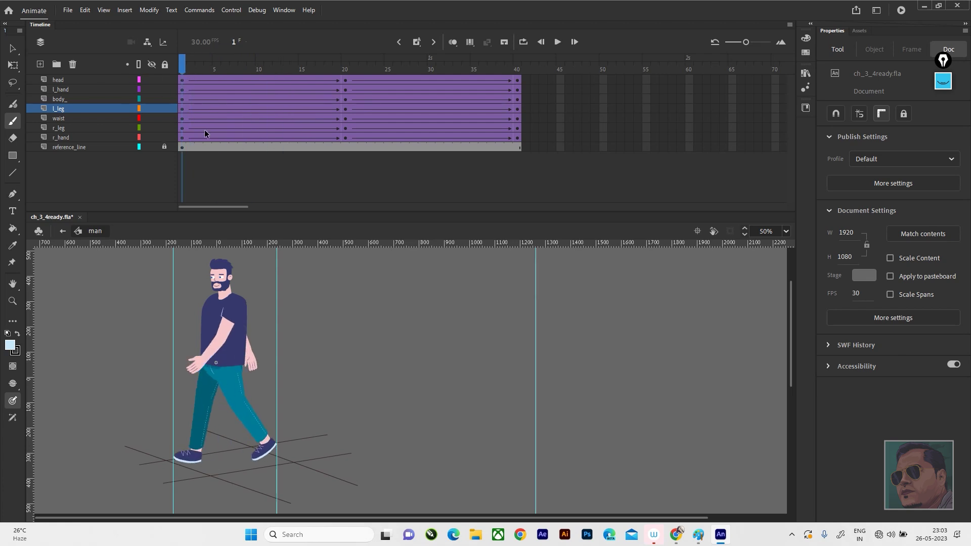
pyautogui.click(181, 80)
pyautogui.click(216, 80)
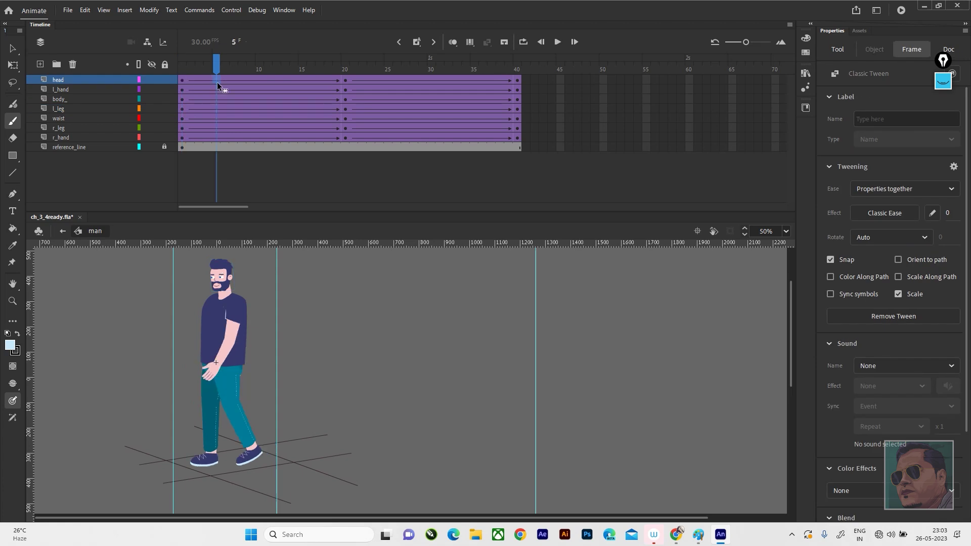
pyautogui.click(260, 80)
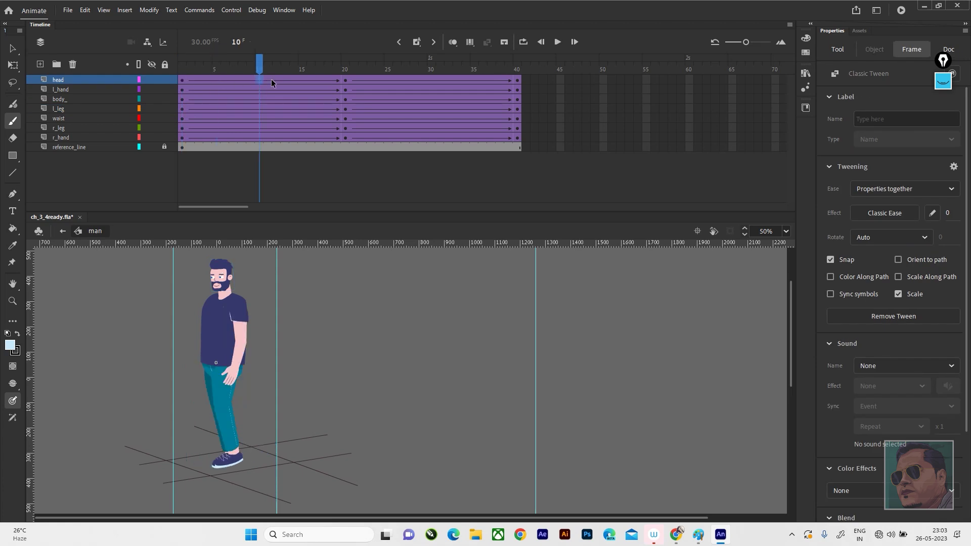
# Examine the man's pose at frame 15, then go back to frame 1
pyautogui.click(302, 81)
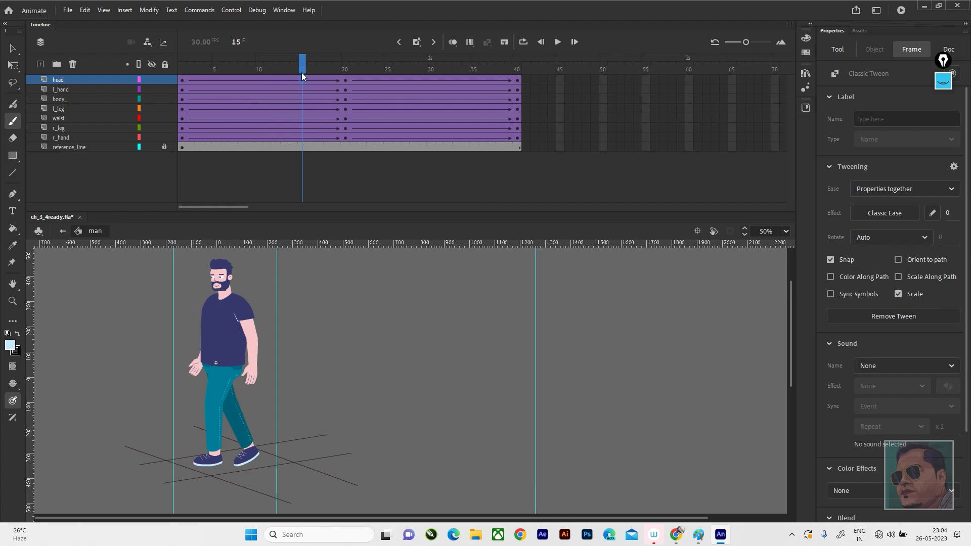
pyautogui.moveTo(301, 71); pyautogui.dragTo(183, 71)
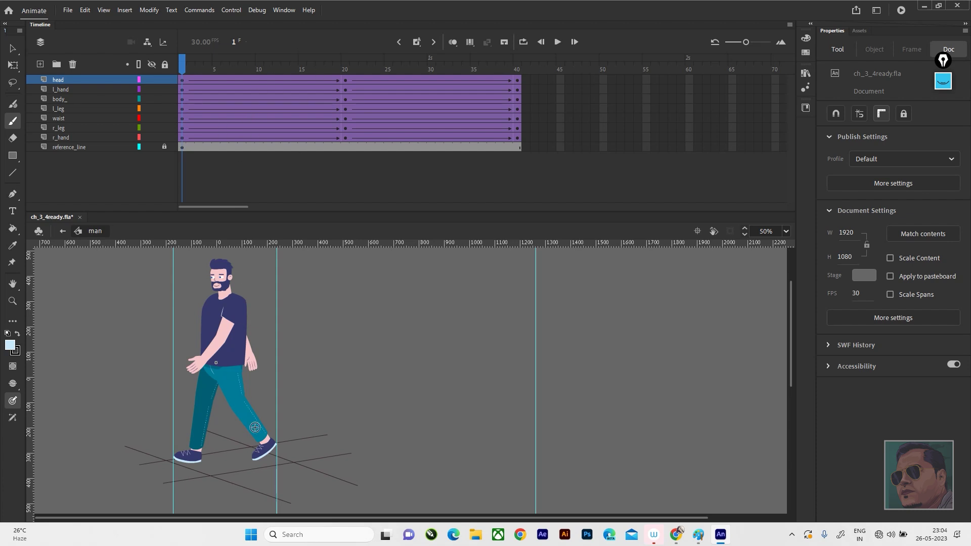
# Insert keyframes at frames 10 and 30 on all body-part layers from head to r_hand
pyautogui.click(20, 47)
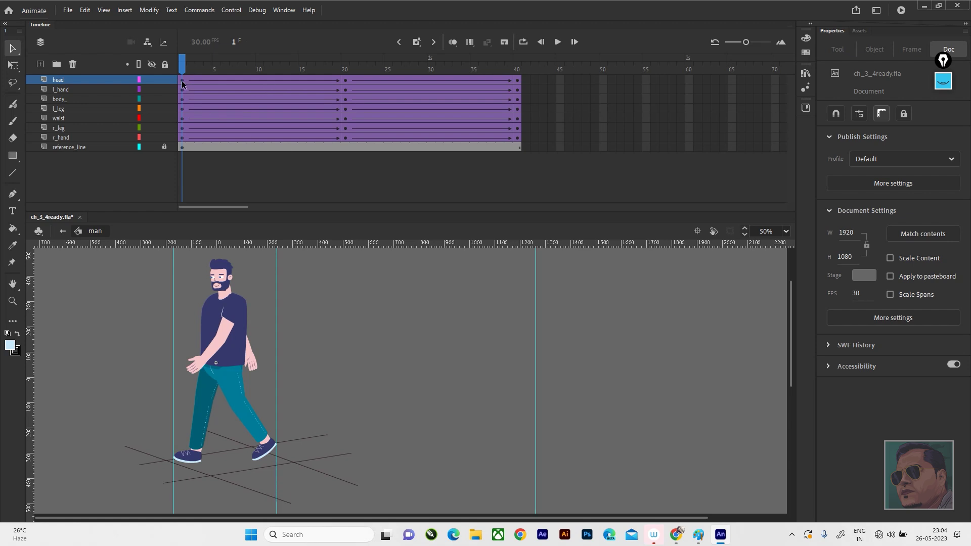
pyautogui.click(216, 81)
pyautogui.click(259, 80)
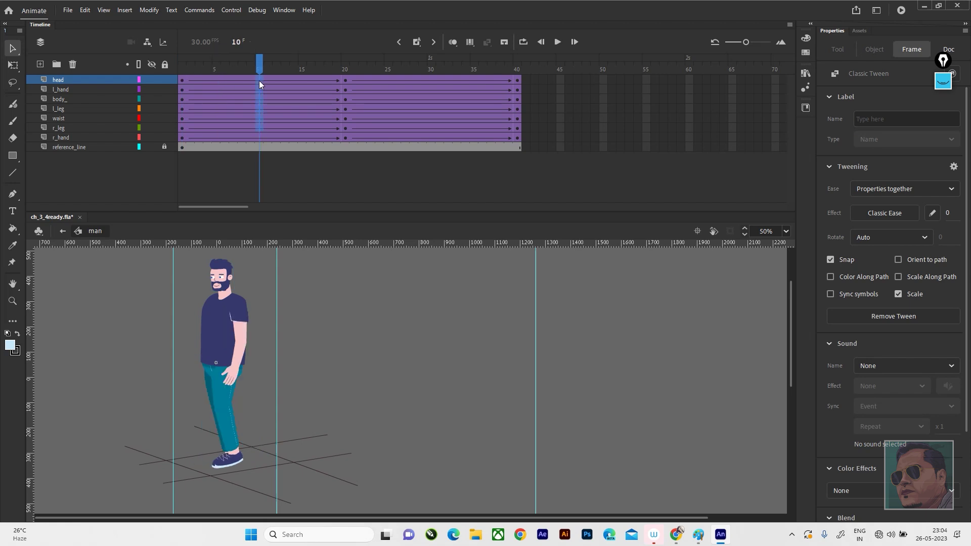
pyautogui.click(259, 137)
pyautogui.press('F6')
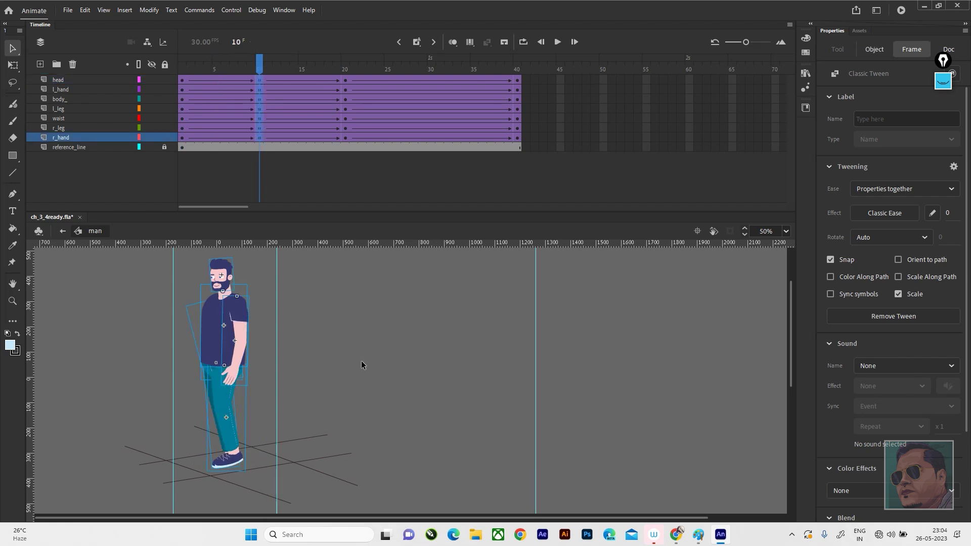
pyautogui.click(431, 80)
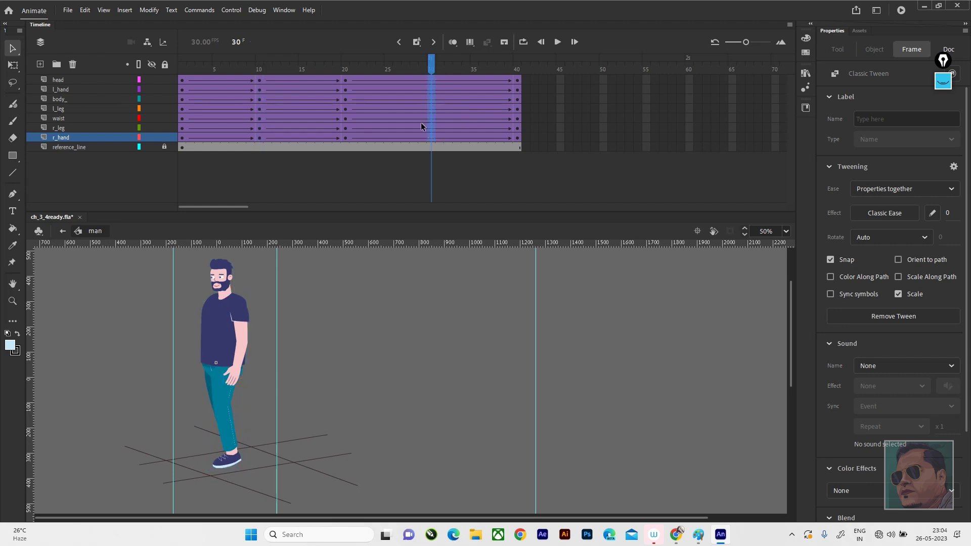
pyautogui.press('F6')
pyautogui.click(364, 235)
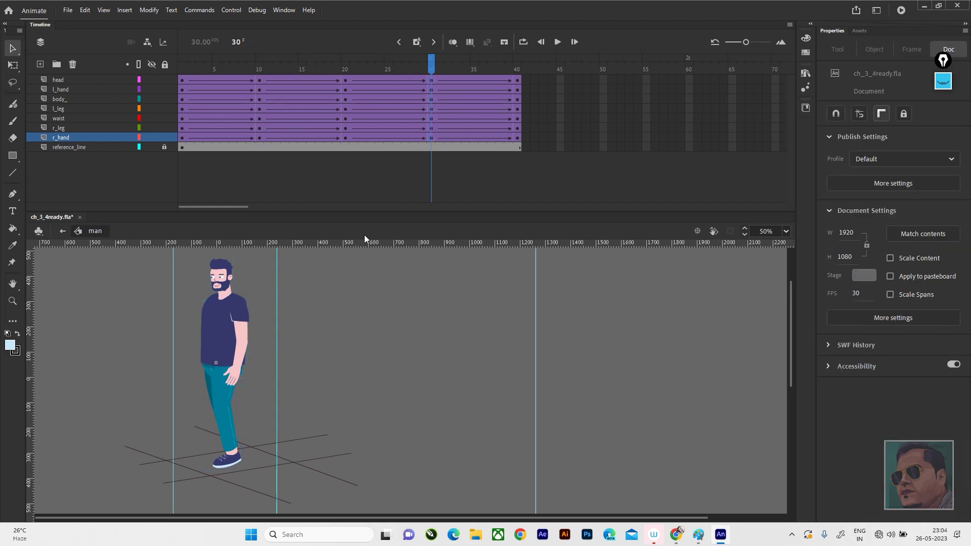
# Open the left leg's symbol at frame 10 and insert keyframes there on its three layers
pyautogui.click(222, 407)
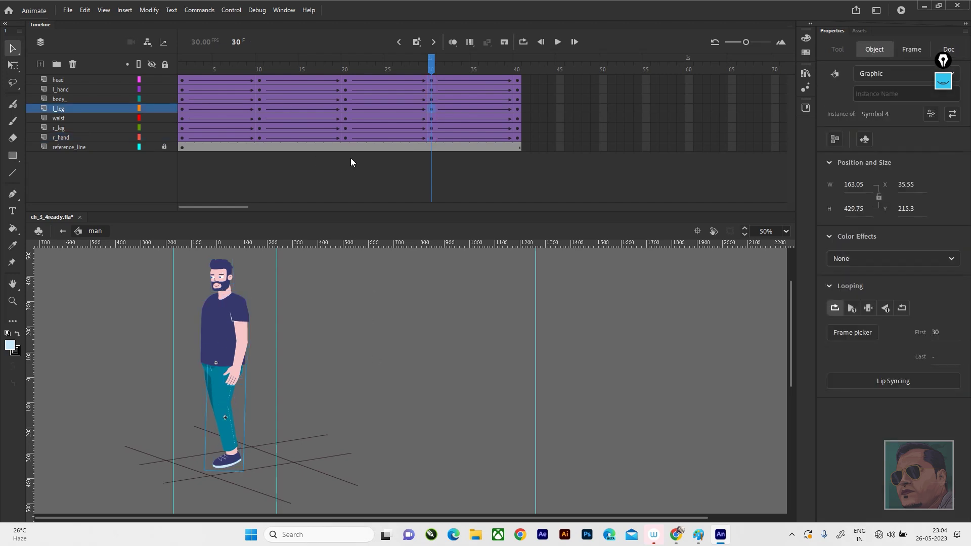
pyautogui.click(259, 114)
pyautogui.click(196, 400)
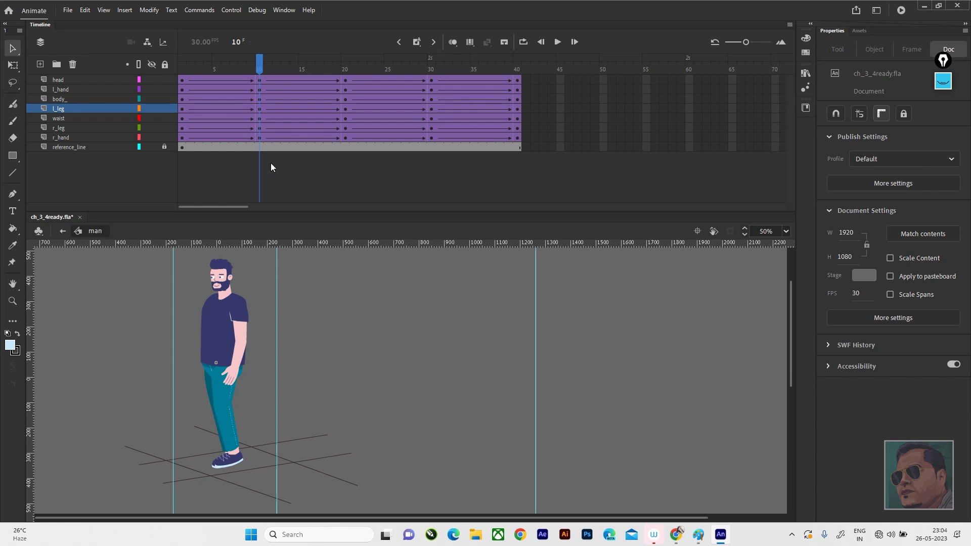
pyautogui.doubleClick(225, 410)
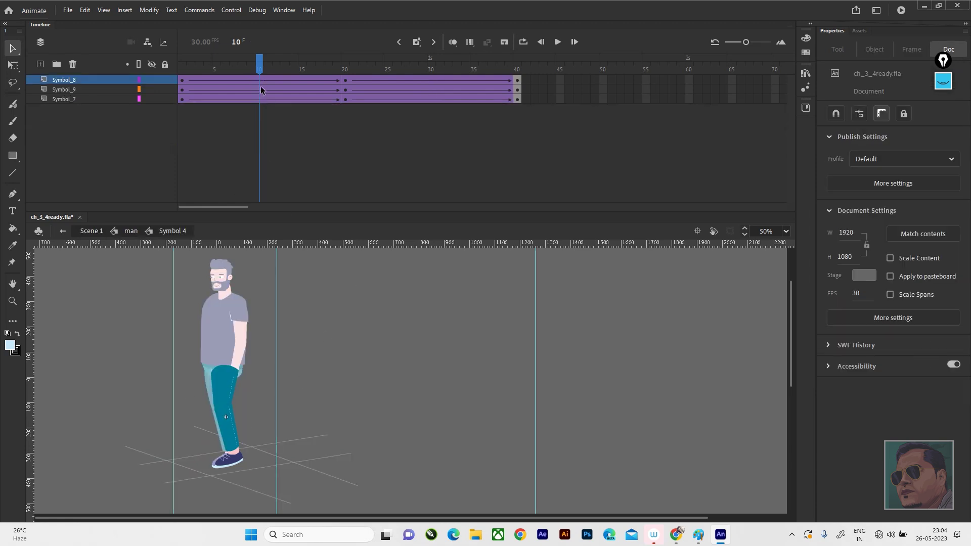
pyautogui.moveTo(260, 81); pyautogui.dragTo(261, 101)
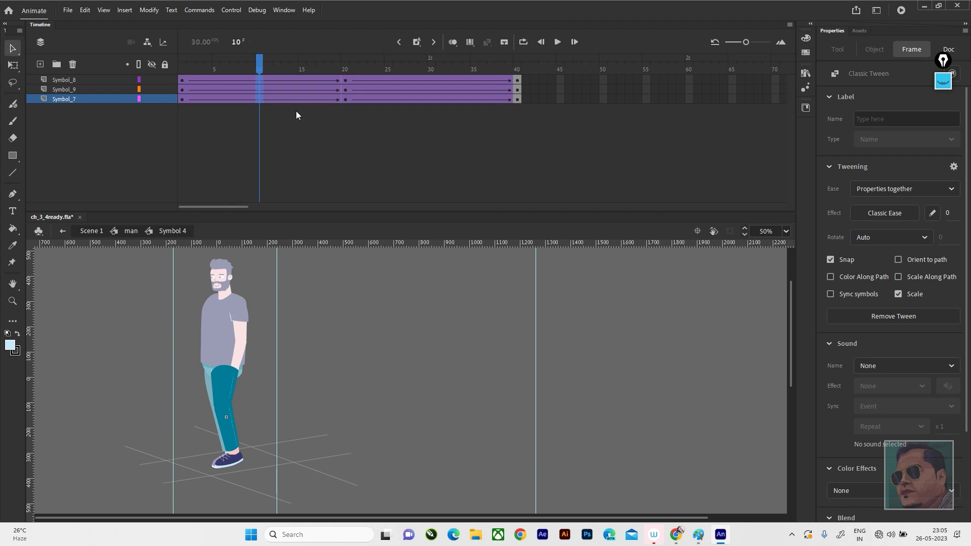
pyautogui.click(131, 231)
pyautogui.doubleClick(222, 397)
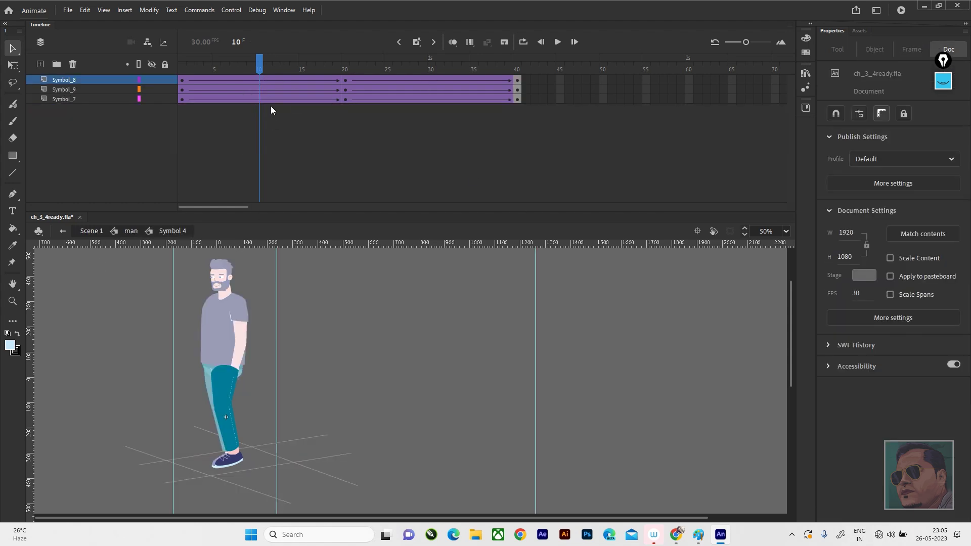
pyautogui.moveTo(260, 83); pyautogui.dragTo(260, 100)
pyautogui.press('F6')
# Examine the left leg's parts at frame 10 by selecting the thigh, lower leg and shoe, and check the layer parenting
pyautogui.hotkey('ctrl', '-')
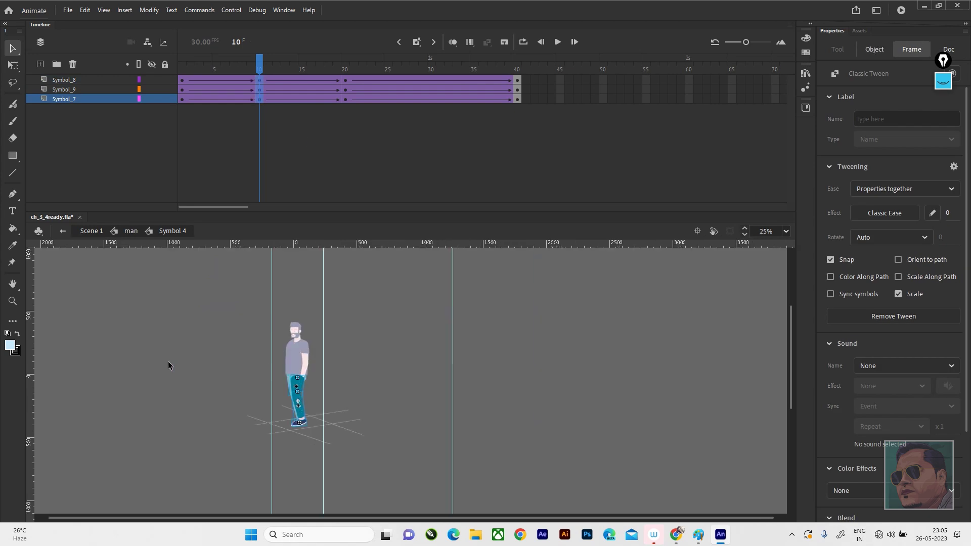
pyautogui.hotkey('ctrl', '=')
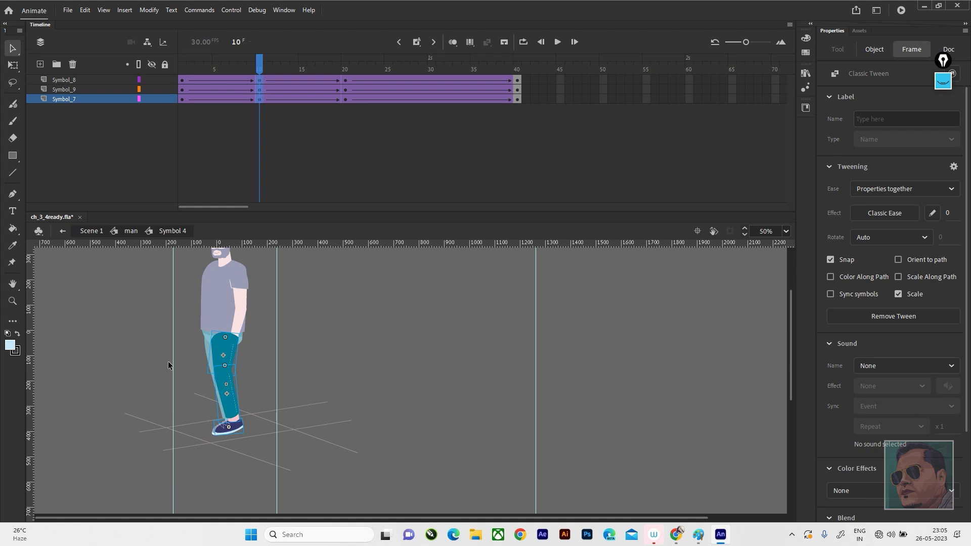
pyautogui.hotkey('ctrl', '=')
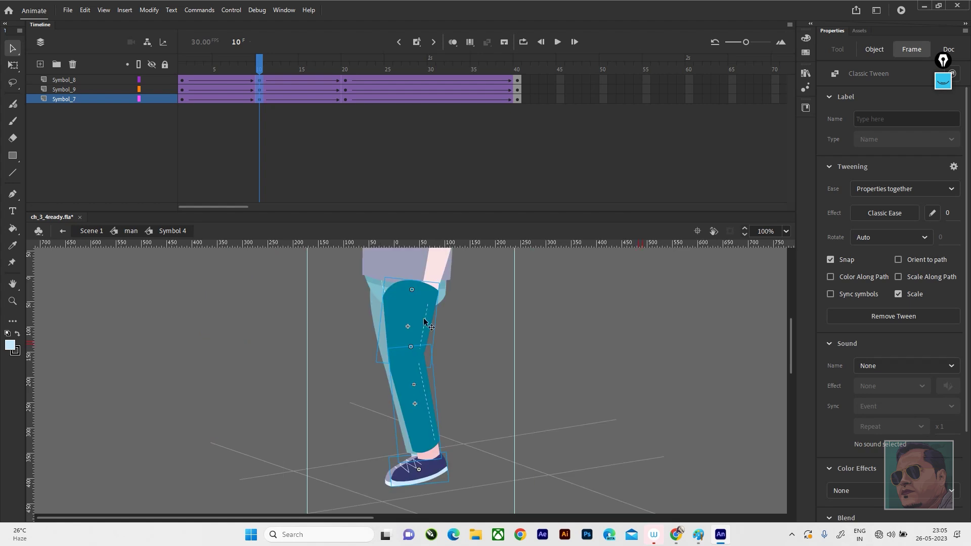
pyautogui.click(453, 325)
pyautogui.click(431, 310)
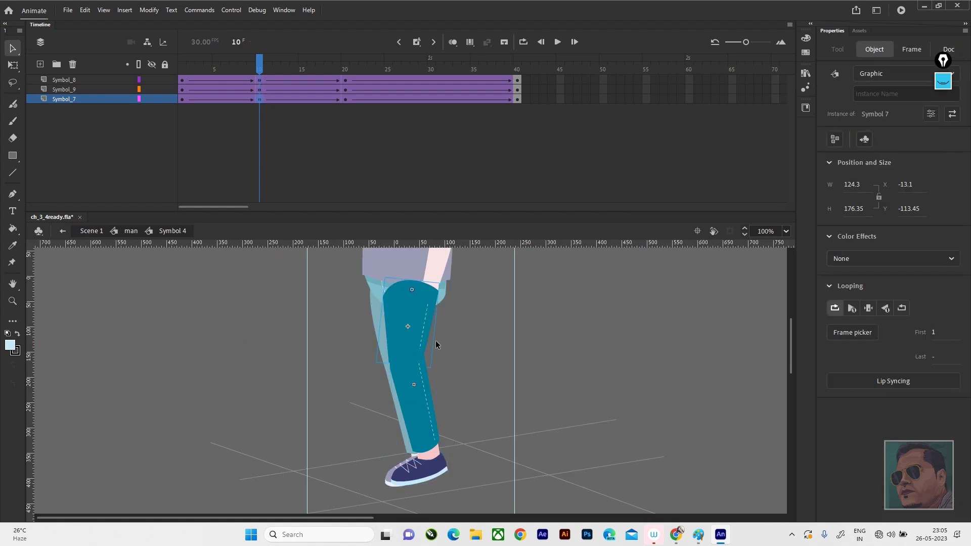
pyautogui.press('q')
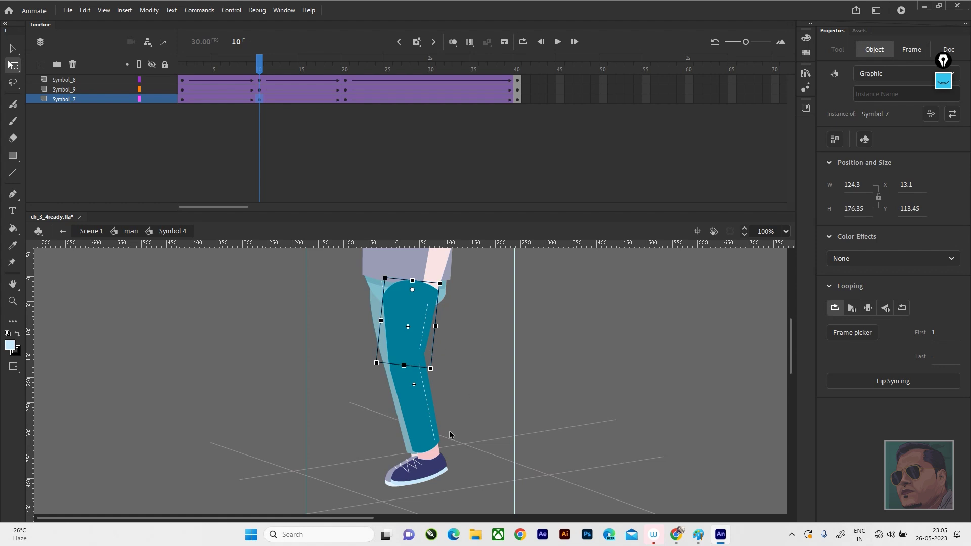
pyautogui.moveTo(457, 497); pyautogui.dragTo(400, 396)
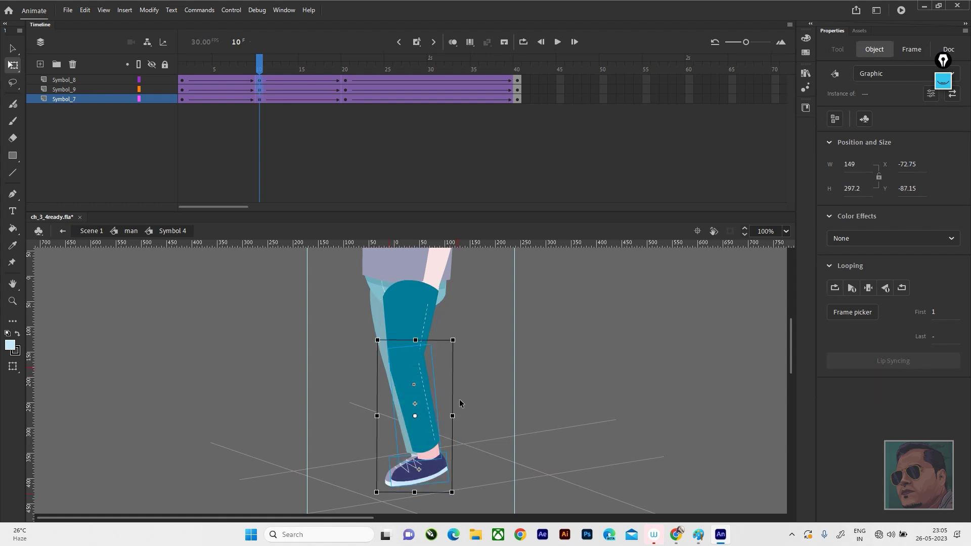
pyautogui.click(478, 477)
pyautogui.moveTo(479, 485); pyautogui.dragTo(410, 348)
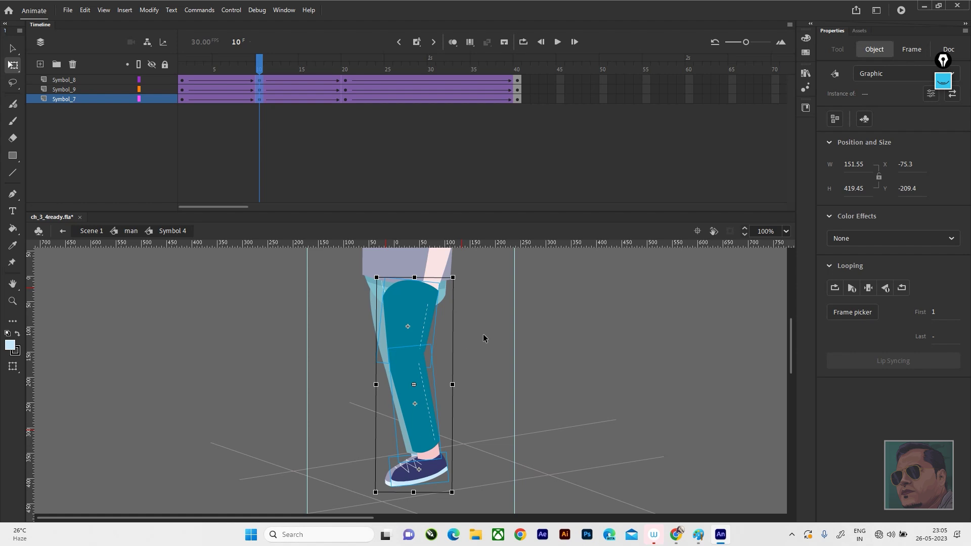
pyautogui.click(204, 131)
pyautogui.click(148, 43)
pyautogui.click(147, 42)
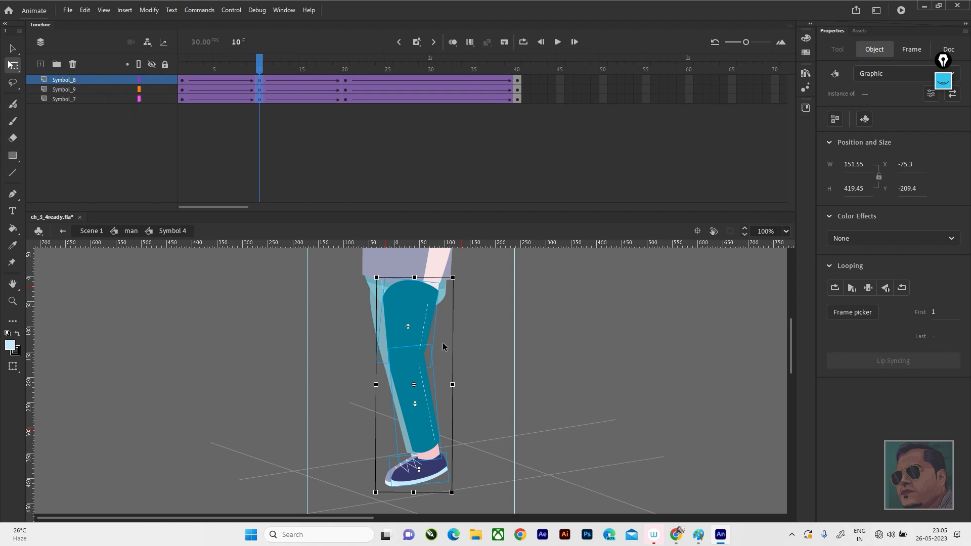
# At frame 10, rotate the left thigh forward about the hip and swing the lower leg backward to bend the knee
pyautogui.click(445, 339)
pyautogui.click(419, 326)
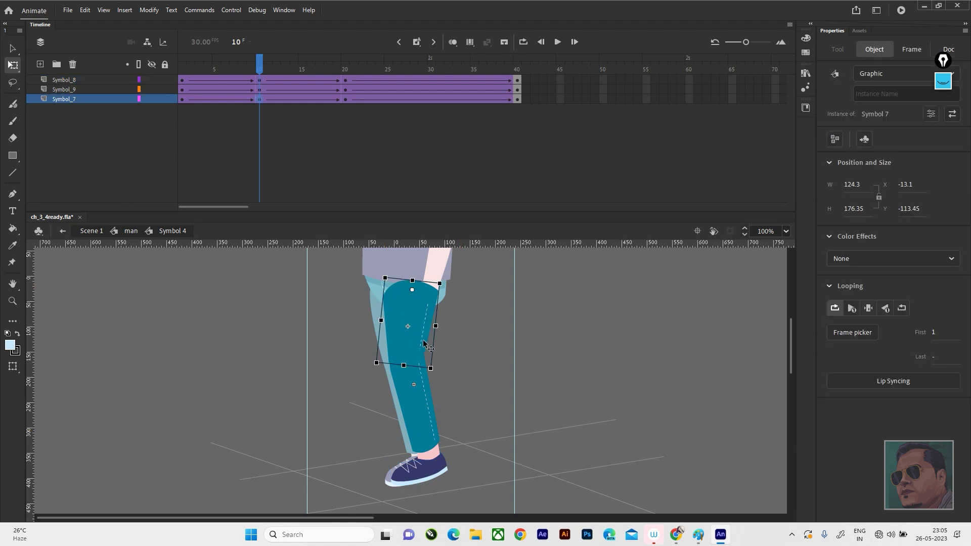
pyautogui.moveTo(439, 375); pyautogui.dragTo(419, 378)
pyautogui.click(399, 401)
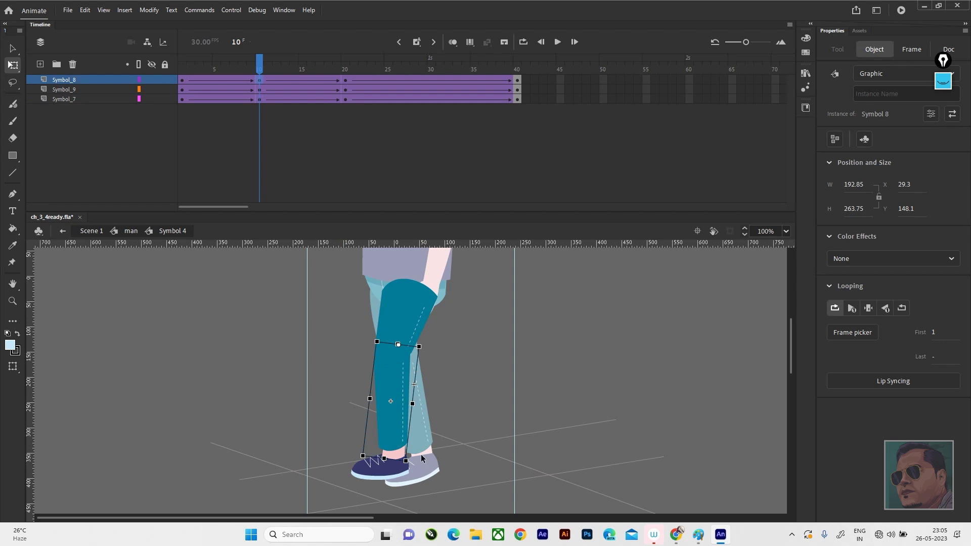
pyautogui.moveTo(410, 463); pyautogui.dragTo(493, 427)
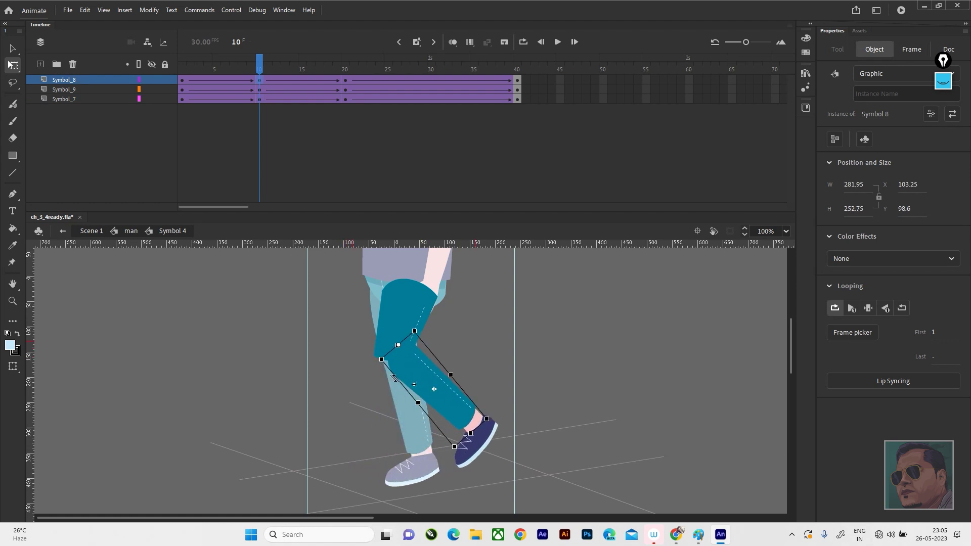
# Move the left lower leg to about X 74, Y 97 so that it fits the thigh at the knee
pyautogui.moveTo(424, 367)
pyautogui.mouseDown()
pyautogui.moveTo(416, 365)
pyautogui.moveTo(420, 384)
pyautogui.mouseUp()
pyautogui.press('Left')
pyautogui.press('Left')
pyautogui.press('Left')
pyautogui.press('Left')
pyautogui.press('Left')
pyautogui.press('Left')
pyautogui.press('Left')
pyautogui.press('Left')
pyautogui.press('Left')
pyautogui.press('Left')
pyautogui.press('Left')
pyautogui.press('Up')
pyautogui.press('Up')
pyautogui.press('Up')
pyautogui.press('Up')
pyautogui.press('Up')
pyautogui.press('Up')
pyautogui.press('Up')
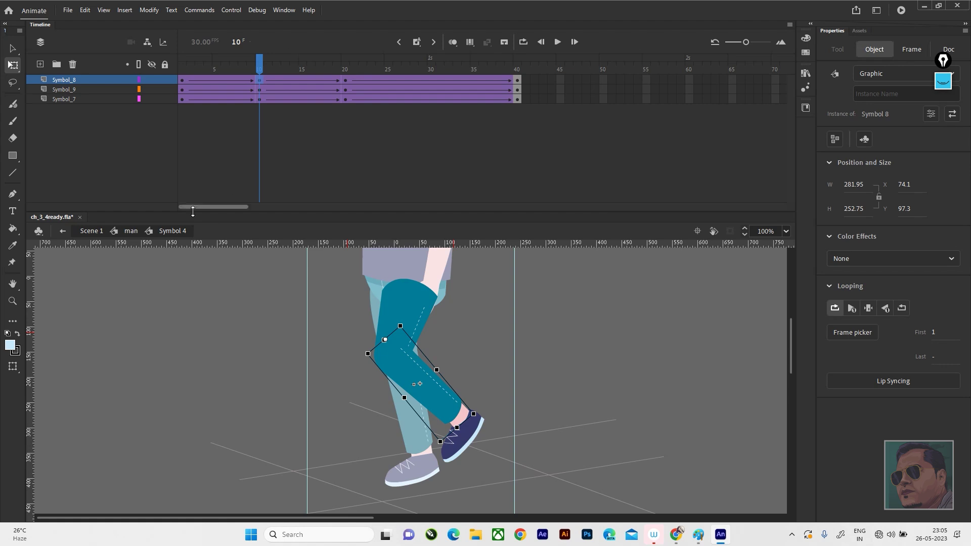
# Return to the man symbol and synchronize the symbols across frames 1 to 40 on all body-part layers
pyautogui.click(131, 231)
pyautogui.click(518, 81)
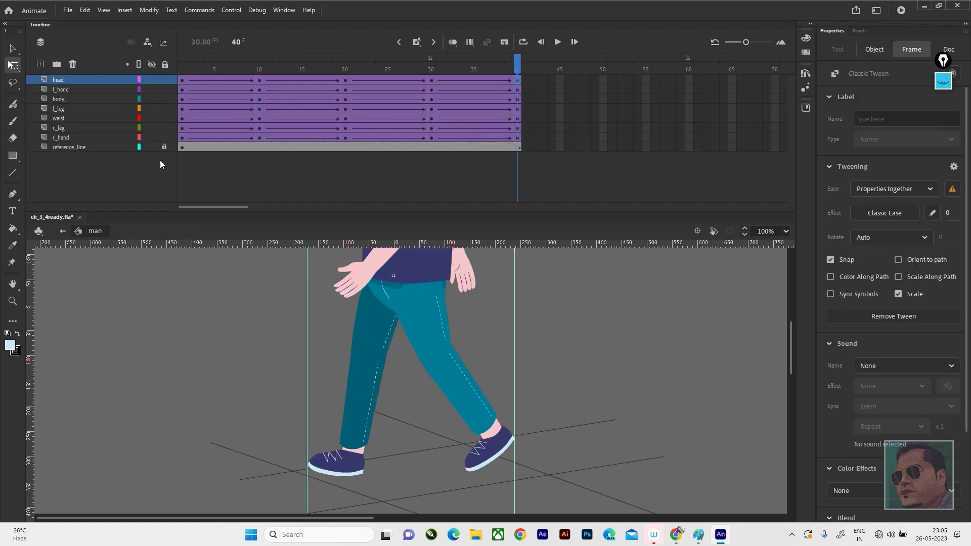
pyautogui.keyDown('shift'); pyautogui.click(180, 139); pyautogui.keyUp('shift')
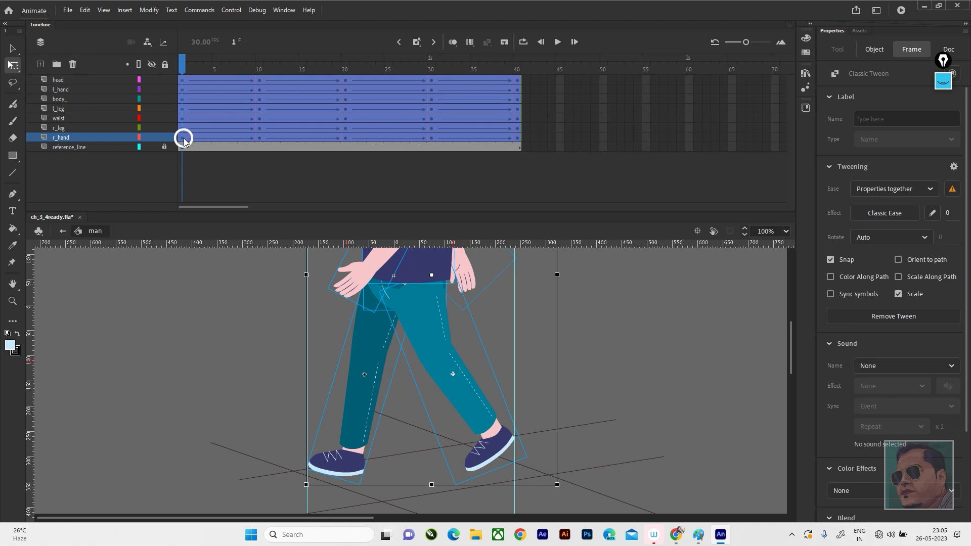
pyautogui.rightClick(183, 138)
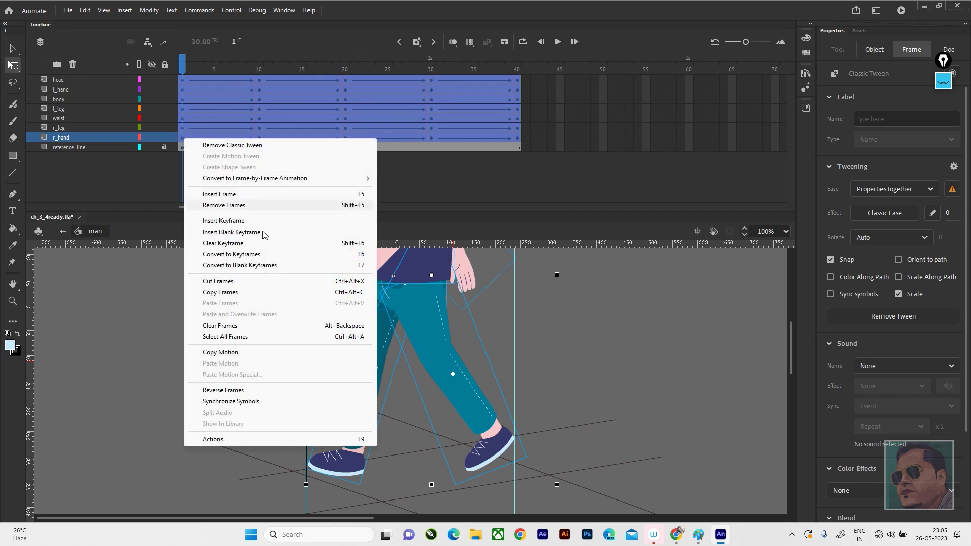
pyautogui.click(241, 405)
pyautogui.click(223, 308)
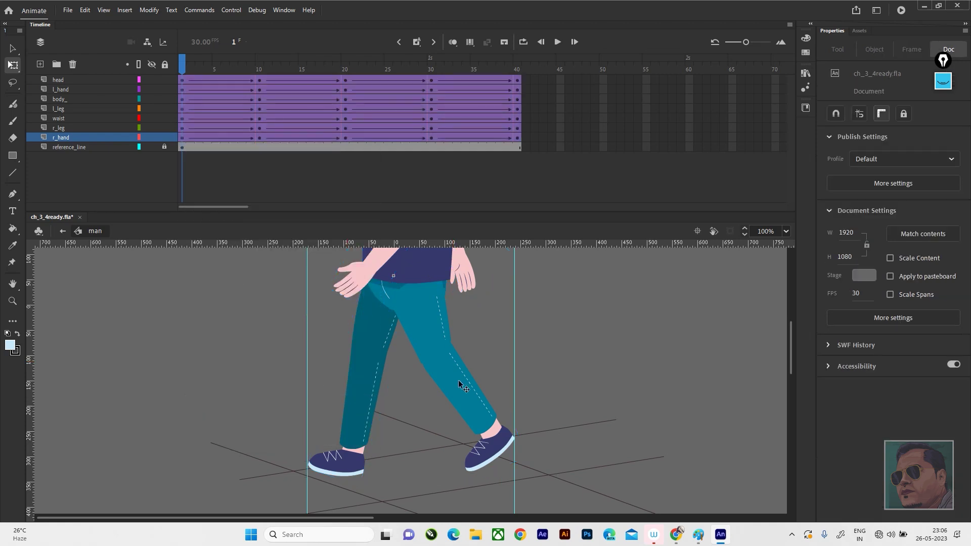
# Check the left leg symbol's keyframes, then play the man's walk from frame 1 and stop at frame 30
pyautogui.click(458, 381)
pyautogui.doubleClick(443, 350)
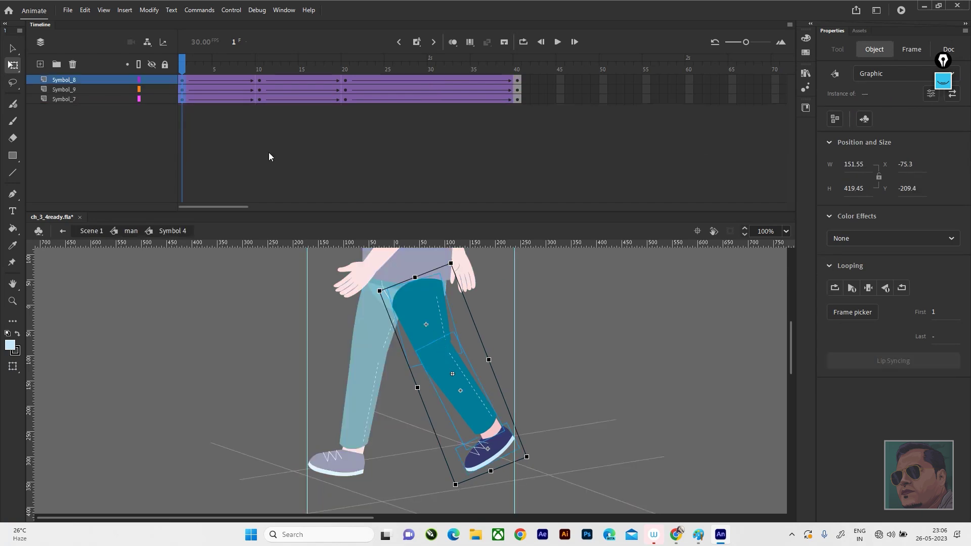
pyautogui.click(133, 232)
pyautogui.click(186, 70)
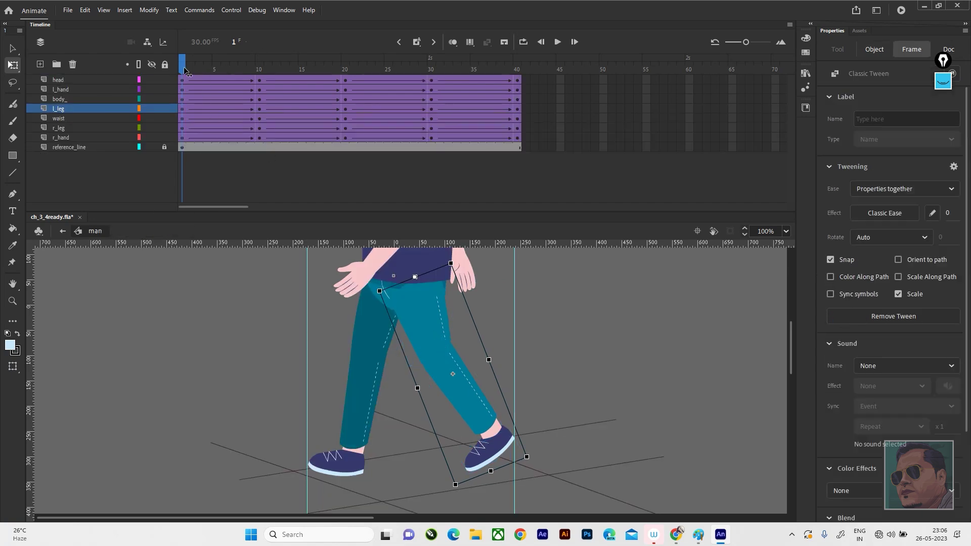
pyautogui.press('Return')
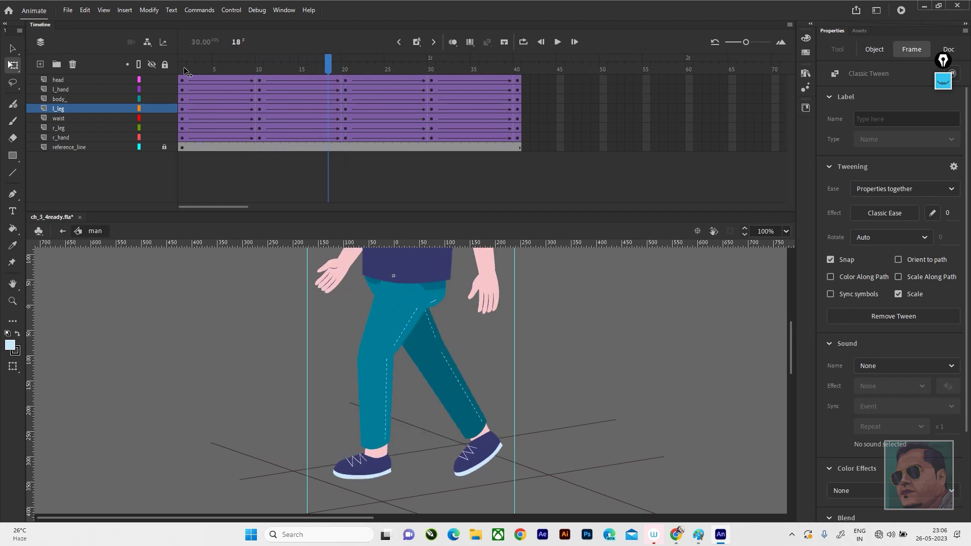
pyautogui.press('Return')
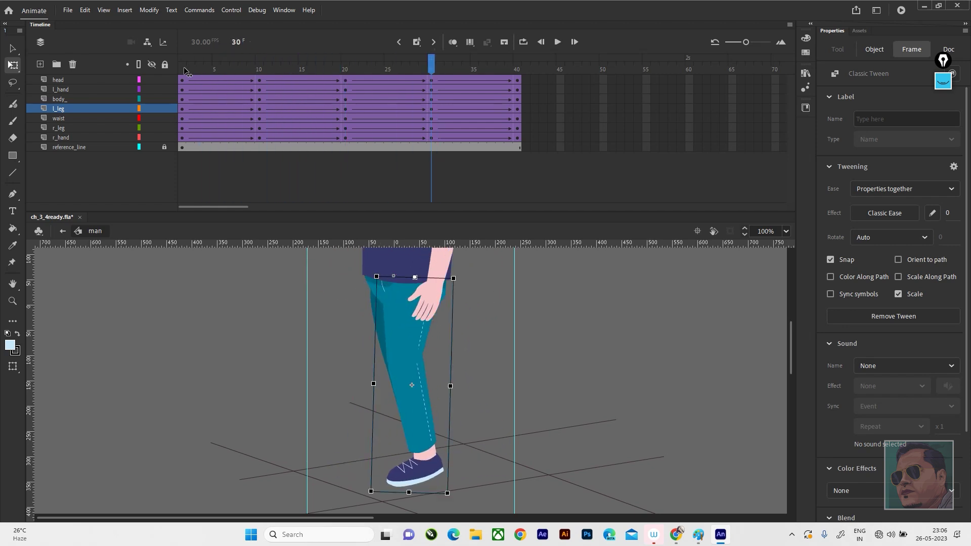
# Open the right leg's symbol and insert keyframes at frames 30 and 10 on its three layers
pyautogui.doubleClick(385, 327)
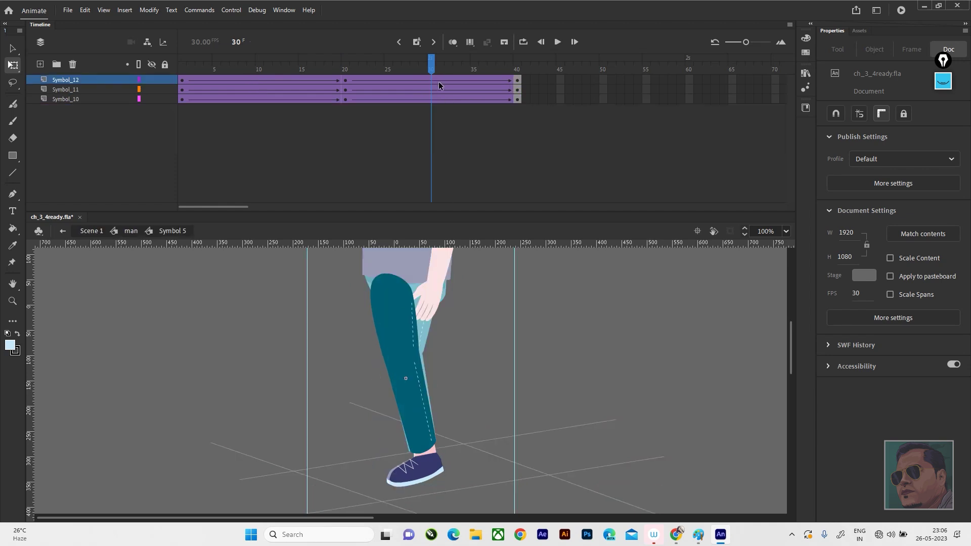
pyautogui.moveTo(433, 82); pyautogui.dragTo(429, 114)
pyautogui.press('F6')
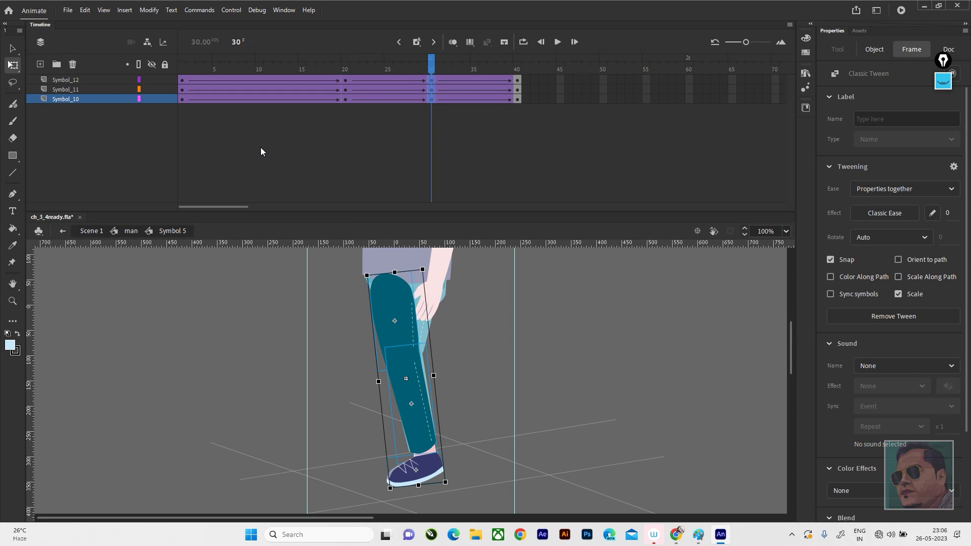
pyautogui.moveTo(259, 85)
pyautogui.mouseDown()
pyautogui.moveTo(269, 101)
pyautogui.moveTo(261, 101)
pyautogui.mouseUp()
pyautogui.press('F6')
# Swing the right thigh forward at frame 30 and bend the lower leg back at the knee to about X 78, Y 114
pyautogui.click(430, 70)
pyautogui.click(406, 329)
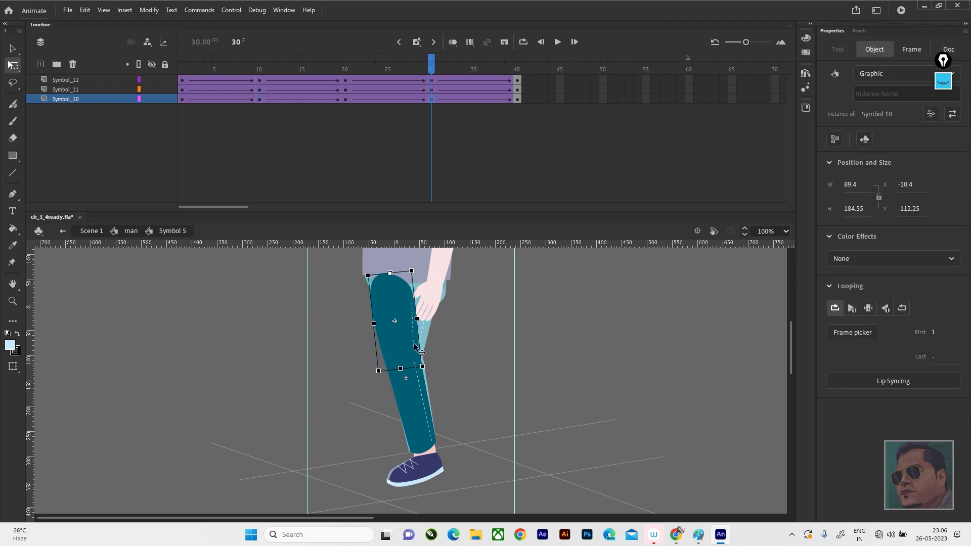
pyautogui.moveTo(430, 373); pyautogui.dragTo(402, 379)
pyautogui.click(392, 420)
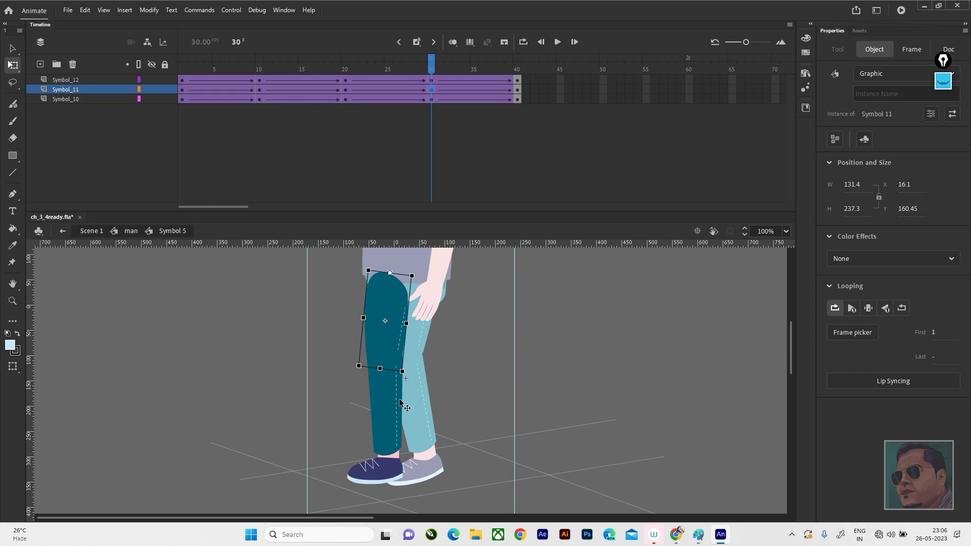
pyautogui.moveTo(411, 471); pyautogui.dragTo(426, 372)
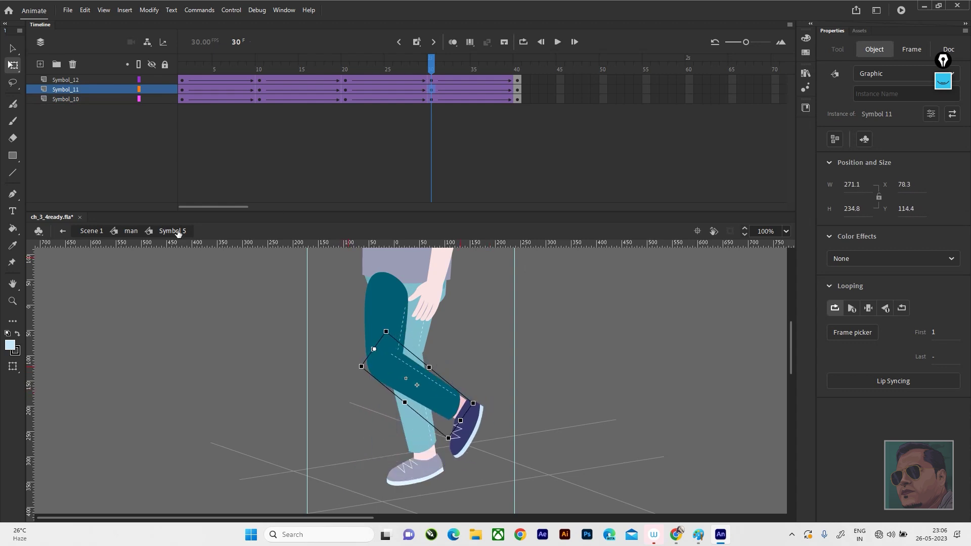
# Return to the man symbol and synchronize the symbols on all body-part layers across frames 1 to 40
pyautogui.click(131, 232)
pyautogui.click(517, 80)
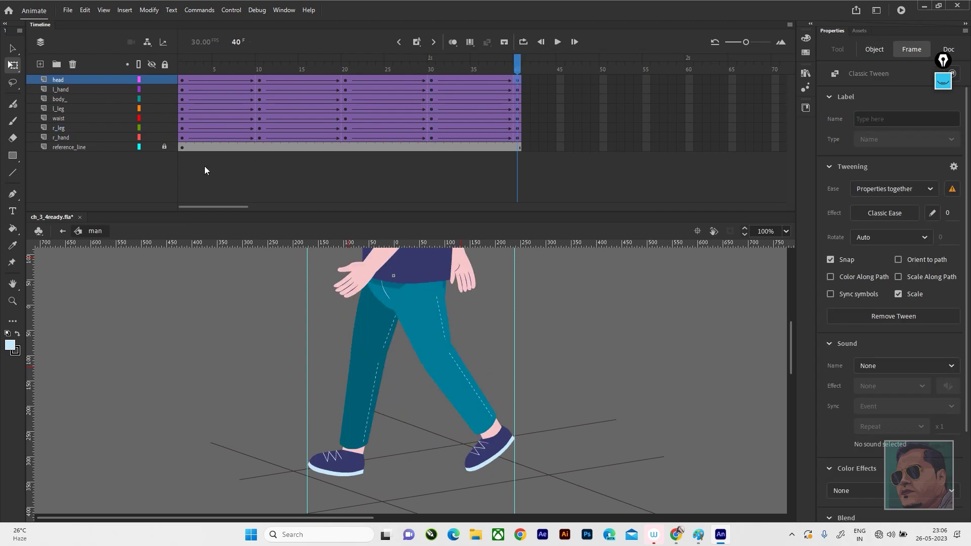
pyautogui.click(181, 138)
pyautogui.rightClick(180, 137)
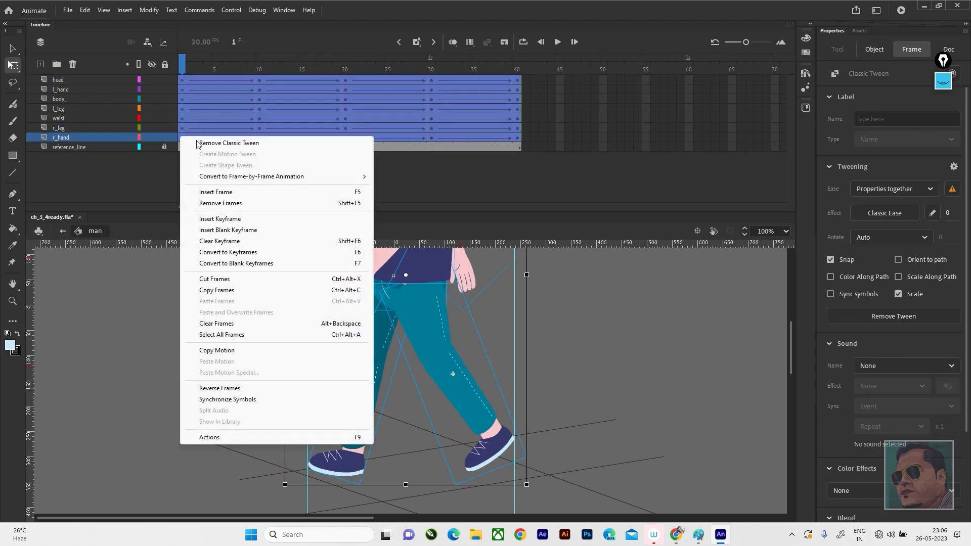
pyautogui.click(259, 400)
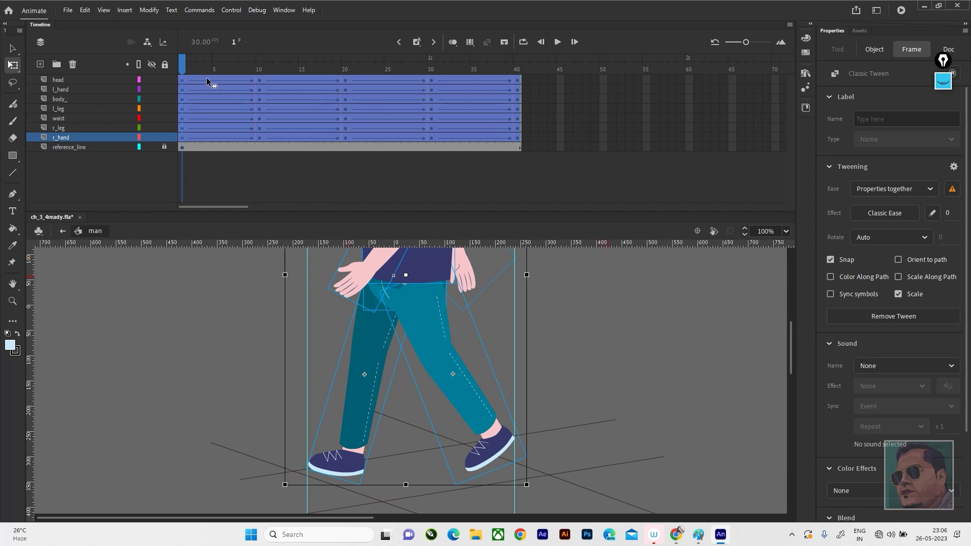
# Play the walk from frame 1, then loop it over frames 1 to 40 with the whole man in view and stop it
pyautogui.click(191, 72)
pyautogui.press('Return')
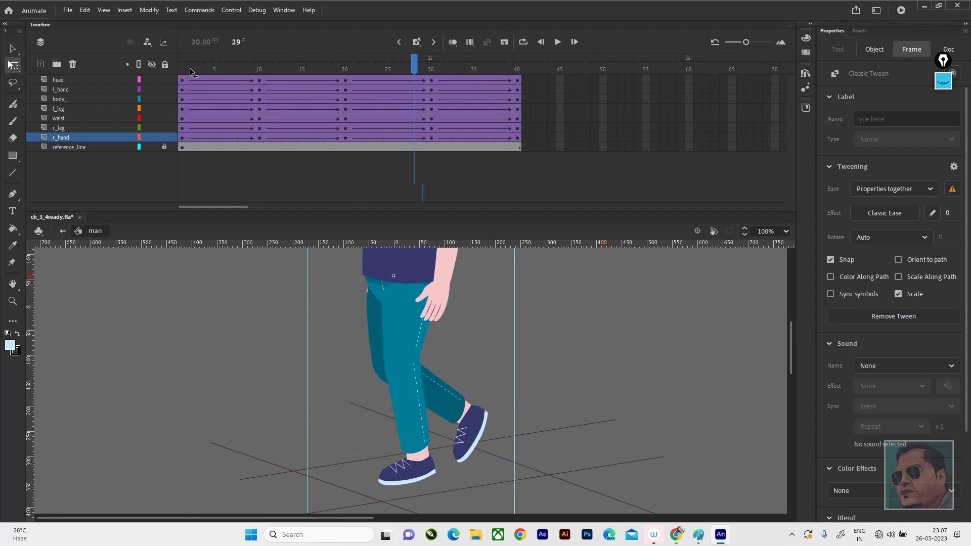
pyautogui.click(63, 157)
pyautogui.hotkey('ctrl', '-')
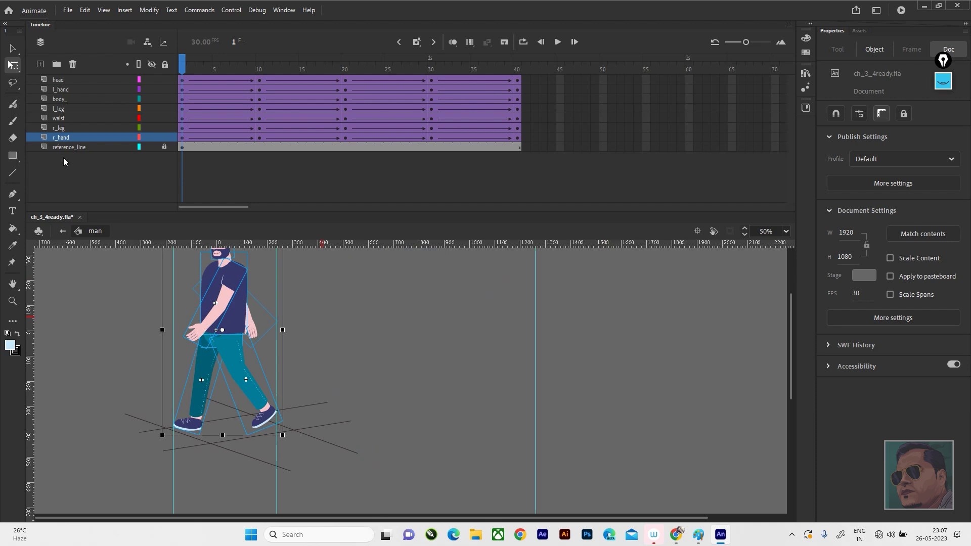
pyautogui.scroll(5, 368, 329)
pyautogui.click(379, 358)
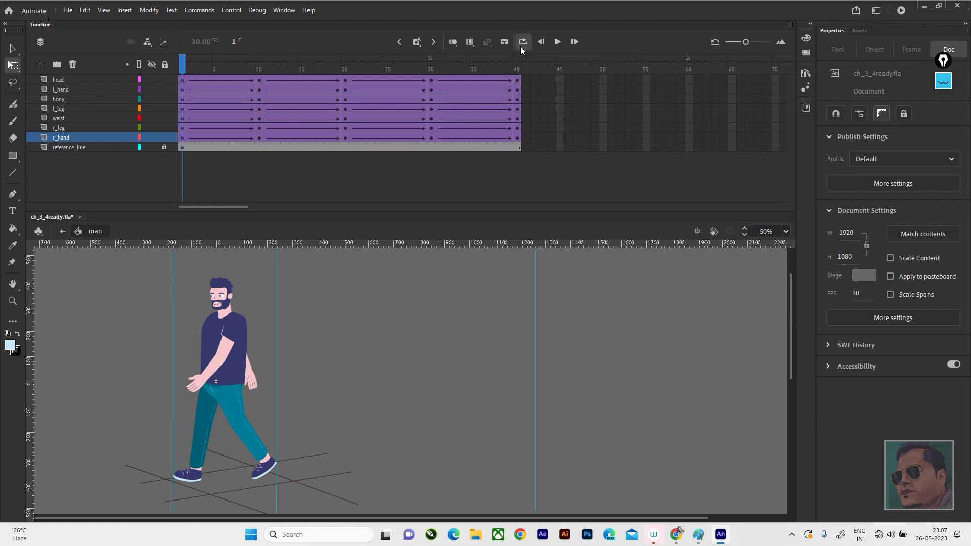
pyautogui.doubleClick(203, 60)
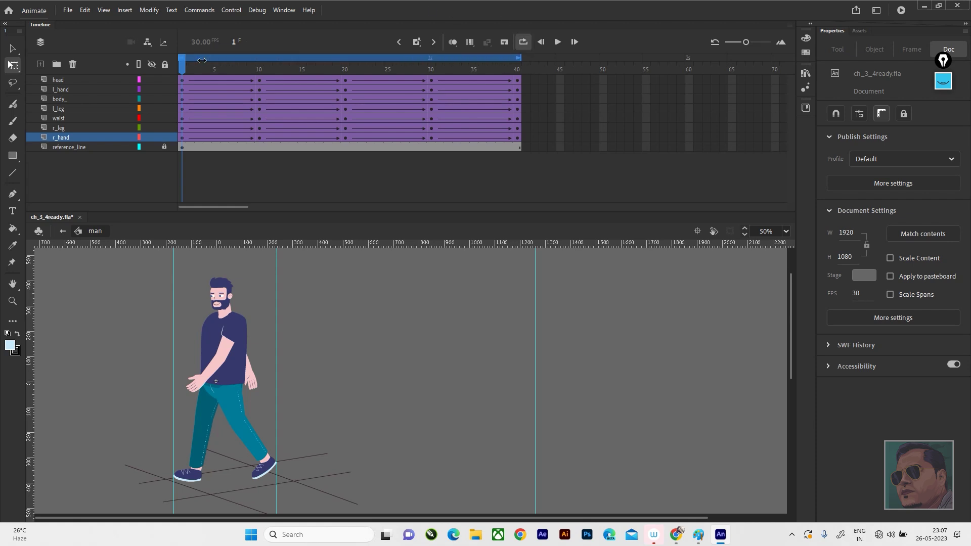
pyautogui.click(561, 44)
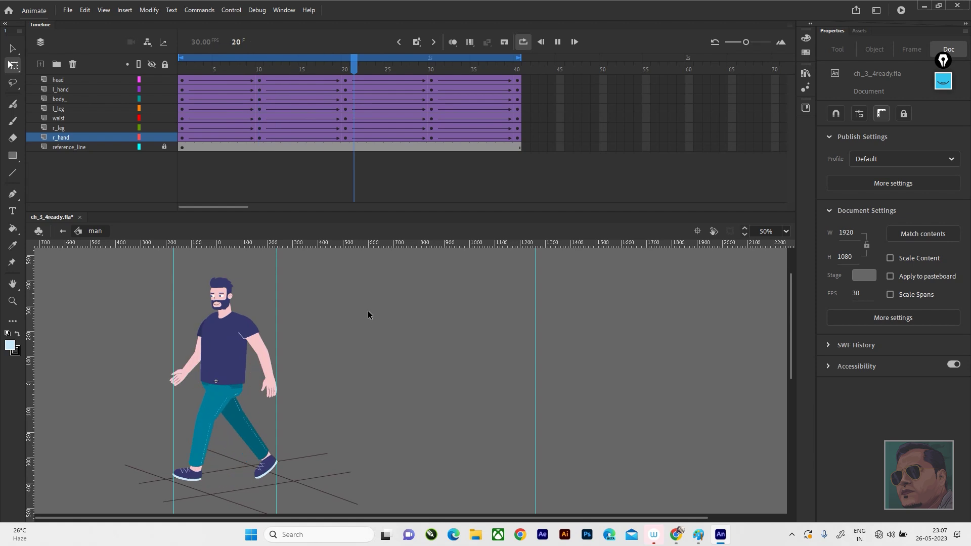
pyautogui.click(523, 43)
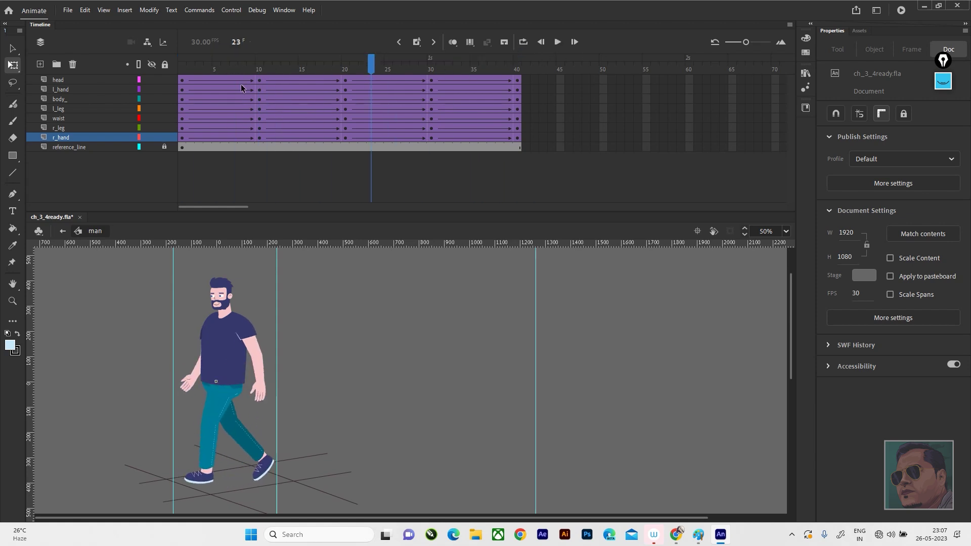
# Select the frame 10 keyframes on all body-part layers and raise the man so the torso sits at about Y -152
pyautogui.moveTo(261, 80); pyautogui.dragTo(258, 152)
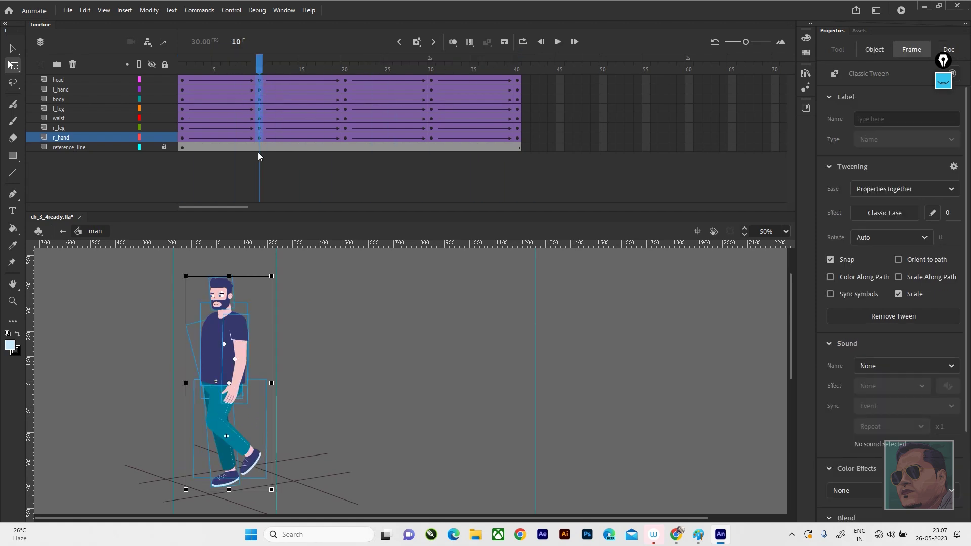
pyautogui.press('Up')
pyautogui.press('Up')
pyautogui.press('Up')
pyautogui.press('Up')
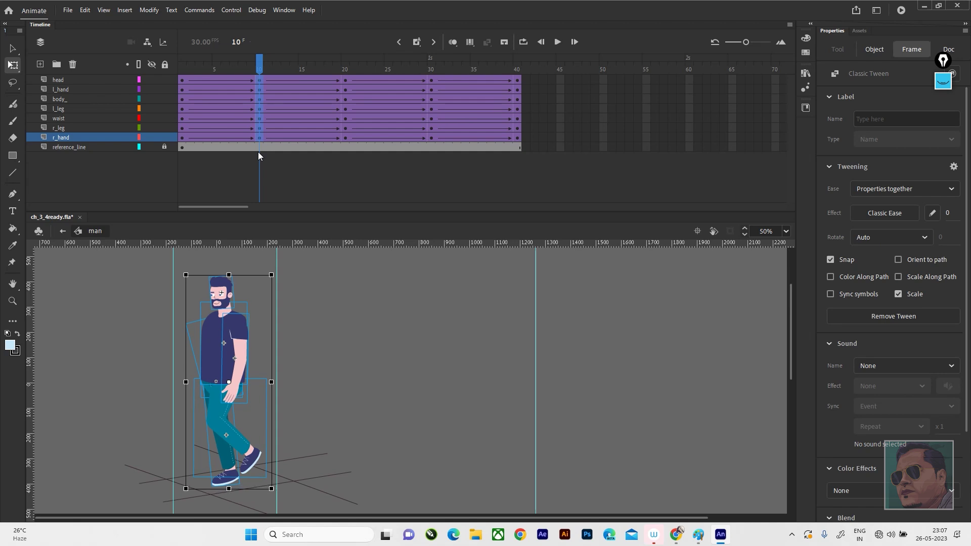
pyautogui.hotkey('ctrl', '=')
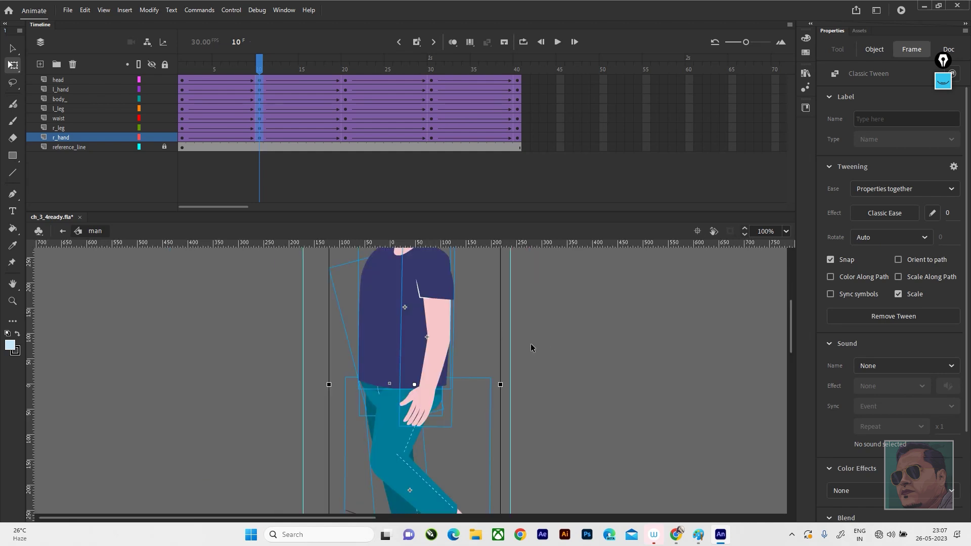
pyautogui.hotkey('ctrl', '-')
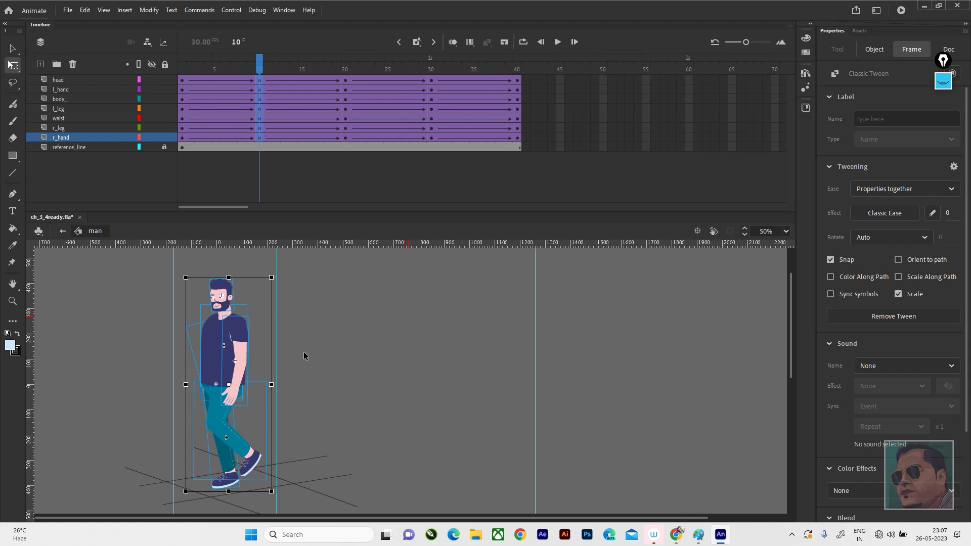
# Raise the torso to Y -153.9 at frame 10 and tilt it slightly forward
pyautogui.click(217, 363)
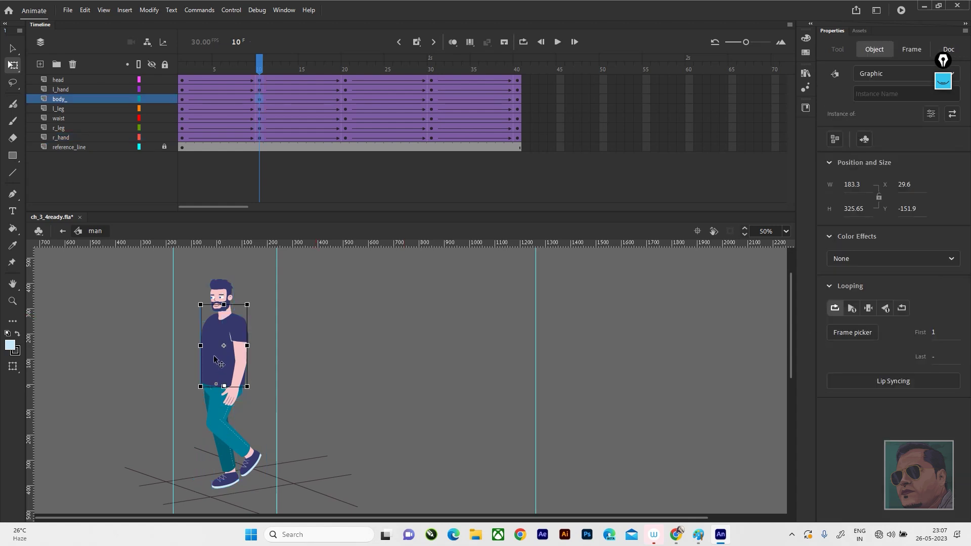
pyautogui.press('Up')
pyautogui.press('Up')
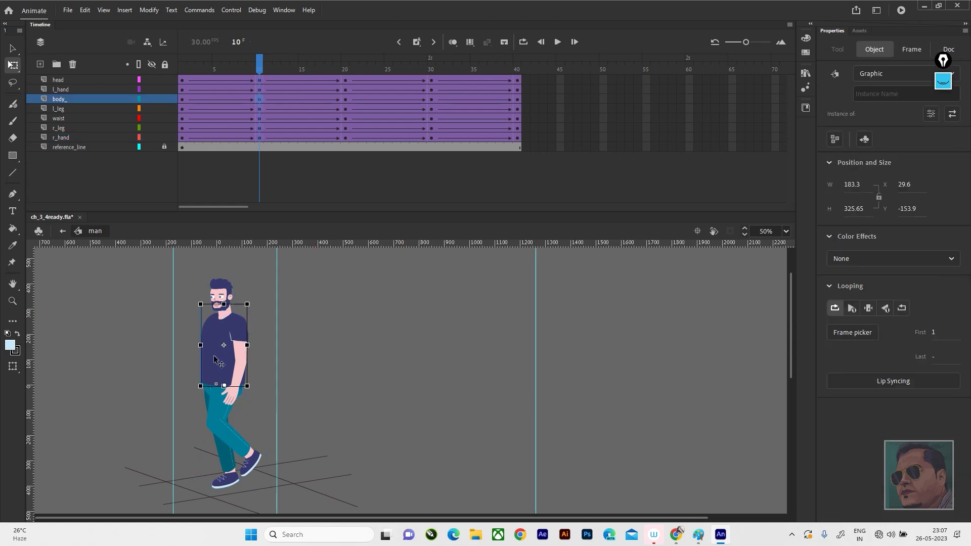
pyautogui.hotkey('ctrl', '=')
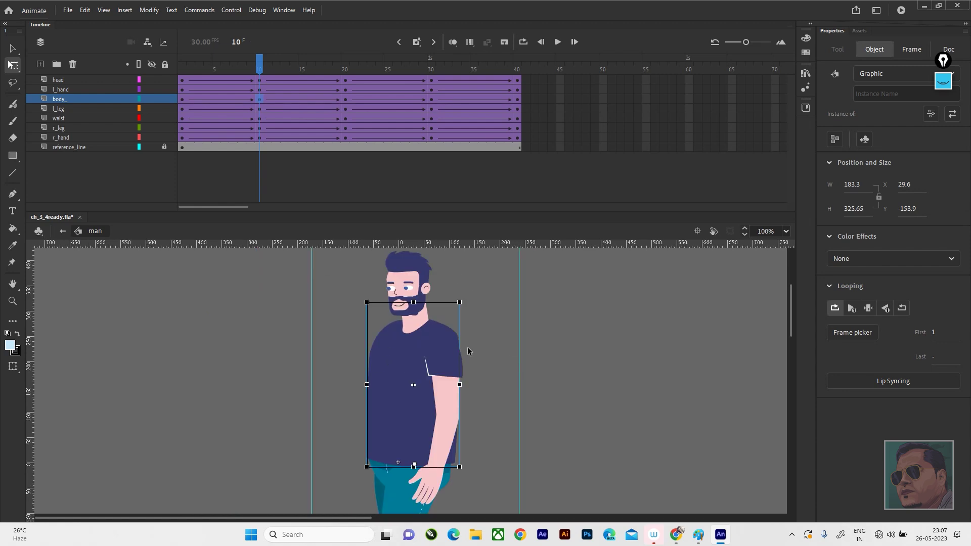
pyautogui.moveTo(466, 304); pyautogui.dragTo(461, 302)
# Tilt the man's head slightly forward at frame 10
pyautogui.click(418, 273)
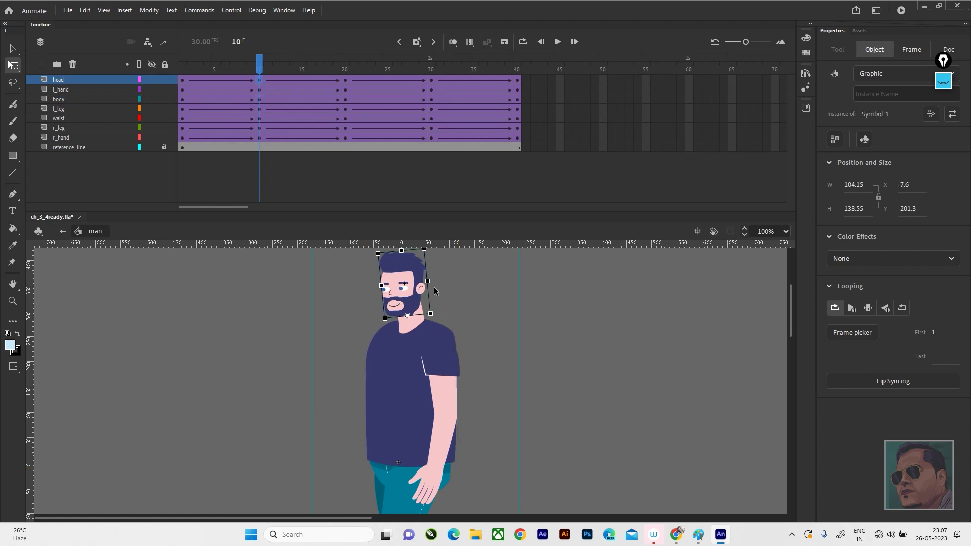
pyautogui.scroll(2, 434, 287)
pyautogui.moveTo(432, 277); pyautogui.dragTo(430, 276)
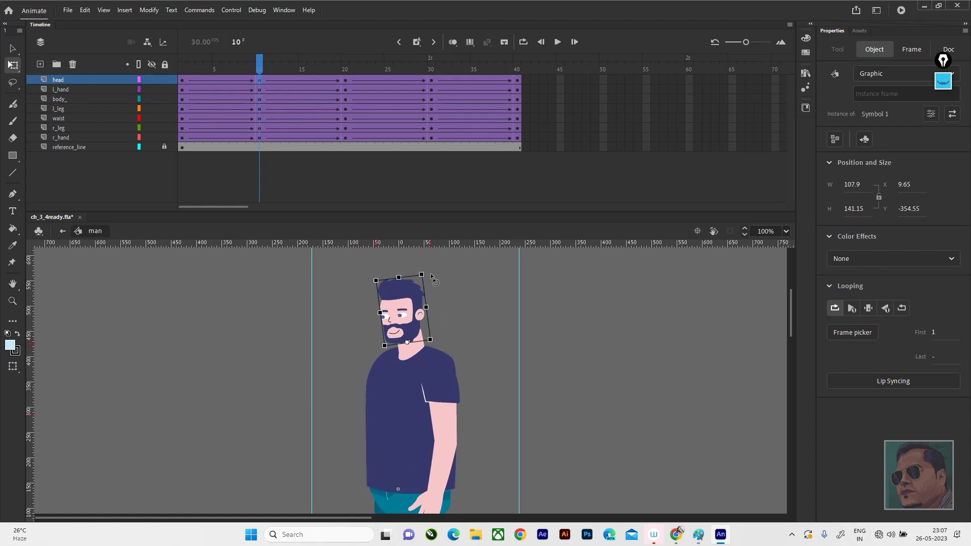
# Select the frame 30 keyframes on all body-part layers and raise the man so the torso sits at Y -151.9
pyautogui.click(430, 73)
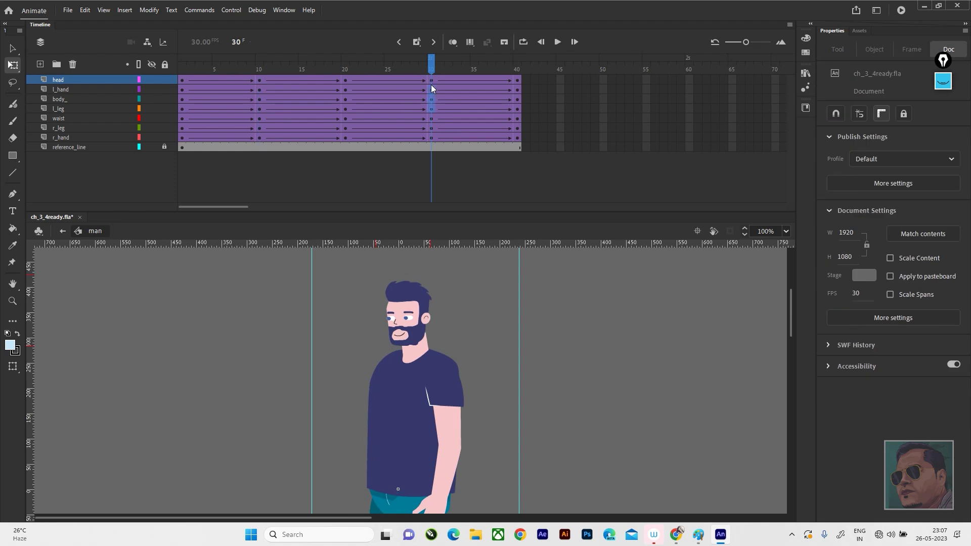
pyautogui.moveTo(431, 137)
pyautogui.mouseDown()
pyautogui.moveTo(430, 85)
pyautogui.moveTo(424, 139)
pyautogui.mouseUp()
pyautogui.click(460, 190)
pyautogui.press('Up')
pyautogui.press('Up')
pyautogui.click(534, 378)
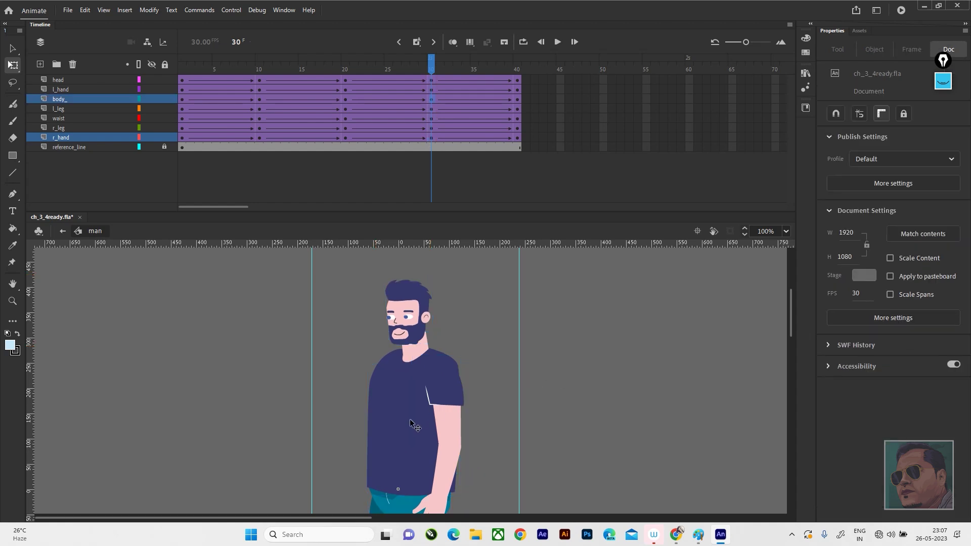
pyautogui.click(412, 422)
pyautogui.press('Up')
pyautogui.press('Up')
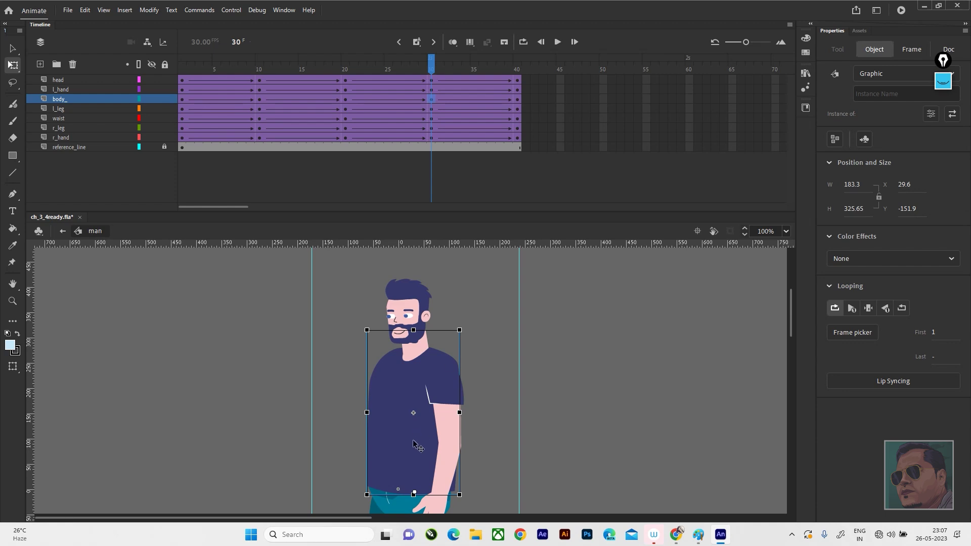
# Tilt the torso and the head slightly forward at frame 30
pyautogui.moveTo(469, 335); pyautogui.dragTo(439, 316)
pyautogui.click(417, 302)
pyautogui.moveTo(432, 279); pyautogui.dragTo(432, 280)
pyautogui.hotkey('ctrl', '-')
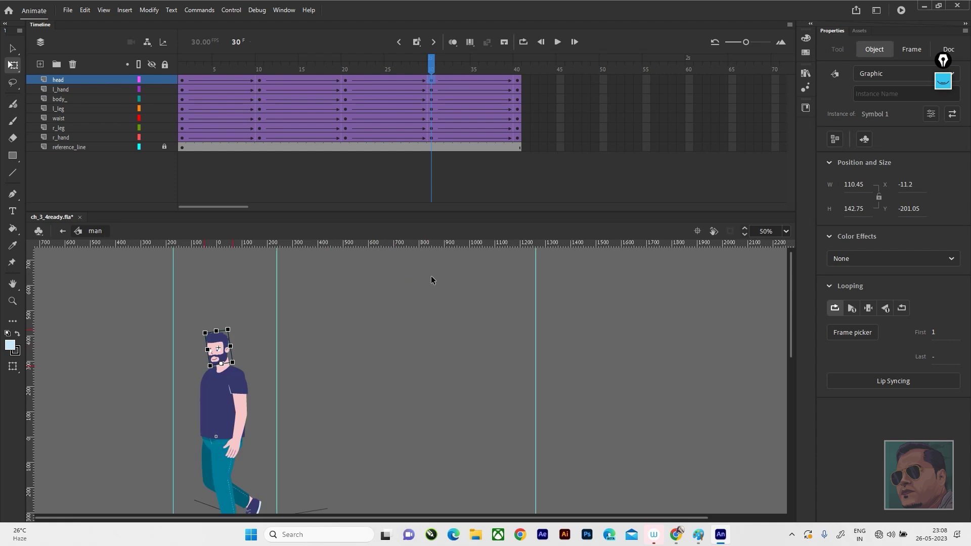
# Loop the walk over frames 1 to 40 to review the torso and head motion, then stop and return to frame 1
pyautogui.click(406, 402)
pyautogui.moveTo(342, 371); pyautogui.dragTo(343, 359)
pyautogui.scroll(-2, 343, 360)
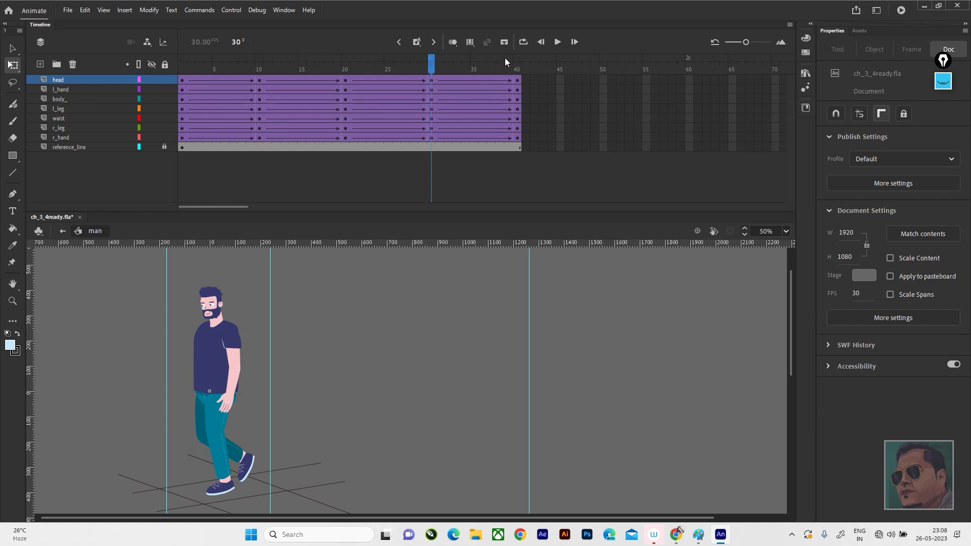
pyautogui.click(524, 42)
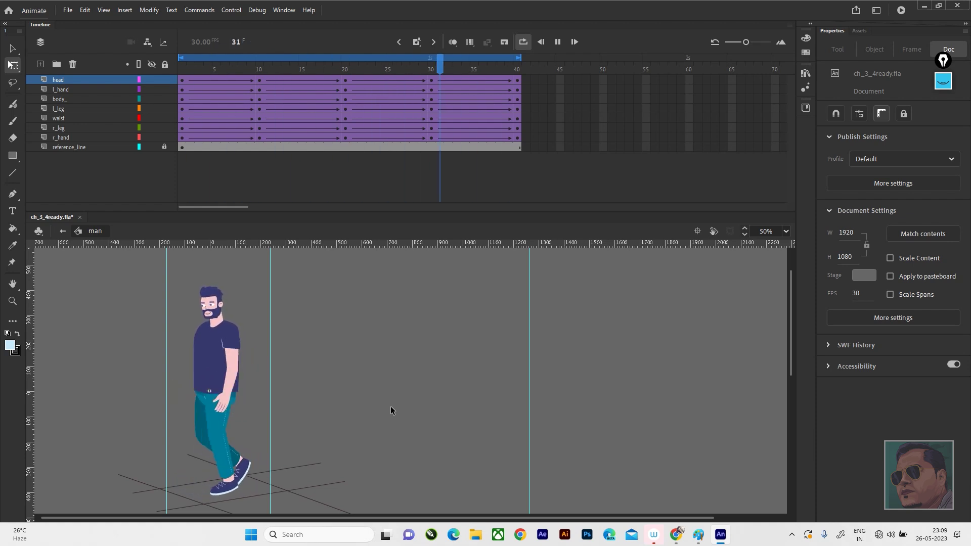
pyautogui.click(523, 42)
pyautogui.press('Return')
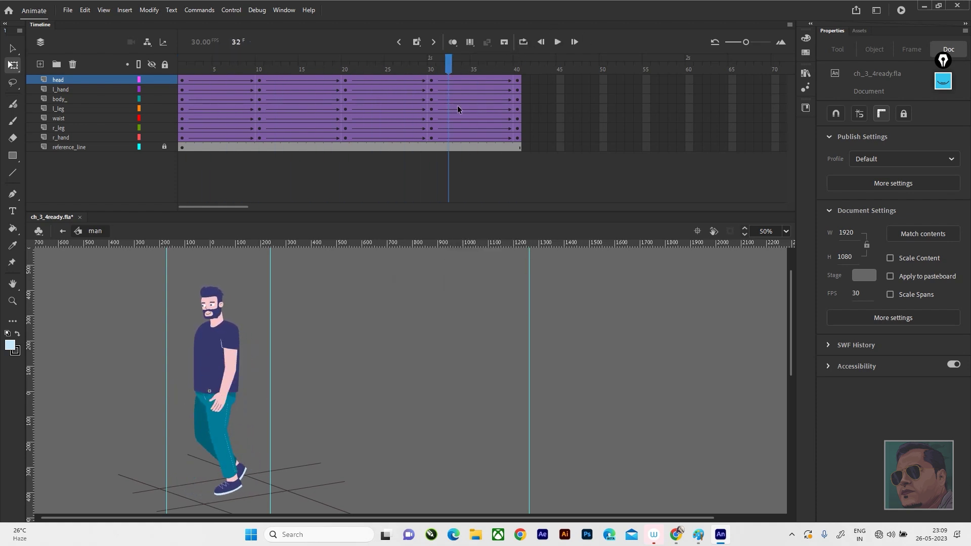
pyautogui.hotkey('shift', ',')
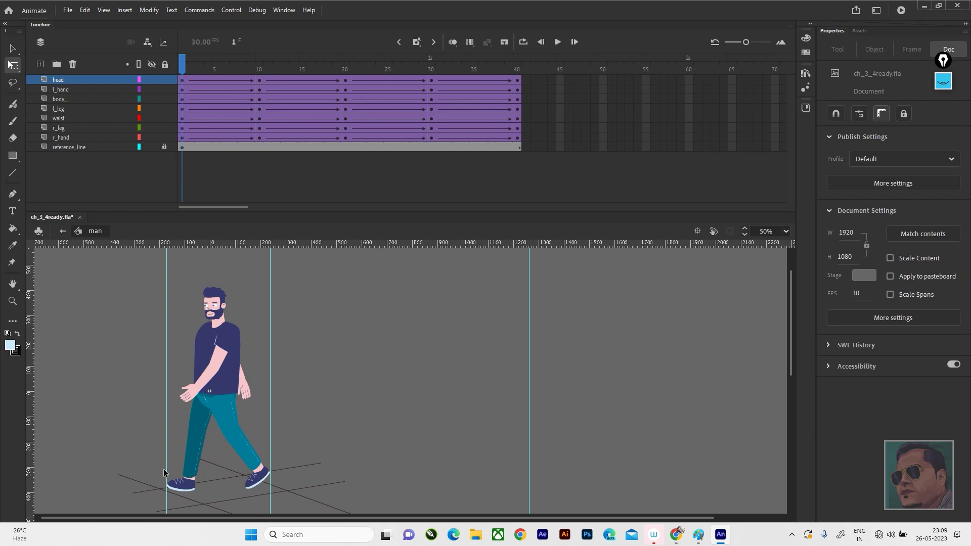
# Insert keyframes at frame 5 on all of the man's body-part layers
pyautogui.hotkey('ctrl', '=')
pyautogui.moveTo(297, 375)
pyautogui.mouseDown()
pyautogui.moveTo(243, 384)
pyautogui.moveTo(299, 394)
pyautogui.mouseUp()
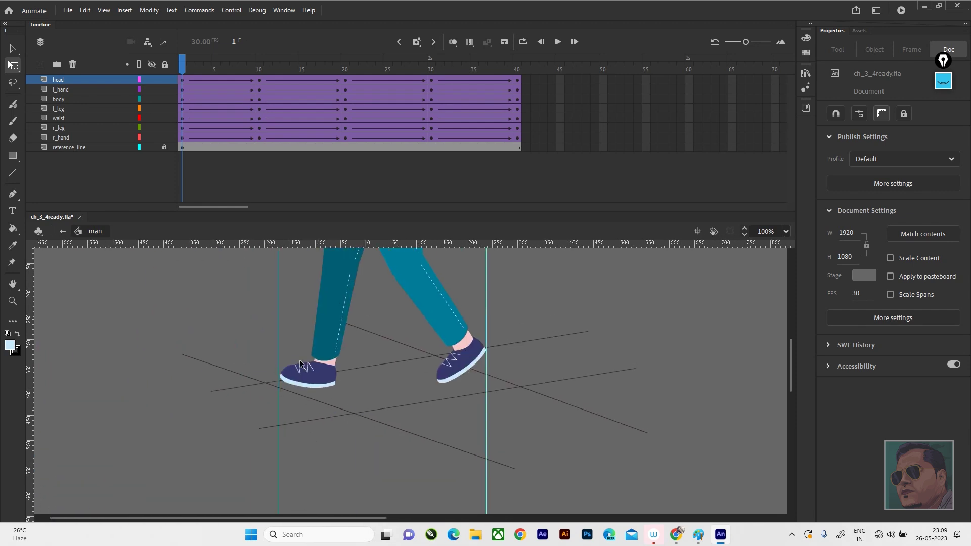
pyautogui.click(214, 80)
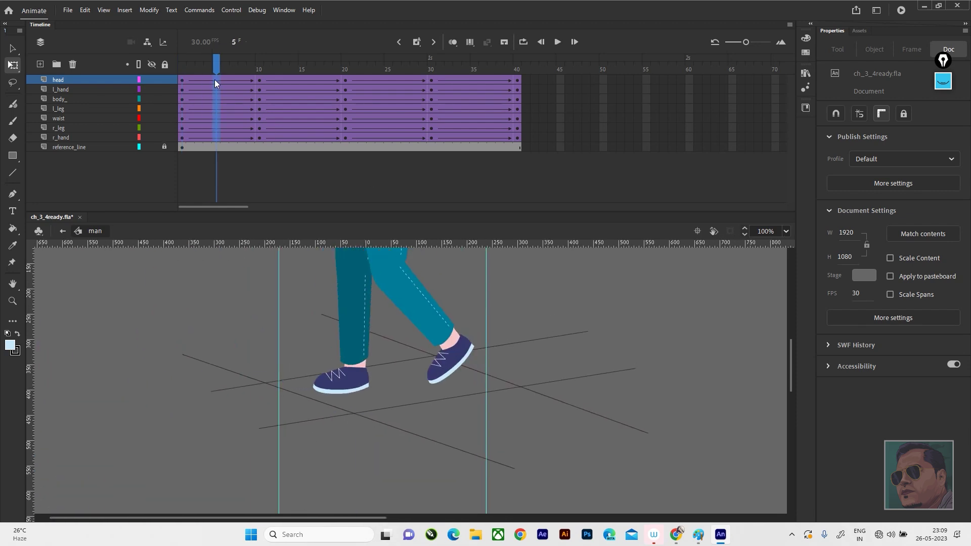
pyautogui.click(208, 138)
pyautogui.click(383, 358)
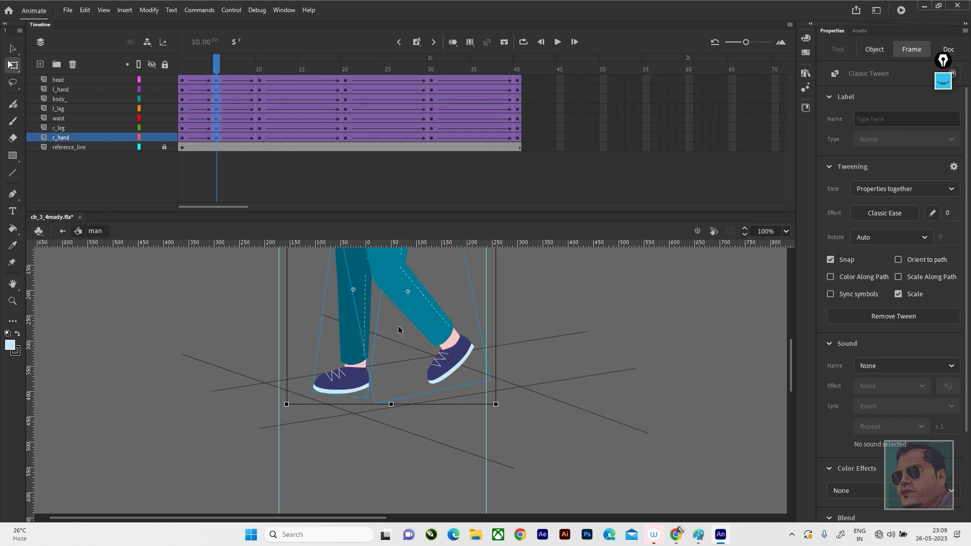
pyautogui.moveTo(377, 317); pyautogui.dragTo(363, 420)
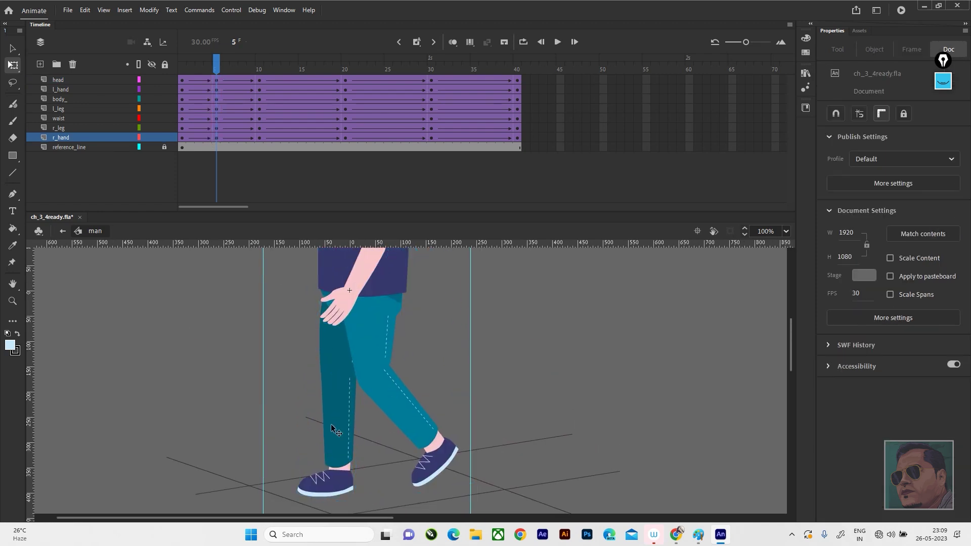
# Insert keyframes at frame 5 on all three layers inside the right leg symbol, then return to the man symbol
pyautogui.click(344, 430)
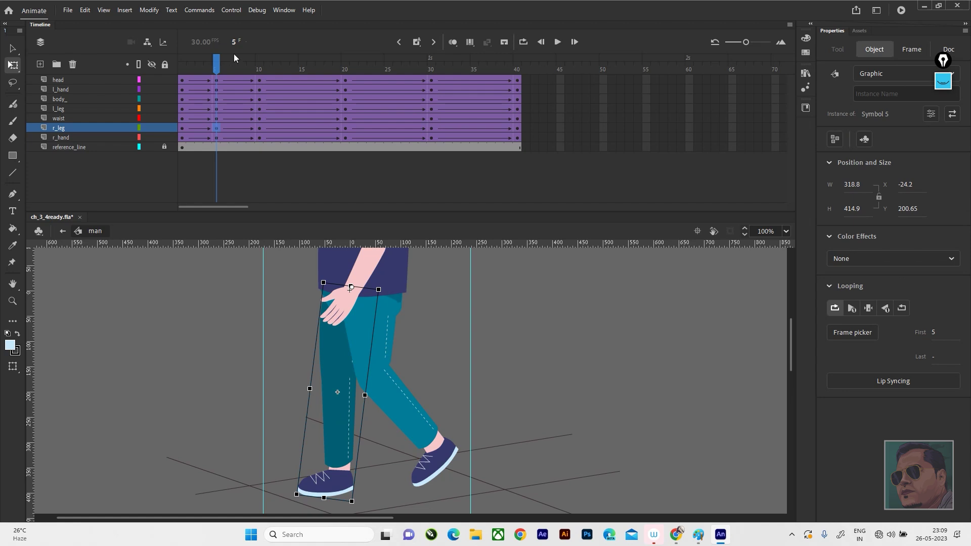
pyautogui.doubleClick(334, 433)
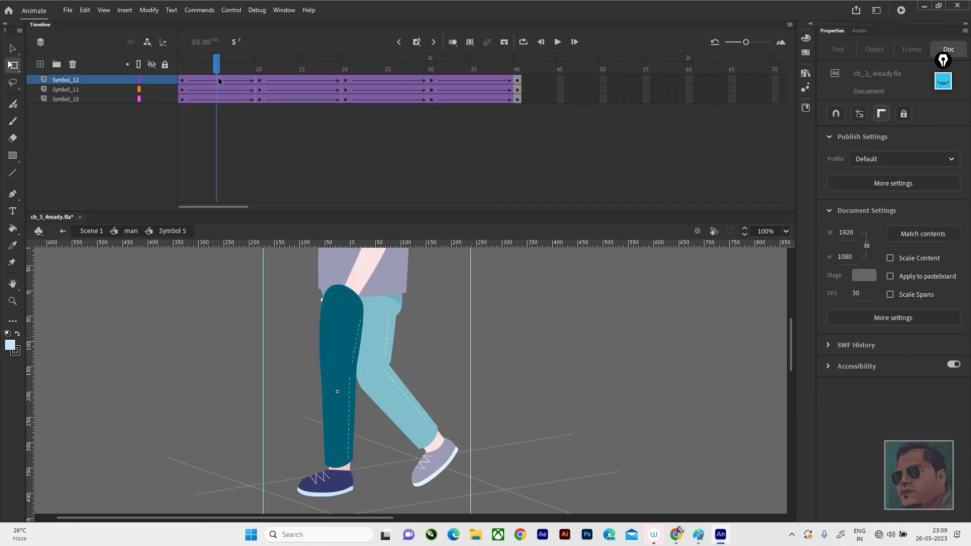
pyautogui.moveTo(219, 80); pyautogui.dragTo(217, 101)
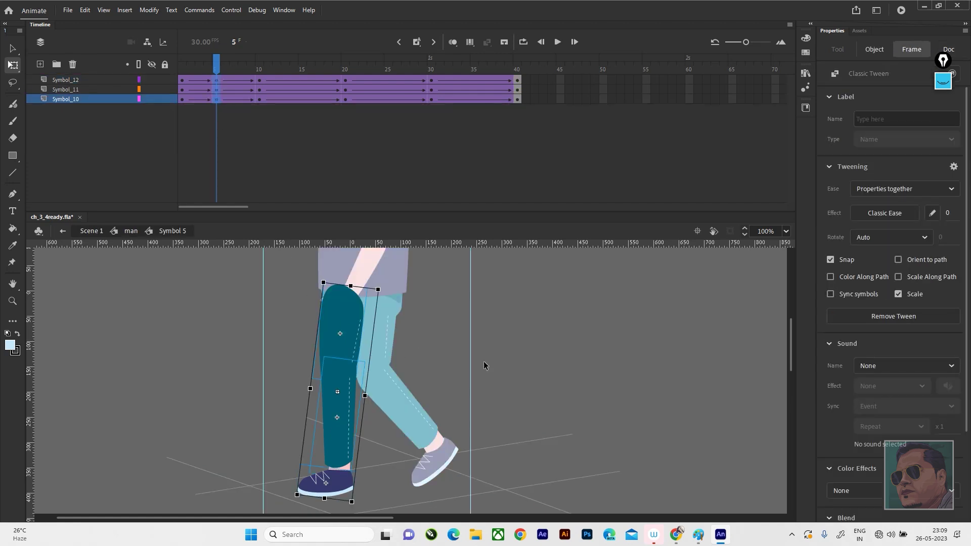
pyautogui.click(182, 71)
pyautogui.click(293, 423)
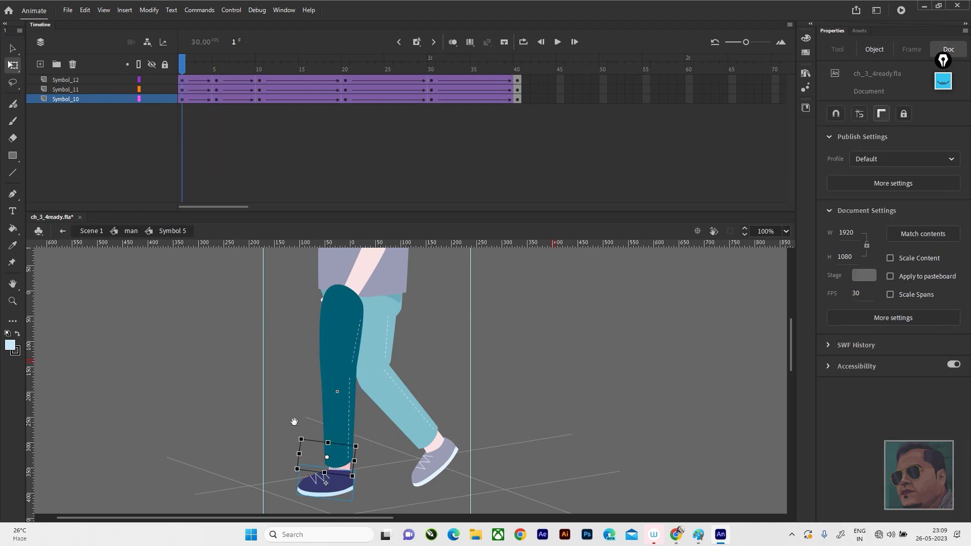
pyautogui.moveTo(302, 400); pyautogui.dragTo(272, 338)
pyautogui.click(131, 231)
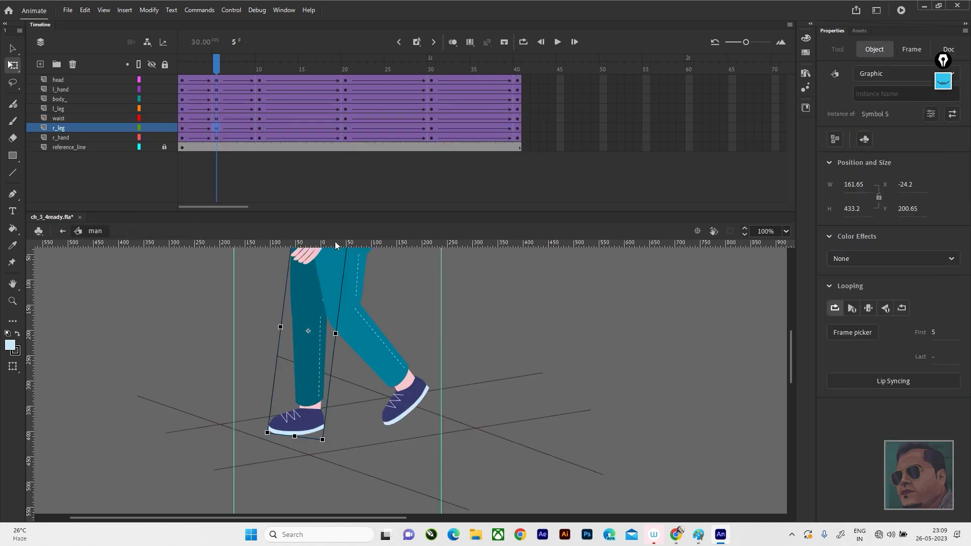
# Inside the right leg symbol at frame 1, set the foot graphic's first looping frame to 2
pyautogui.click(183, 80)
pyautogui.click(177, 170)
pyautogui.click(282, 392)
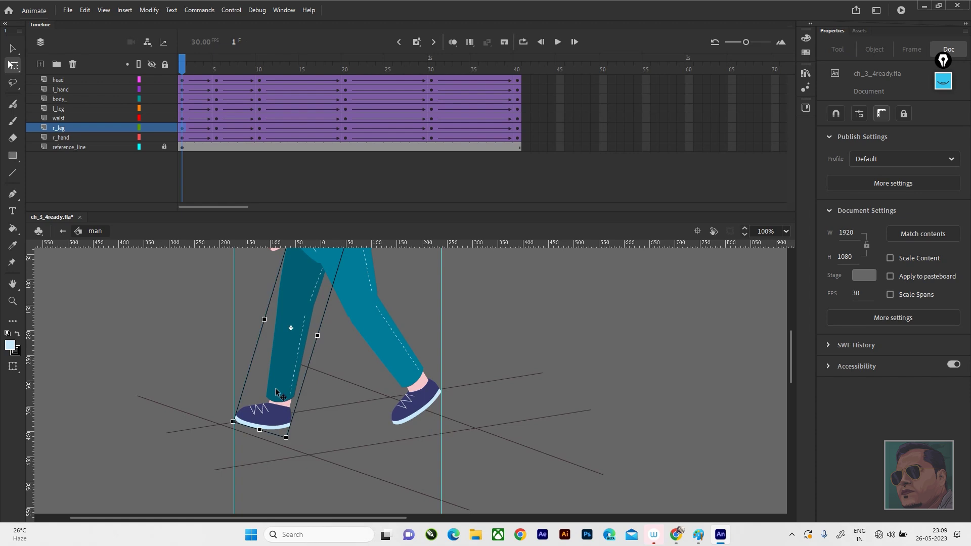
pyautogui.doubleClick(288, 403)
pyautogui.click(341, 437)
pyautogui.click(277, 418)
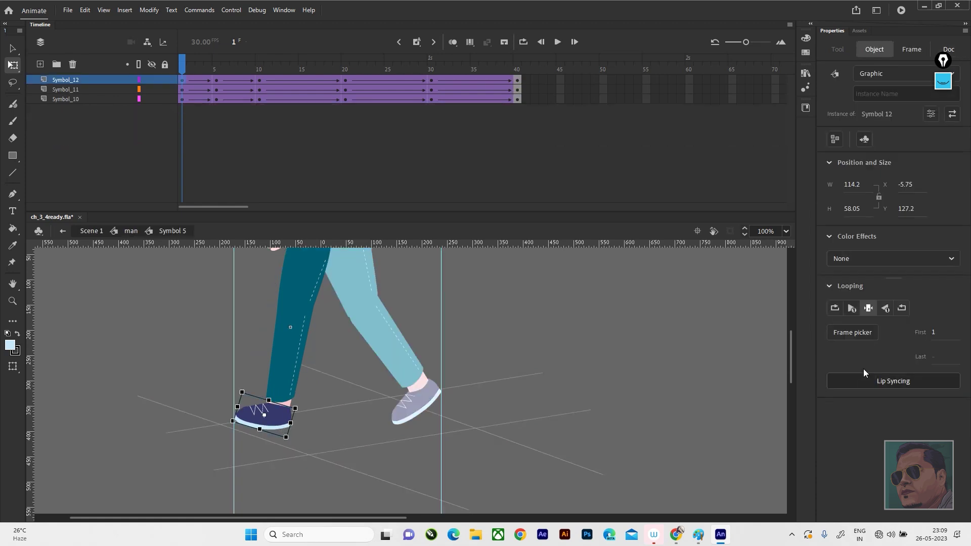
pyautogui.doubleClick(274, 419)
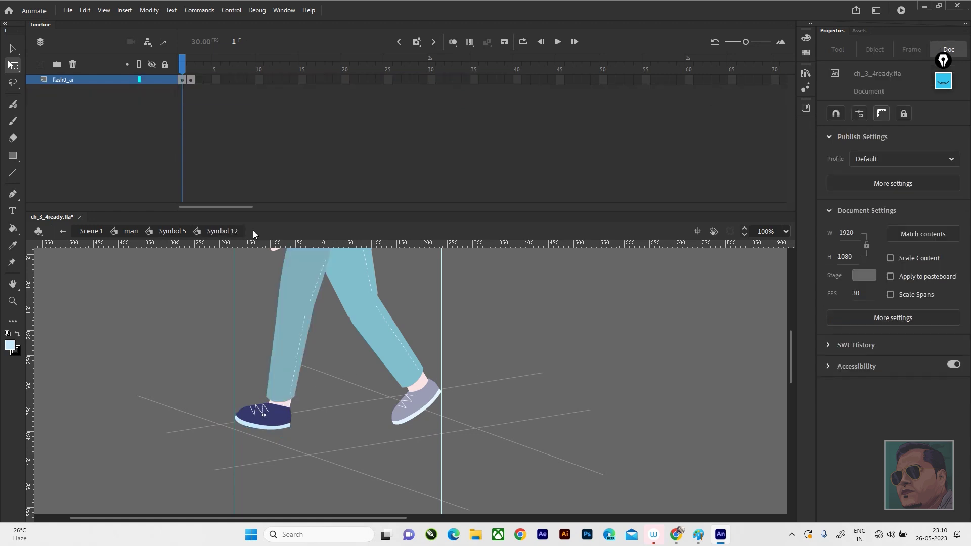
pyautogui.click(172, 231)
pyautogui.click(321, 424)
pyautogui.click(277, 418)
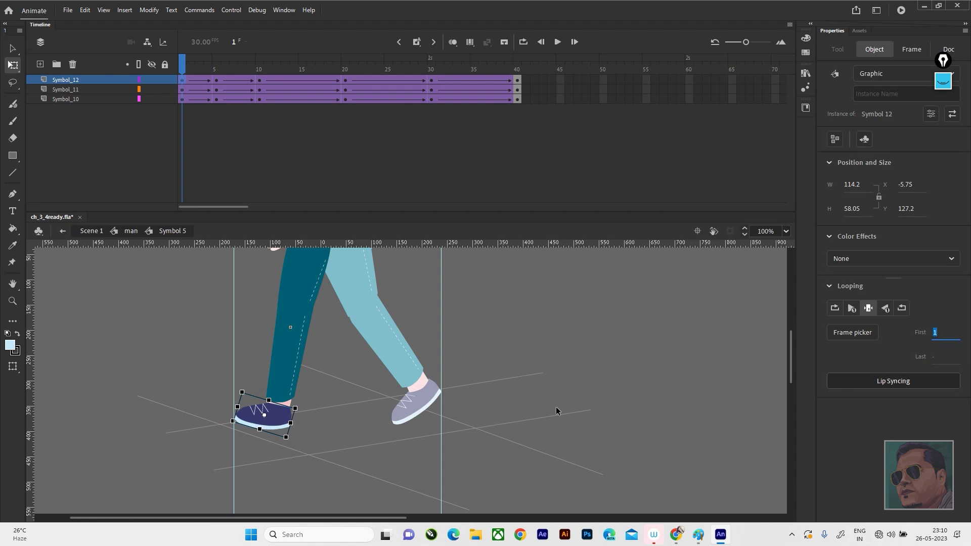
pyautogui.write('2')
pyautogui.click(550, 385)
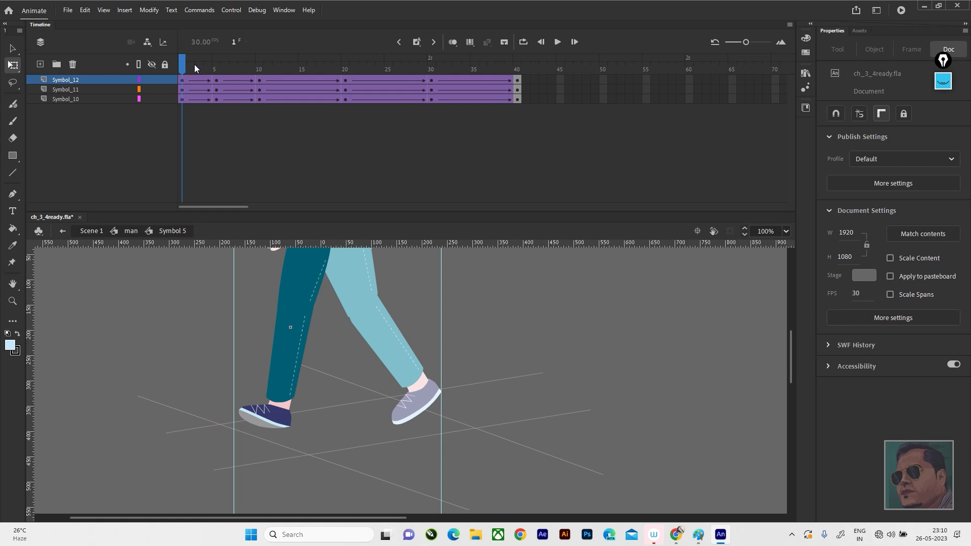
# Rotate the right foot slightly toe-down at frame 5, check the neighbouring frames and return to the man symbol
pyautogui.press('.')
pyautogui.press('.')
pyautogui.press('.')
pyautogui.press('.')
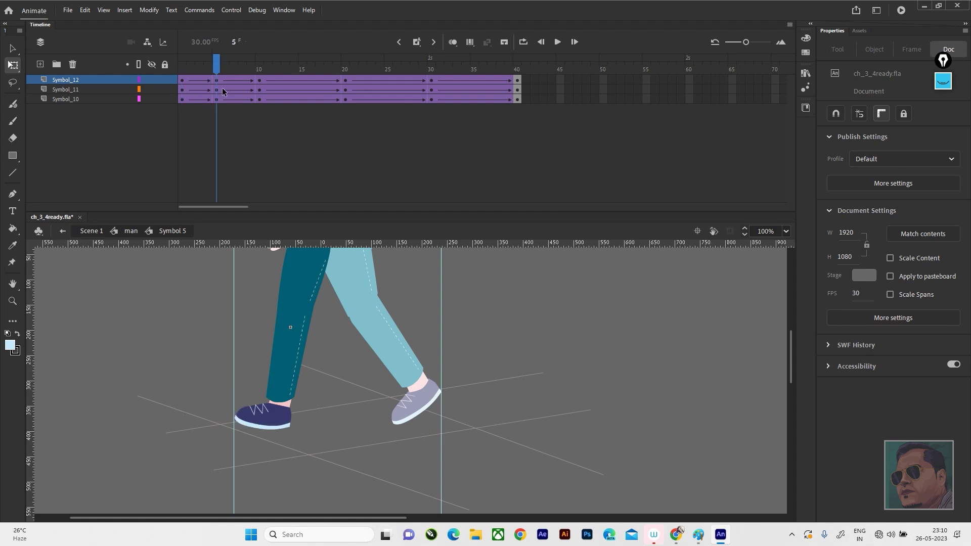
pyautogui.click(277, 428)
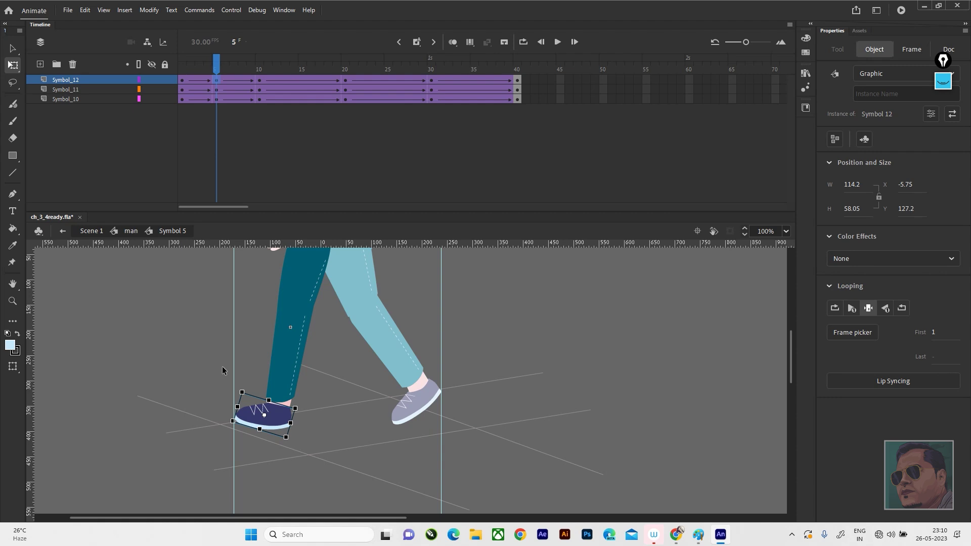
pyautogui.hotkey('ctrl', '=')
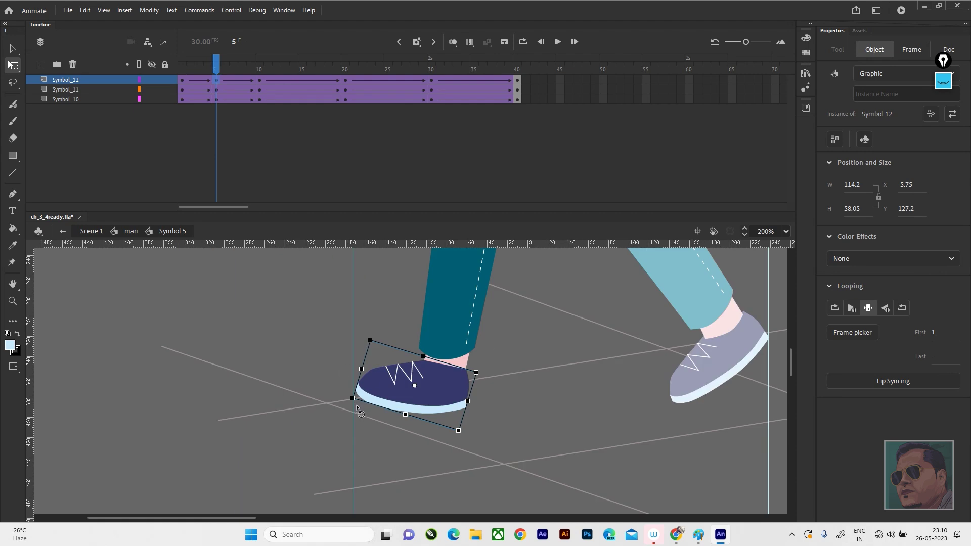
pyautogui.moveTo(356, 404); pyautogui.dragTo(358, 410)
pyautogui.moveTo(216, 69)
pyautogui.mouseDown()
pyautogui.moveTo(191, 69)
pyautogui.moveTo(234, 70)
pyautogui.moveTo(199, 69)
pyautogui.moveTo(222, 72)
pyautogui.mouseUp()
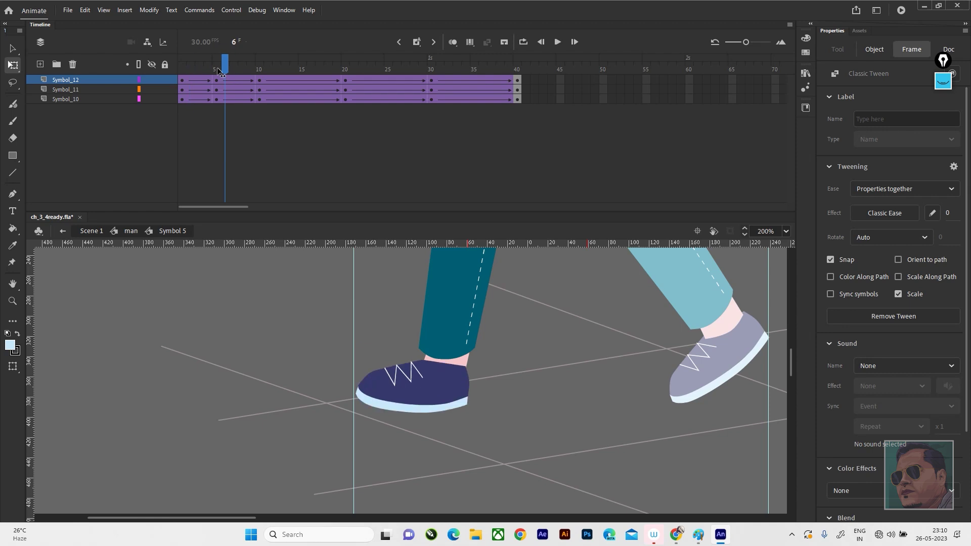
pyautogui.click(133, 231)
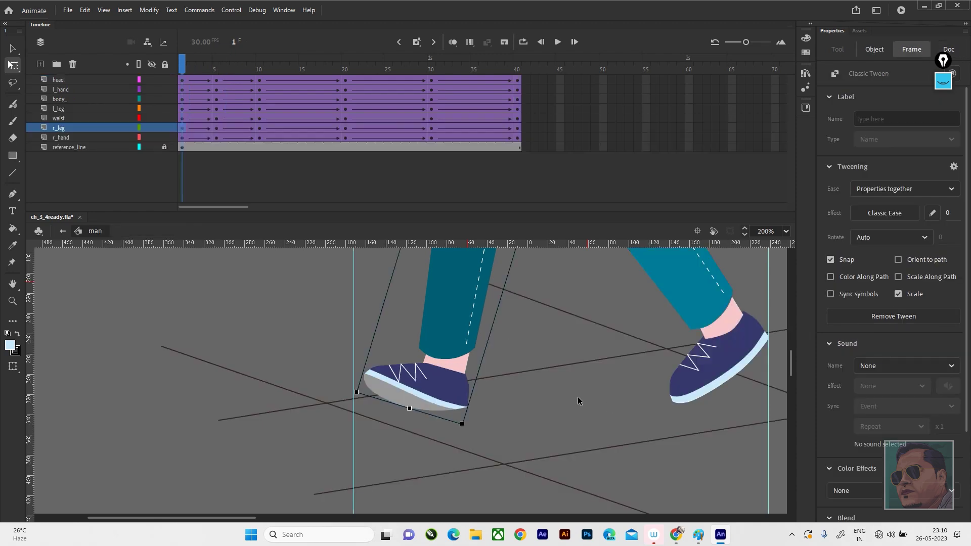
# Open the left leg symbol from frame 20 and insert keyframes at frames 30 and 25 on all three layers
pyautogui.hscroll(5, 597, 347)
pyautogui.click(346, 69)
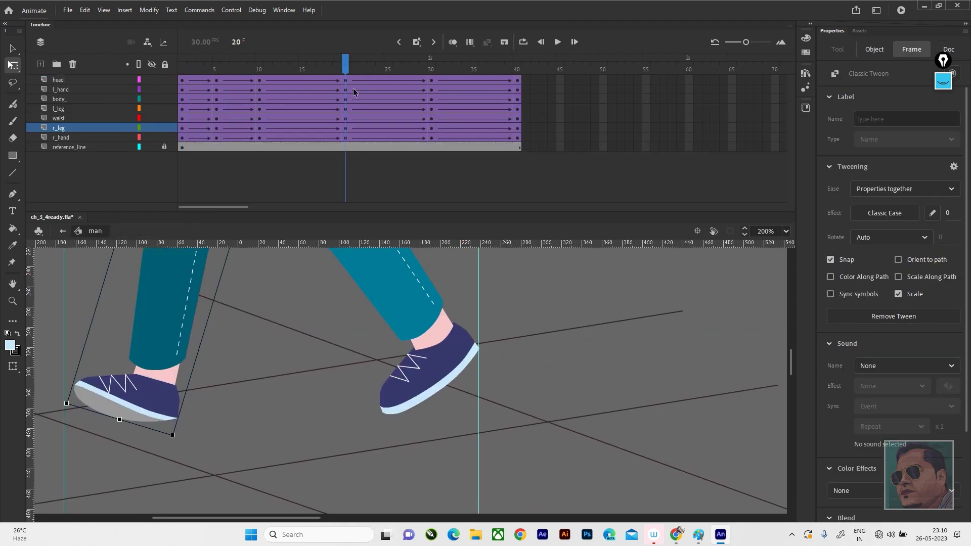
pyautogui.moveTo(187, 374); pyautogui.dragTo(225, 383)
pyautogui.doubleClick(225, 383)
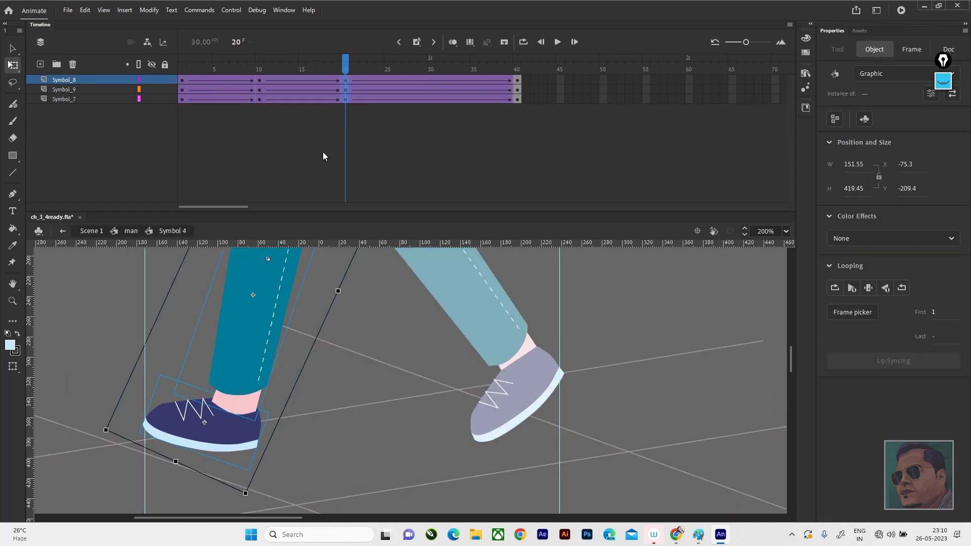
pyautogui.click(345, 348)
pyautogui.click(432, 80)
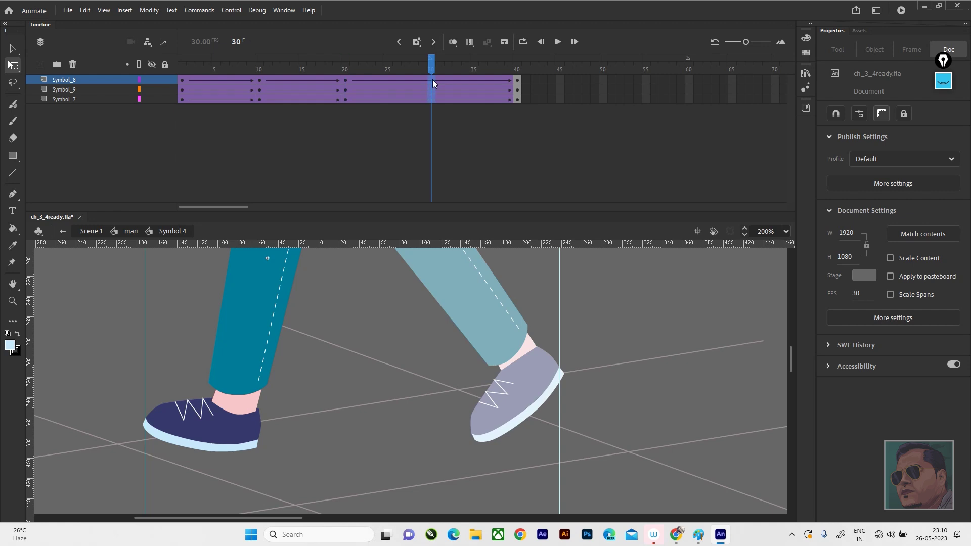
pyautogui.moveTo(432, 80); pyautogui.dragTo(426, 128)
pyautogui.press('F6')
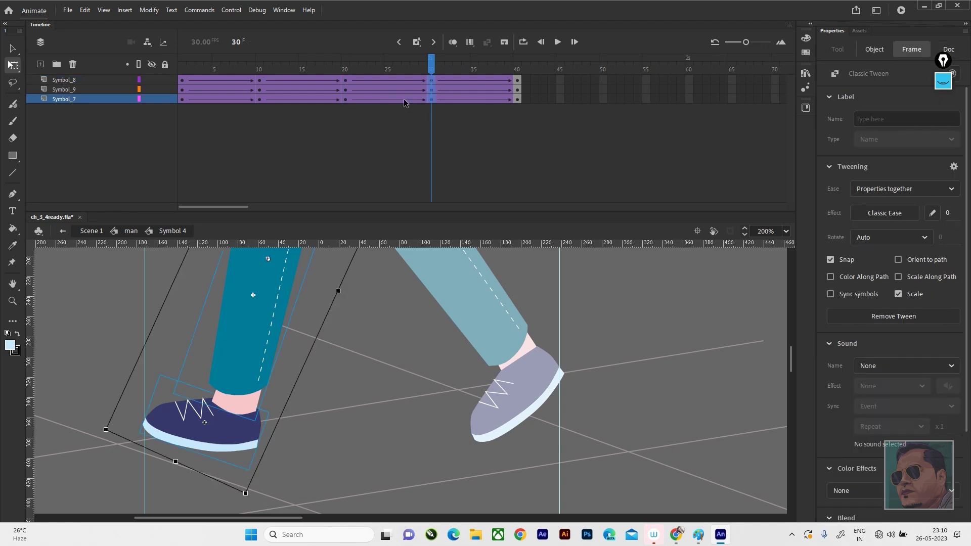
pyautogui.moveTo(391, 80); pyautogui.dragTo(393, 111)
pyautogui.press('F6')
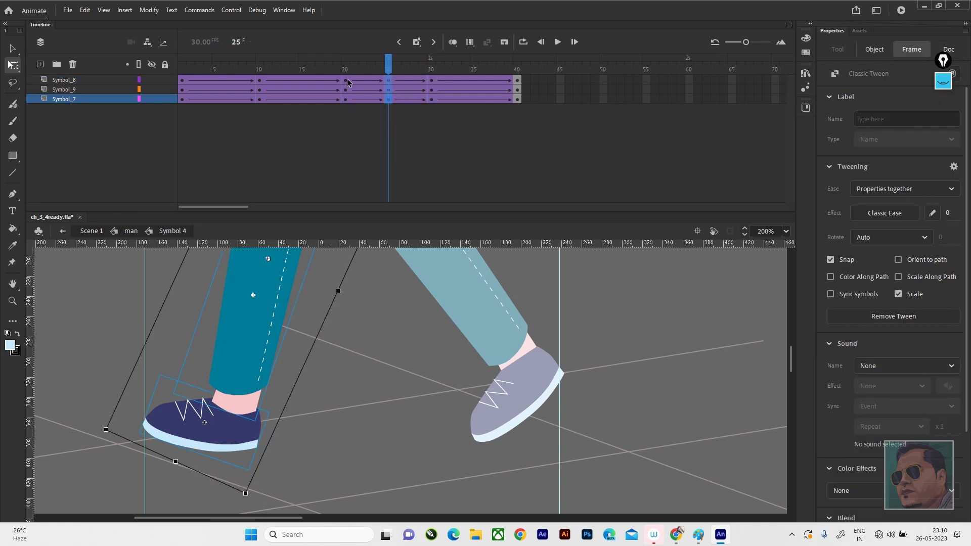
# Set the left foot graphic's first looping frame to 2 at frame 20
pyautogui.click(344, 116)
pyautogui.click(188, 435)
pyautogui.click(935, 334)
pyautogui.write('2')
pyautogui.press('Return')
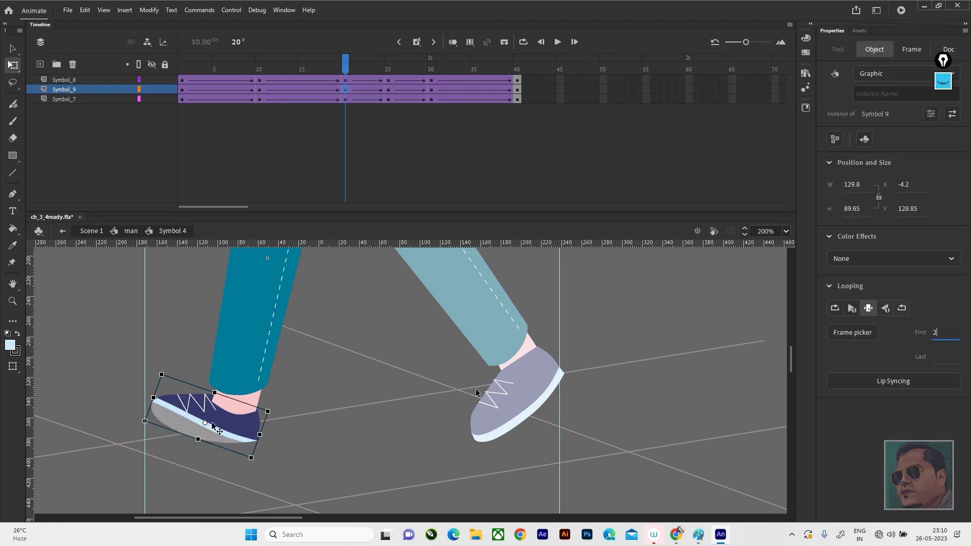
pyautogui.click(295, 395)
# Move the foot layer Symbol_9 above Symbol_8 in the left leg symbol
pyautogui.moveTo(242, 352); pyautogui.dragTo(352, 316)
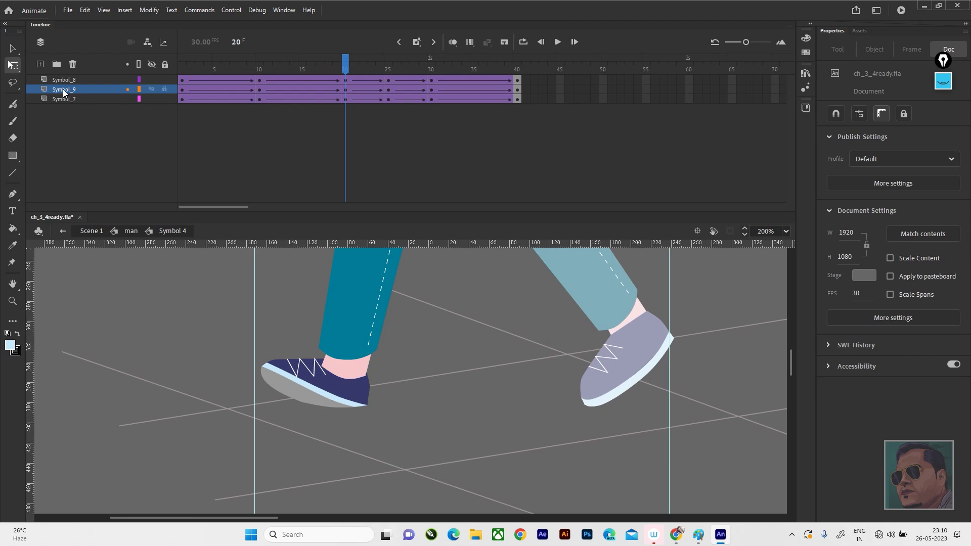
pyautogui.moveTo(75, 91); pyautogui.dragTo(74, 79)
pyautogui.click(435, 347)
# Select the left foot at frame 25 and rotate it slightly toe-down
pyautogui.moveTo(364, 80); pyautogui.dragTo(381, 195)
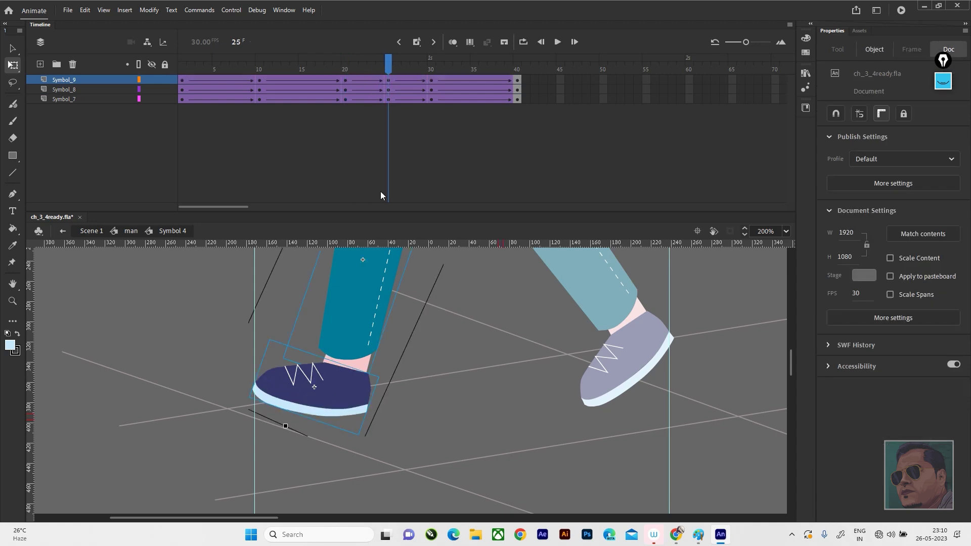
pyautogui.click(349, 392)
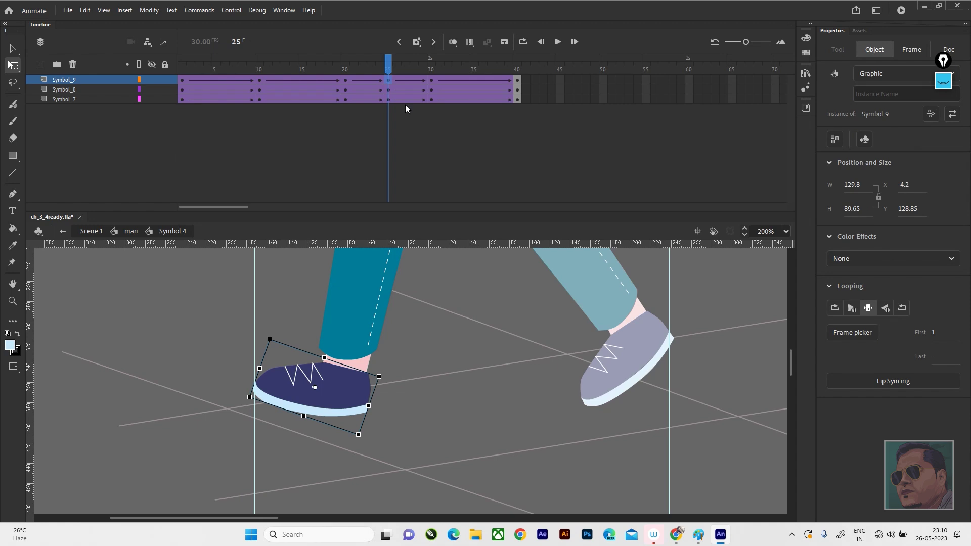
pyautogui.moveTo(248, 412); pyautogui.dragTo(244, 427)
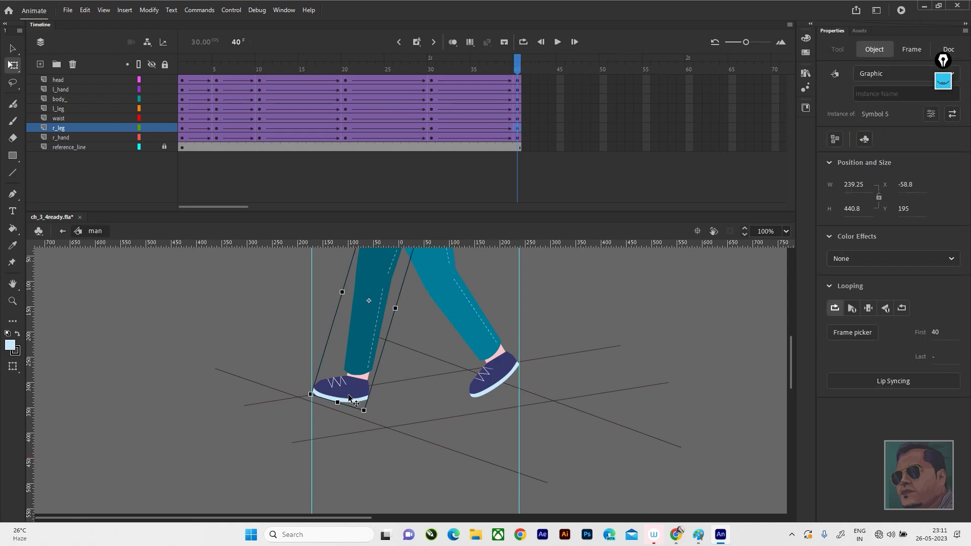
# Inside the right leg symbol at frame 40, set the foot graphic's first frame to 2 and preview the leg motion
pyautogui.doubleClick(355, 401)
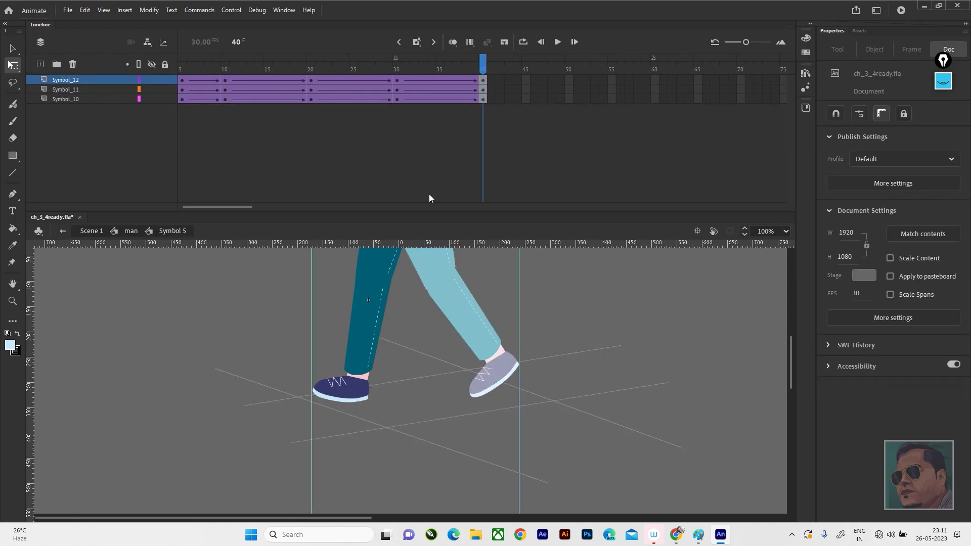
pyautogui.click(337, 397)
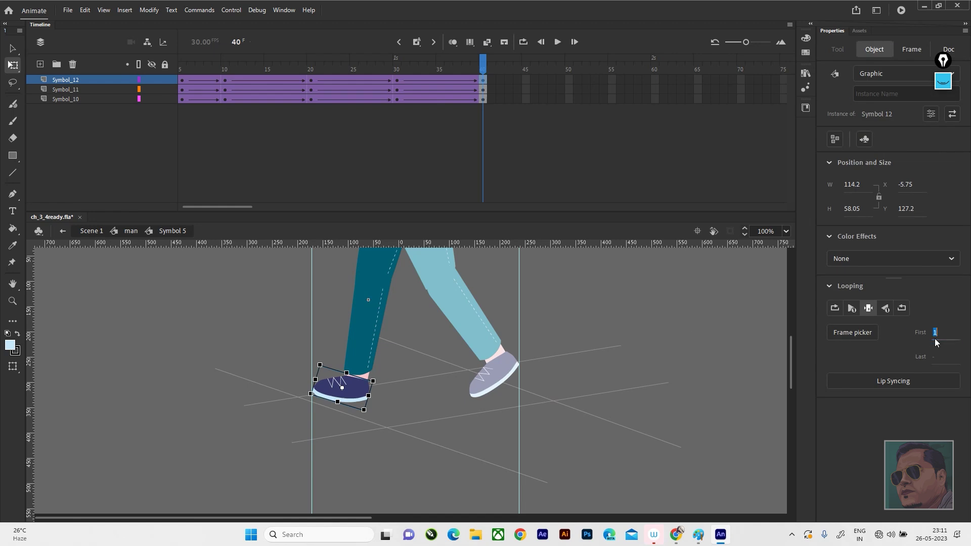
pyautogui.write('2')
pyautogui.press('Return')
pyautogui.click(434, 439)
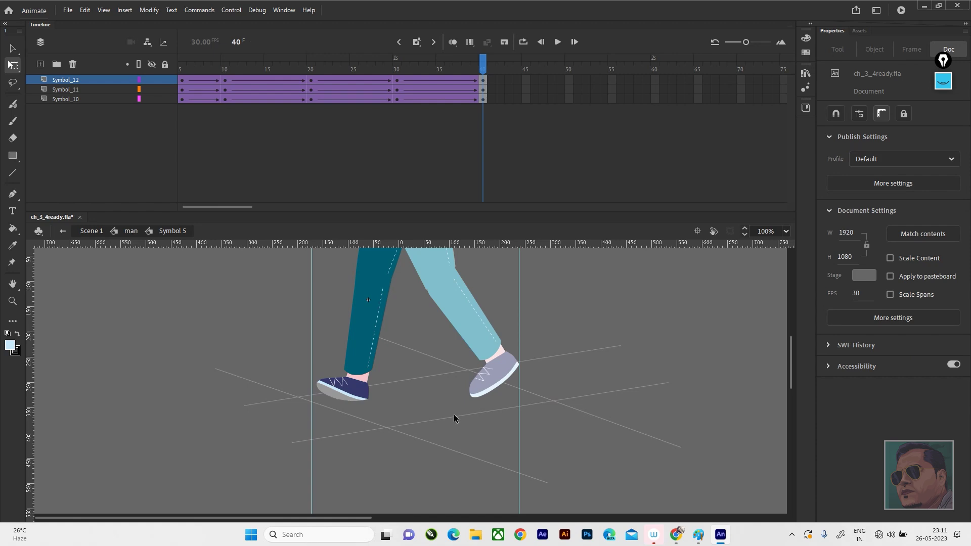
pyautogui.press('Return')
pyautogui.moveTo(213, 206); pyautogui.dragTo(208, 205)
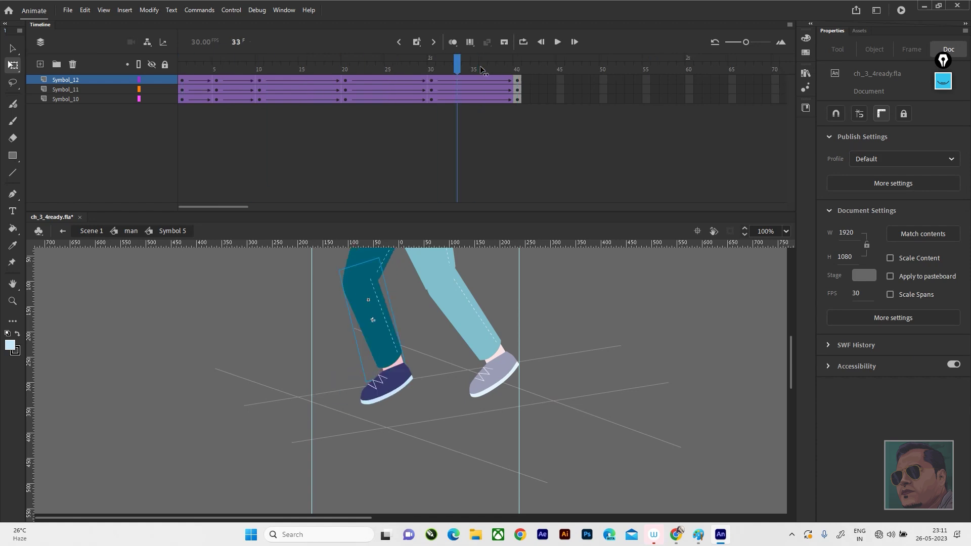
pyautogui.click(130, 232)
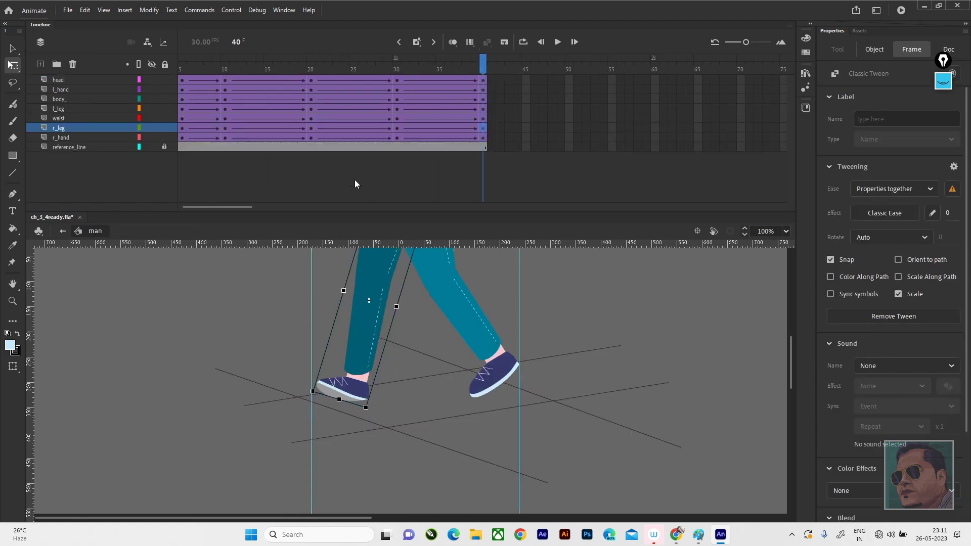
# Synchronize the symbols across frames 5 to 40 on all of the man's body-part layers
pyautogui.click(484, 81)
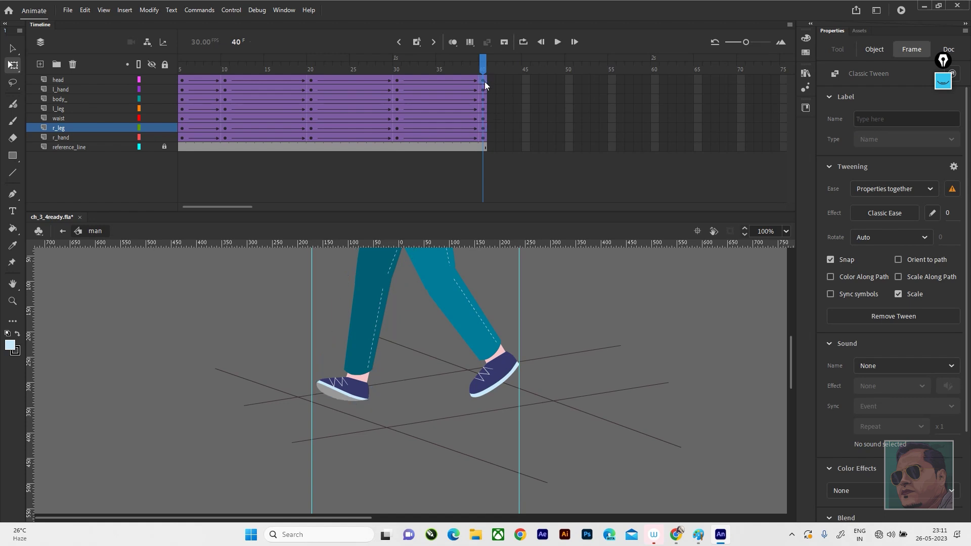
pyautogui.keyDown('shift'); pyautogui.click(182, 139); pyautogui.keyUp('shift')
pyautogui.rightClick(183, 144)
pyautogui.click(258, 404)
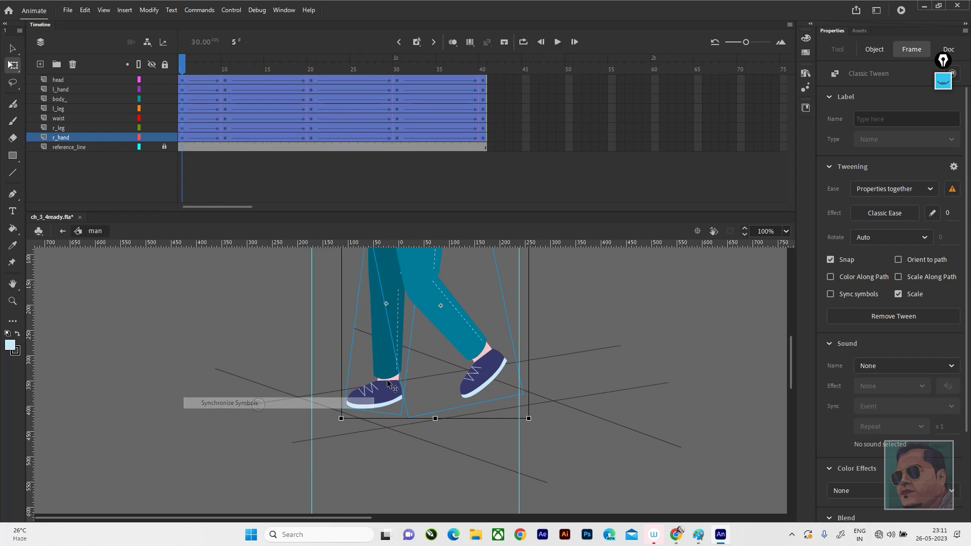
pyautogui.click(650, 365)
# Bring the whole man into view and loop the walk over frames 1 to 40 to review the foot contacts
pyautogui.hotkey('ctrl', '-')
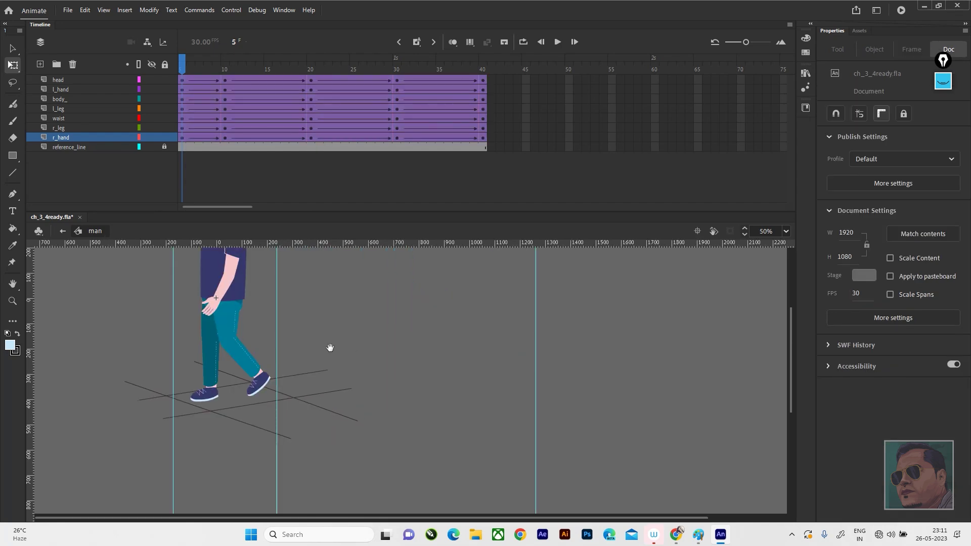
pyautogui.scroll(3, 330, 348)
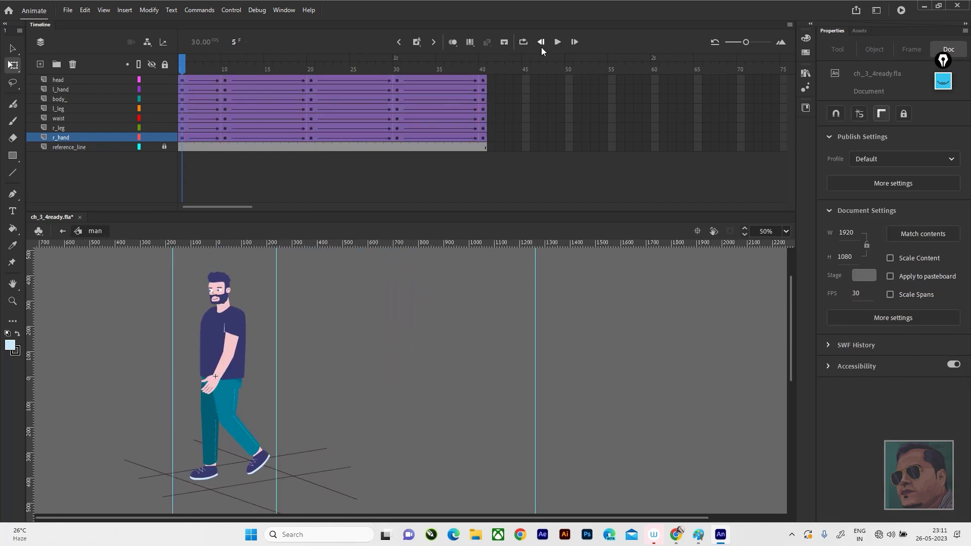
pyautogui.click(524, 42)
pyautogui.click(558, 42)
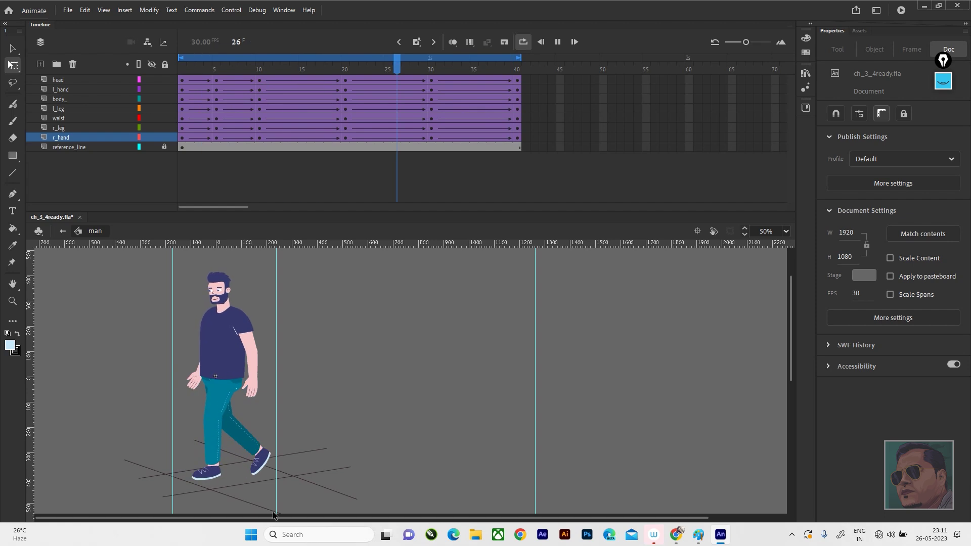
# Switch to Paint, label the existing foot sketch 50% and add a short curved mark beside its leg
pyautogui.click(699, 535)
pyautogui.click(630, 413)
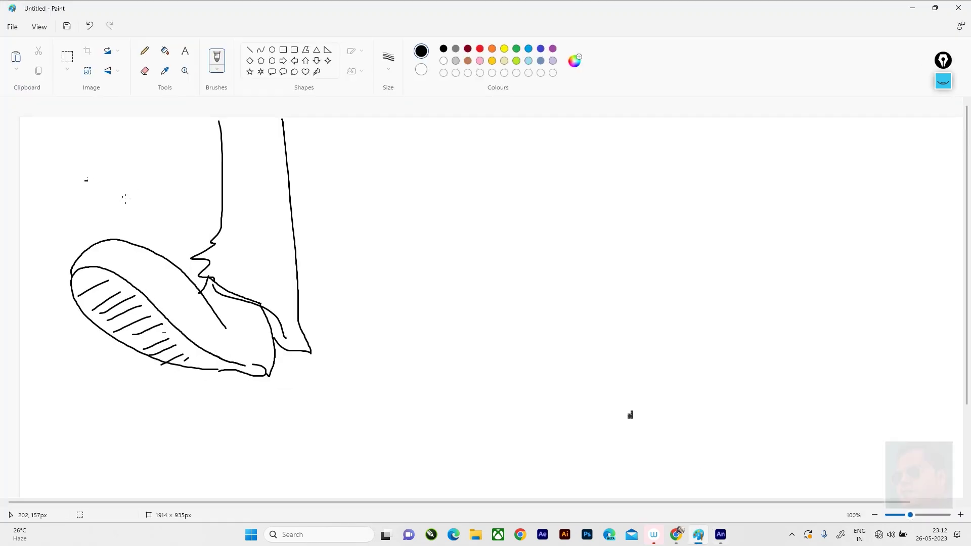
pyautogui.moveTo(79, 207); pyautogui.dragTo(102, 202)
pyautogui.moveTo(111, 189); pyautogui.dragTo(111, 216)
pyautogui.moveTo(291, 215); pyautogui.dragTo(332, 210)
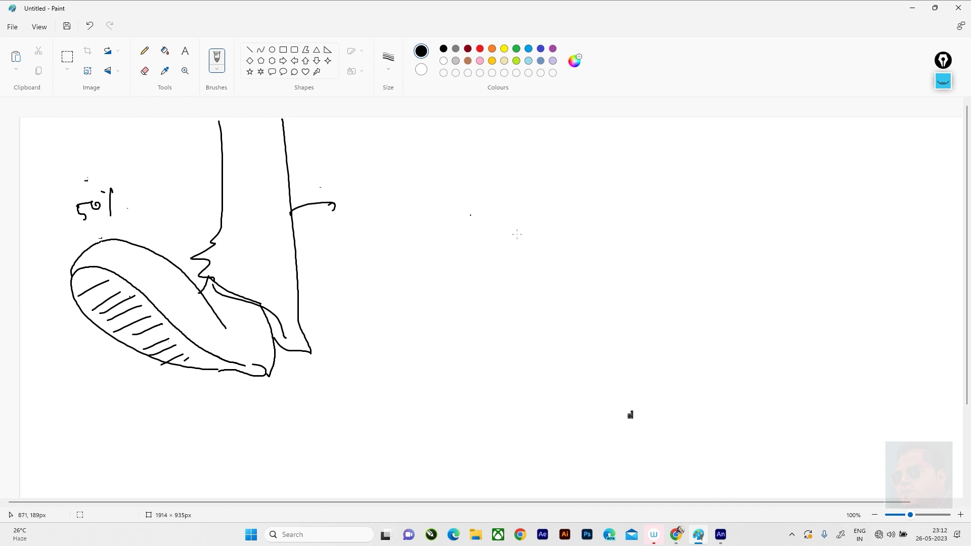
# Sketch a second lower leg beside the first, with a smaller shoe whose sole is tilted less
pyautogui.moveTo(509, 370)
pyautogui.mouseDown()
pyautogui.moveTo(466, 365)
pyautogui.moveTo(425, 331)
pyautogui.moveTo(543, 369)
pyautogui.mouseUp()
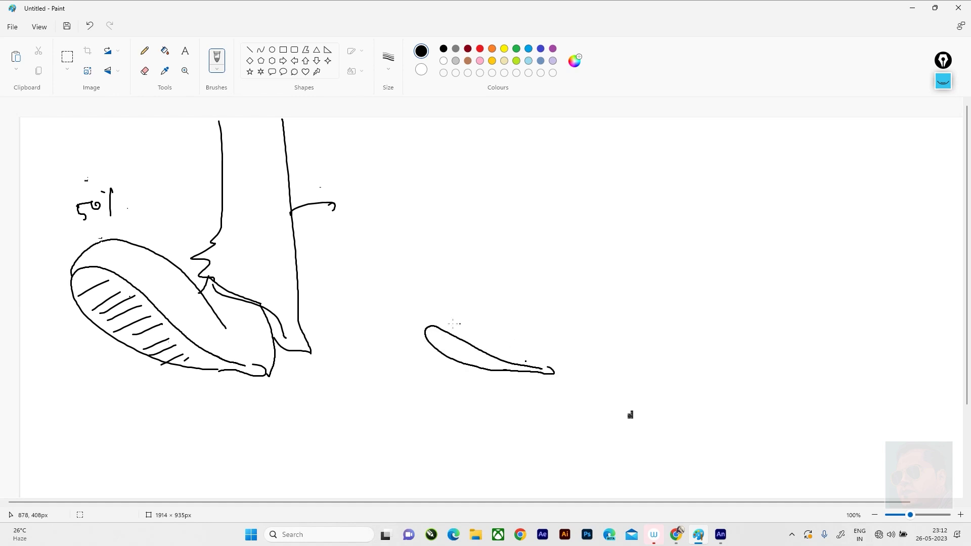
pyautogui.moveTo(423, 329)
pyautogui.mouseDown()
pyautogui.moveTo(462, 301)
pyautogui.moveTo(491, 314)
pyautogui.moveTo(508, 339)
pyautogui.moveTo(506, 308)
pyautogui.moveTo(555, 321)
pyautogui.moveTo(548, 375)
pyautogui.mouseUp()
pyautogui.moveTo(522, 123)
pyautogui.mouseDown()
pyautogui.moveTo(493, 270)
pyautogui.moveTo(500, 307)
pyautogui.moveTo(549, 321)
pyautogui.moveTo(514, 307)
pyautogui.moveTo(560, 341)
pyautogui.mouseUp()
pyautogui.moveTo(598, 121)
pyautogui.mouseDown()
pyautogui.moveTo(567, 324)
pyautogui.moveTo(575, 338)
pyautogui.mouseUp()
# Hatch the second shoe's sole, label it with an underlined 30%, and return to Animate
pyautogui.moveTo(434, 341); pyautogui.dragTo(451, 336)
pyautogui.moveTo(439, 348); pyautogui.dragTo(472, 346)
pyautogui.moveTo(460, 359); pyautogui.dragTo(478, 355)
pyautogui.moveTo(468, 364); pyautogui.dragTo(498, 359)
pyautogui.moveTo(390, 348)
pyautogui.mouseDown()
pyautogui.moveTo(392, 361)
pyautogui.moveTo(410, 344)
pyautogui.mouseUp()
pyautogui.moveTo(388, 379); pyautogui.dragTo(445, 364)
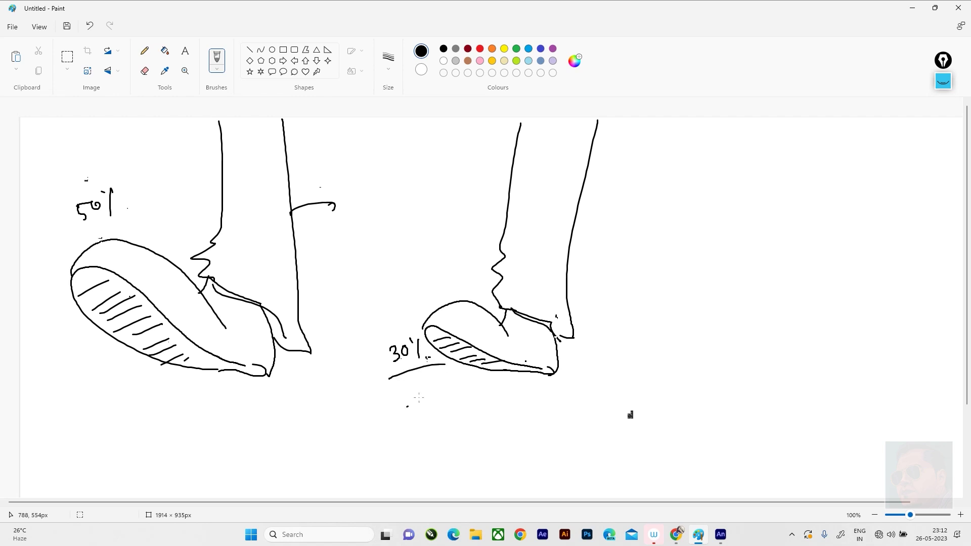
pyautogui.click(913, 7)
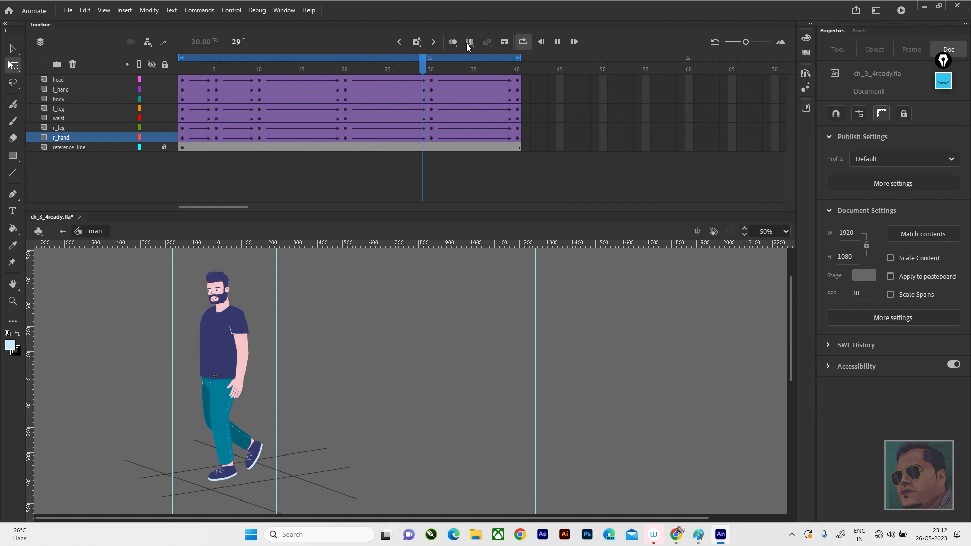
# Turn off looped playback and save the document to the Desktop as ch_3_4ready, replacing the existing file
pyautogui.click(516, 46)
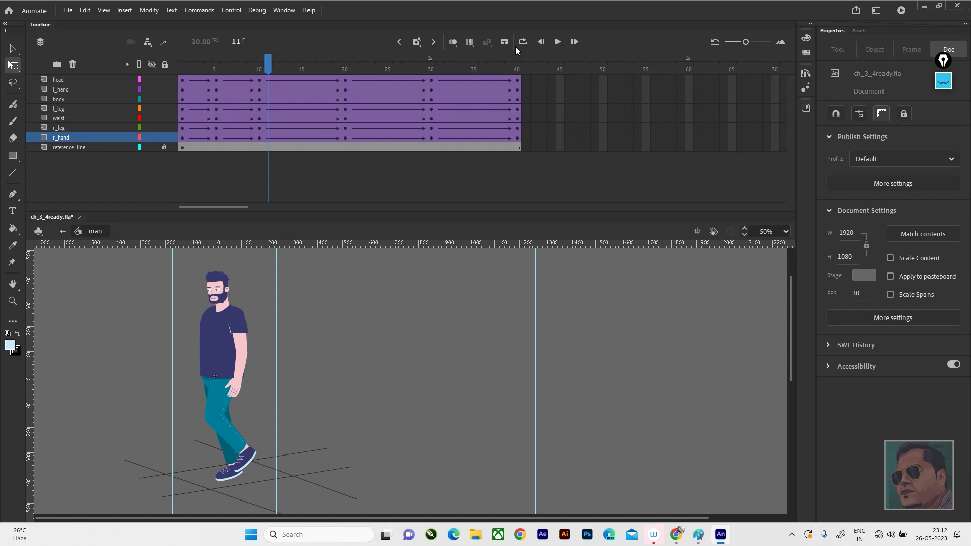
pyautogui.click(68, 10)
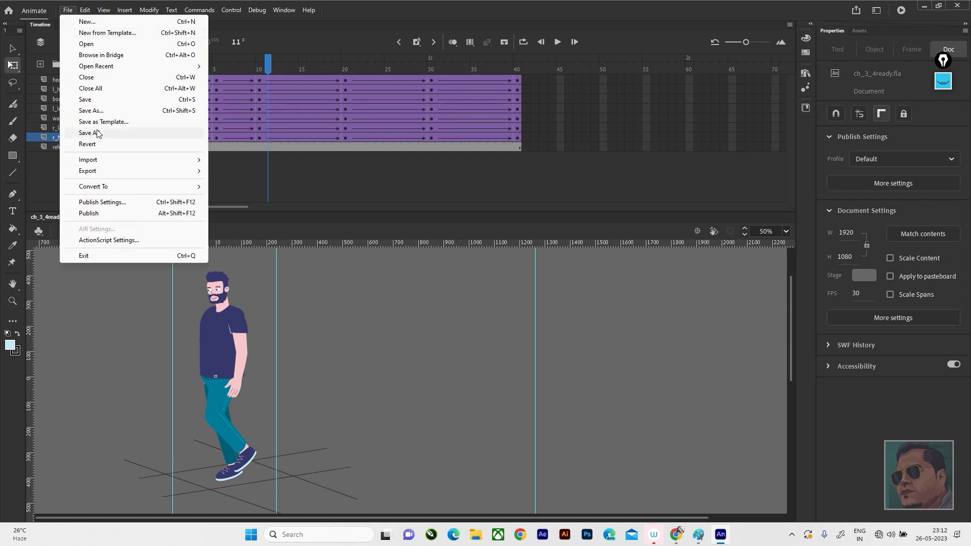
pyautogui.click(105, 112)
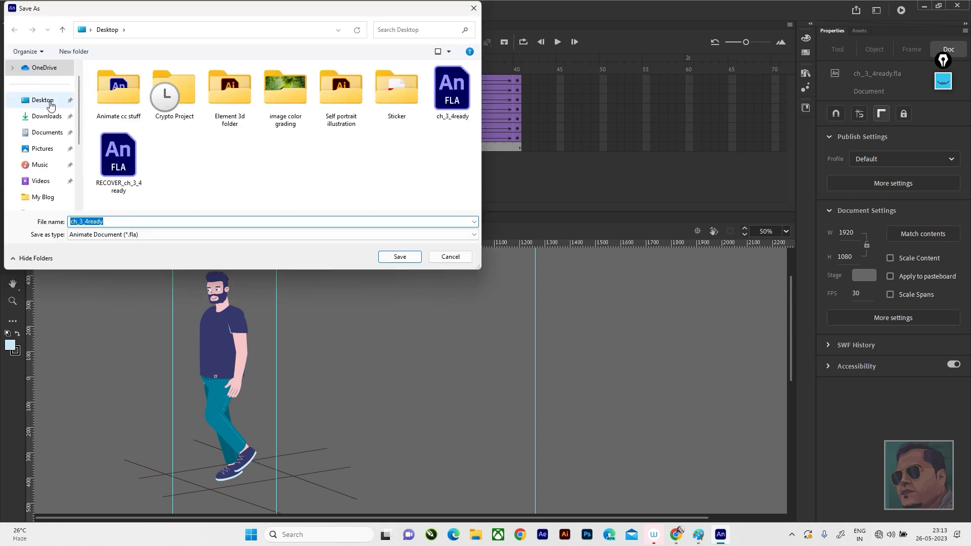
pyautogui.click(41, 100)
pyautogui.click(399, 257)
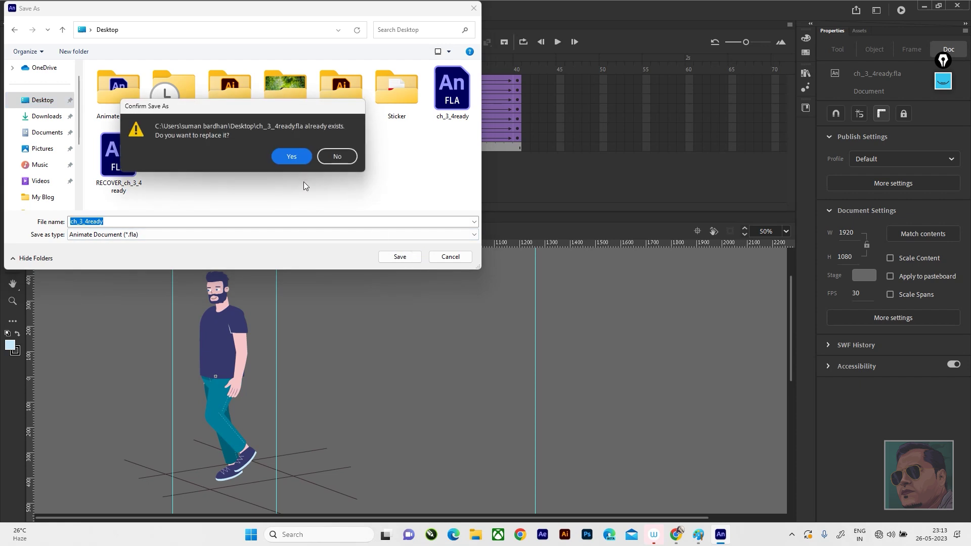
pyautogui.click(288, 155)
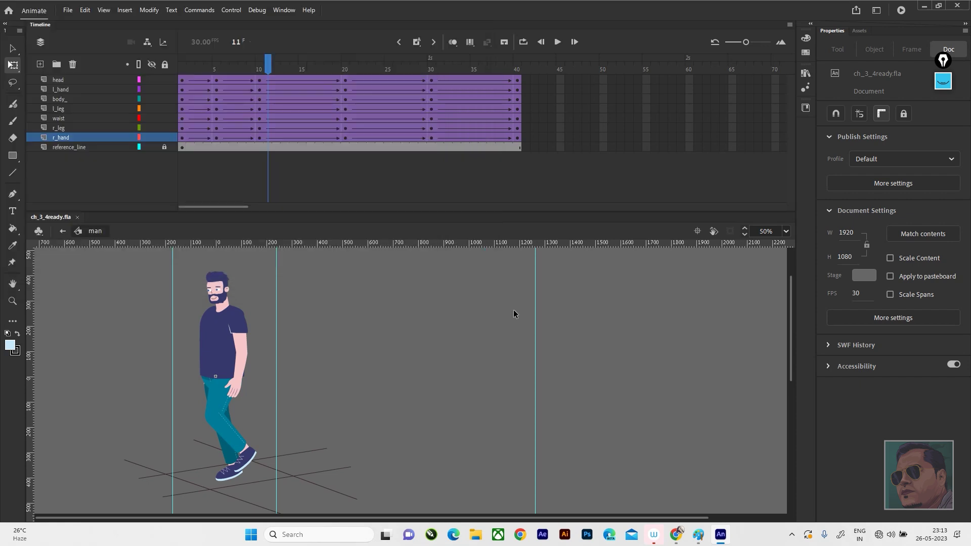